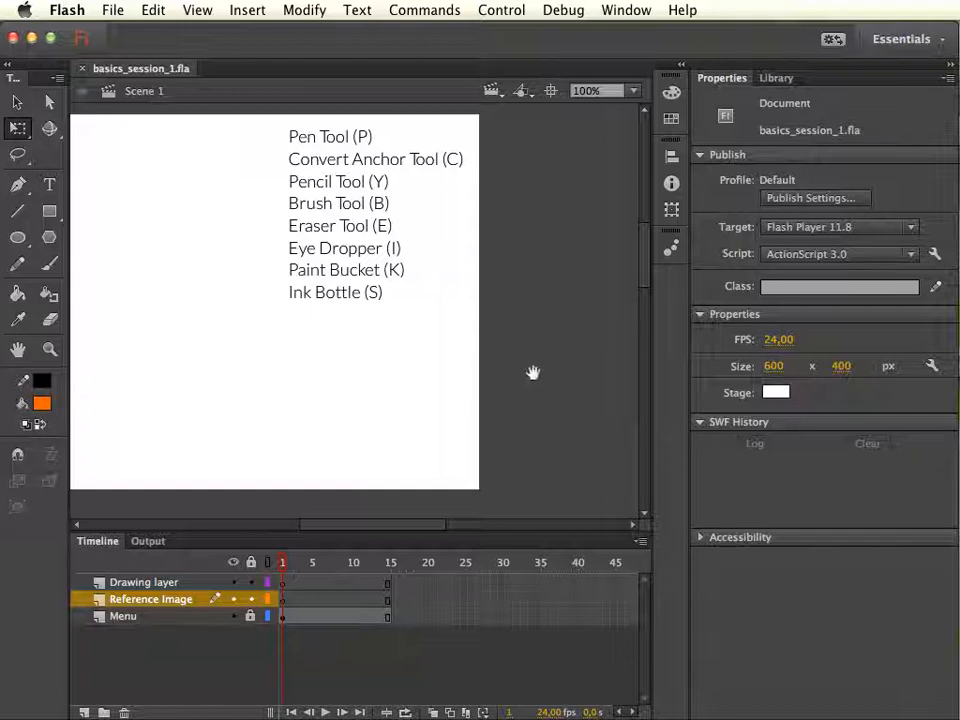
drag(479, 382, 621, 384)
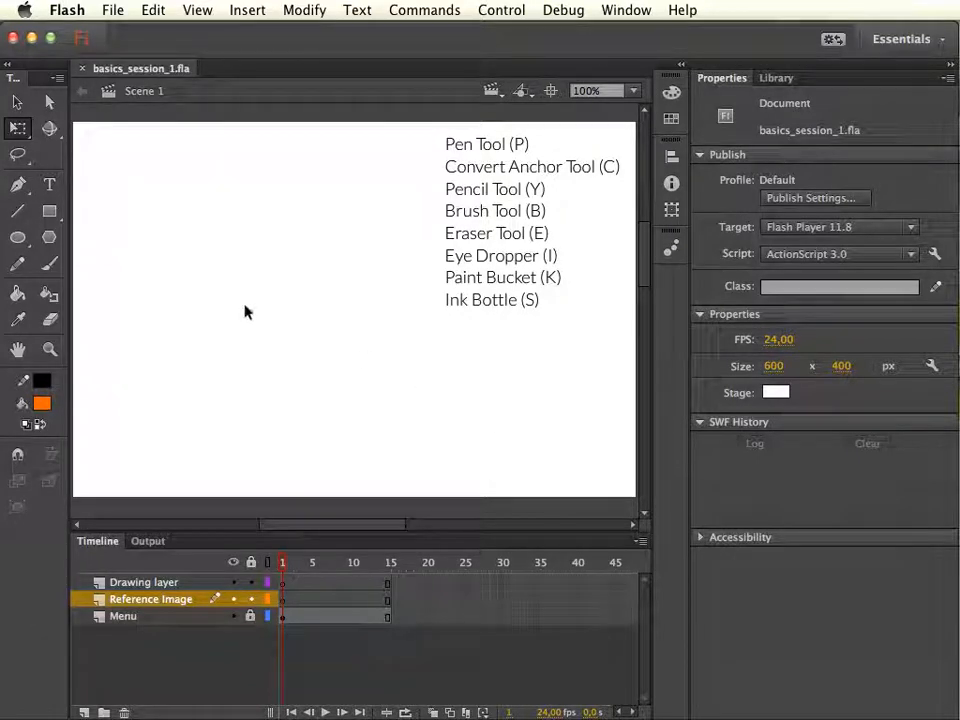
click(166, 609)
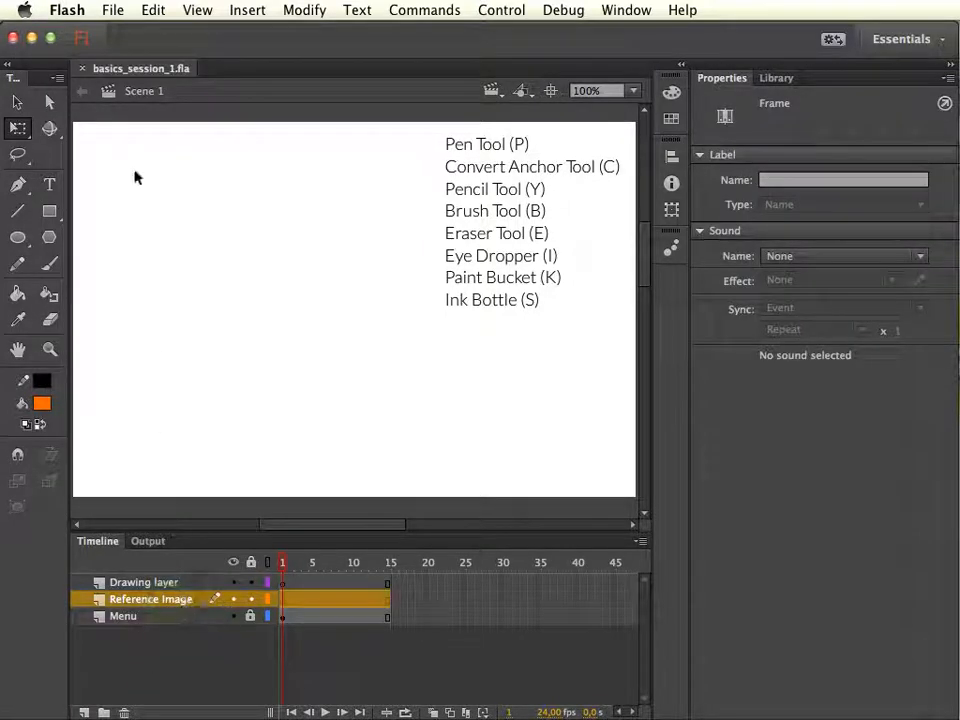
click(118, 10)
mouse_move(190, 250)
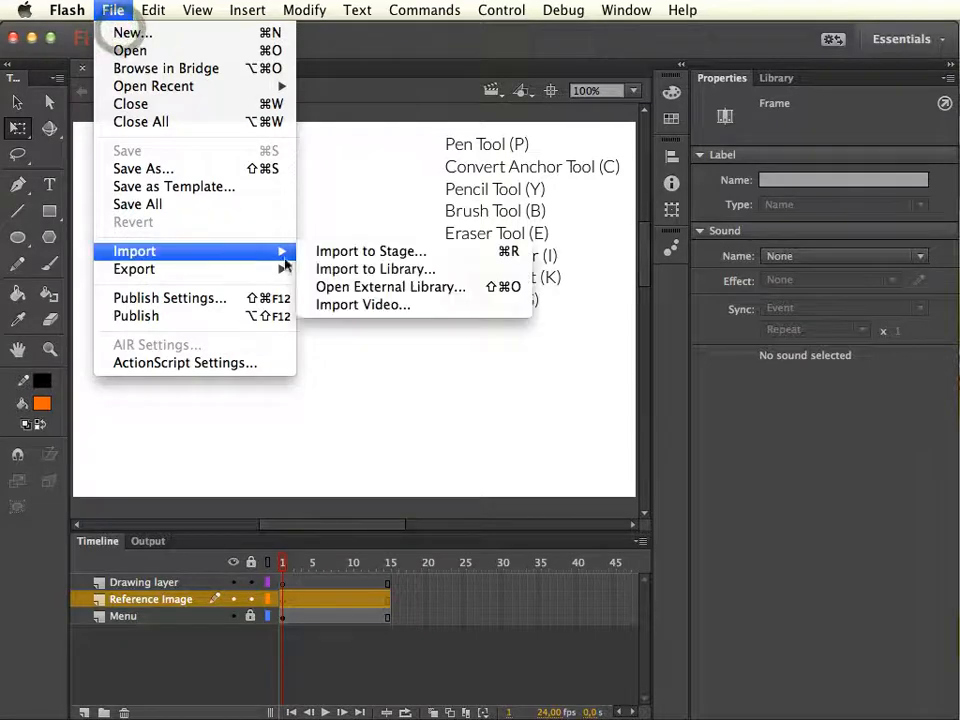
click(384, 408)
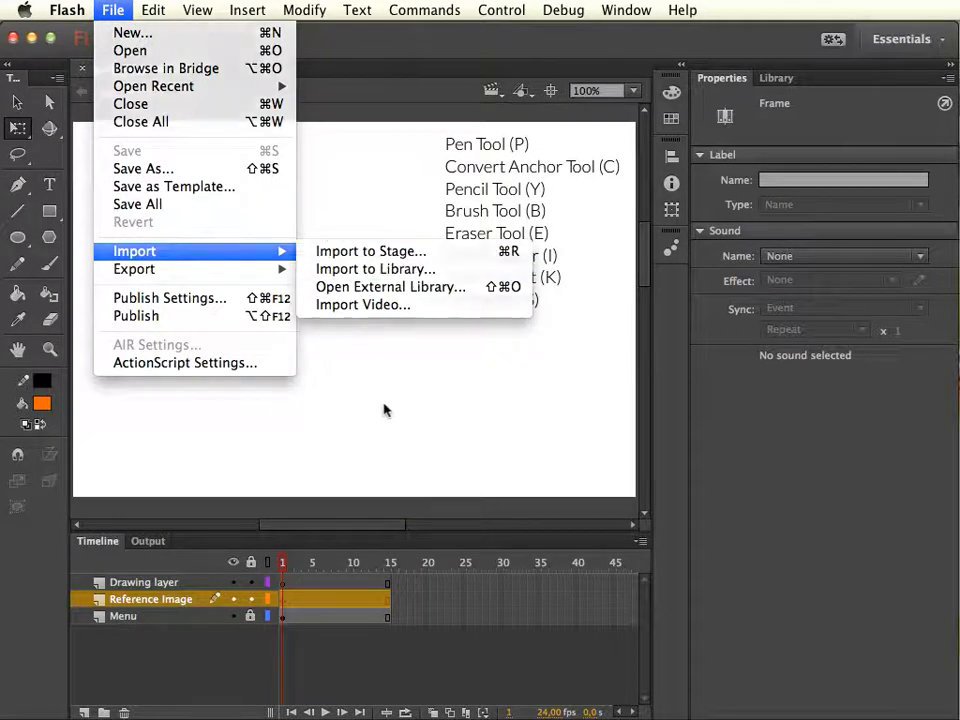
Check the import options available while the locked Menu layer is selected.
click(200, 614)
click(115, 10)
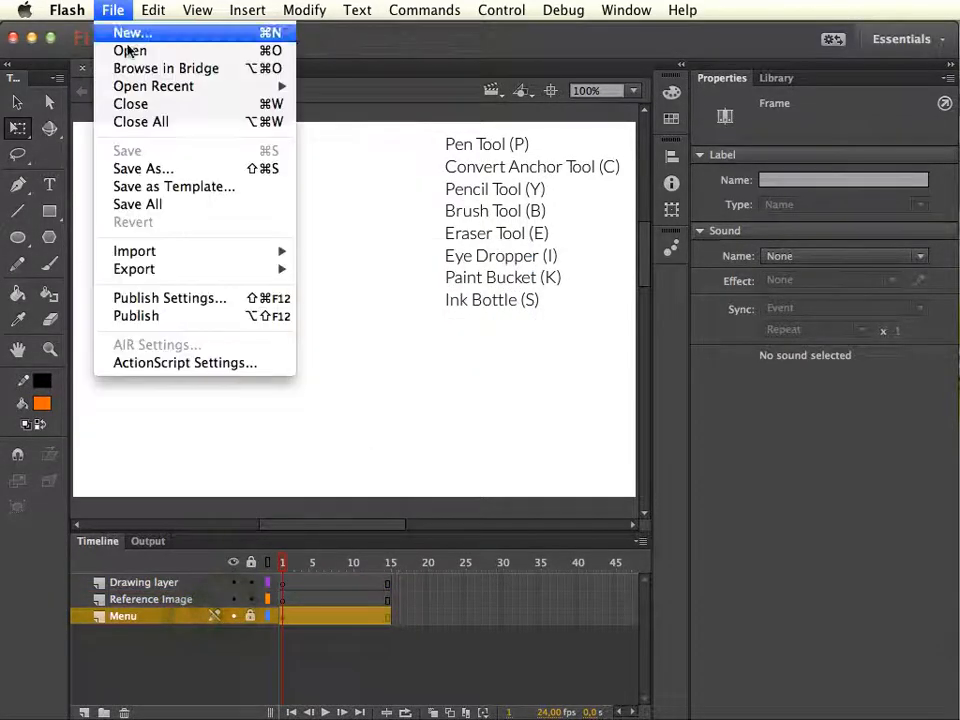
mouse_move(210, 251)
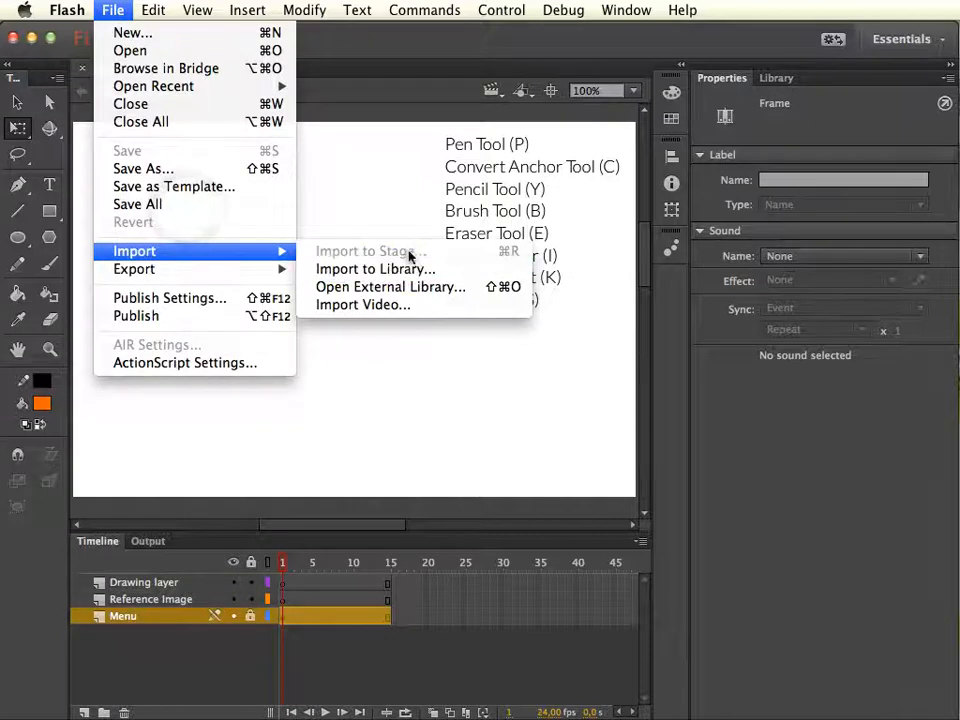
click(167, 602)
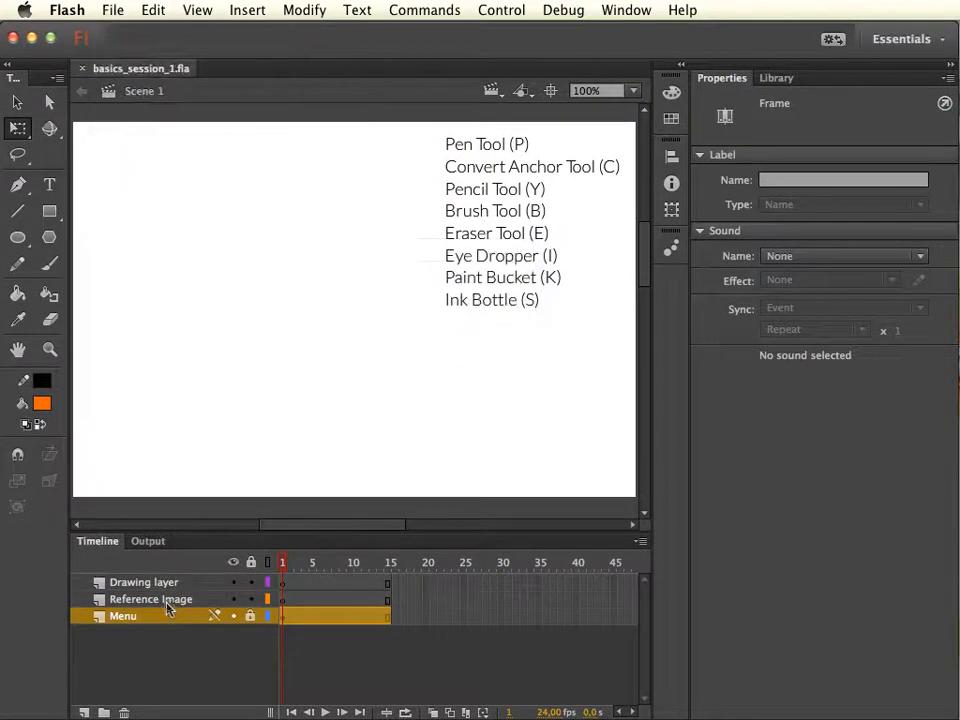
Import Marge_Simpson.png from the week-1 folder to the stage on the Reference Image layer.
click(236, 598)
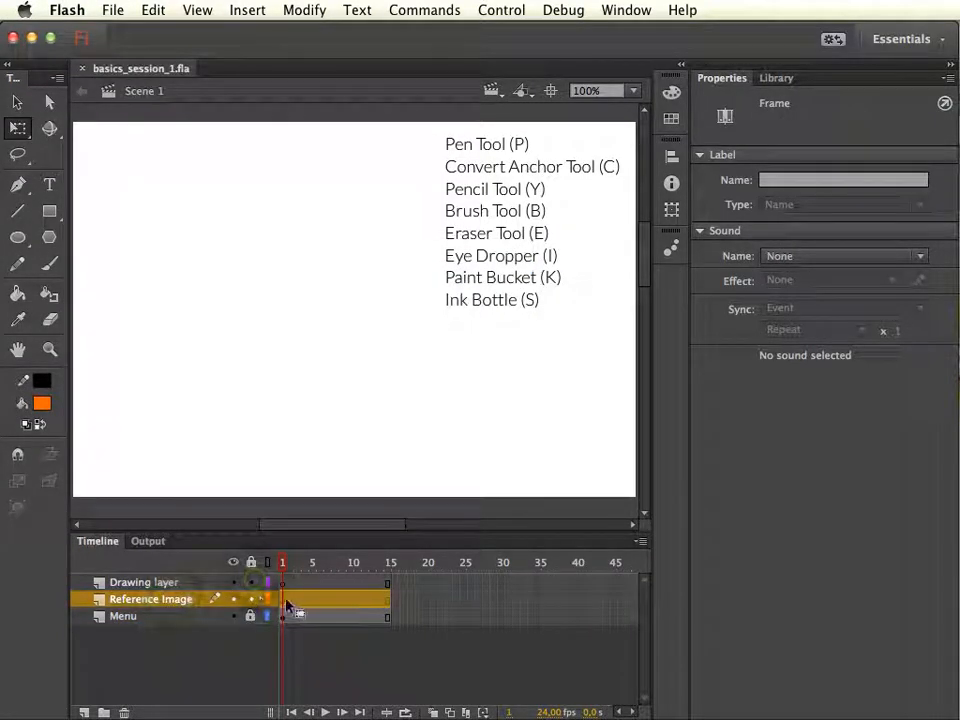
click(120, 17)
mouse_move(150, 251)
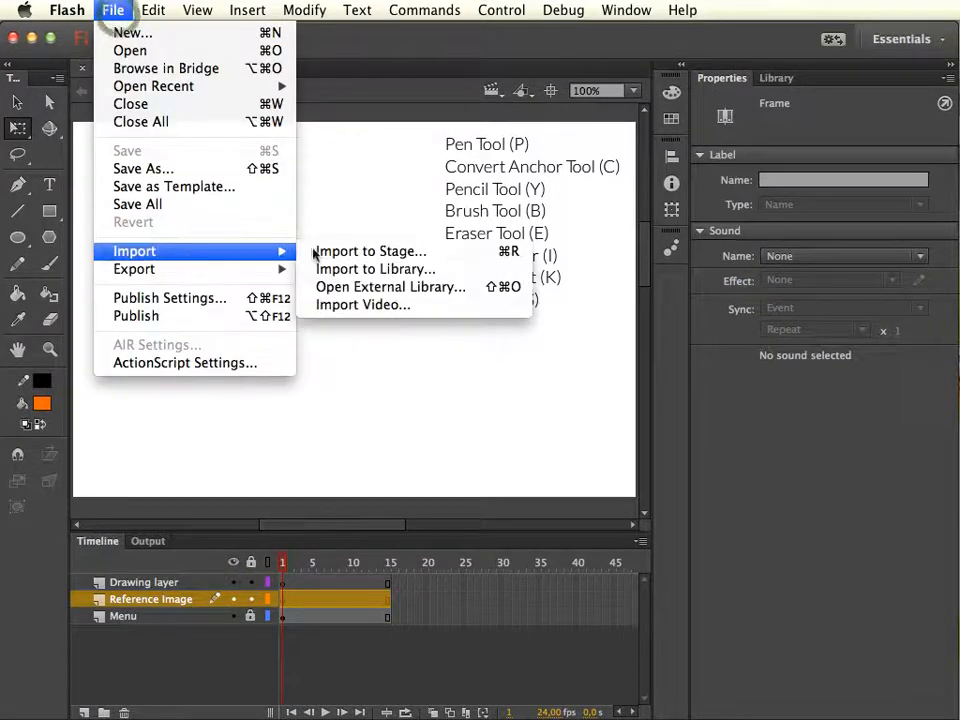
click(508, 258)
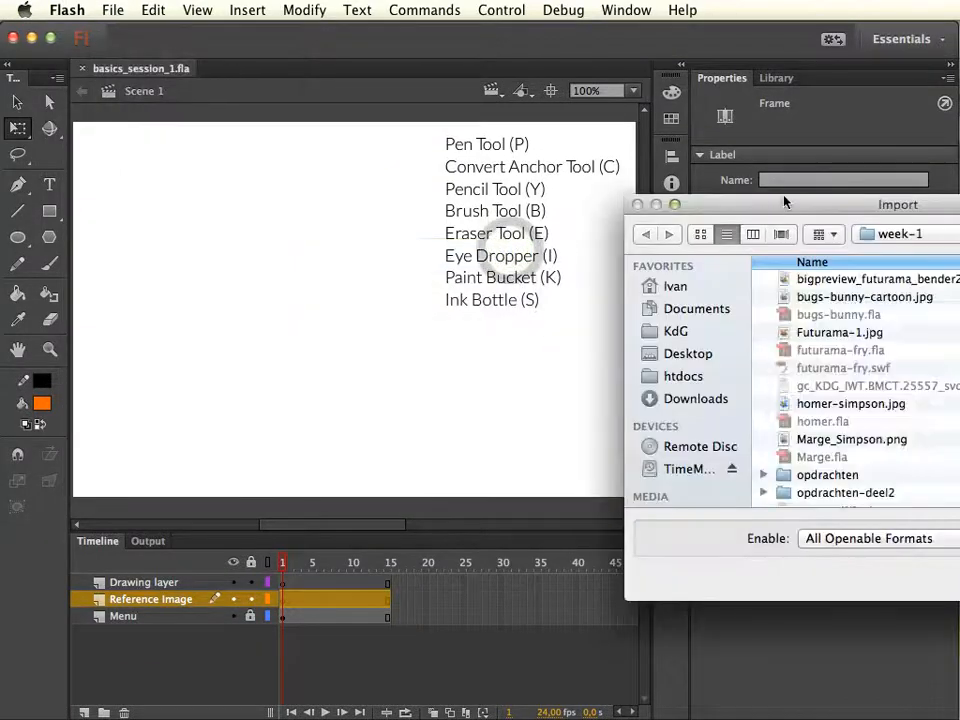
drag(784, 202, 331, 203)
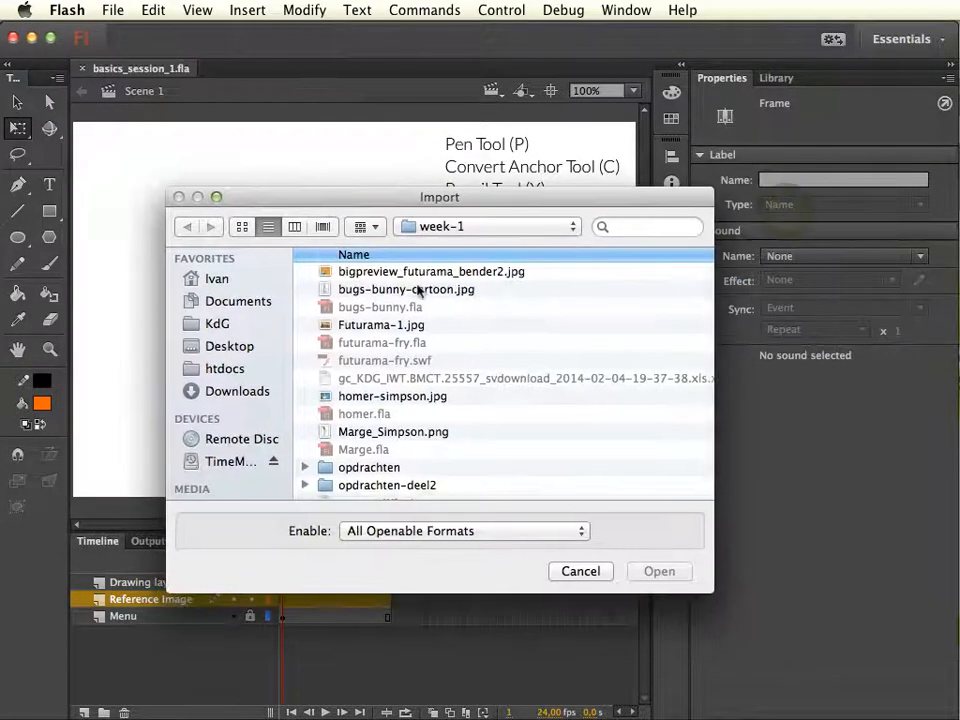
click(426, 433)
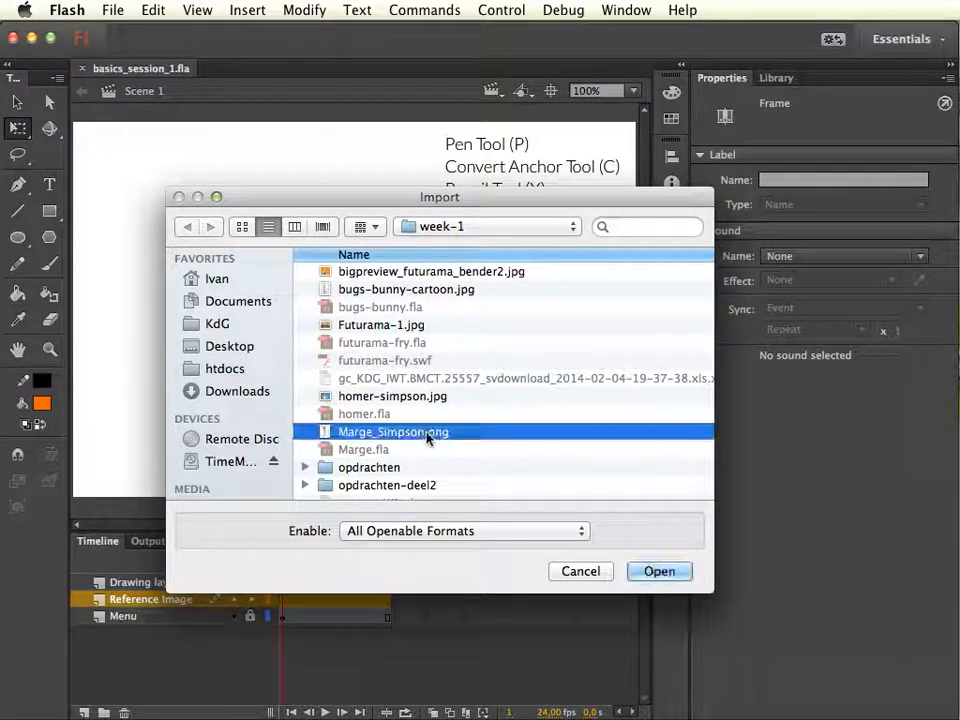
click(668, 575)
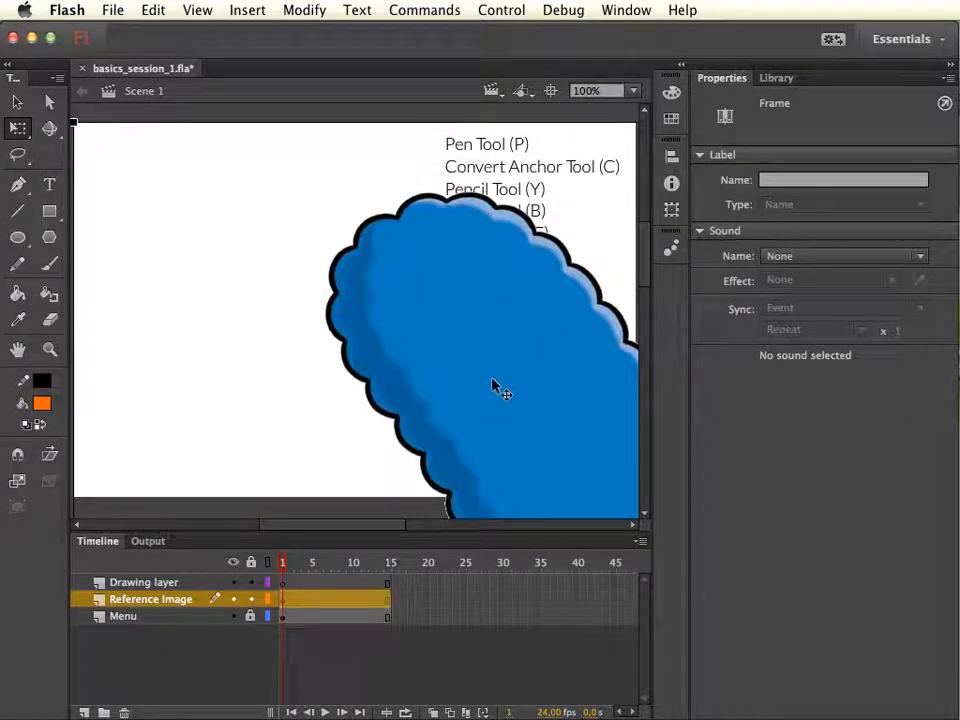
Select the imported Marge image with the Free Transform tool and show its numeric transform settings.
drag(512, 347, 395, 330)
click(403, 335)
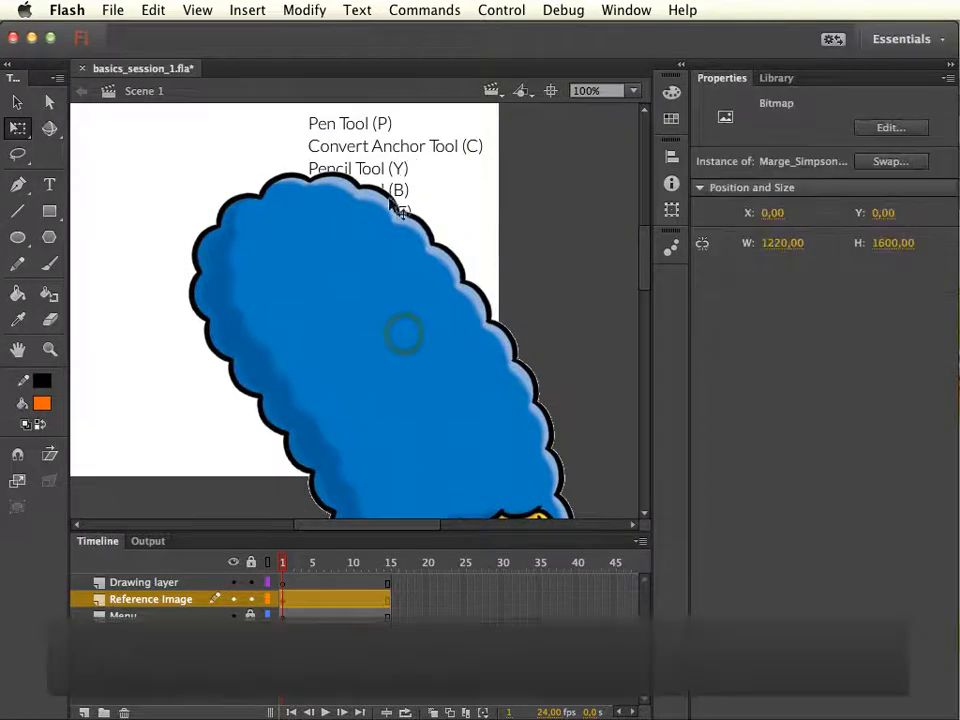
drag(516, 414, 529, 392)
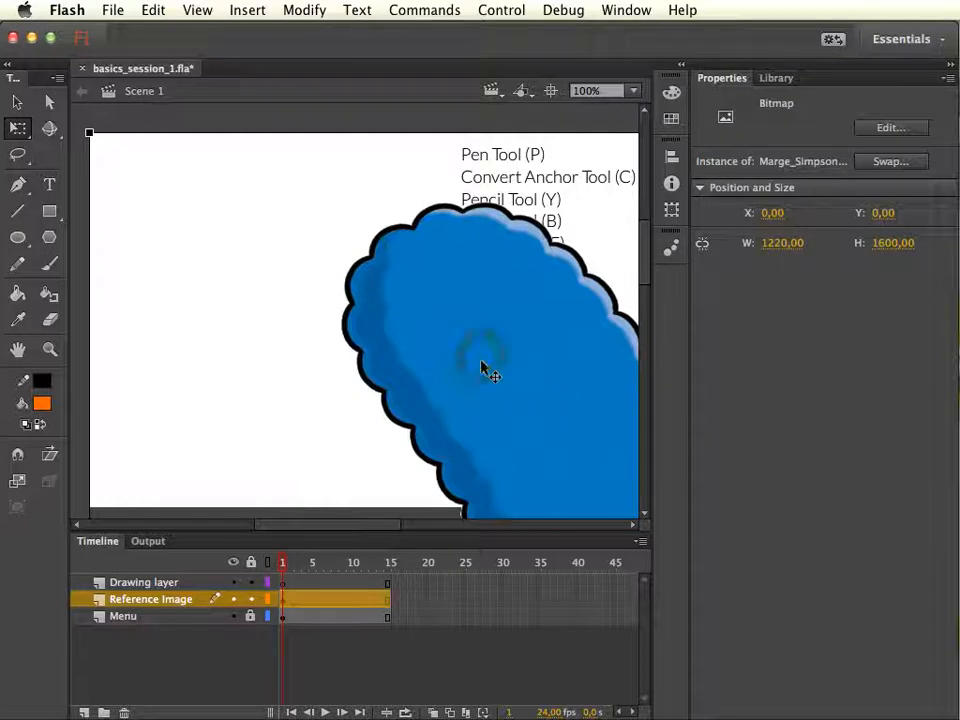
key(q)
click(674, 213)
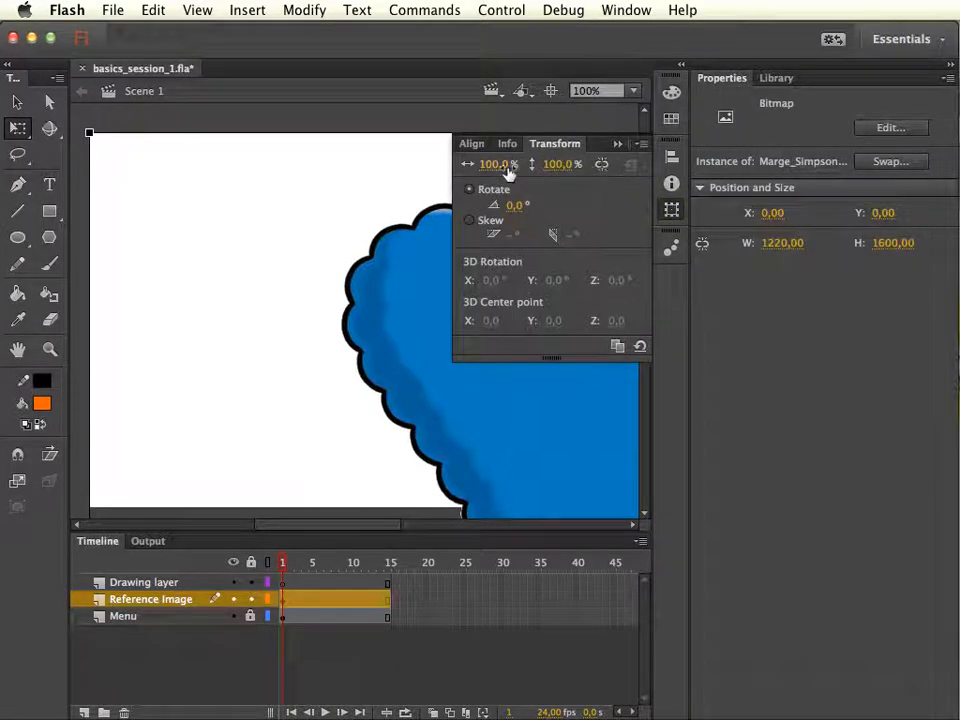
Try to scale only the image's width to 22%.
drag(507, 172, 423, 169)
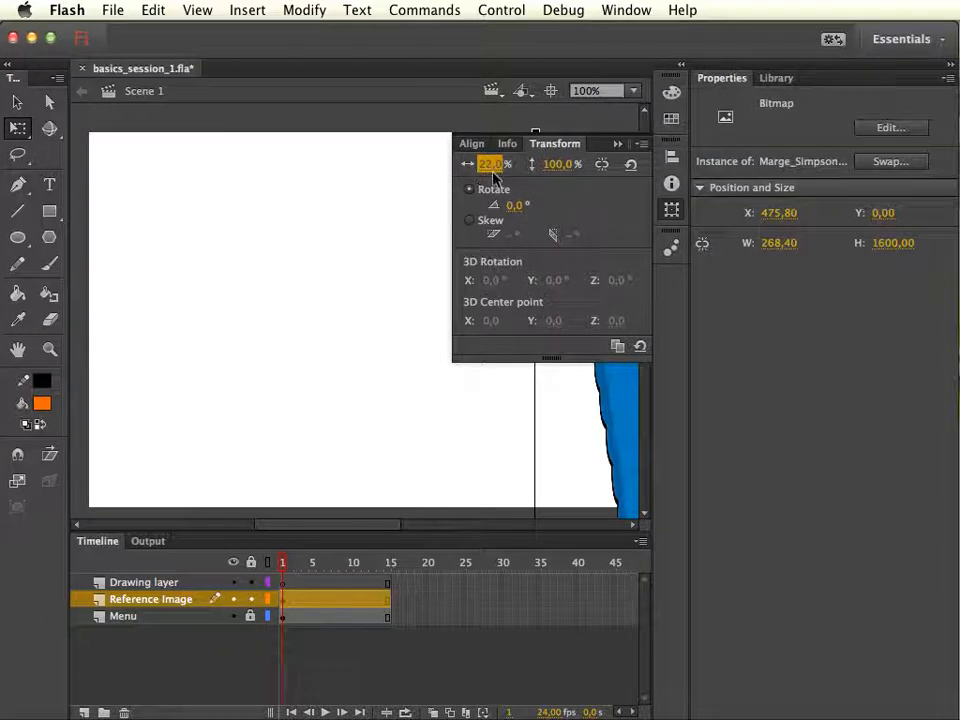
key(super+z)
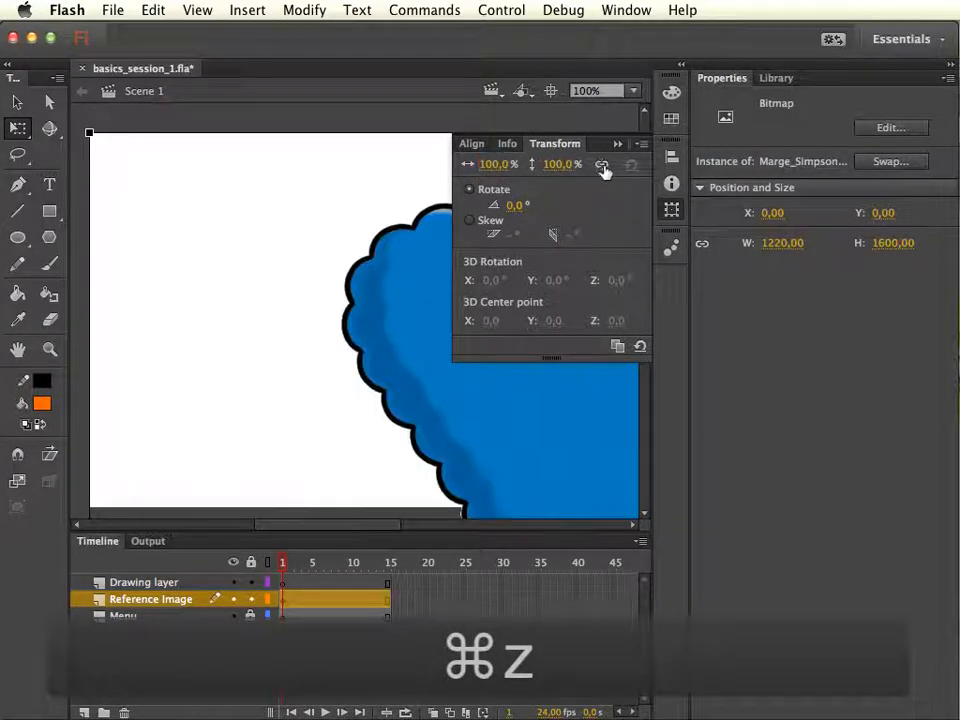
Scale the Marge image proportionally to 25% in width and height.
drag(500, 165, 440, 169)
click(496, 165)
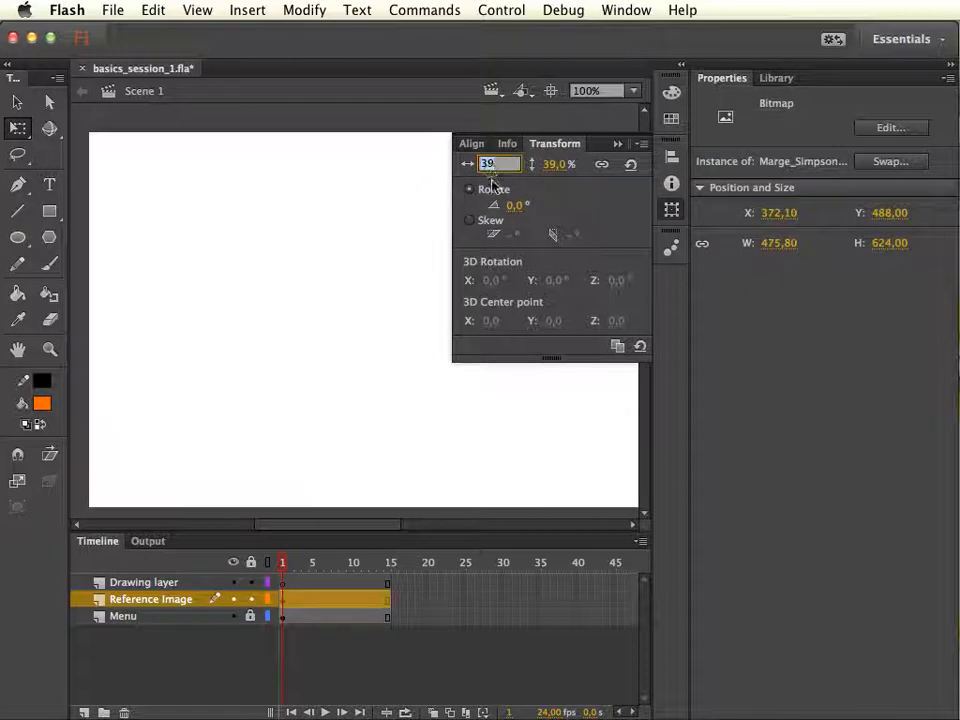
text(25)
key(Return)
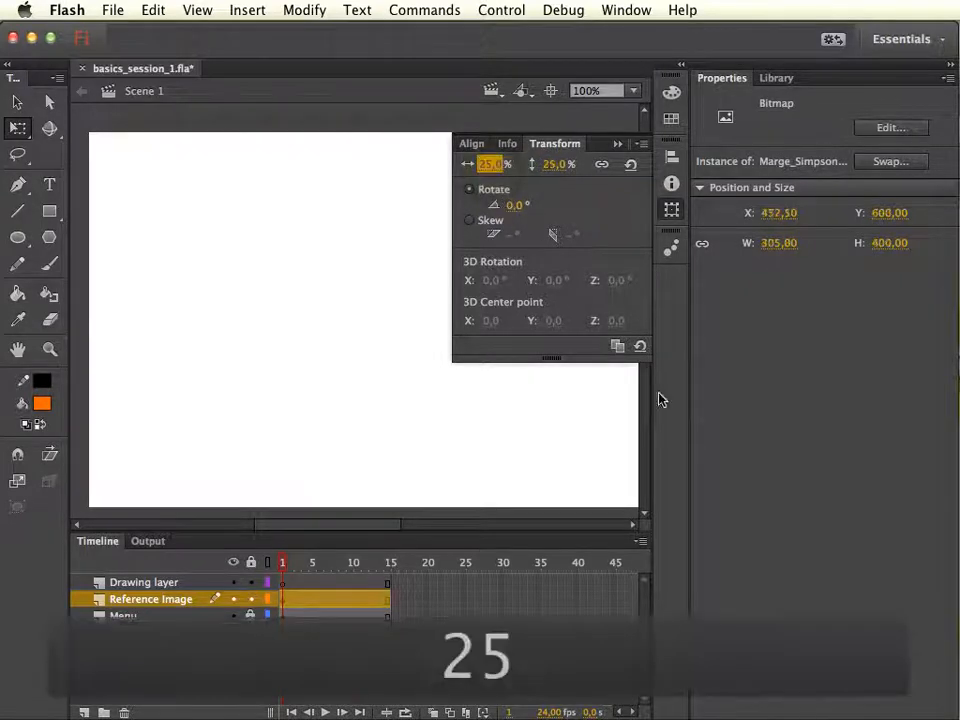
click(671, 209)
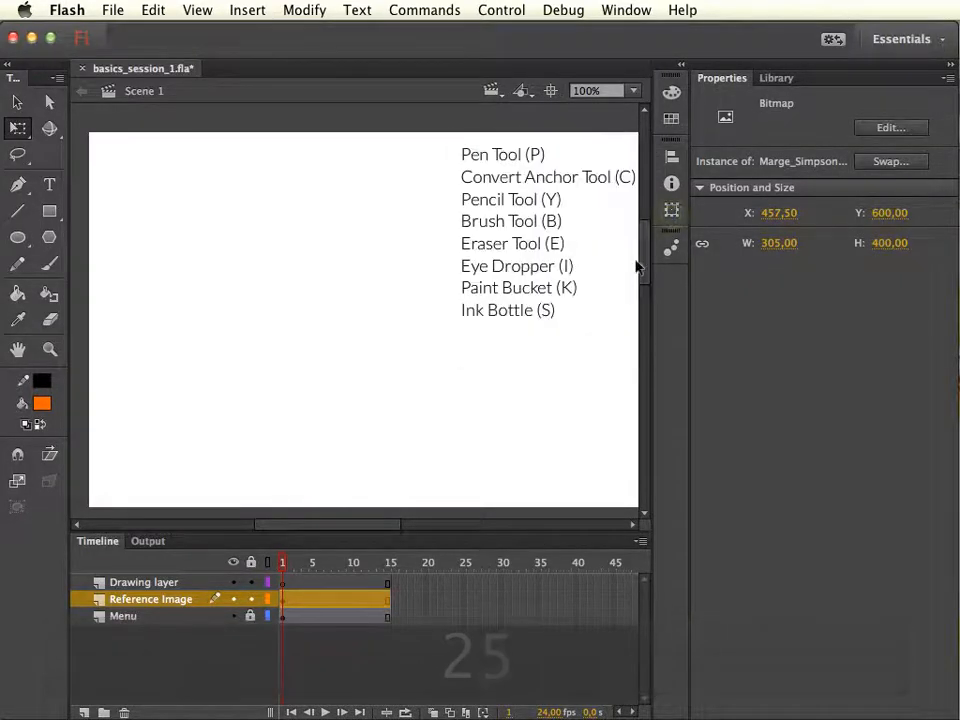
Move the Marge image onto the stage beside the tool list, at about X 16.55, Y 10.75.
scroll(638, 266, down, 6)
key(v)
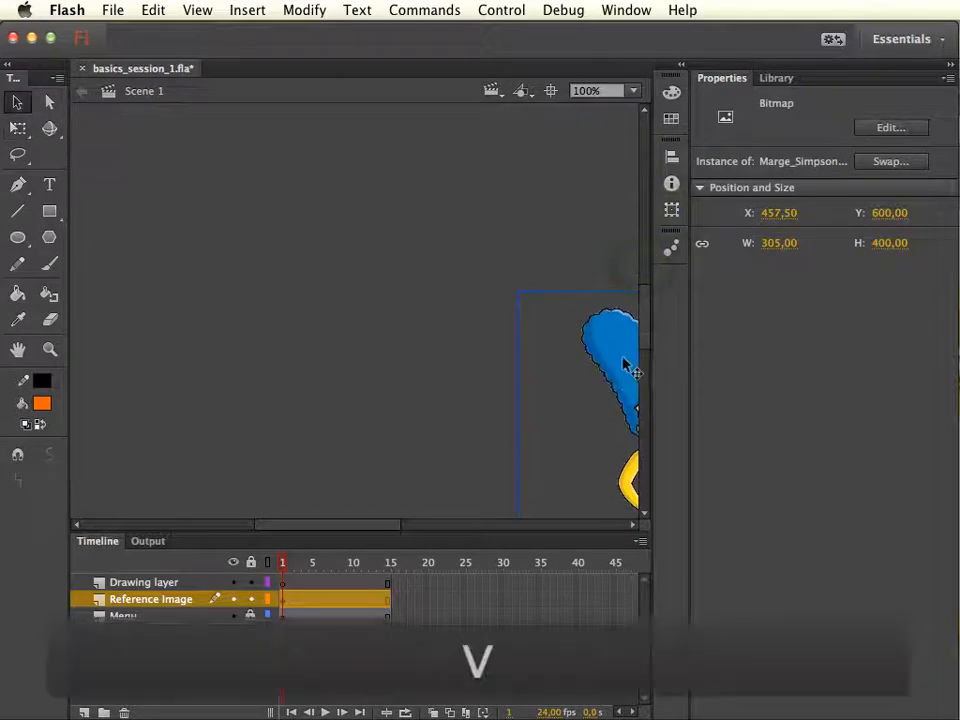
drag(632, 369, 273, 168)
scroll(650, 330, up, 6)
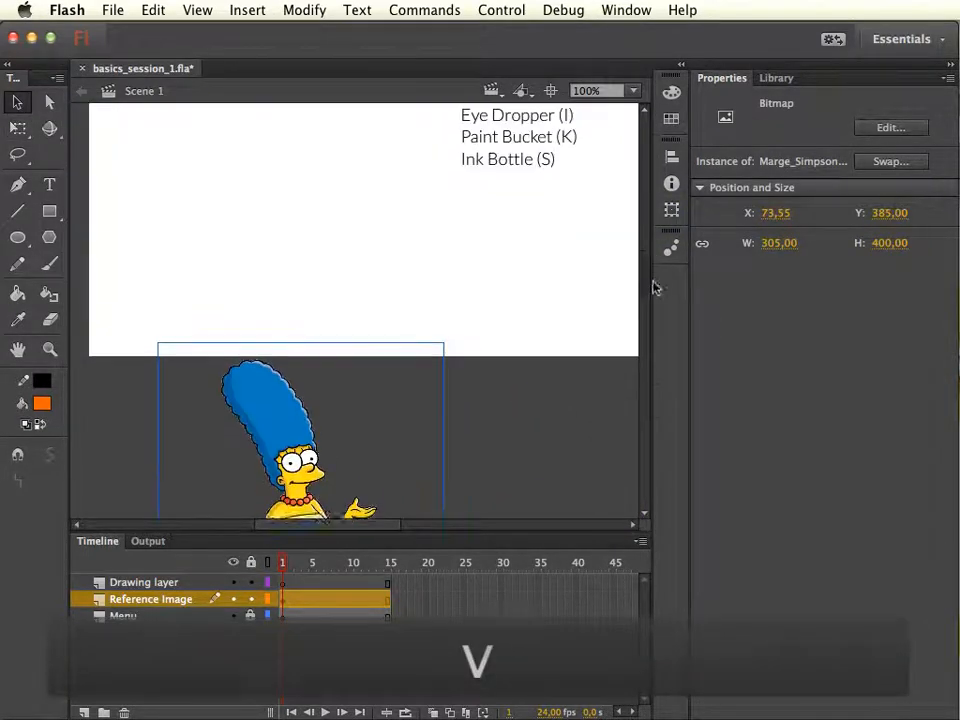
drag(261, 460, 216, 151)
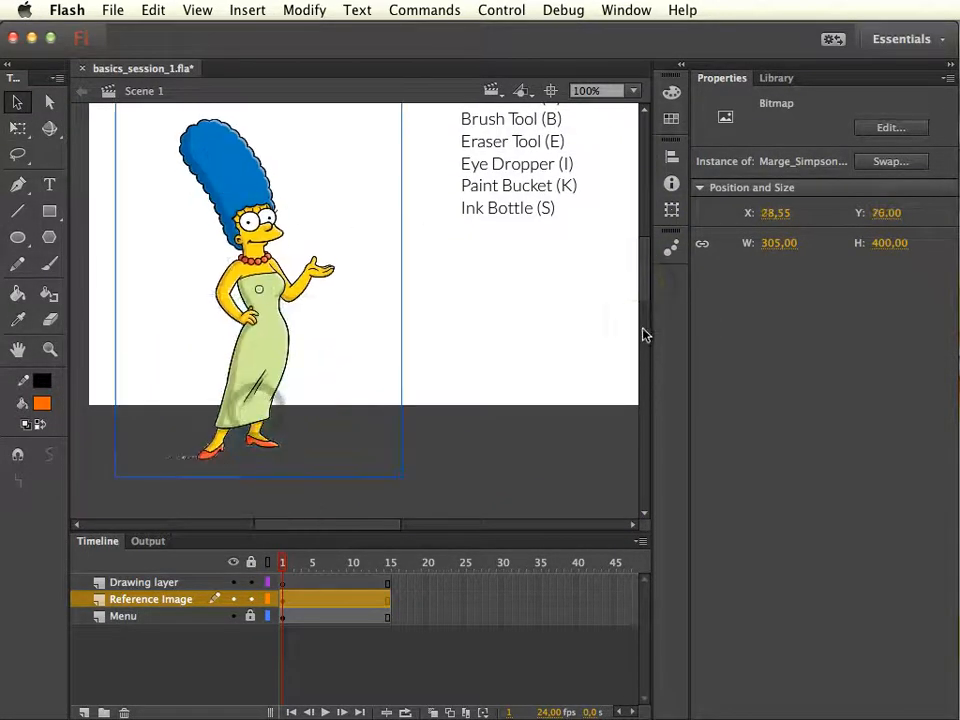
drag(643, 294, 643, 268)
drag(225, 345, 214, 283)
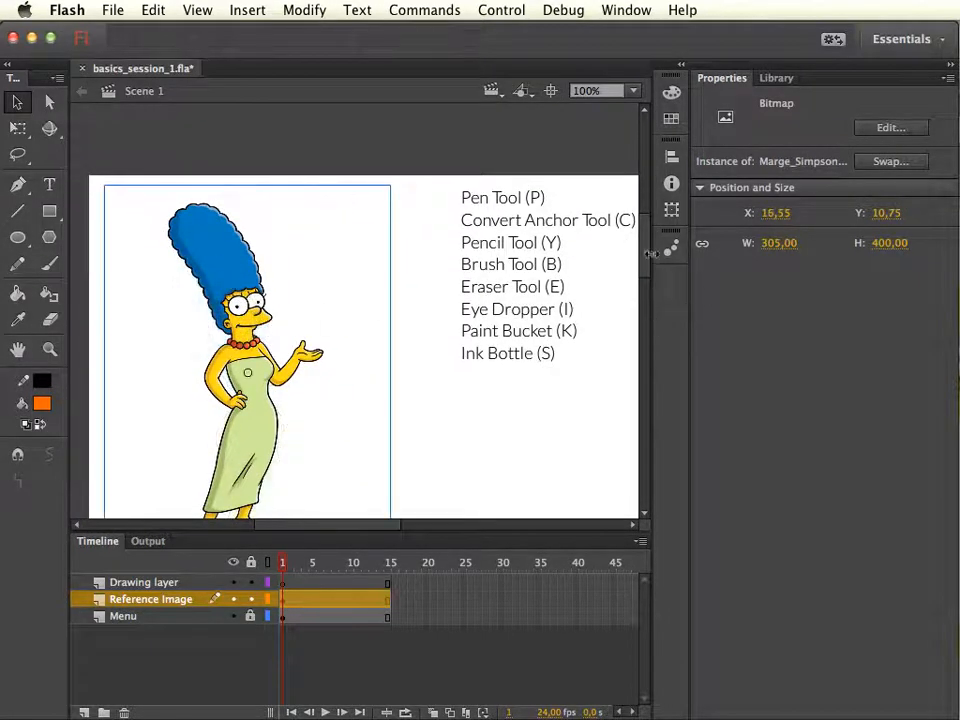
scroll(647, 268, down, 2)
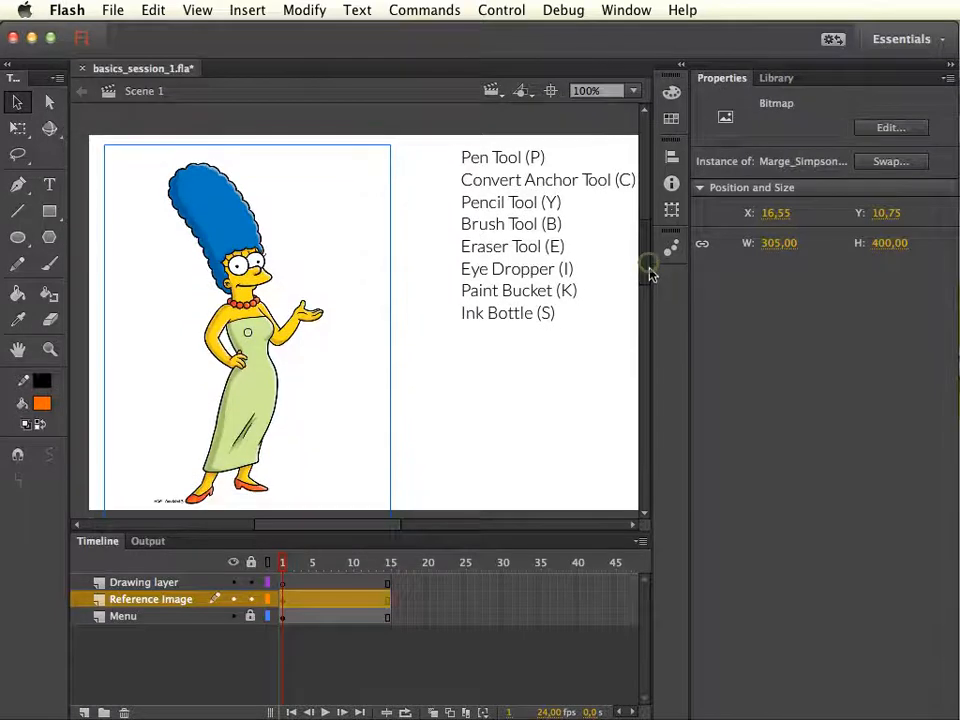
Scale the Marge image proportionally to 35% and reposition it at about X -20.45, Y 0.
click(672, 210)
click(490, 166)
text(35)
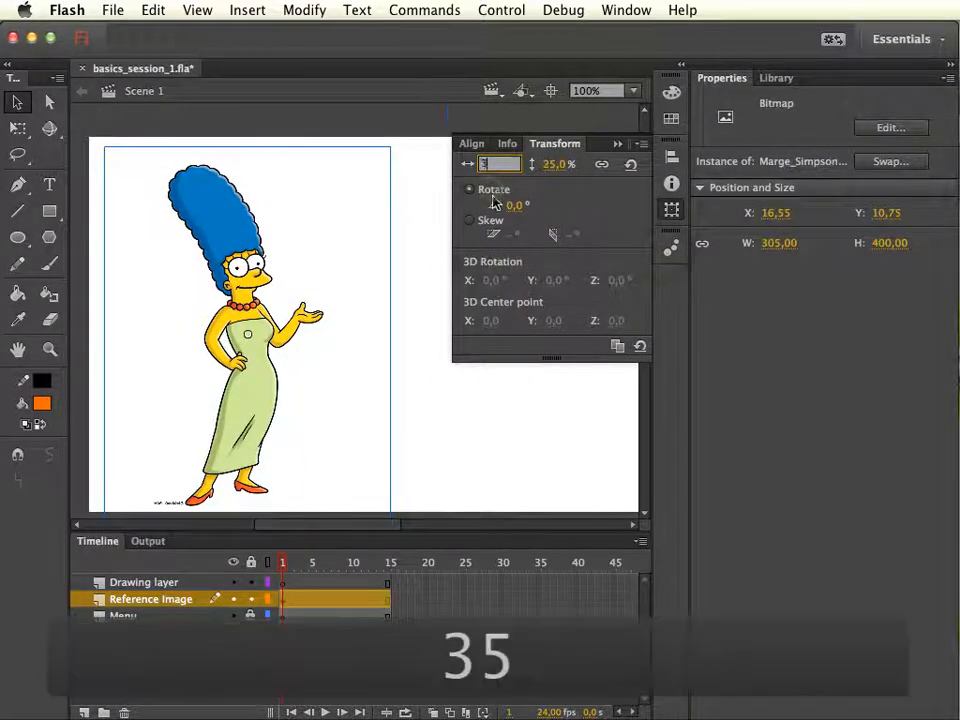
key(Return)
drag(285, 302, 296, 336)
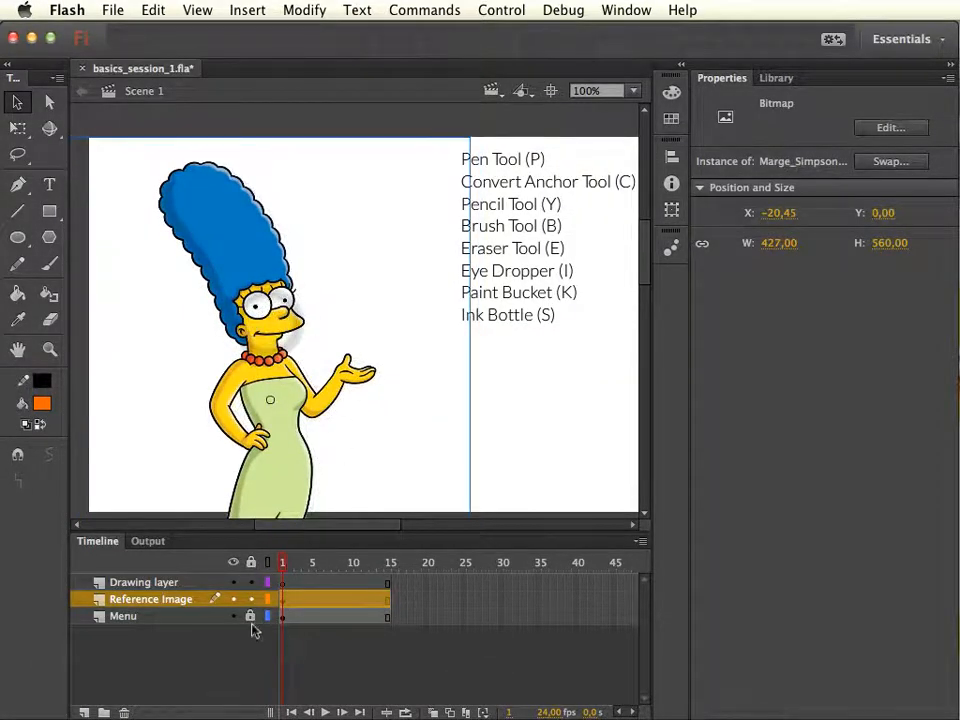
Deselect the image, lock the Reference Image layer and make the Drawing layer active.
click(524, 431)
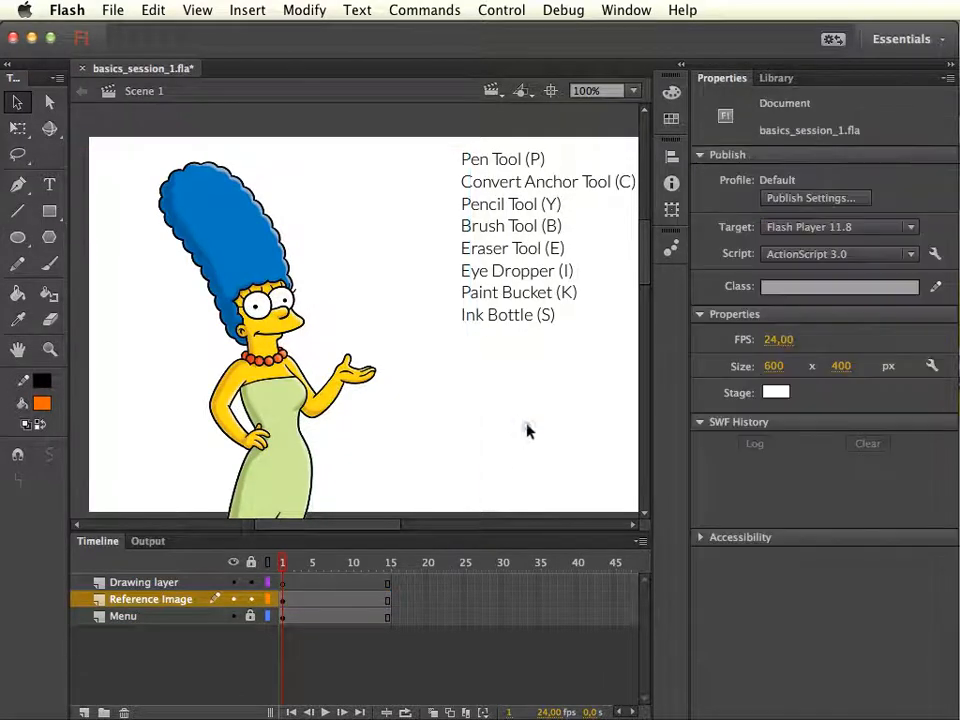
click(250, 599)
click(180, 589)
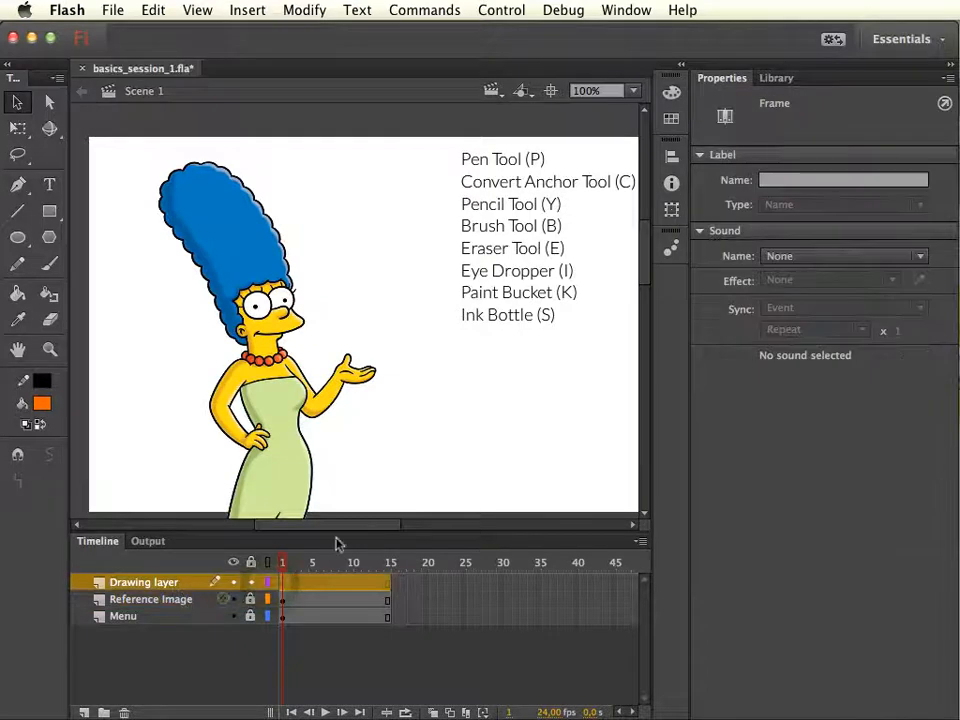
Go to frame 2 and activate the Pen tool for tracing Marge's head.
click(291, 566)
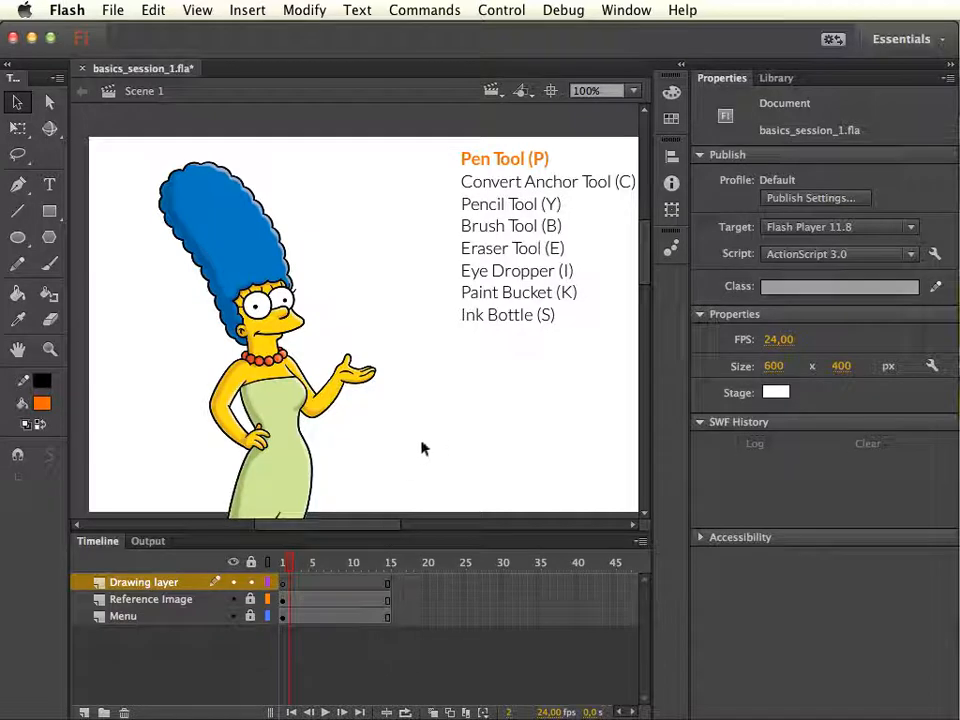
key(p)
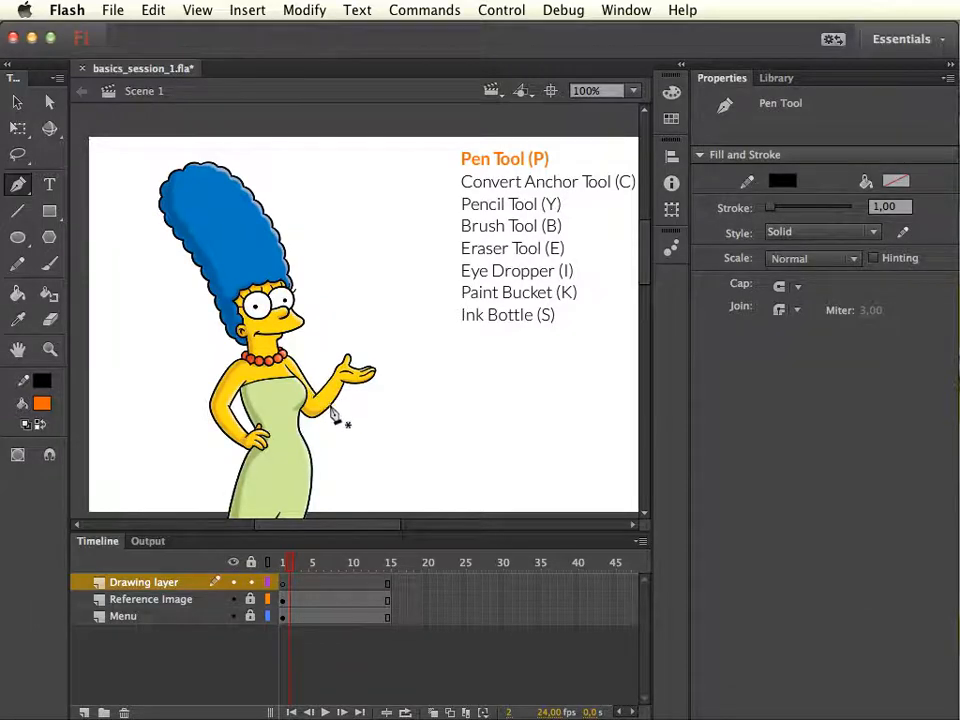
key(super+equal)
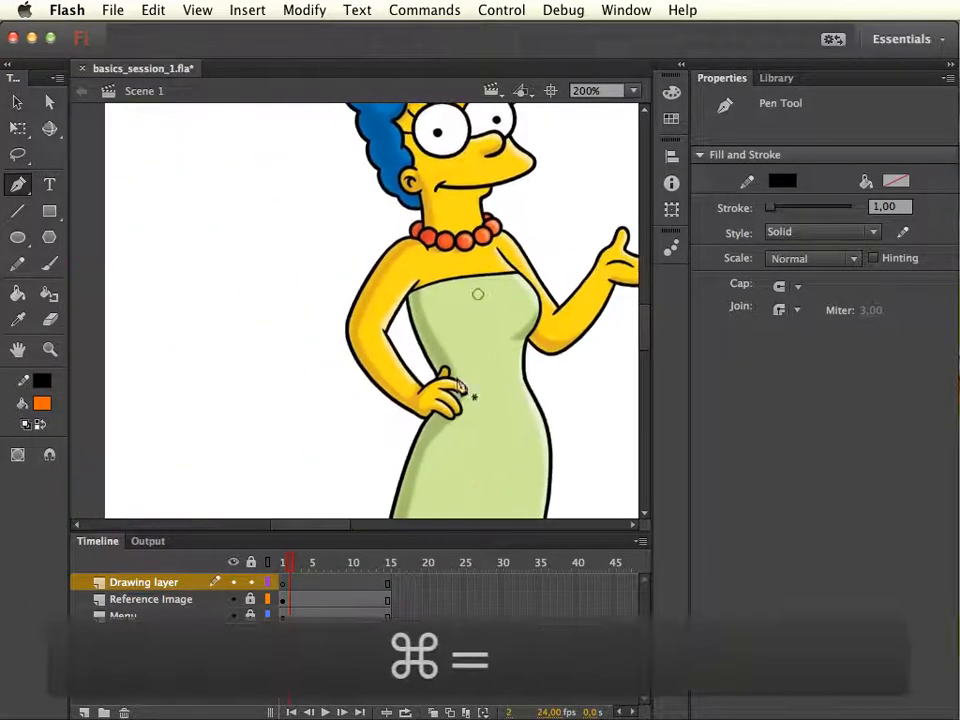
key(super+equal)
drag(422, 317, 314, 427)
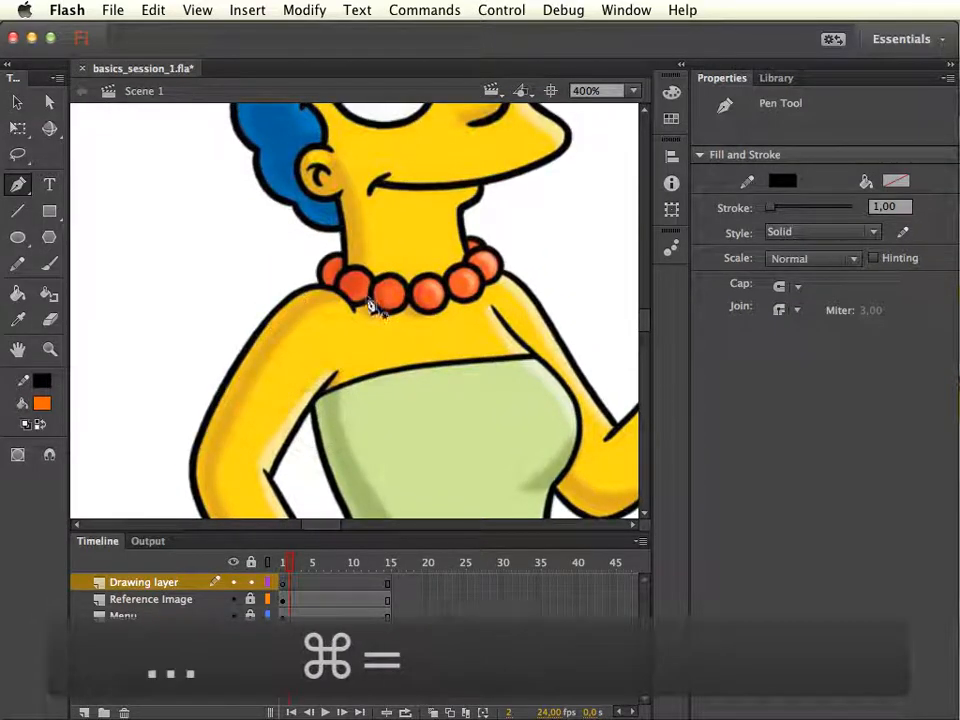
drag(399, 252, 420, 360)
drag(399, 244, 418, 315)
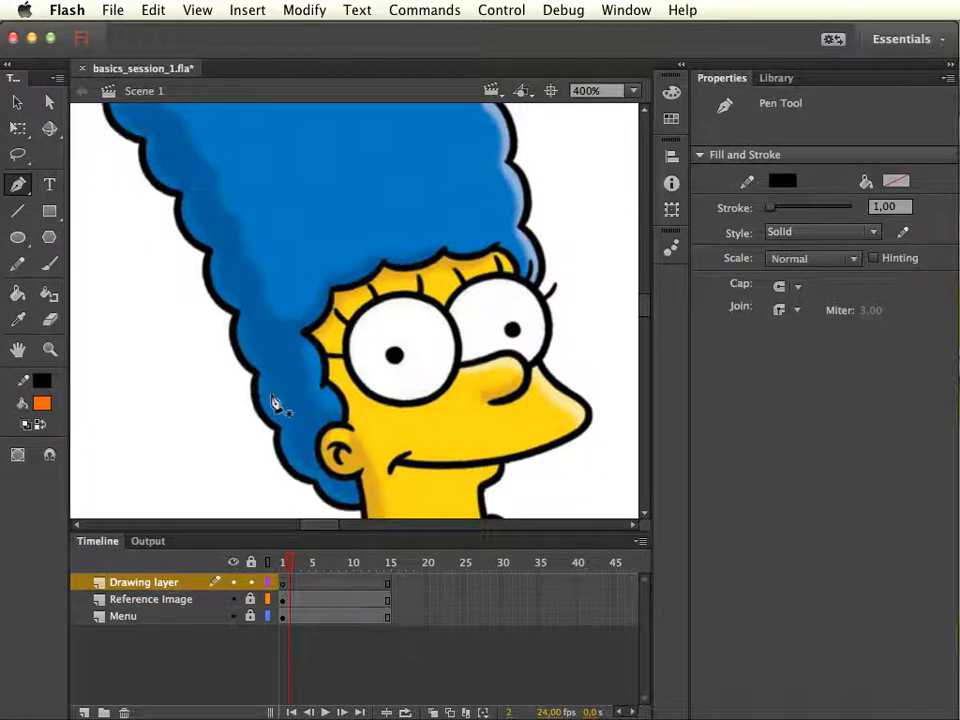
Try a straight Pen segment from the shoulder line's end beneath the necklace to outside the arm, and undo it.
drag(445, 336, 412, 191)
drag(236, 421, 285, 341)
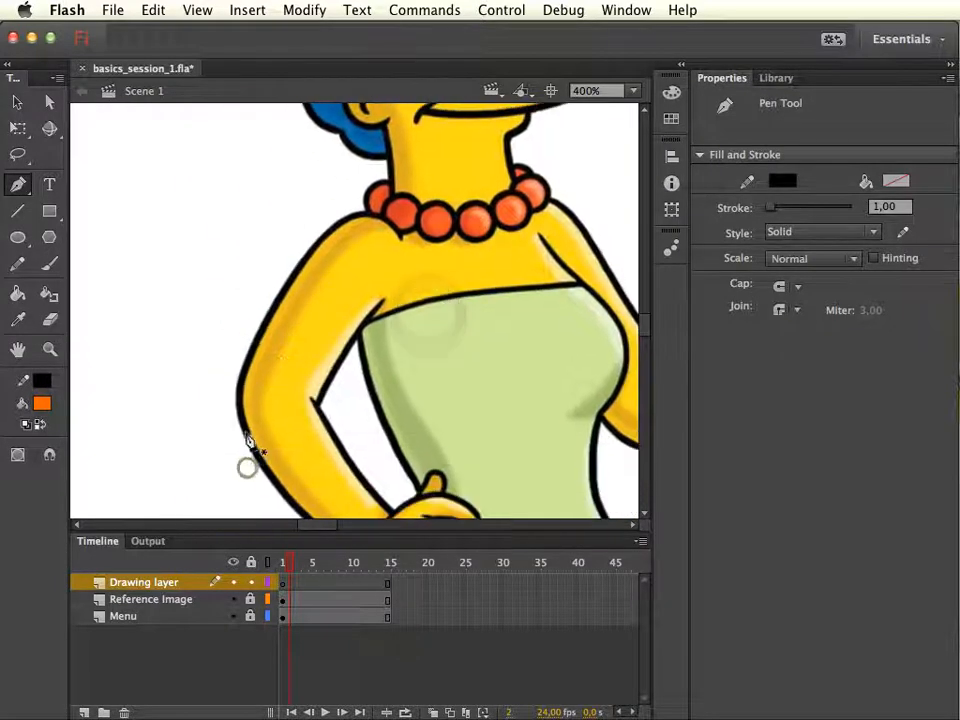
drag(338, 379, 334, 338)
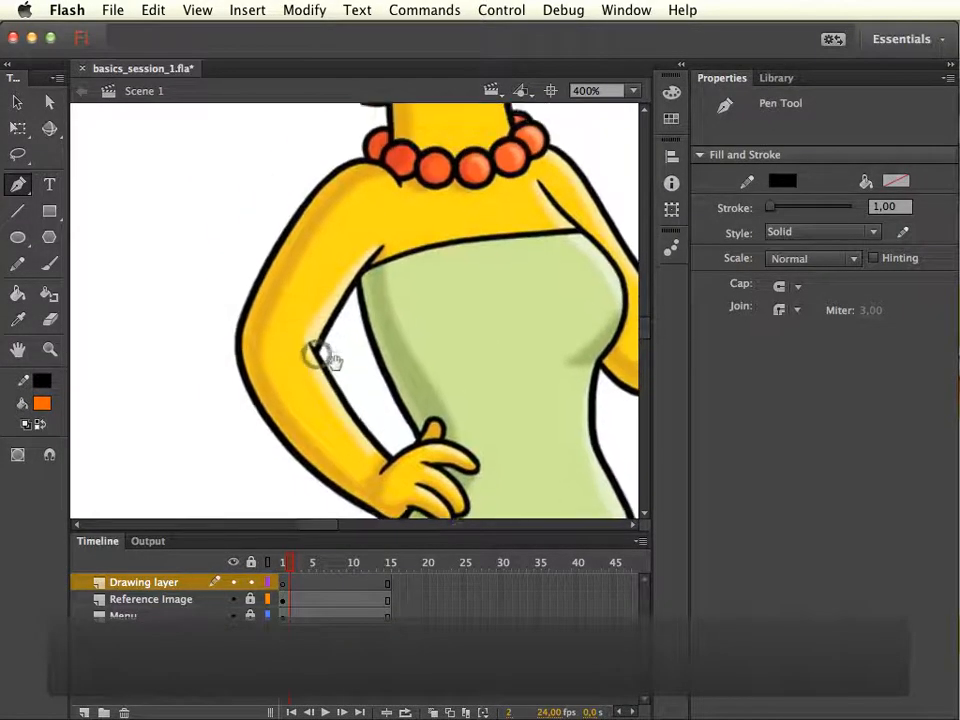
drag(343, 279, 357, 294)
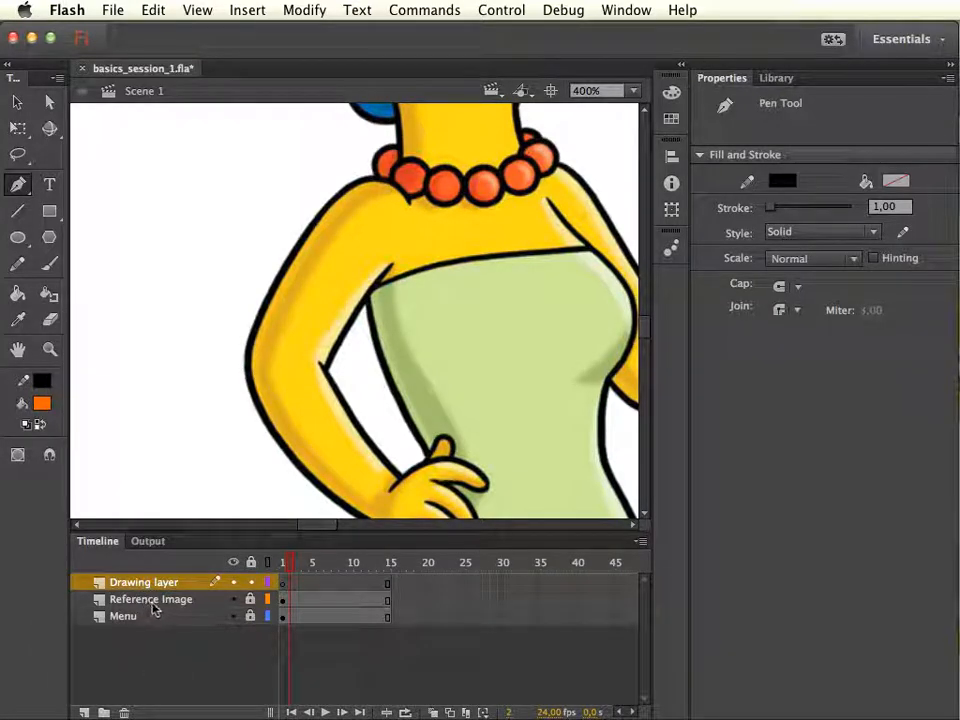
key(super+equal)
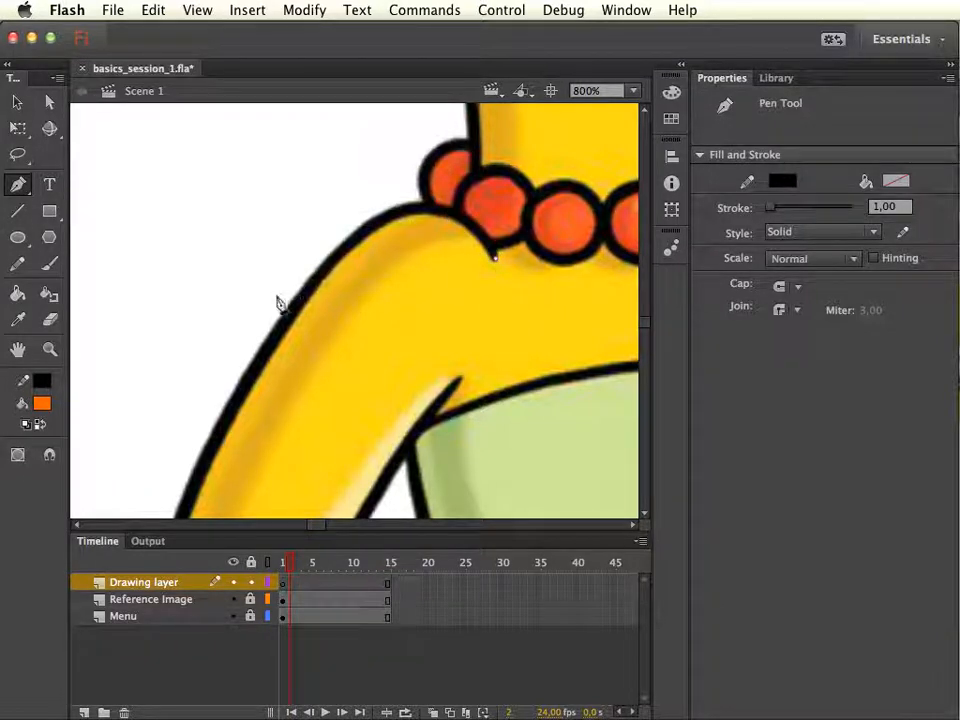
click(243, 294)
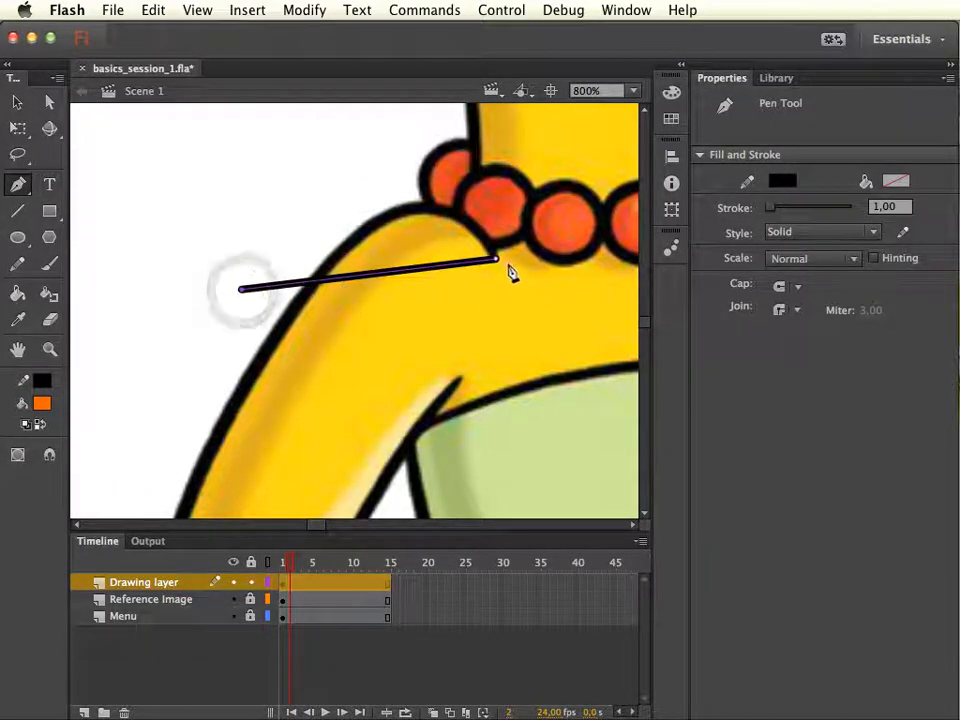
key(super+z)
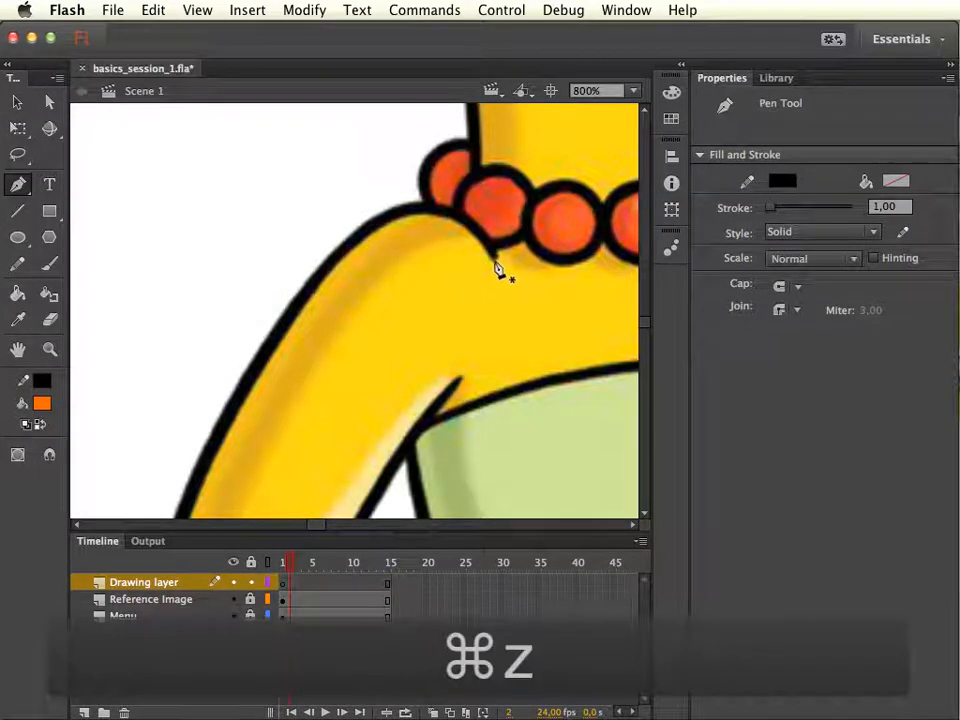
Try tracing the shoulder with the starting handle pulled away from the curve, and undo both anchor points.
mouse_move(505, 283)
mouse_down()
mouse_move(509, 295)
mouse_move(507, 285)
mouse_up()
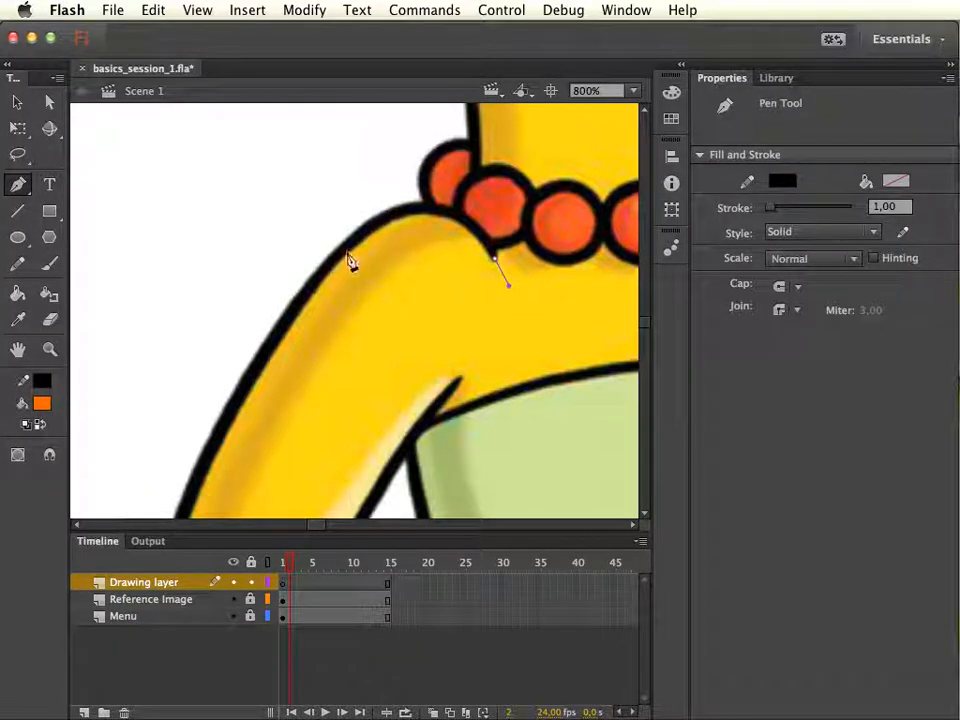
mouse_move(342, 250)
mouse_down()
mouse_move(309, 304)
mouse_move(285, 328)
mouse_move(281, 320)
mouse_up()
key(super+z)
key(super+z)
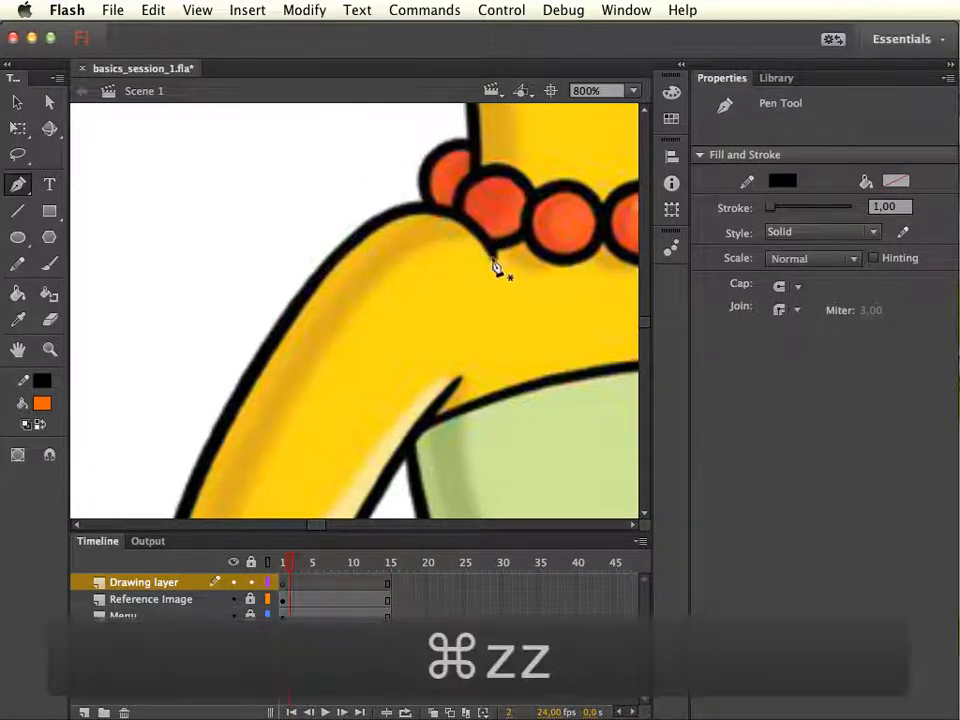
Try tracing the shoulder in one curve with the starting handle pulled along the outline, and undo it.
drag(497, 268, 465, 214)
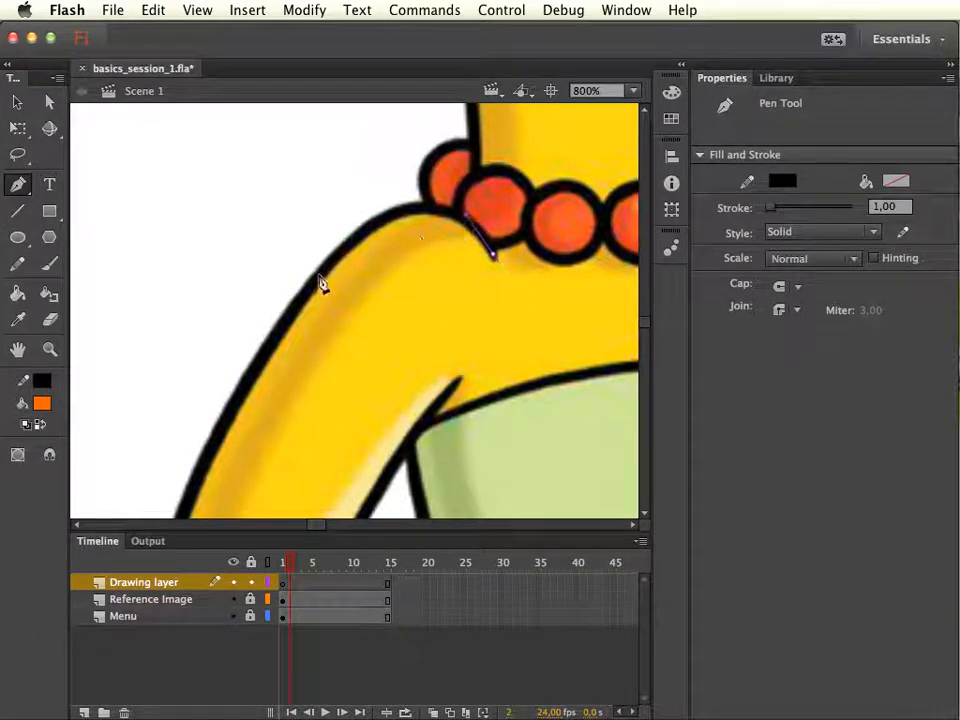
mouse_move(320, 274)
mouse_down()
mouse_move(321, 302)
mouse_move(276, 372)
mouse_move(243, 368)
mouse_move(235, 388)
mouse_move(232, 380)
mouse_up()
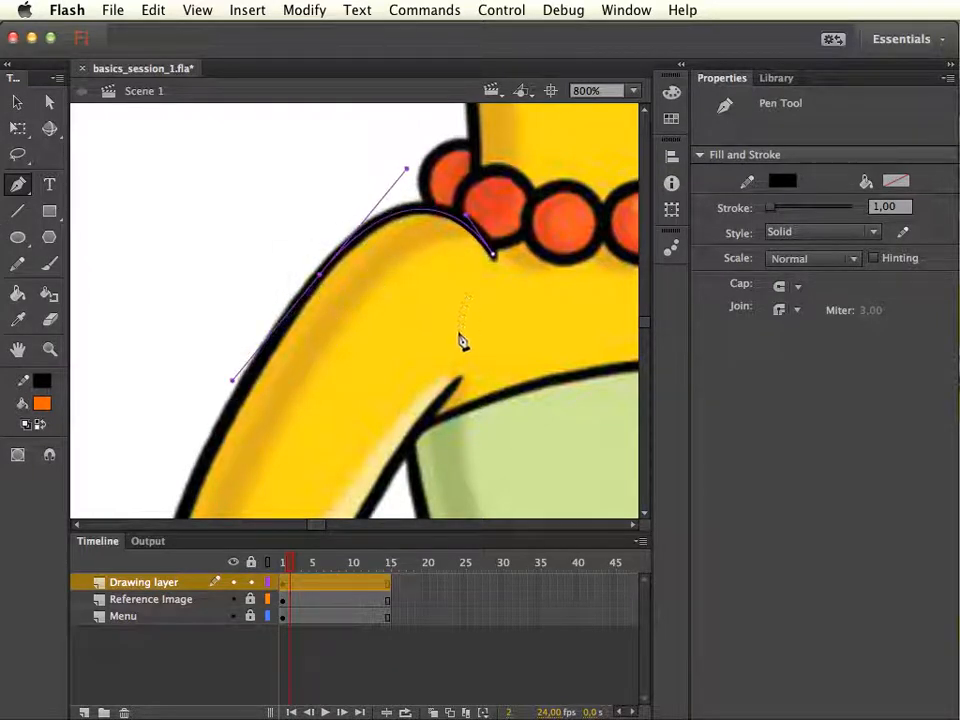
key(super+z)
key(super+z)
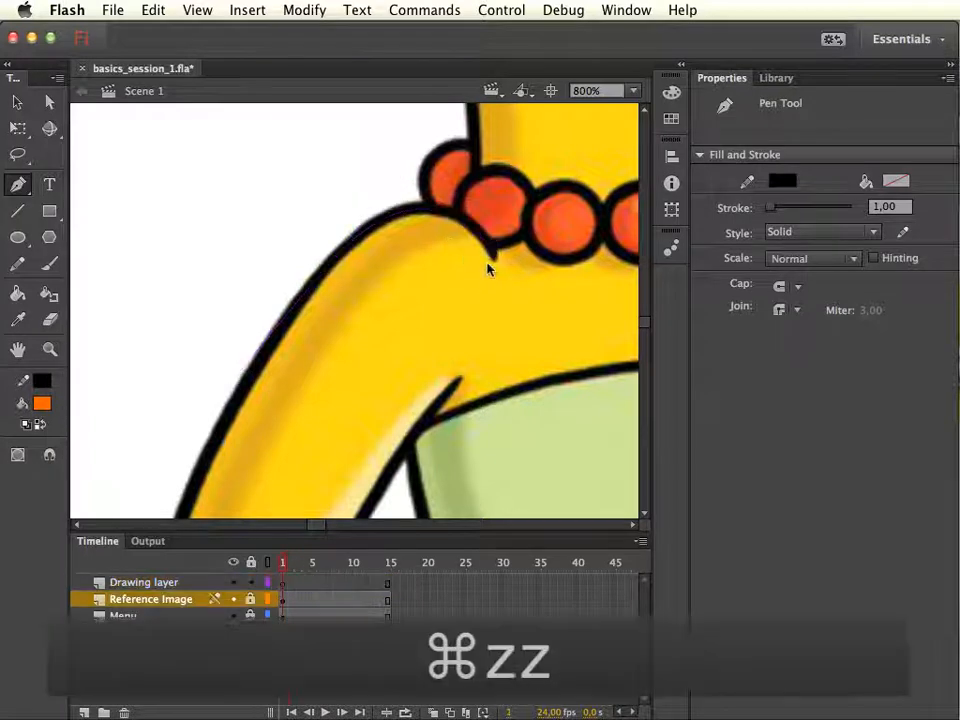
Make the Drawing layer active again and set the stroke color to light blue #66CCFF.
click(145, 582)
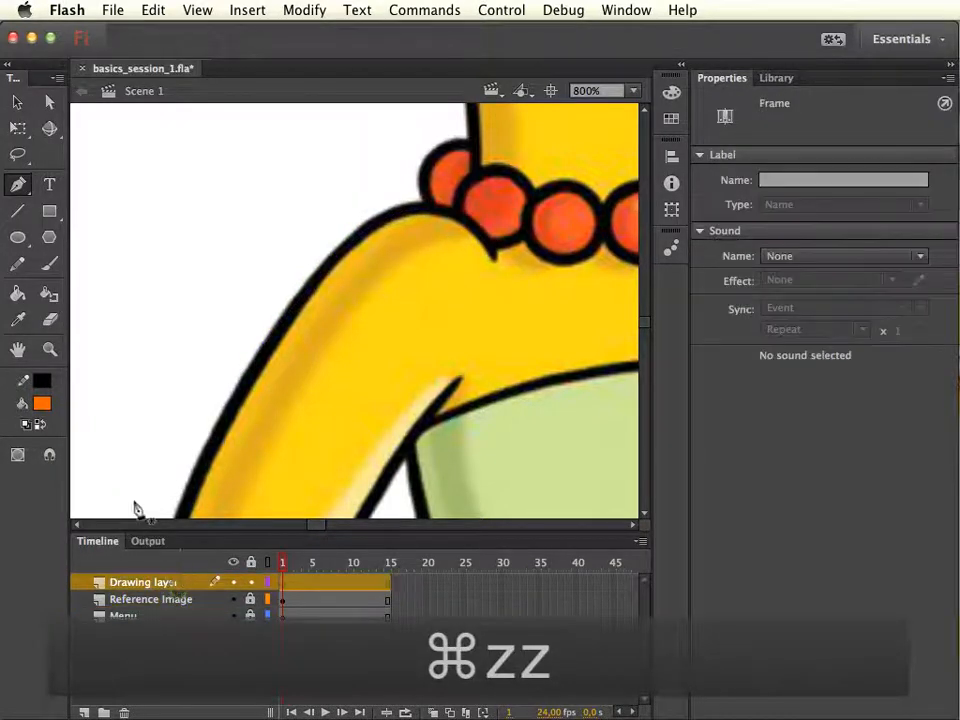
click(43, 383)
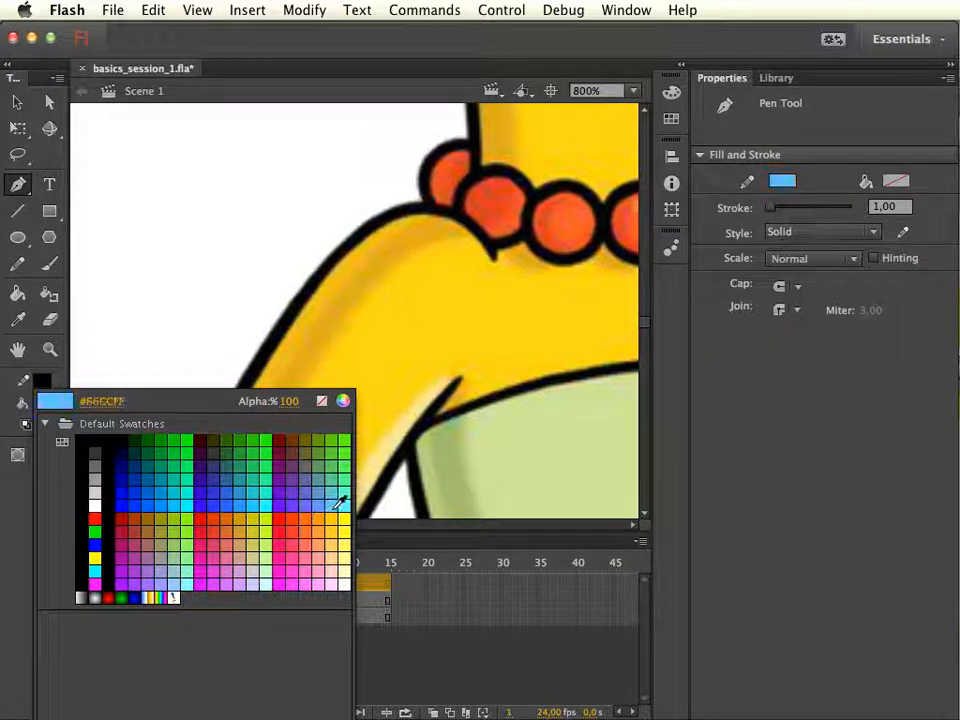
click(338, 497)
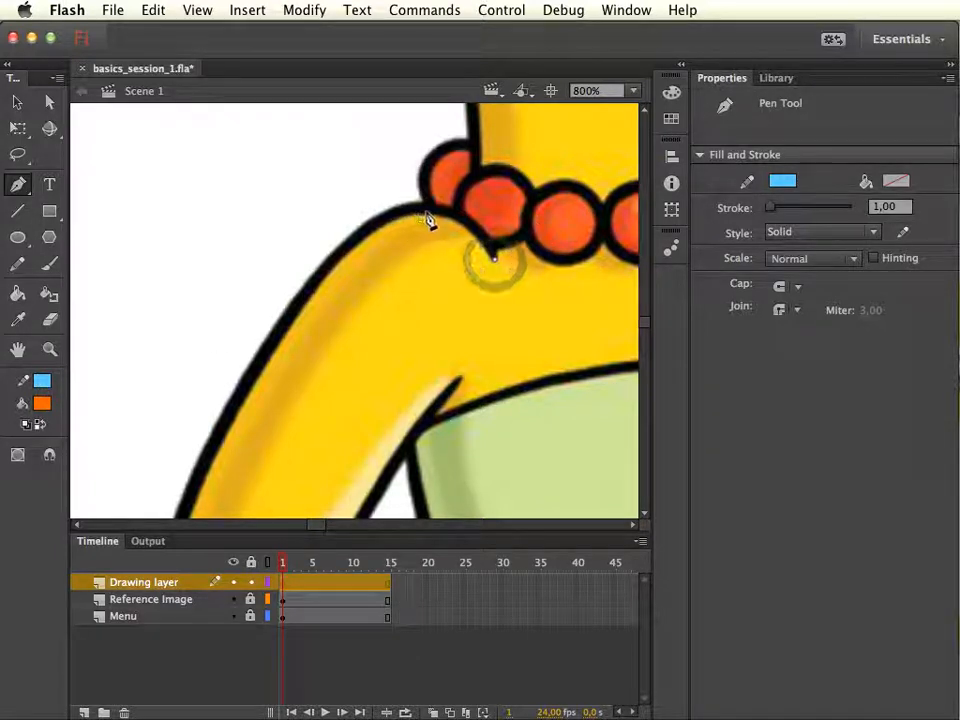
Trace the shoulder and outer upper arm with curved Pen segments from beneath the necklace toward the elbow.
drag(427, 212, 373, 213)
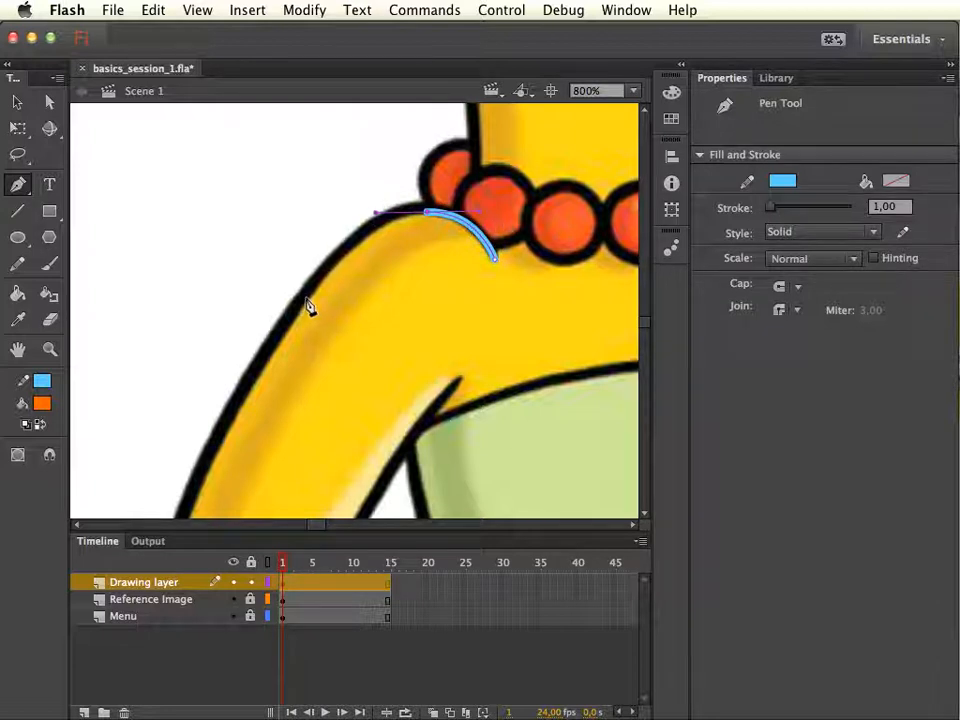
drag(303, 296, 262, 368)
scroll(373, 311, down, 5)
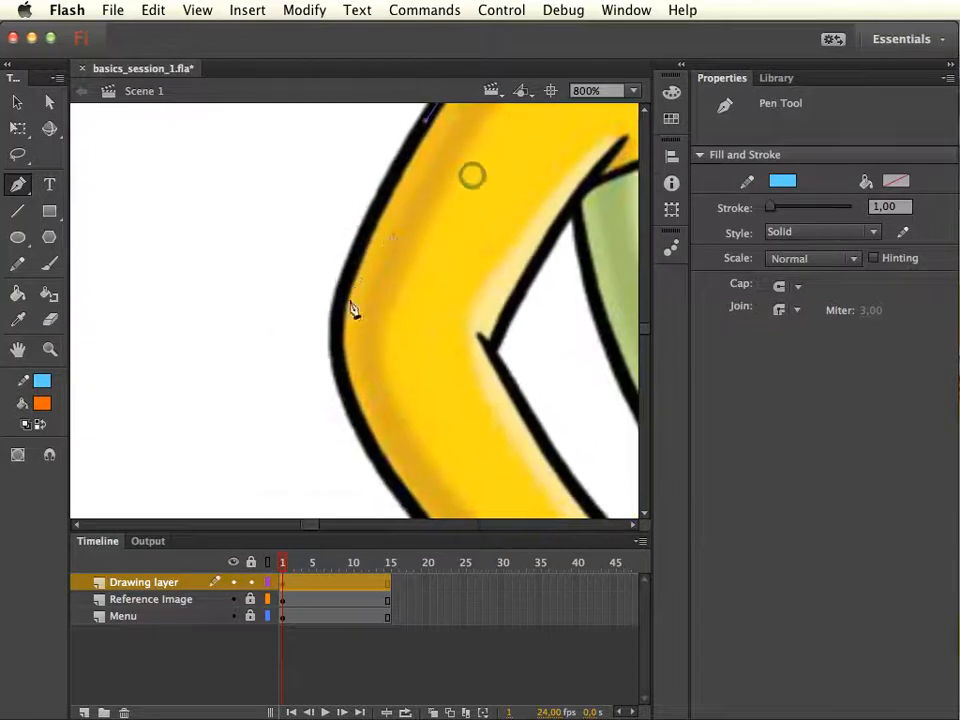
click(352, 269)
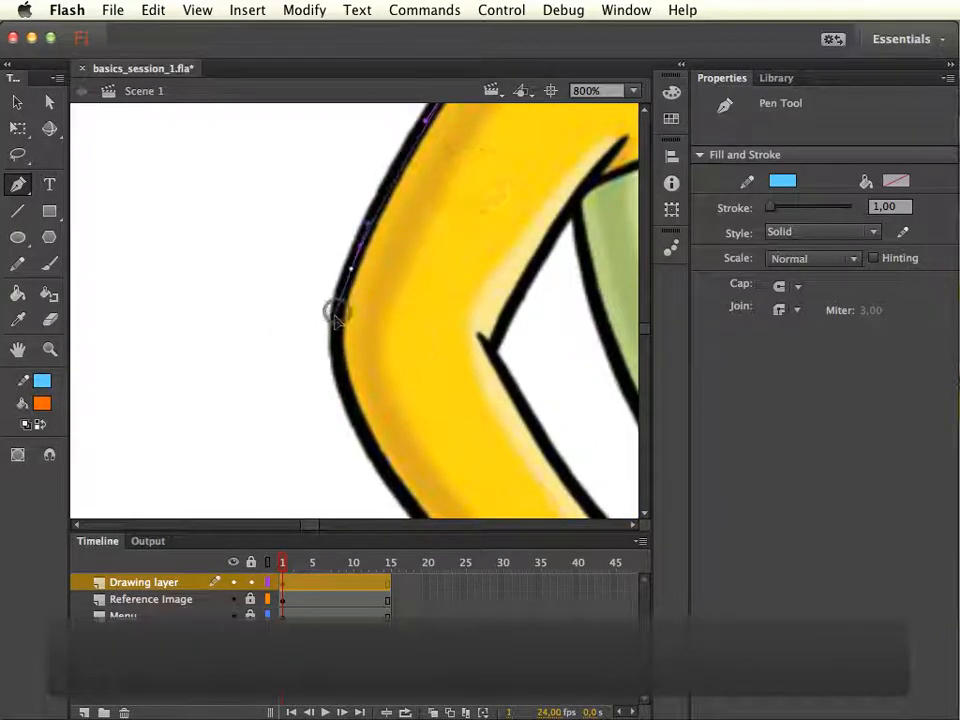
drag(335, 315, 336, 314)
Continue the path around the elbow, down the forearm's outer edge and around the wrist to the base of the lowest finger.
mouse_move(354, 418)
mouse_down()
mouse_move(386, 480)
mouse_move(385, 471)
mouse_up()
drag(474, 418, 341, 261)
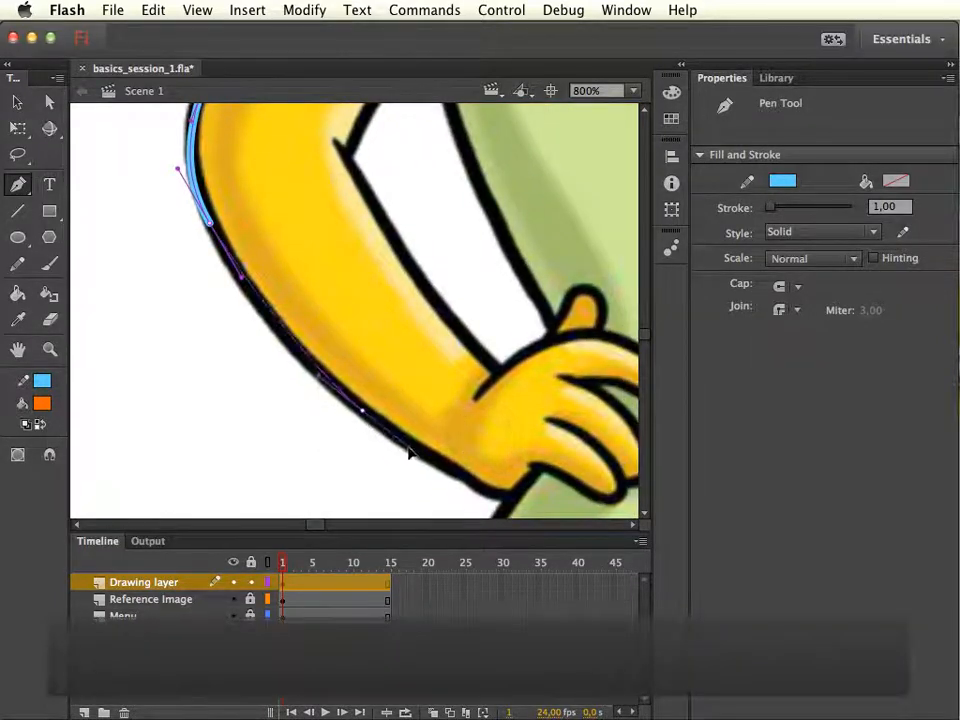
drag(408, 453, 425, 456)
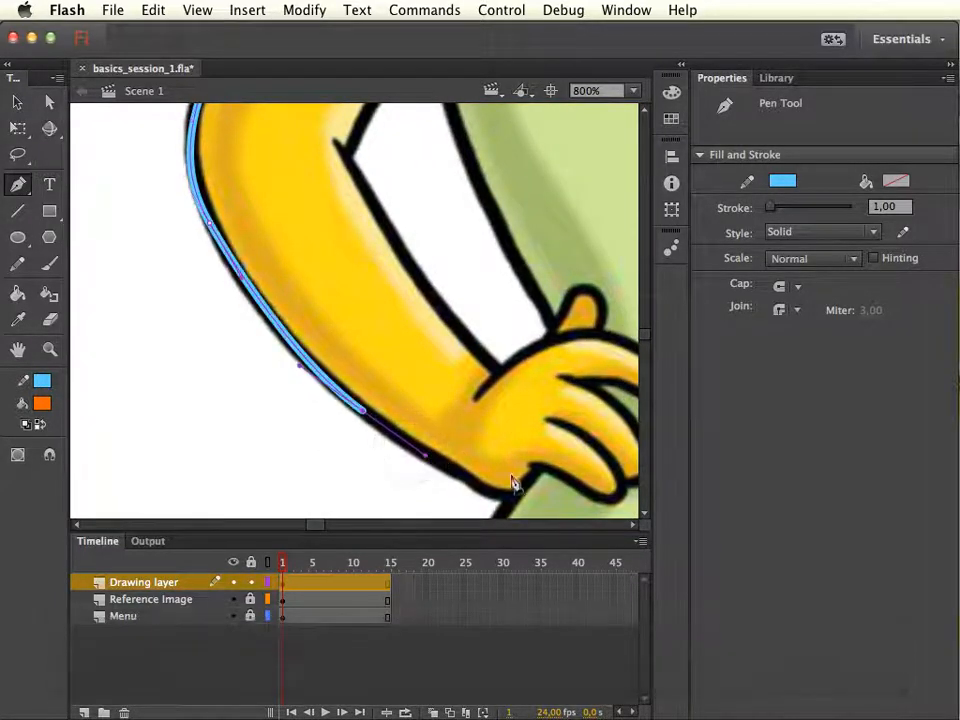
mouse_move(512, 484)
mouse_down()
mouse_move(512, 414)
mouse_move(430, 392)
mouse_move(478, 413)
mouse_up()
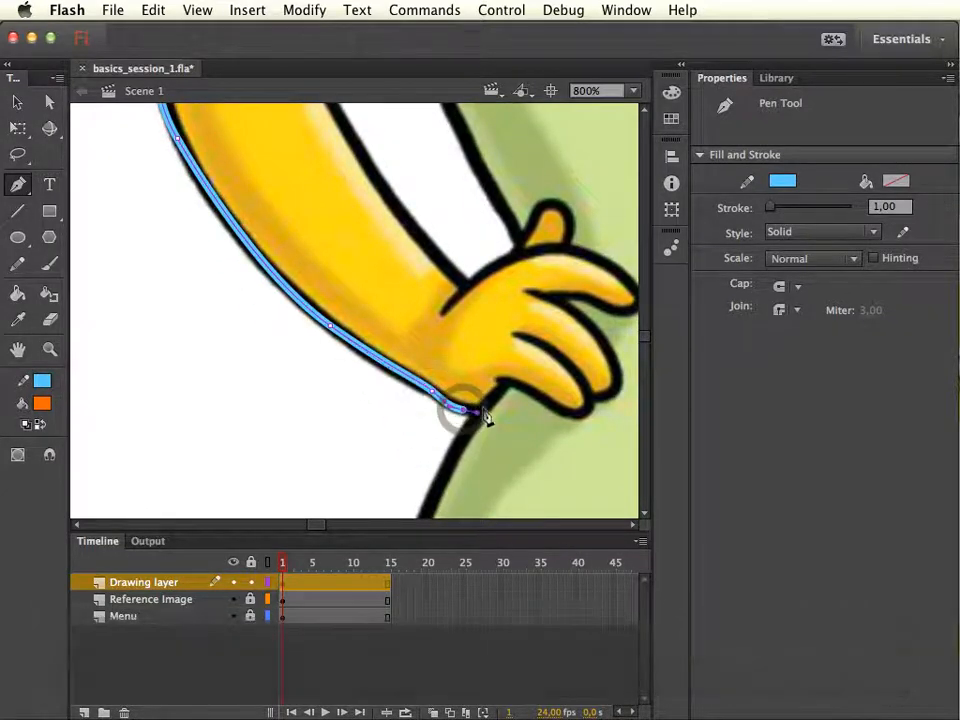
click(485, 408)
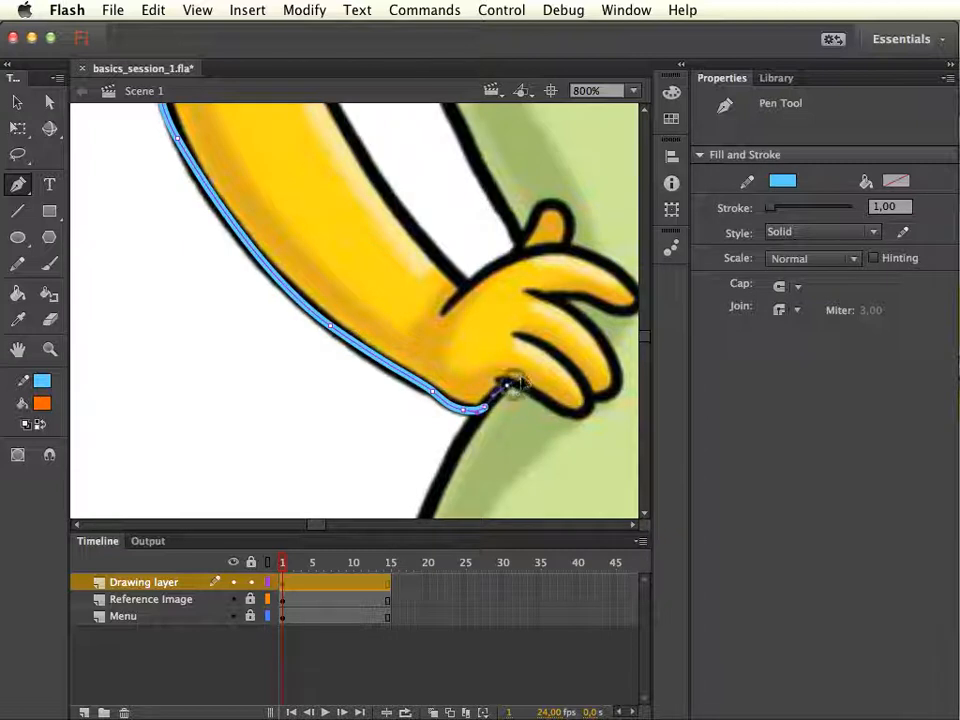
click(507, 384)
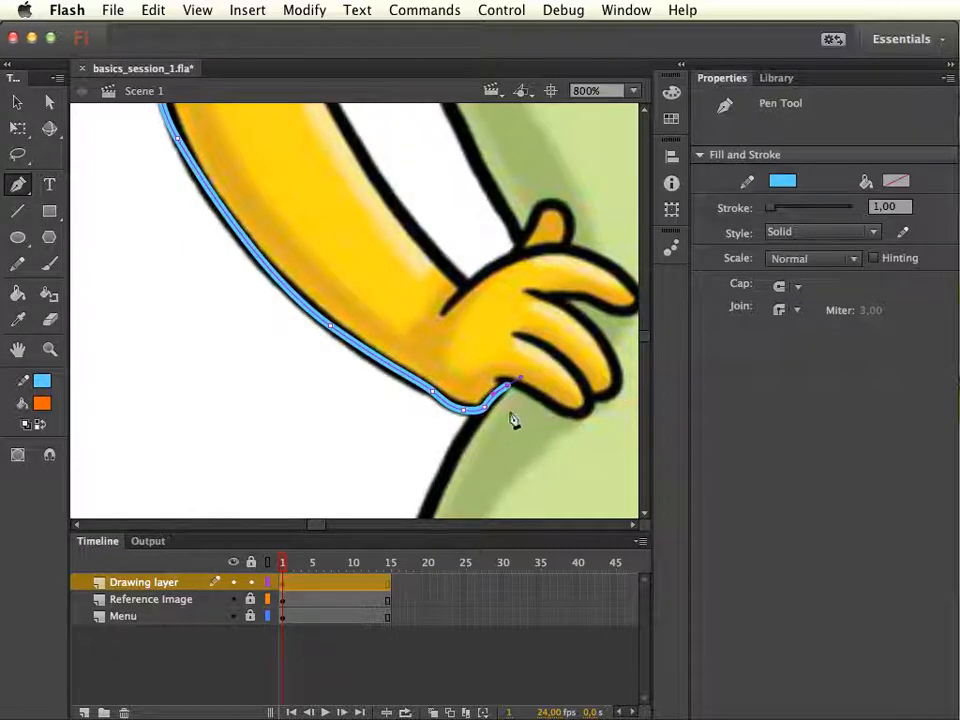
Try tracing the lowest finger's underside with one curve that keeps the previous anchor's smooth handle, and undo it.
key(super+equal)
drag(572, 424, 335, 241)
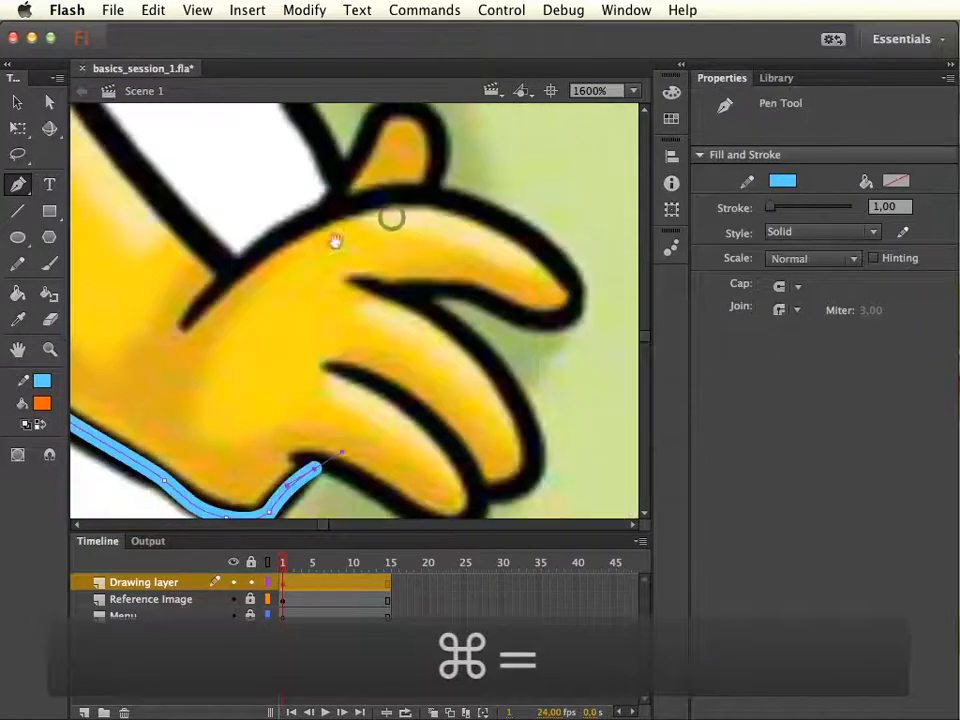
scroll(335, 241, down, 5)
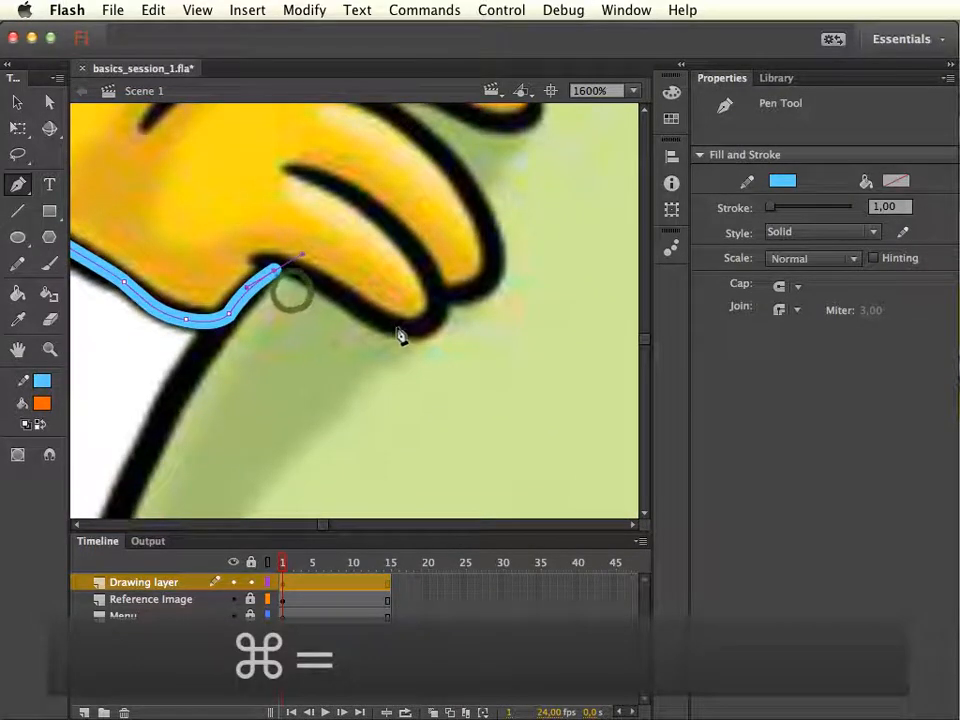
drag(372, 318, 401, 339)
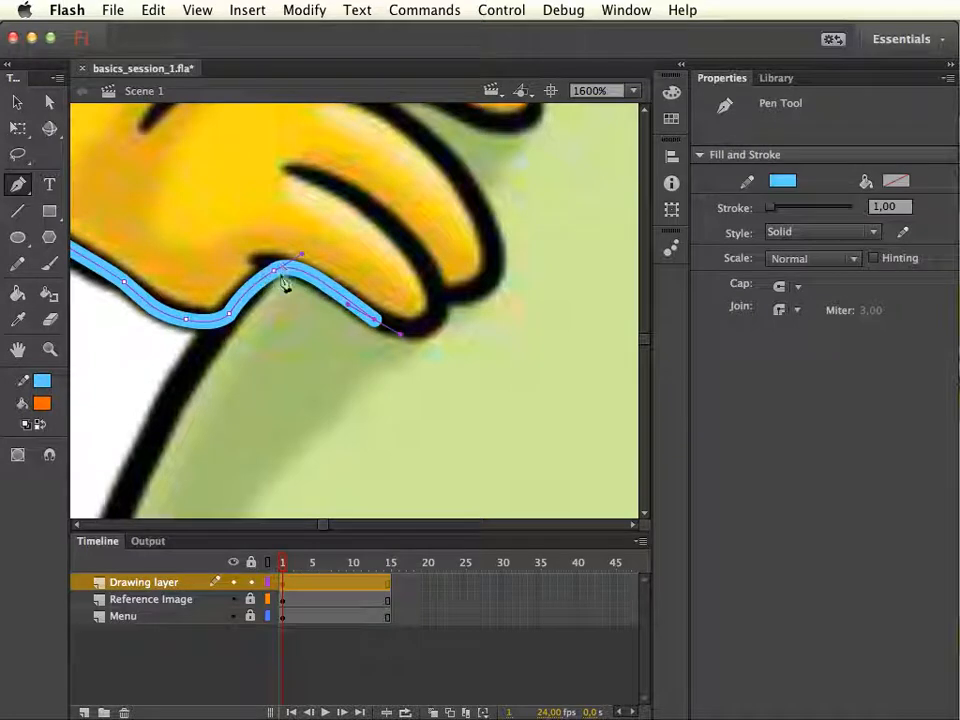
key(super+z)
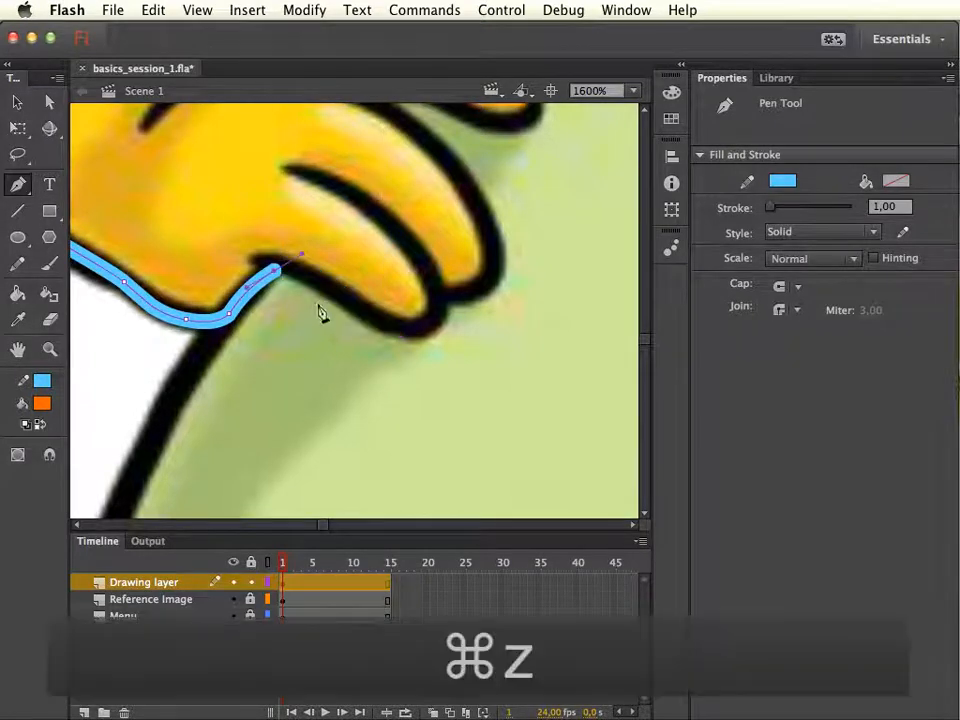
Remove the last anchor's outgoing handle and trace the lowest finger around its tip to the notch beside the next finger.
click(276, 272)
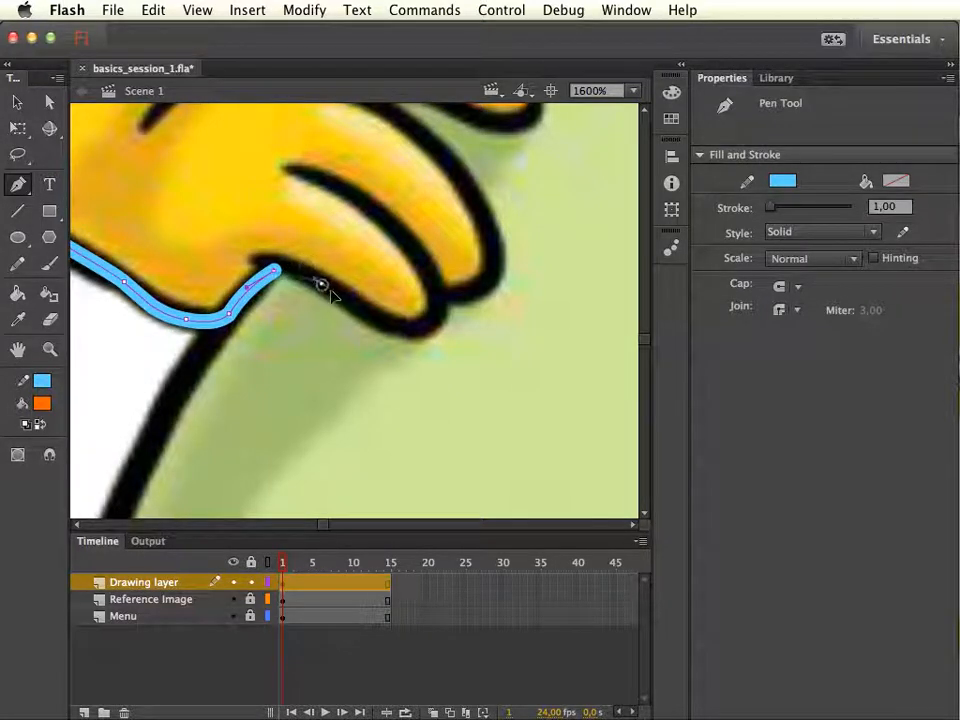
click(322, 285)
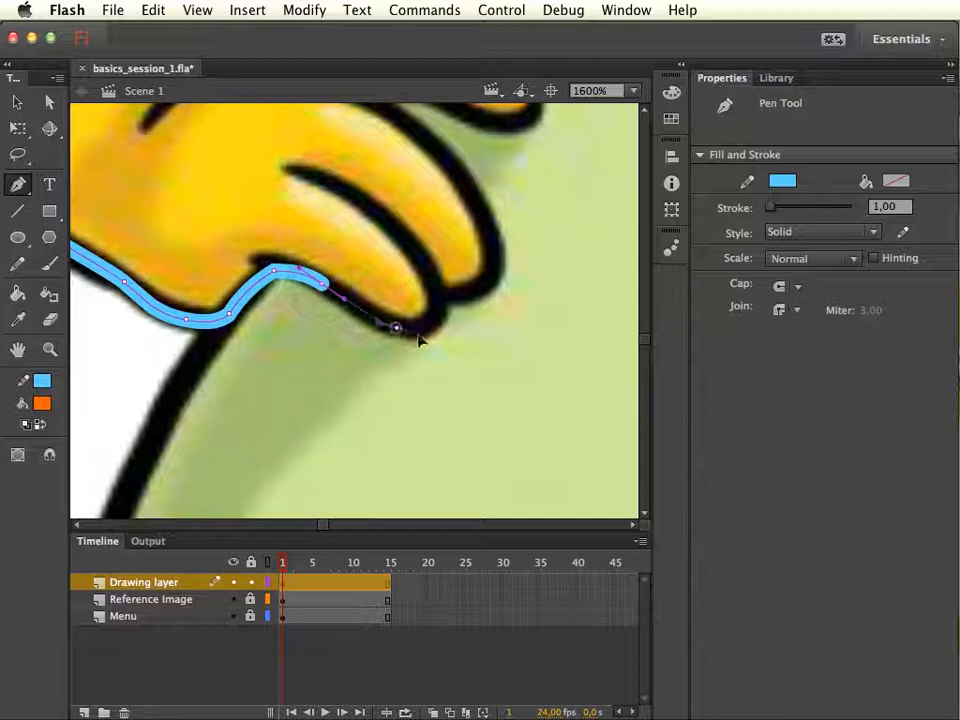
drag(432, 345, 434, 341)
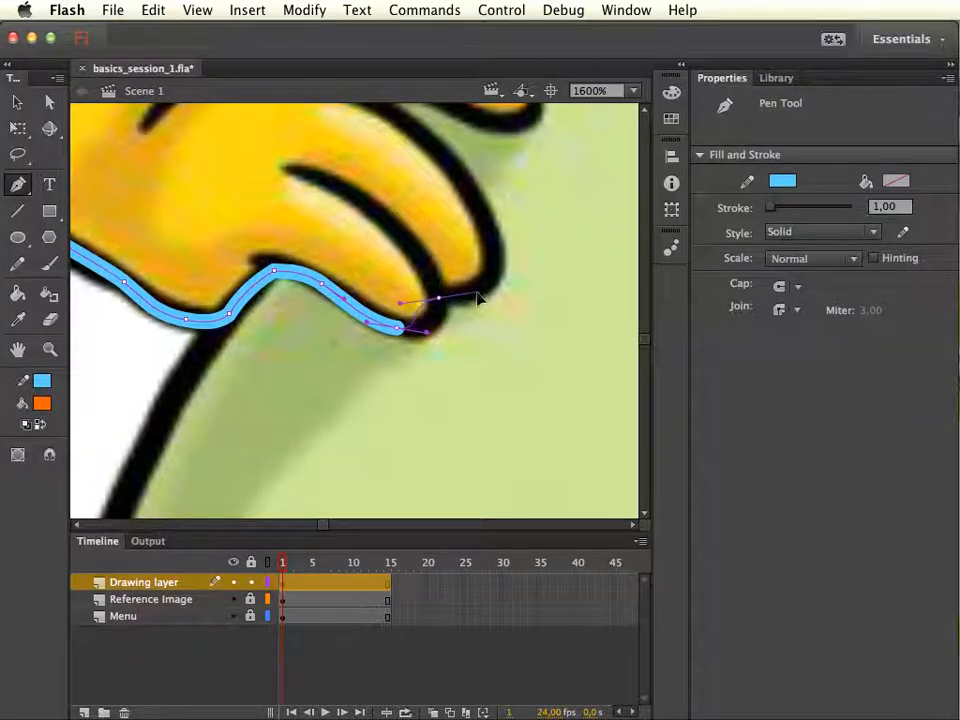
drag(478, 296, 437, 285)
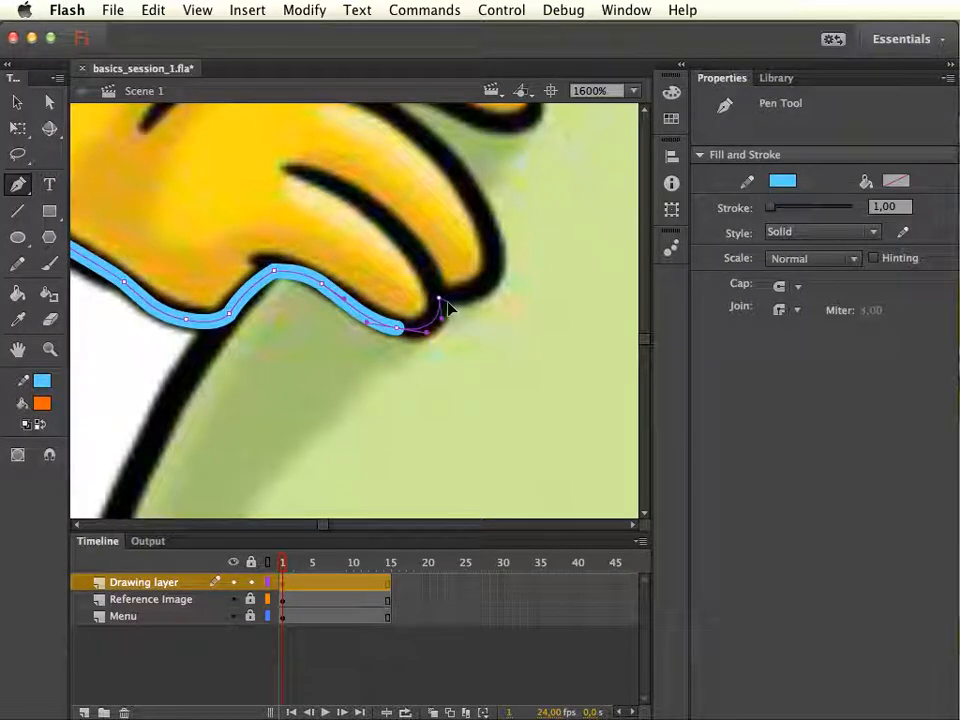
drag(448, 311, 443, 310)
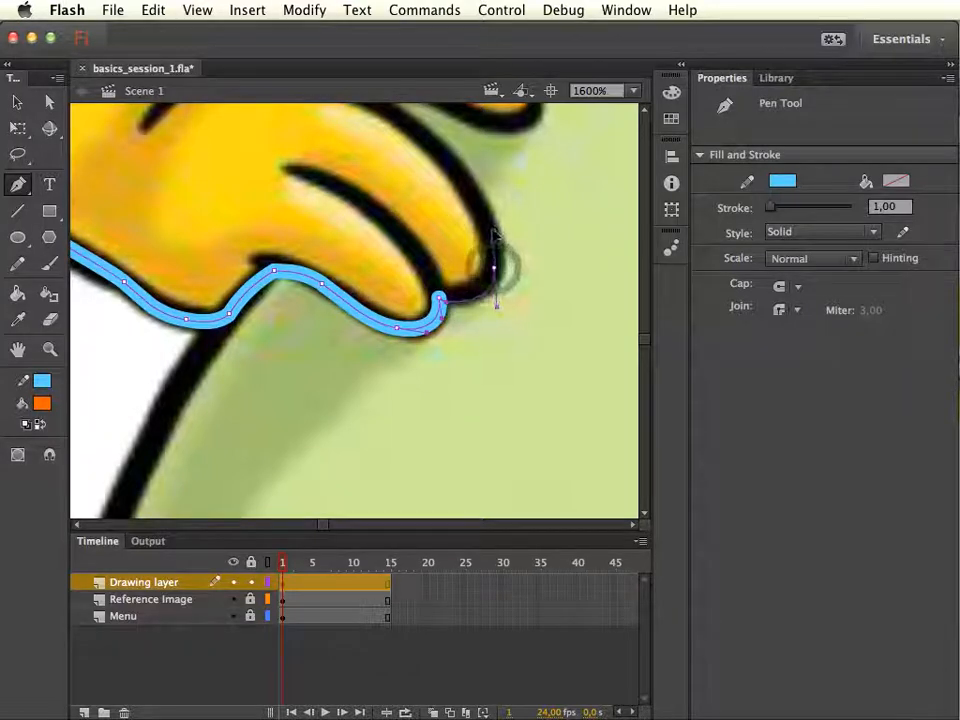
Trace the next finger around its tip and along its upper edge to the inner crease, ending in a corner point.
drag(493, 268, 491, 228)
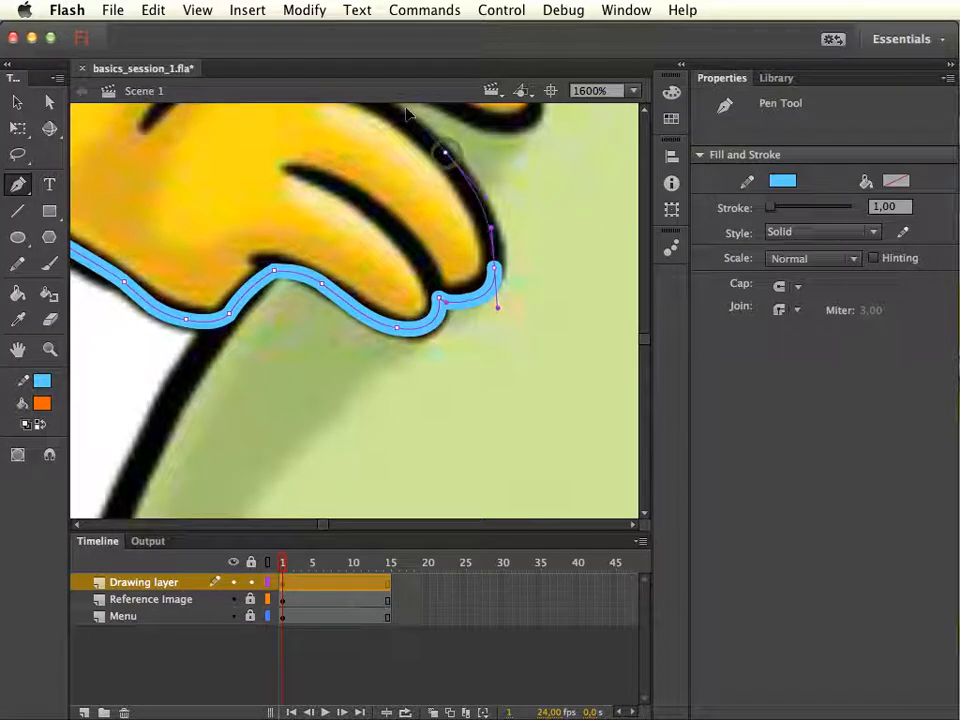
click(443, 152)
key(space)
drag(526, 172, 559, 333)
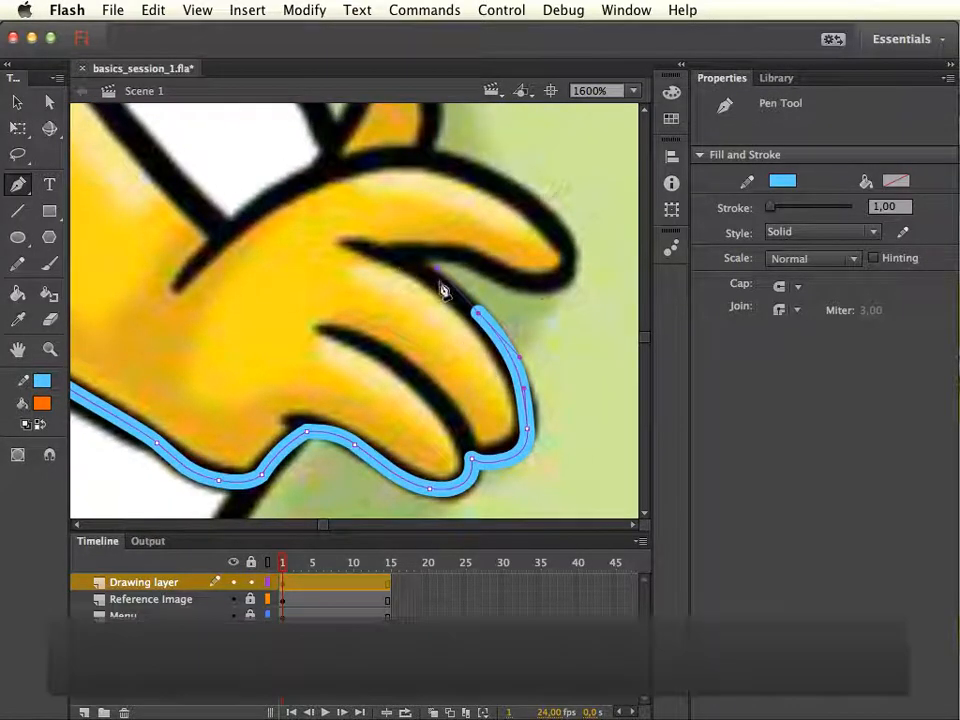
mouse_move(355, 243)
mouse_down()
mouse_move(296, 221)
mouse_move(326, 240)
mouse_move(321, 234)
mouse_up()
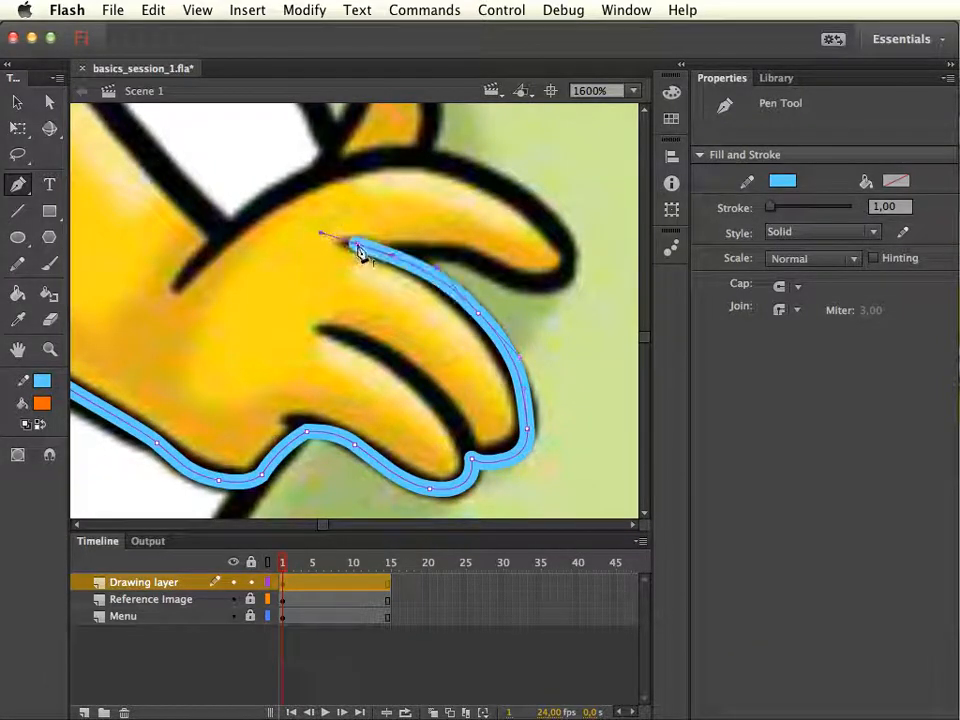
click(355, 244)
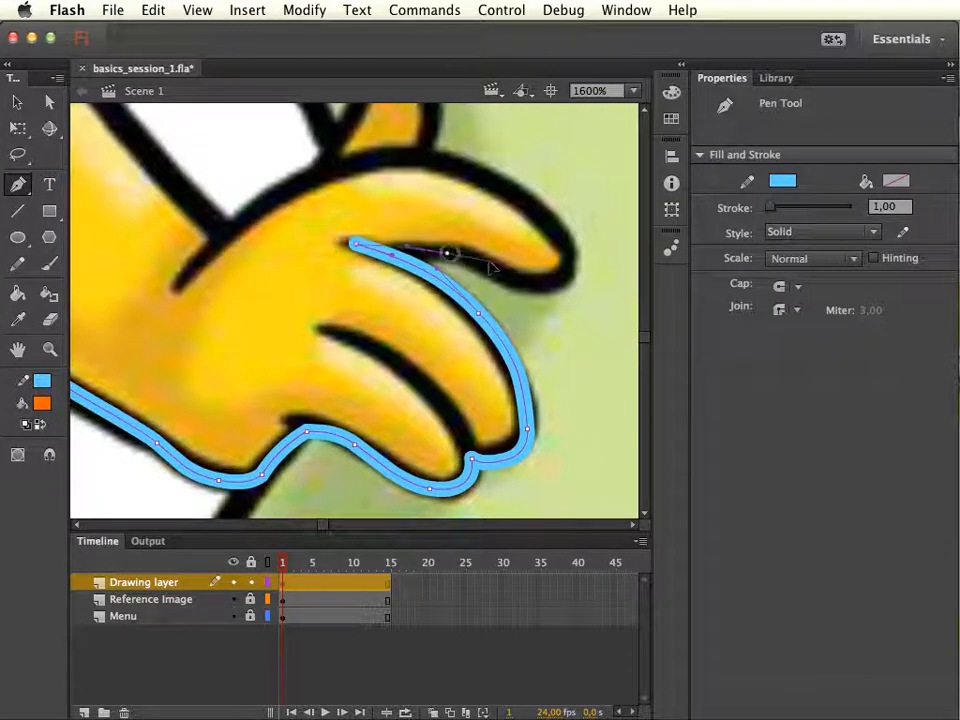
Trace the uppermost finger from its underside around the tip and along its upper edge to the base of the thumb.
drag(489, 262, 545, 289)
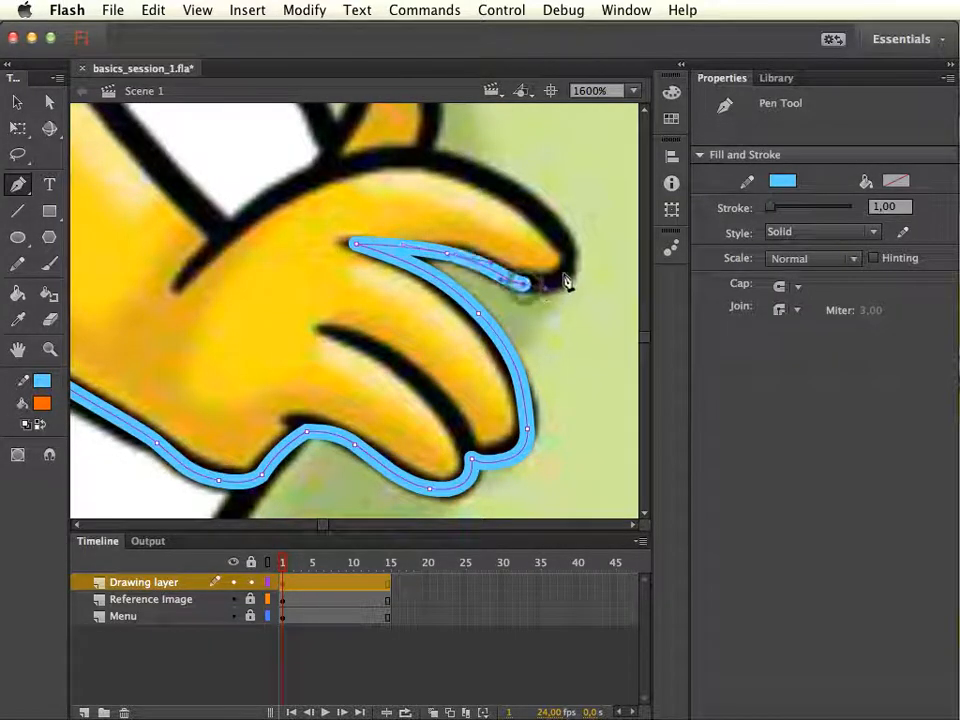
click(568, 262)
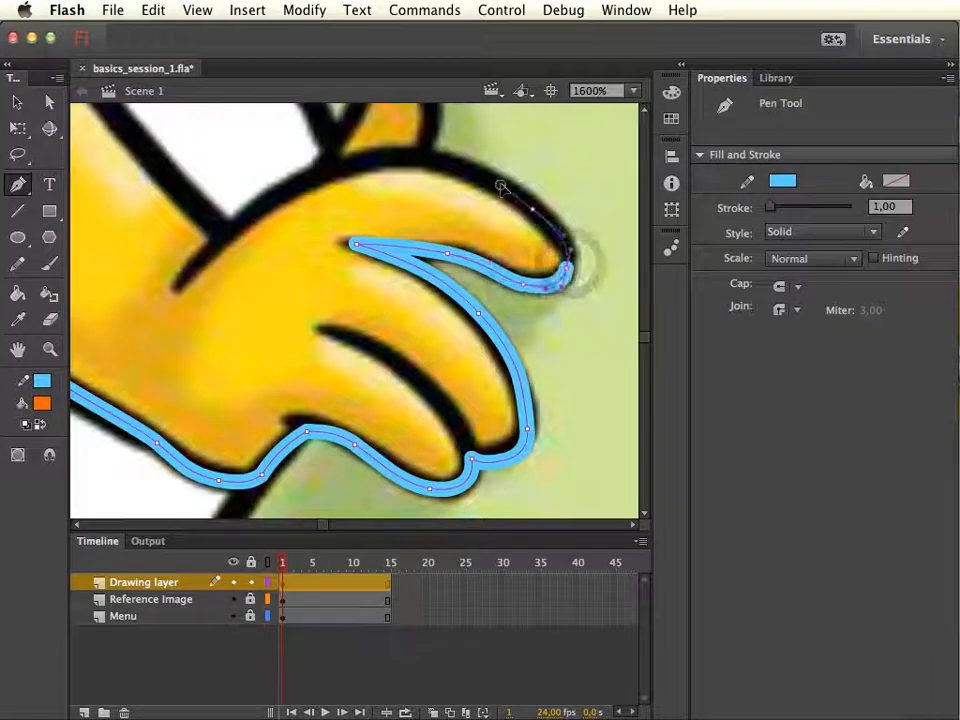
click(501, 186)
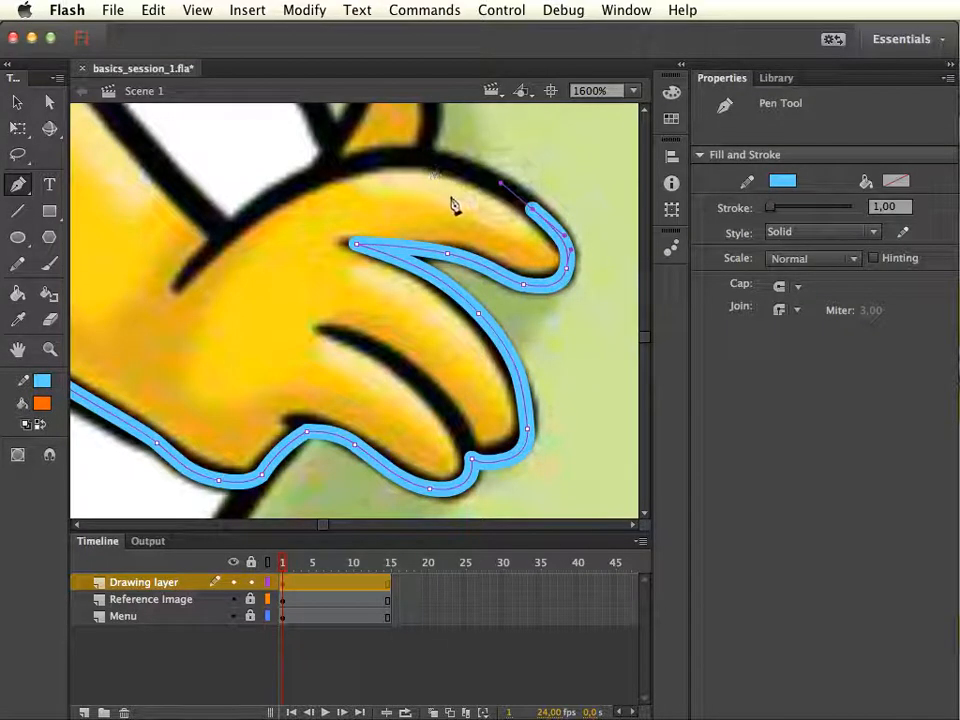
scroll(445, 205, up, 5)
scroll(445, 205, left, 3)
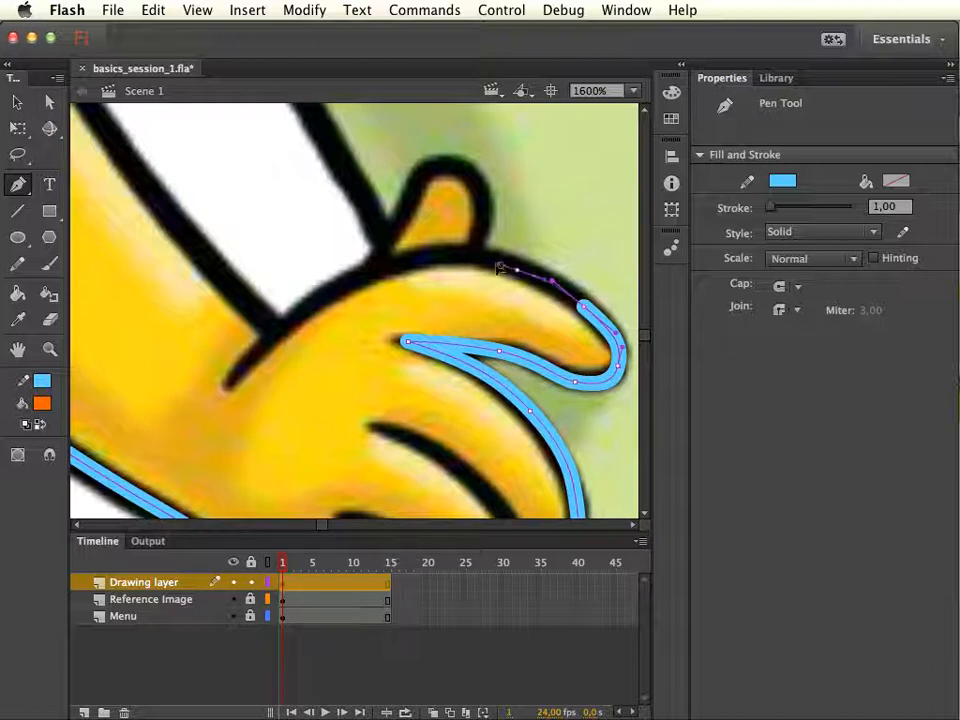
drag(493, 265, 490, 262)
click(473, 257)
Trace the thumb around its tip and down its inner side to the white gap's lower corner, undoing the final anchor placed too low.
drag(512, 195, 523, 299)
click(486, 285)
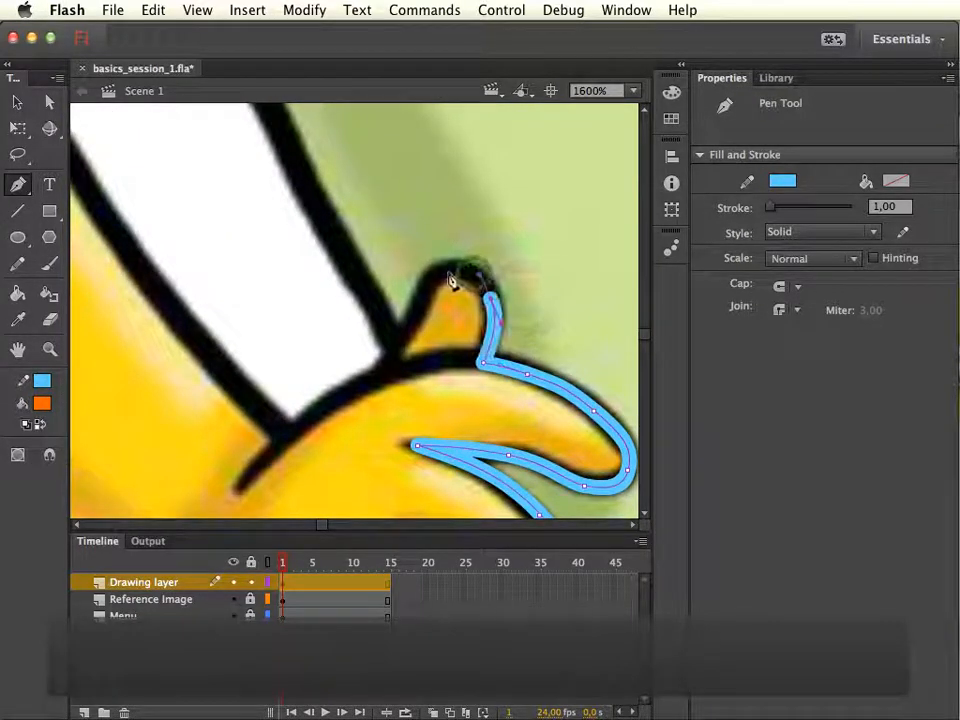
click(438, 273)
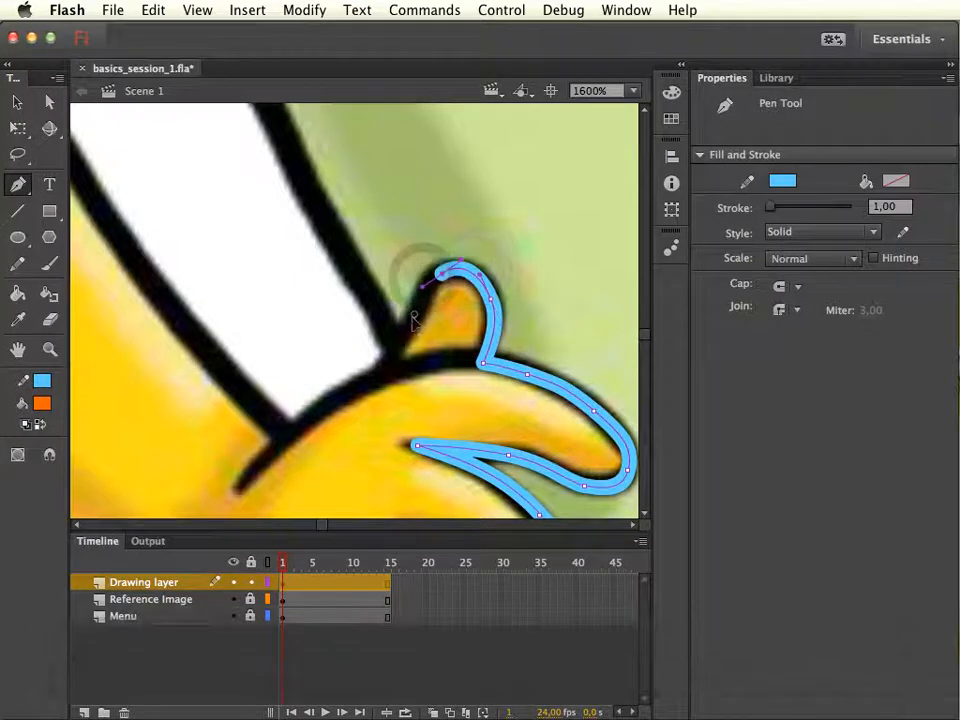
click(387, 378)
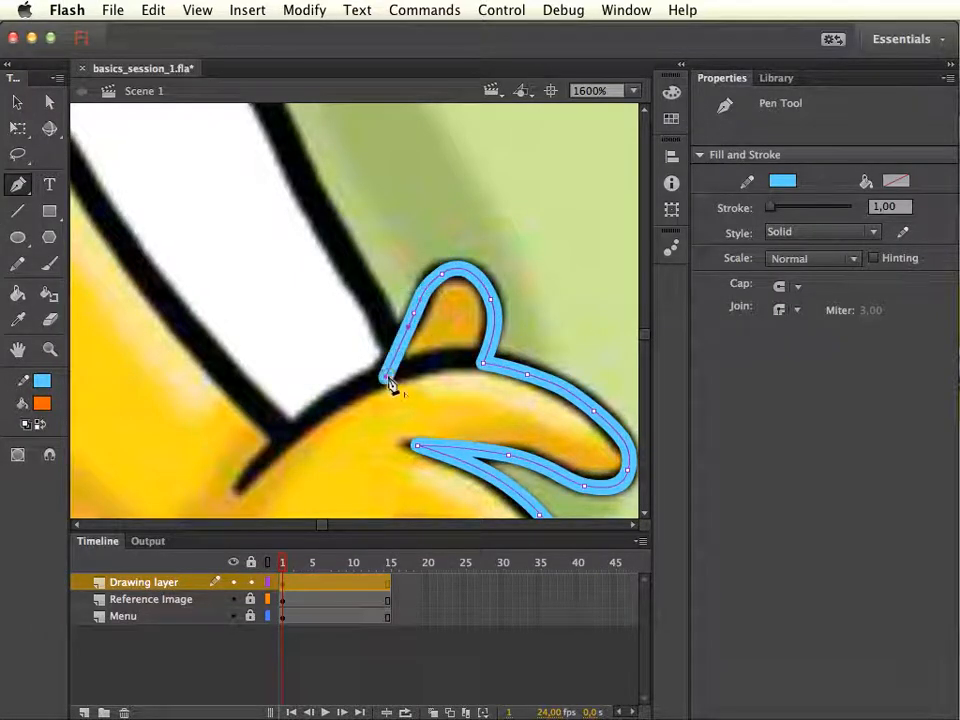
key(super+z)
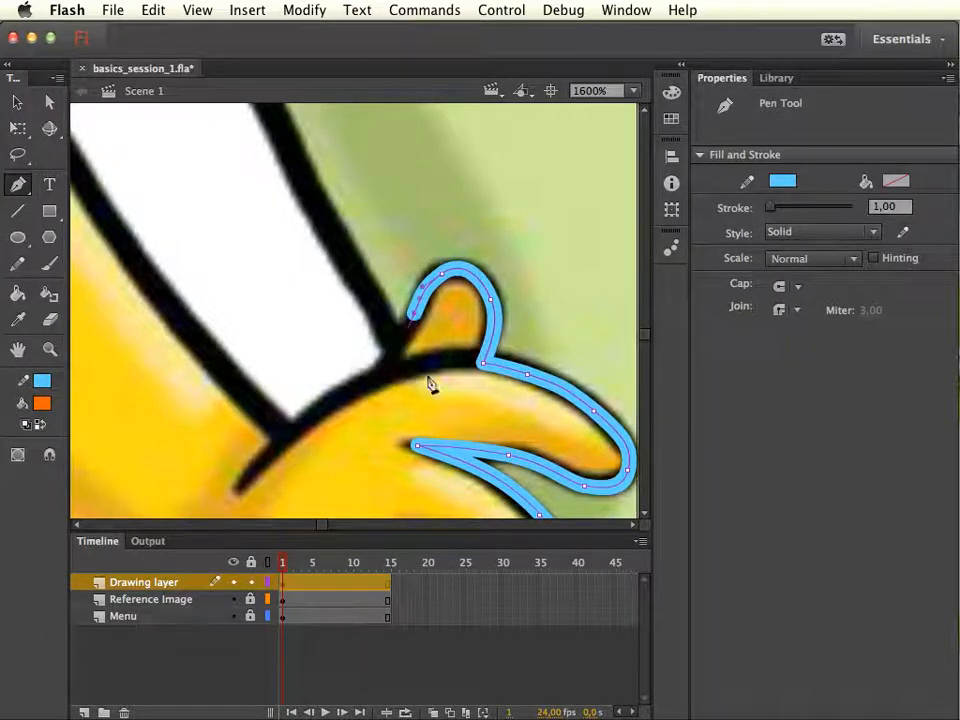
Continue the path from the thumb's inner base along the dress edge to the upper corner of the white gap.
scroll(467, 443, up, 5)
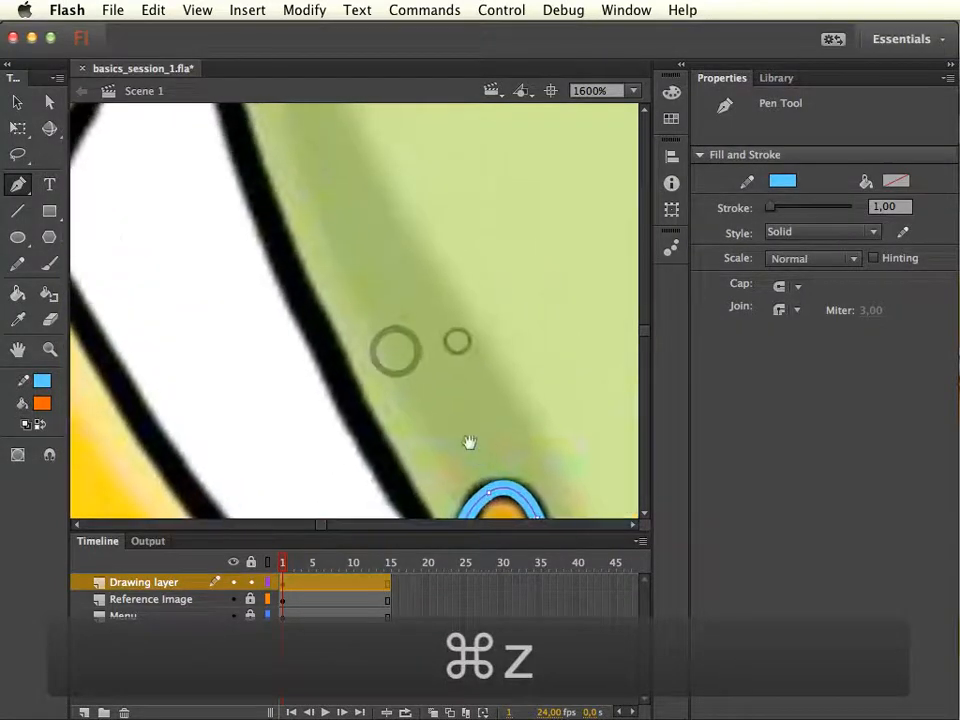
key(super+minus)
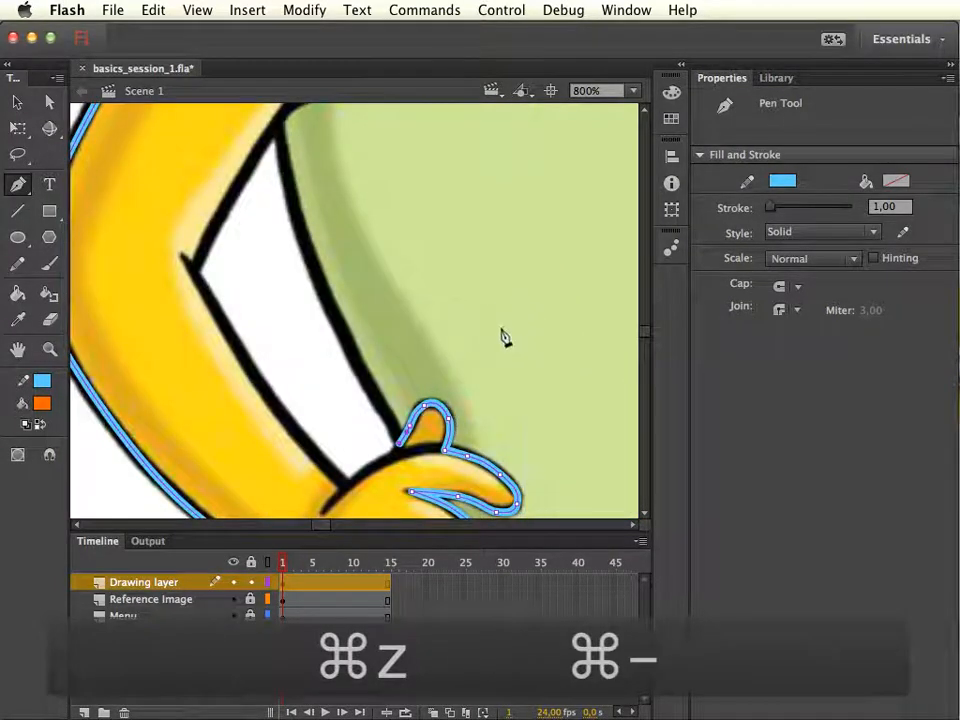
scroll(408, 323, down, 5)
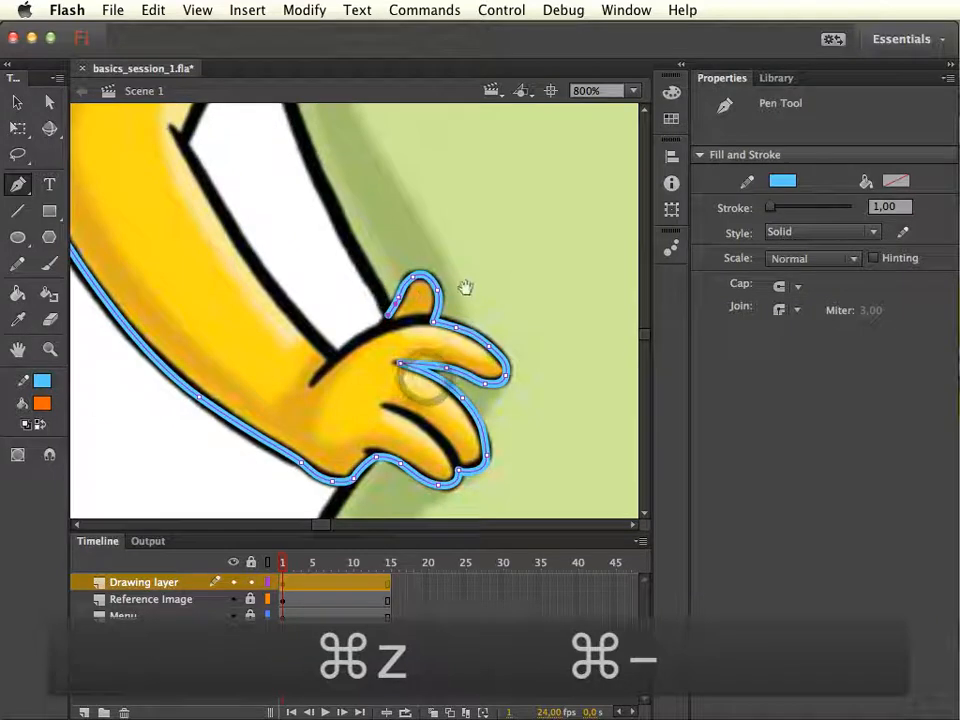
drag(392, 256, 392, 356)
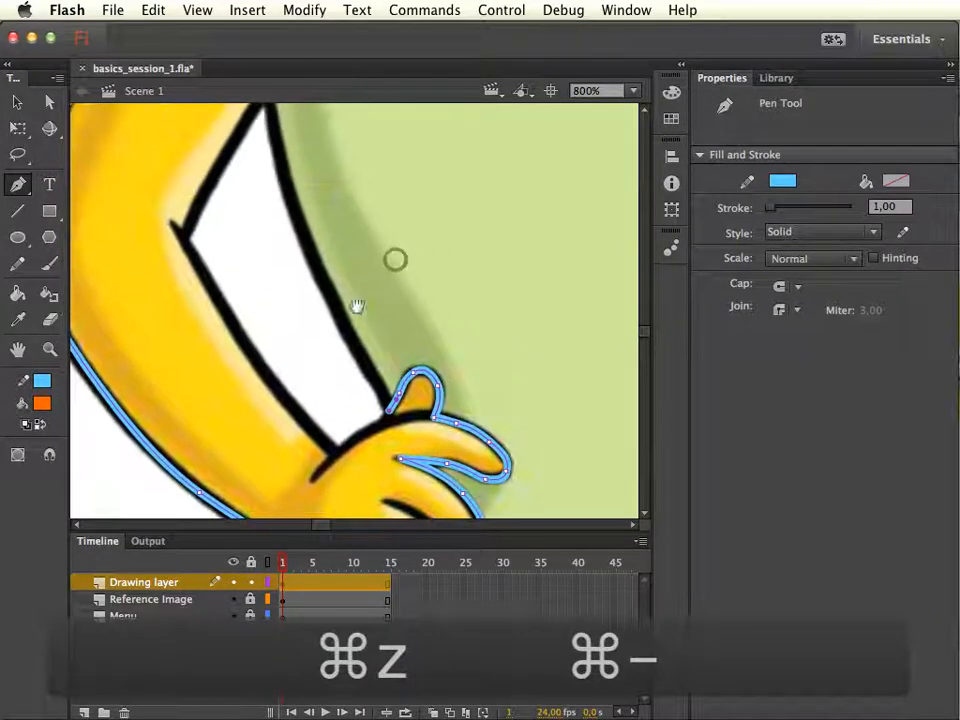
drag(300, 244, 367, 342)
mouse_move(297, 233)
mouse_down()
mouse_move(294, 189)
mouse_move(300, 236)
mouse_up()
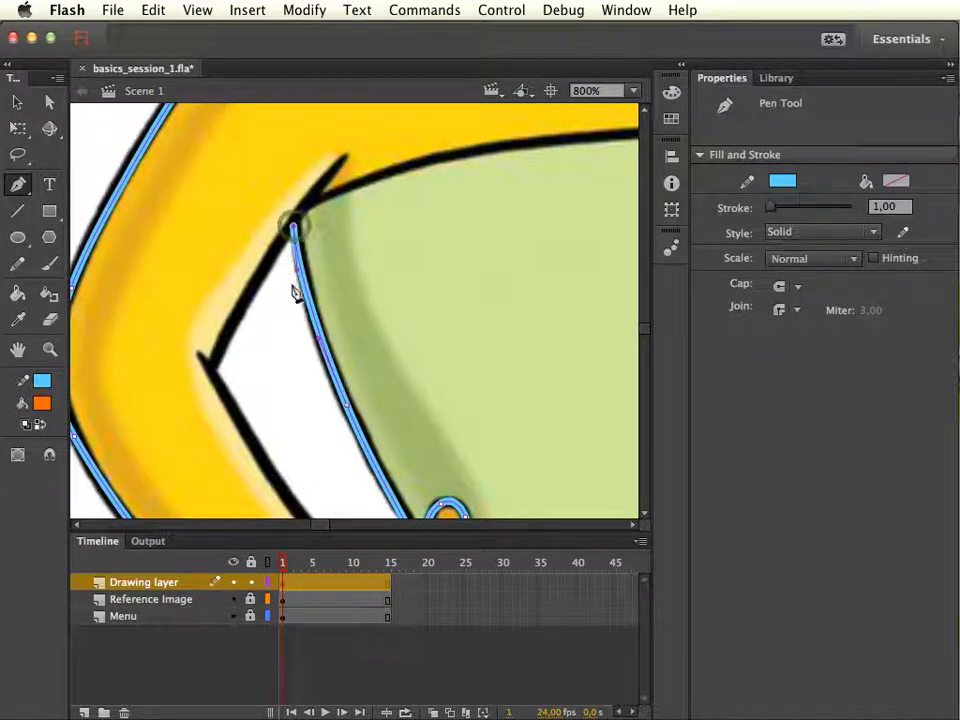
Trace the upper arm's inner edge down to the inner elbow, undoing the bent last segment and removing the previous anchor's outgoing handle before redrawing it.
drag(229, 333, 214, 364)
click(211, 372)
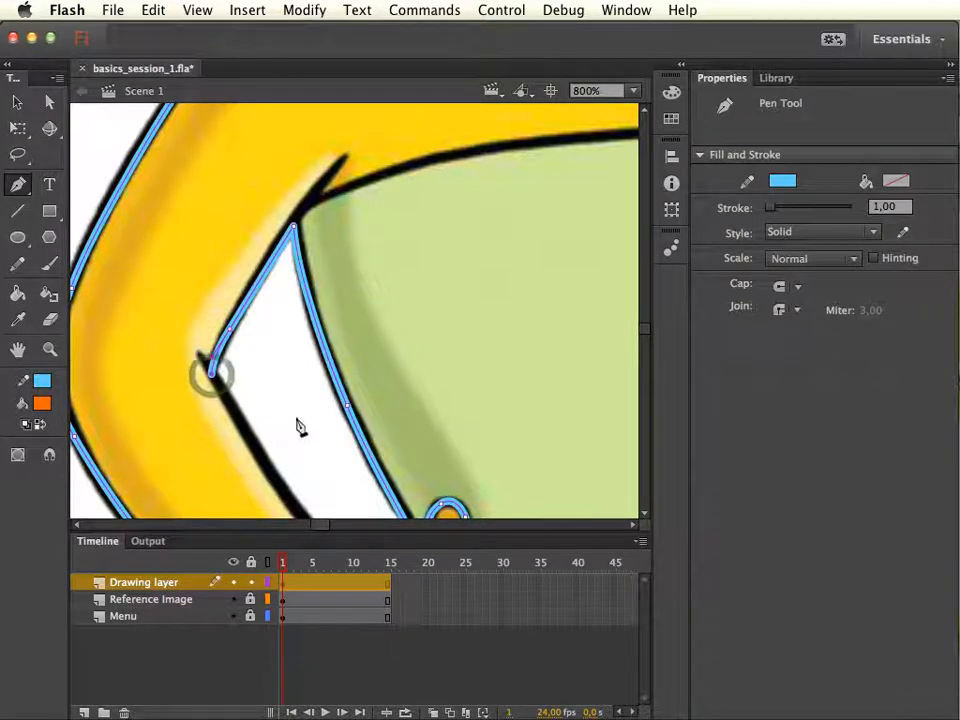
key(super+z)
scroll(305, 311, down, 2)
scroll(304, 313, down, 4)
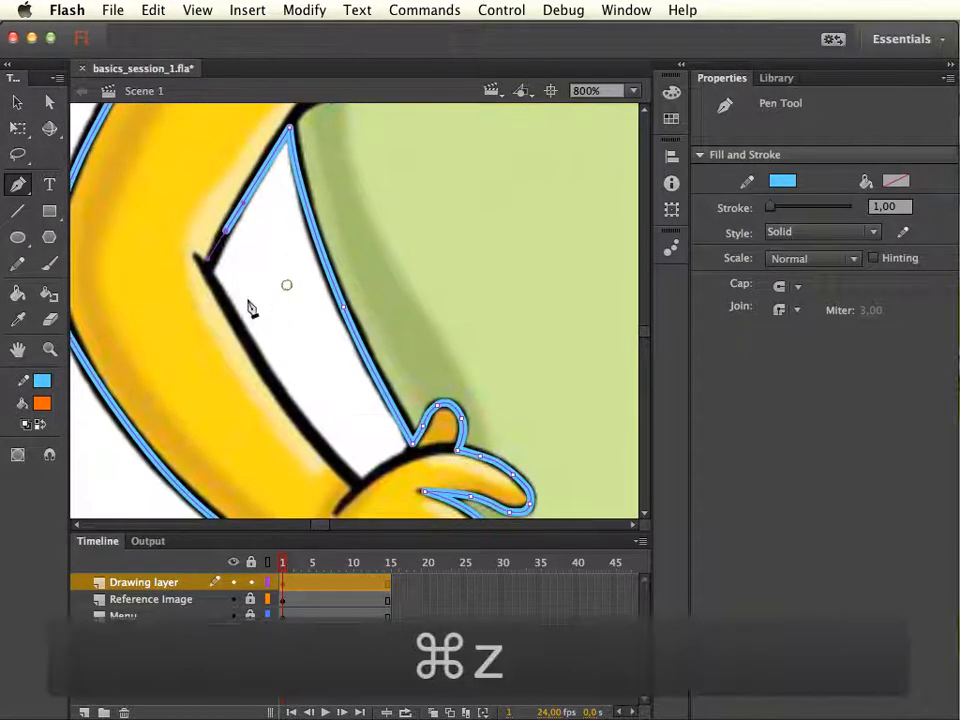
click(227, 231)
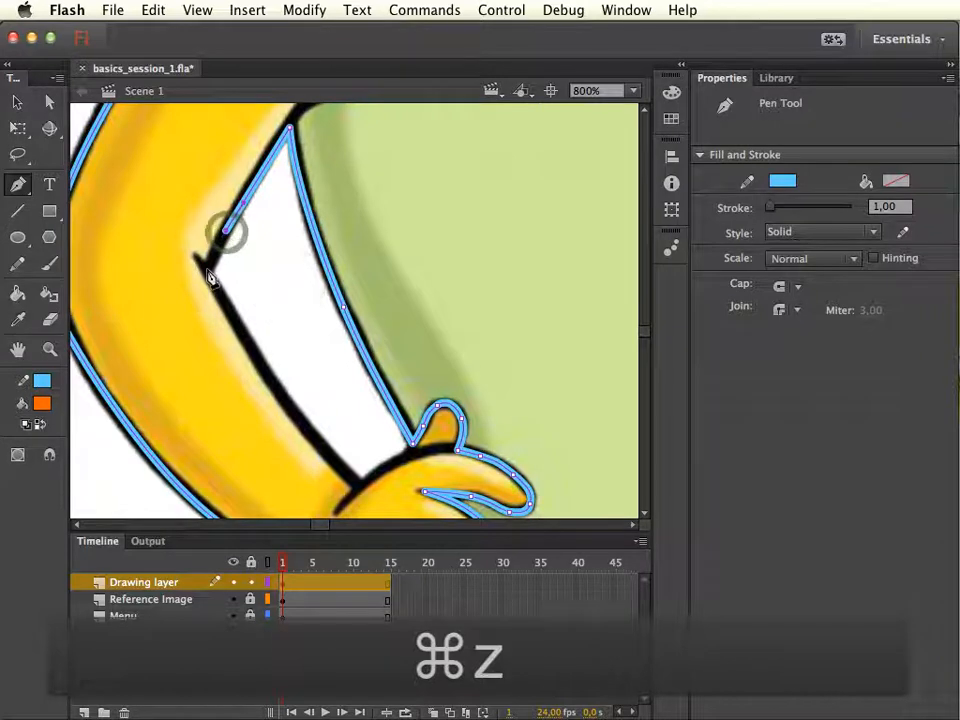
click(205, 271)
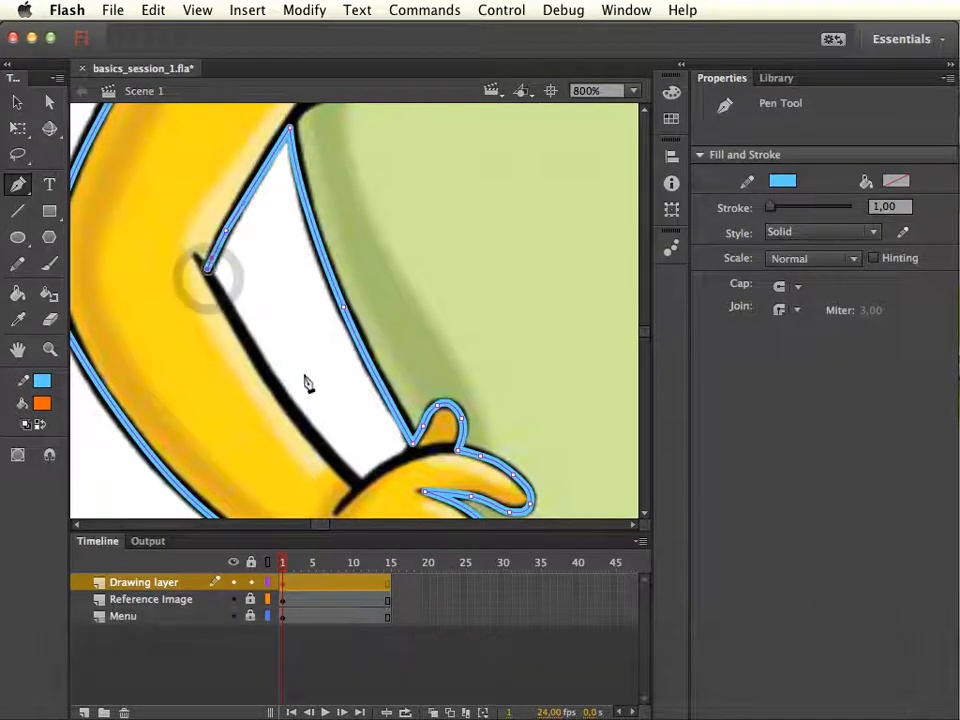
Trace the forearm's inner edge from the elbow to the wrist corner, add a short curve onto the back of the hand, and deselect the path.
click(278, 390)
click(310, 430)
click(358, 487)
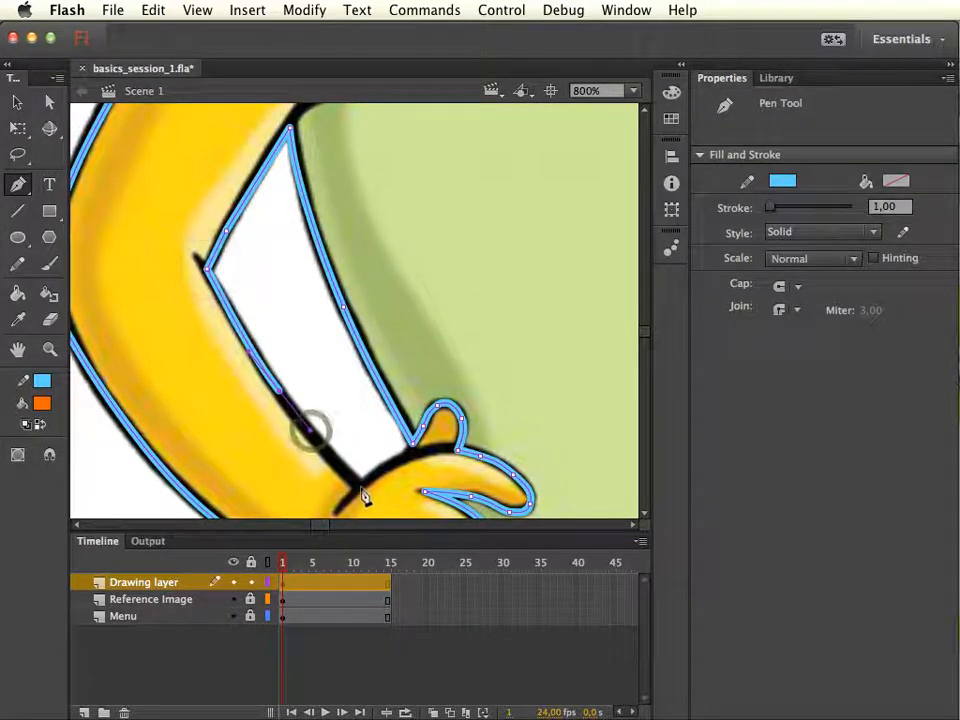
click(390, 448)
drag(402, 461, 406, 458)
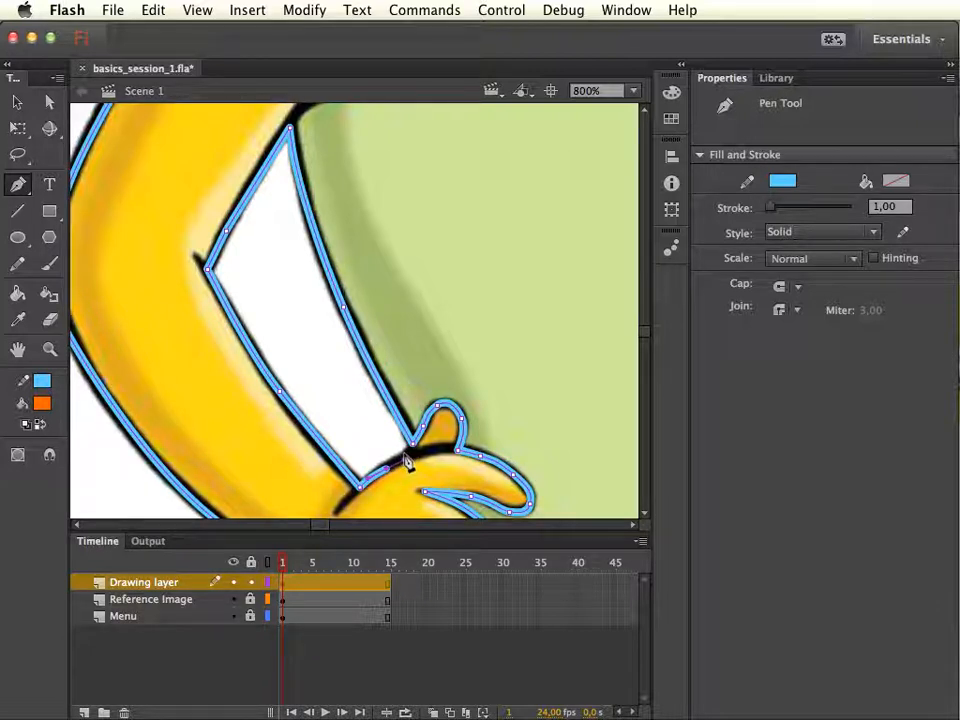
key(super+shift+a)
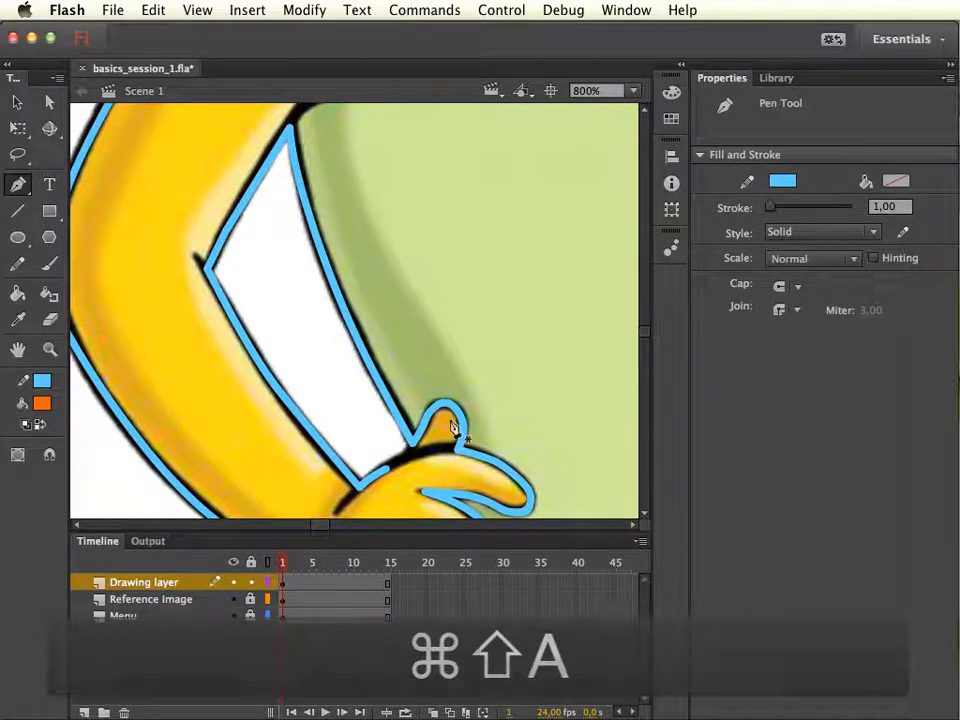
Try tracing the short wrist crease as a separate path from its free end up to the wrist corner.
drag(397, 425, 446, 294)
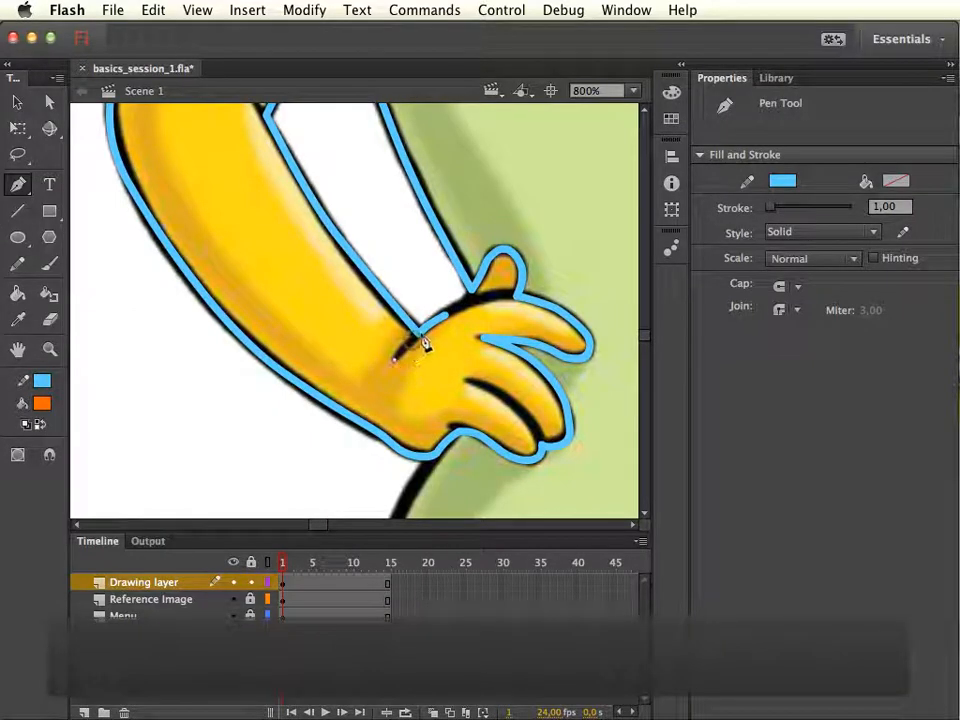
click(415, 331)
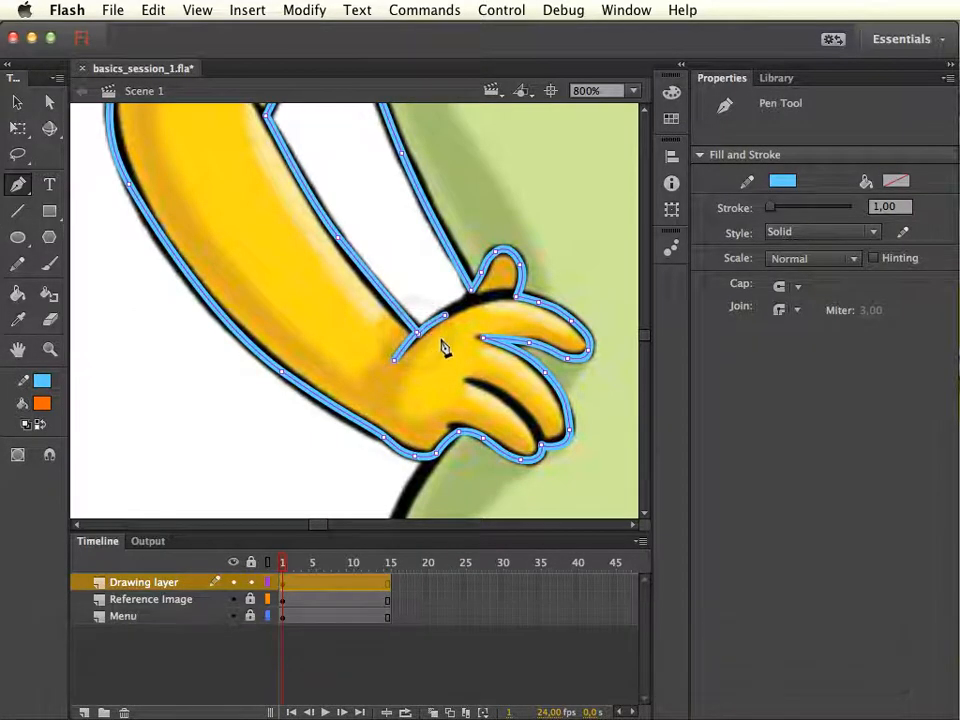
key(super+shift+a)
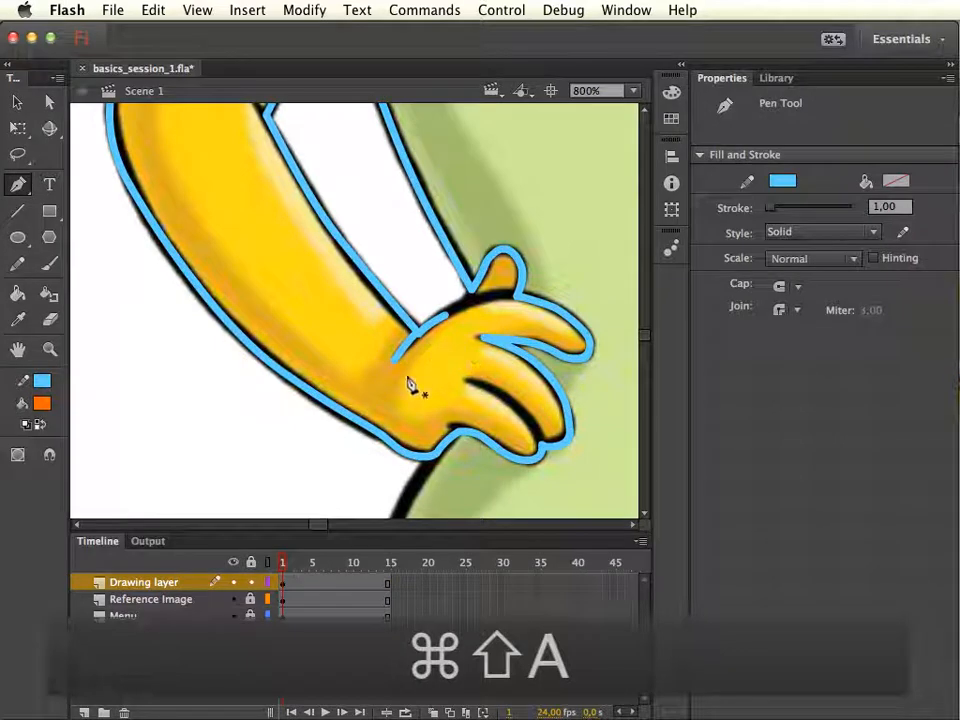
key(super+z)
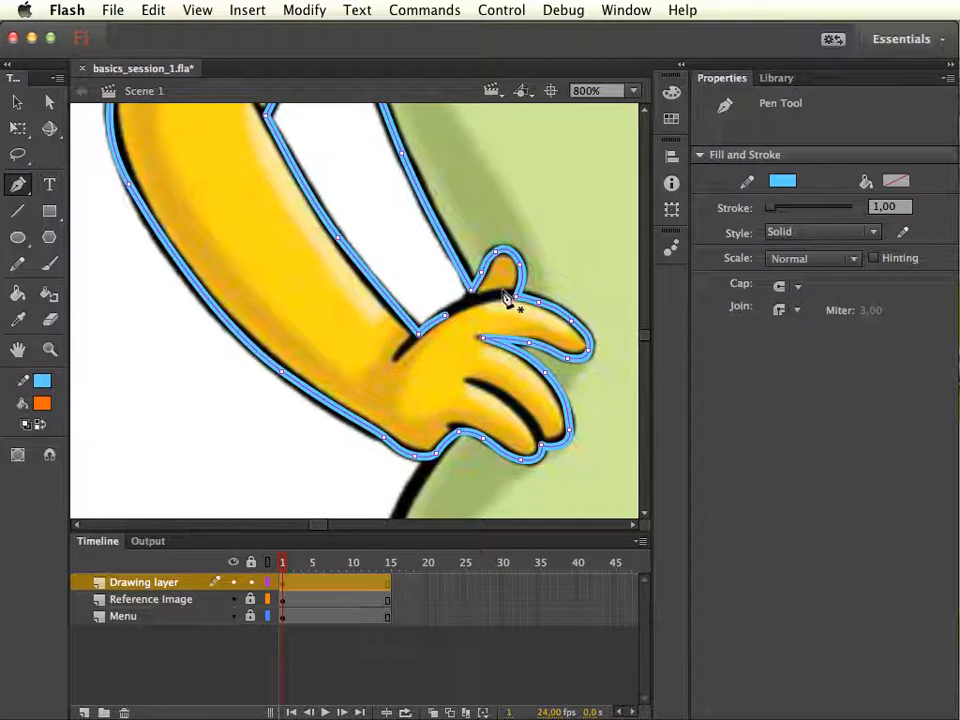
Examine the outline's anchor points around the wrist corner with the Subselection tool.
key(super+shift+a)
key(super+equal)
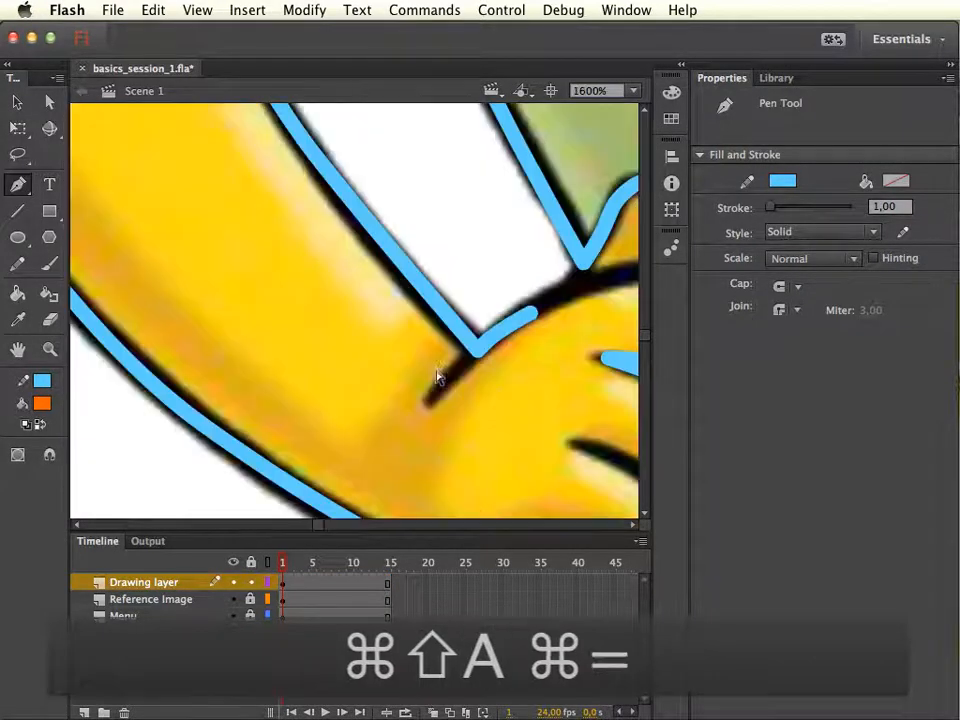
drag(505, 373, 480, 257)
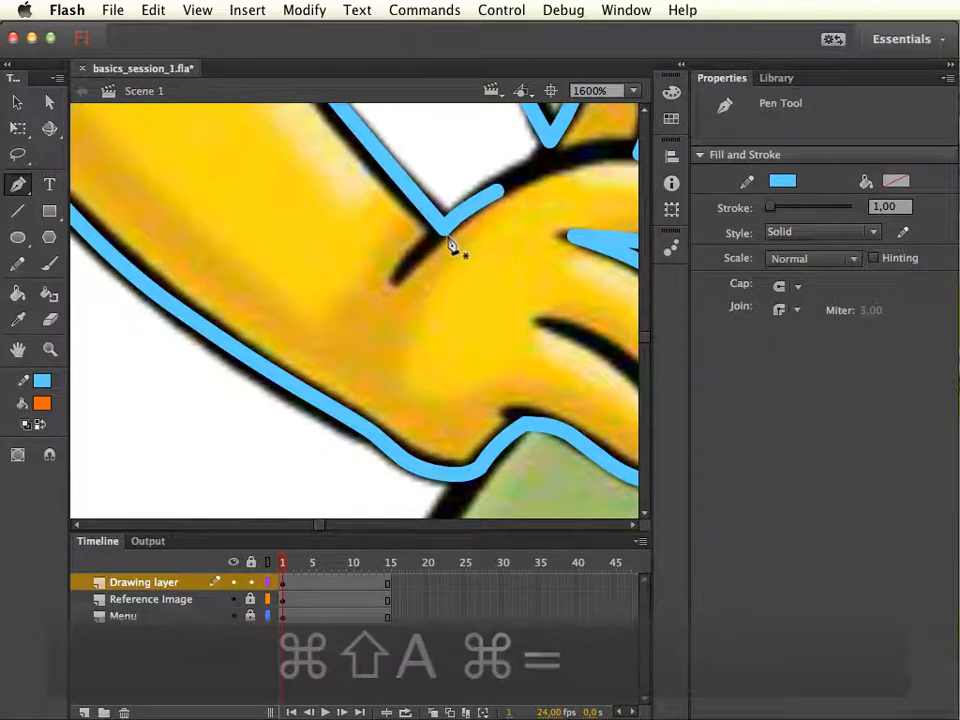
key(a)
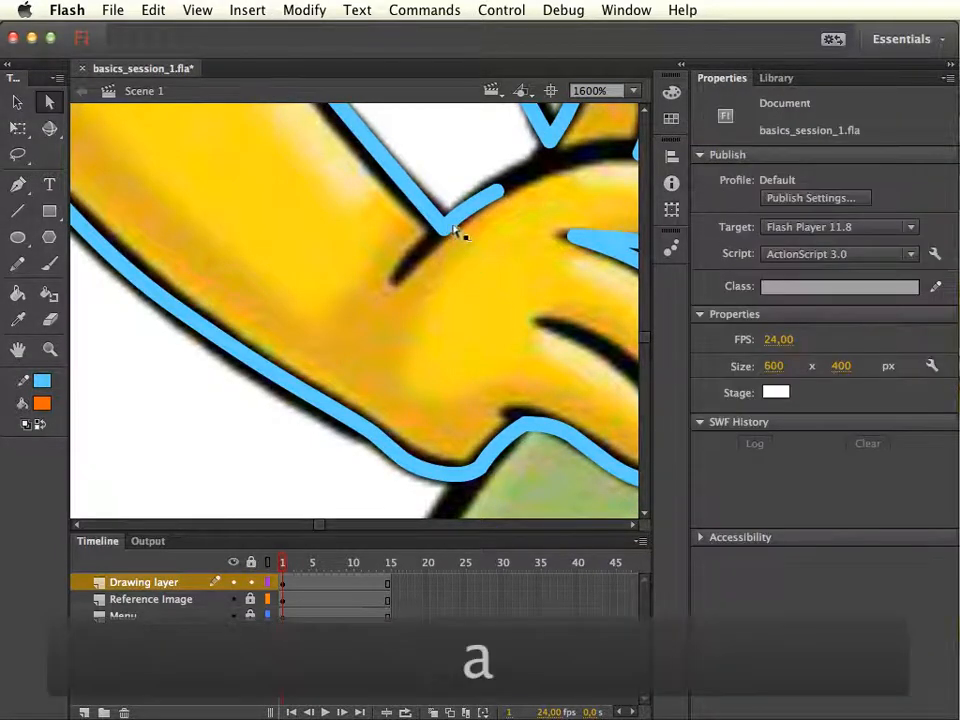
click(440, 218)
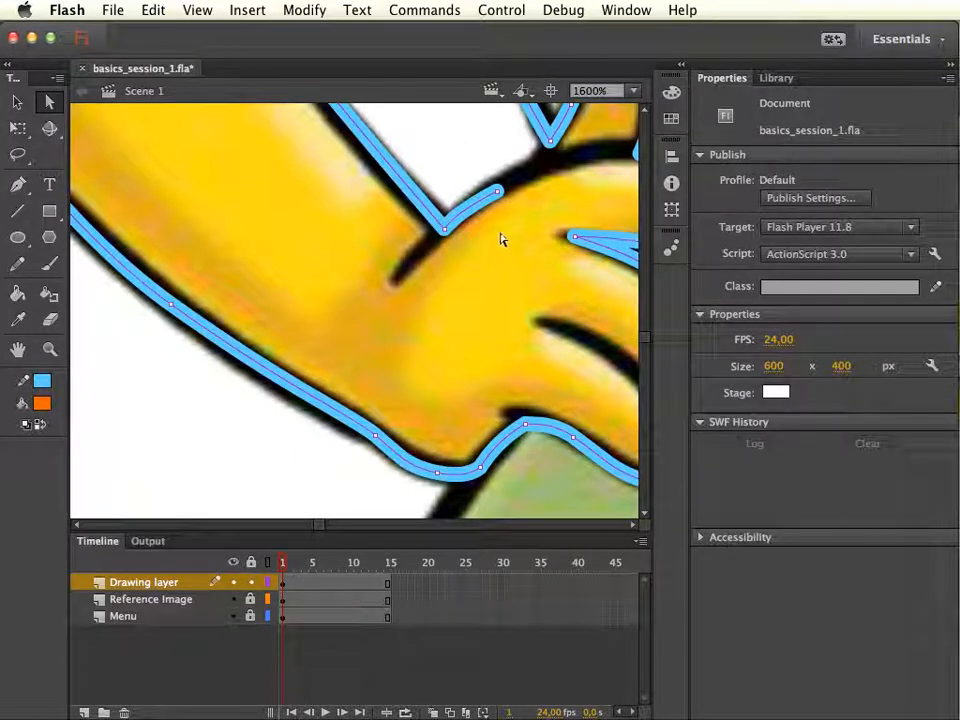
Trace the short wrist crease with the Pen tool from the existing wrist corner anchor to the crease's free end, and deselect the path.
key(p)
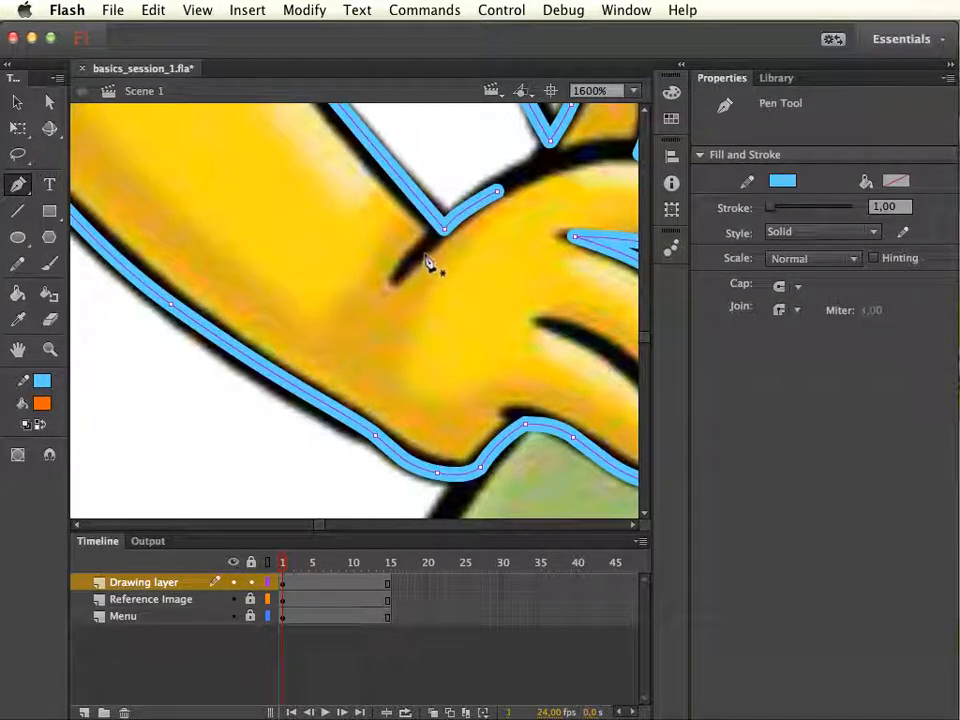
key(super)
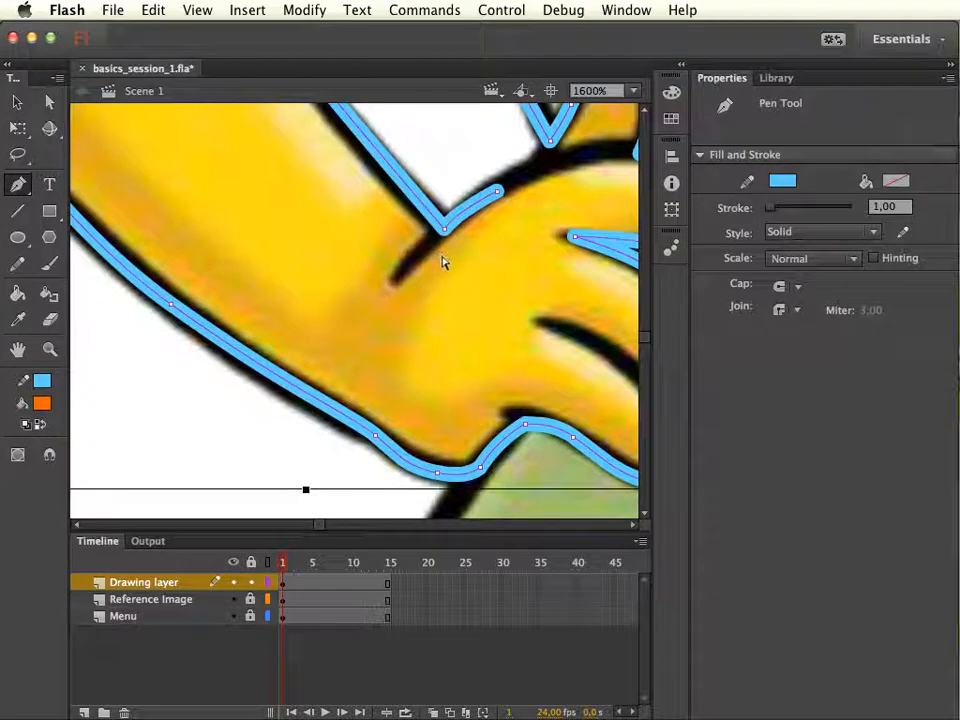
key(super+shift+a)
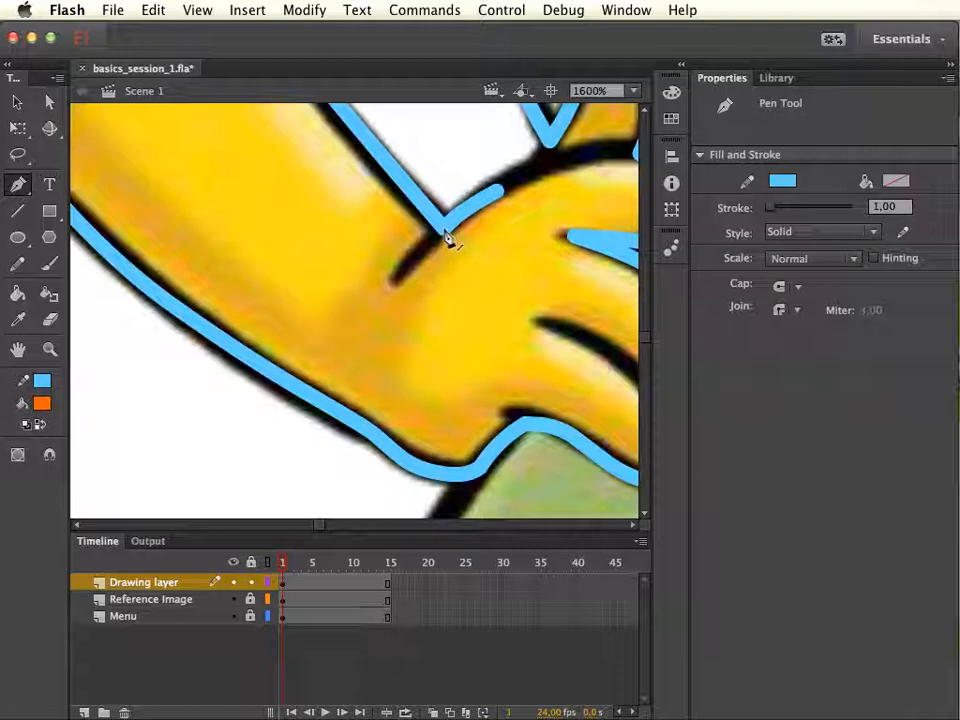
click(445, 230)
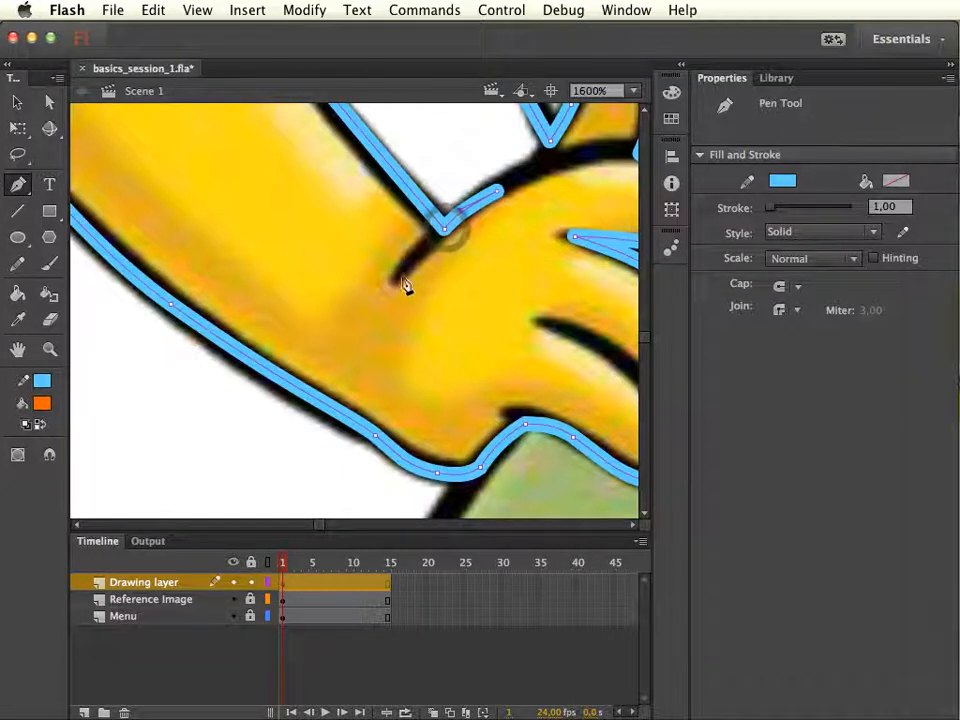
drag(396, 281, 376, 309)
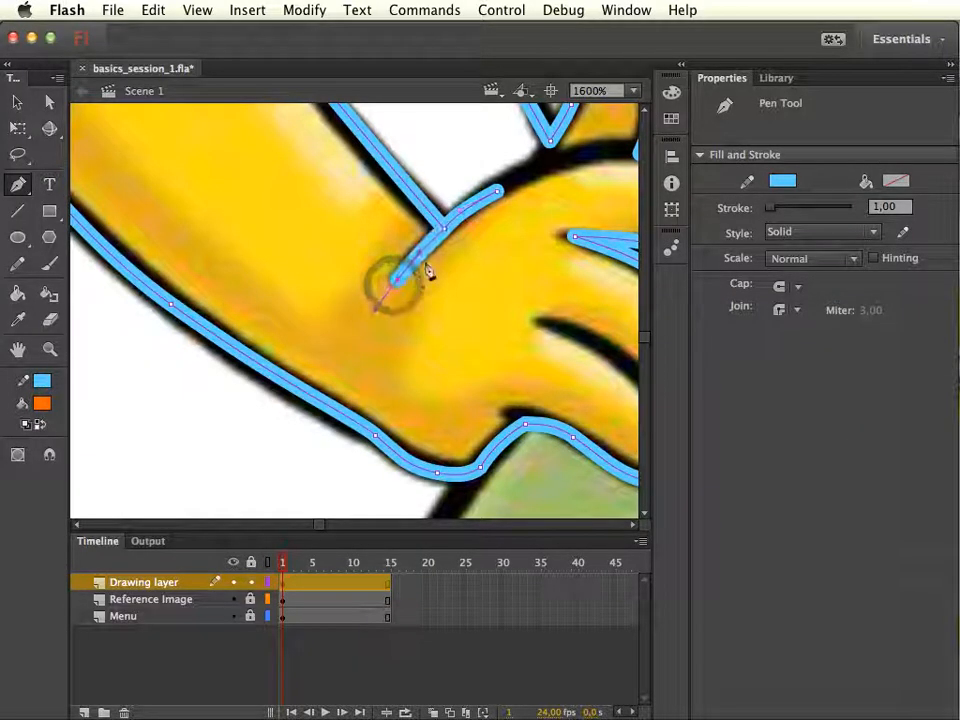
key(super+shift+a)
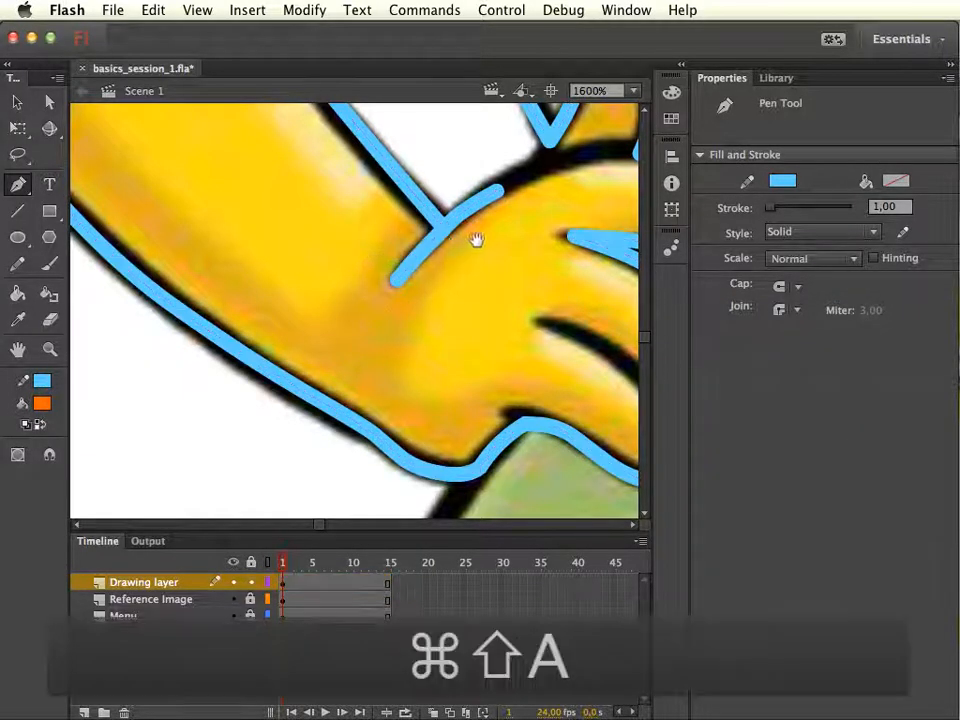
drag(476, 240, 347, 324)
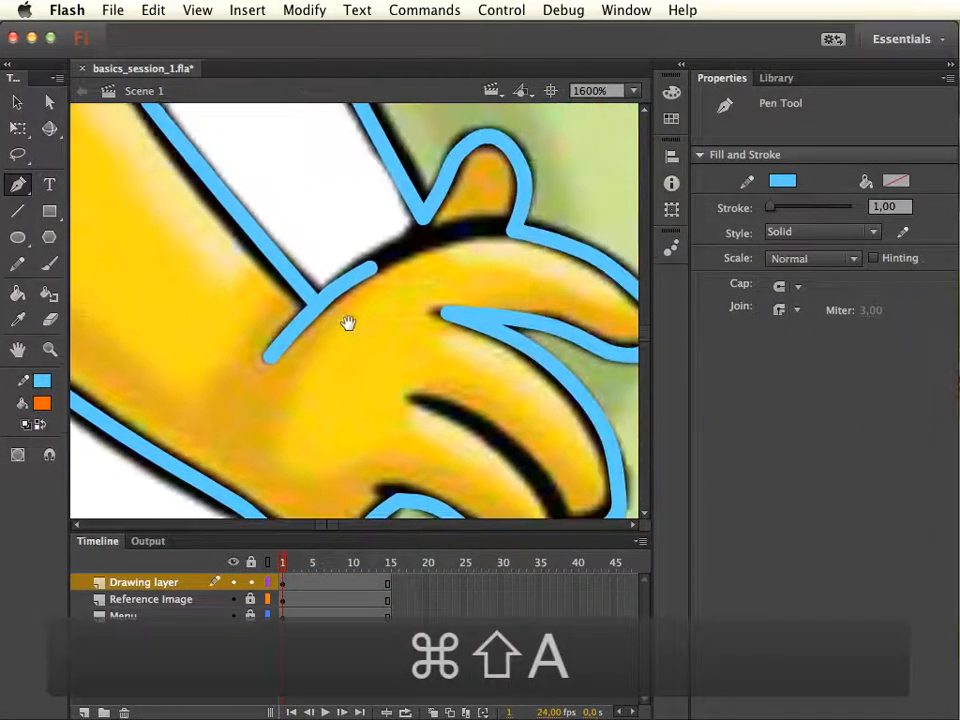
Extend the traced back-of-hand curve to just below the thumb and join it to the thumb's inner corner with a short segment.
click(370, 268)
click(419, 244)
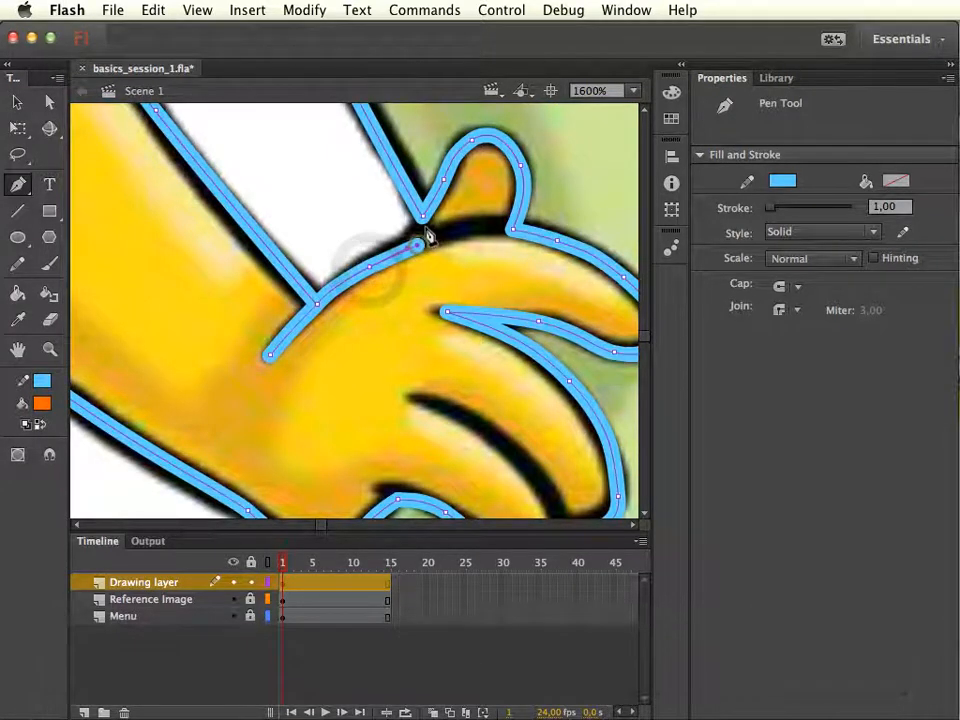
key(super+shift+a)
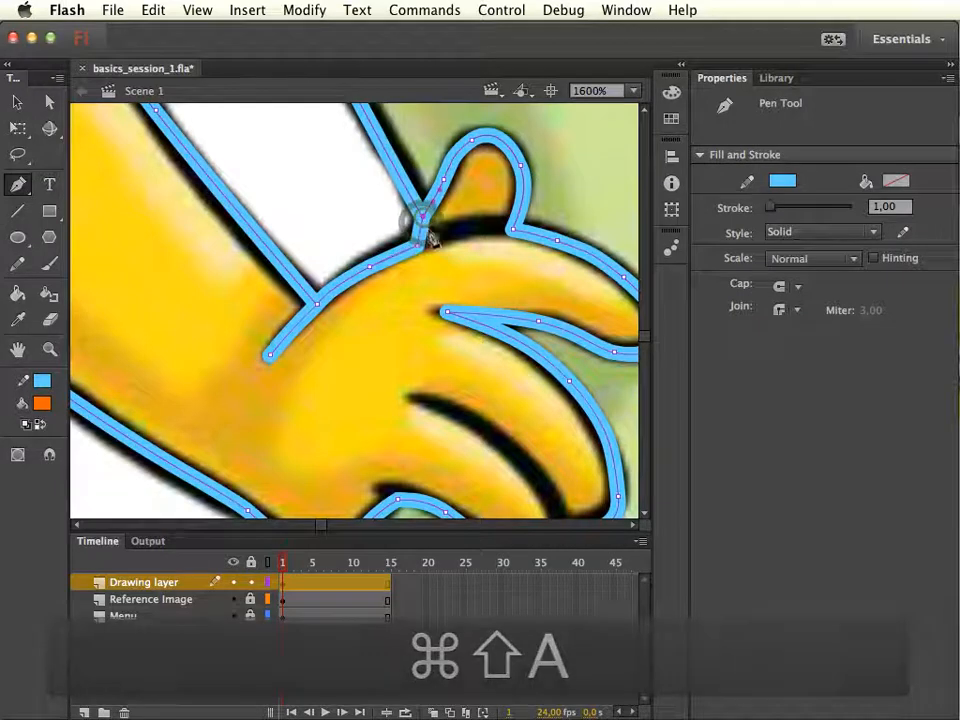
key(super+shift+a)
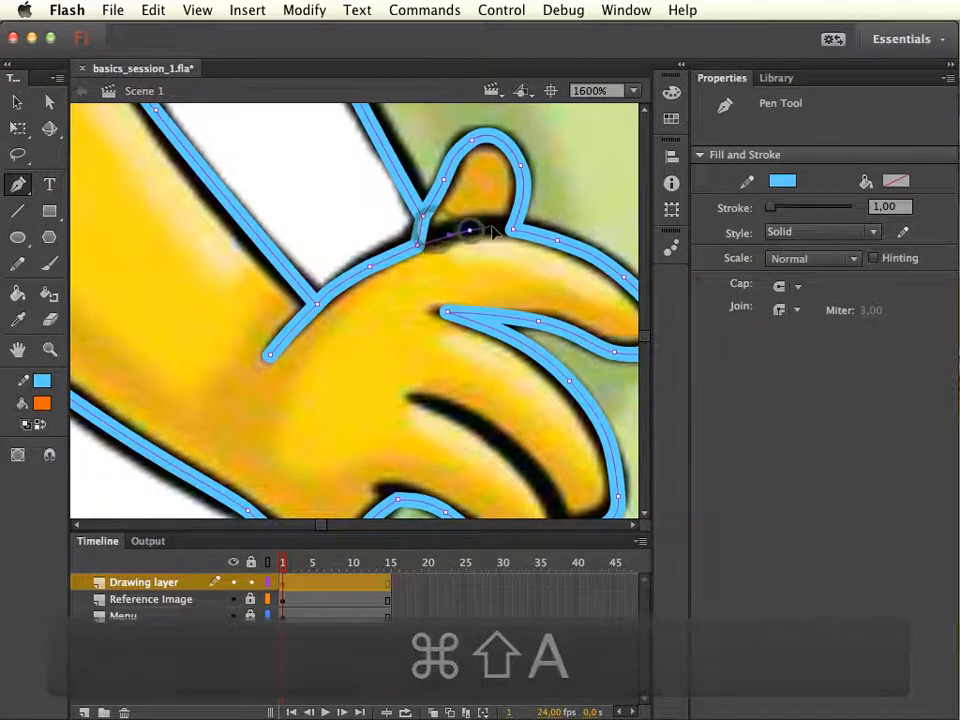
Trace the hand's upper edge beneath the thumb as a curve ending at the thumb's outer corner, and deselect the path.
drag(468, 229, 496, 228)
click(513, 229)
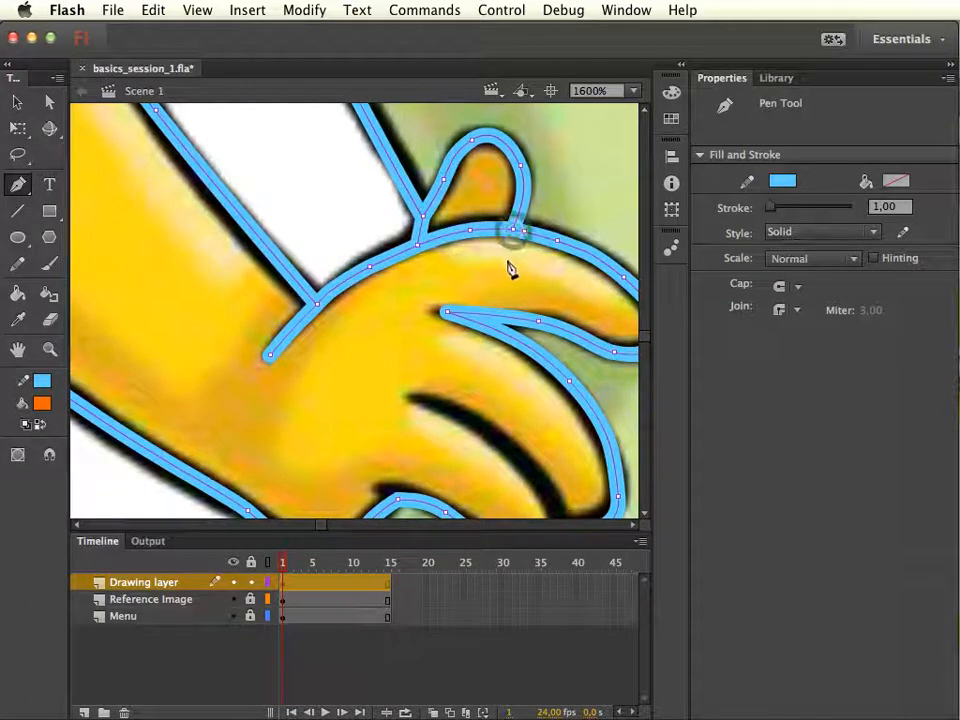
key(super+shift+a)
Trace the dark line between the two lower fingers from its inner end to the fingertip notch, and deselect the path.
drag(469, 285, 480, 216)
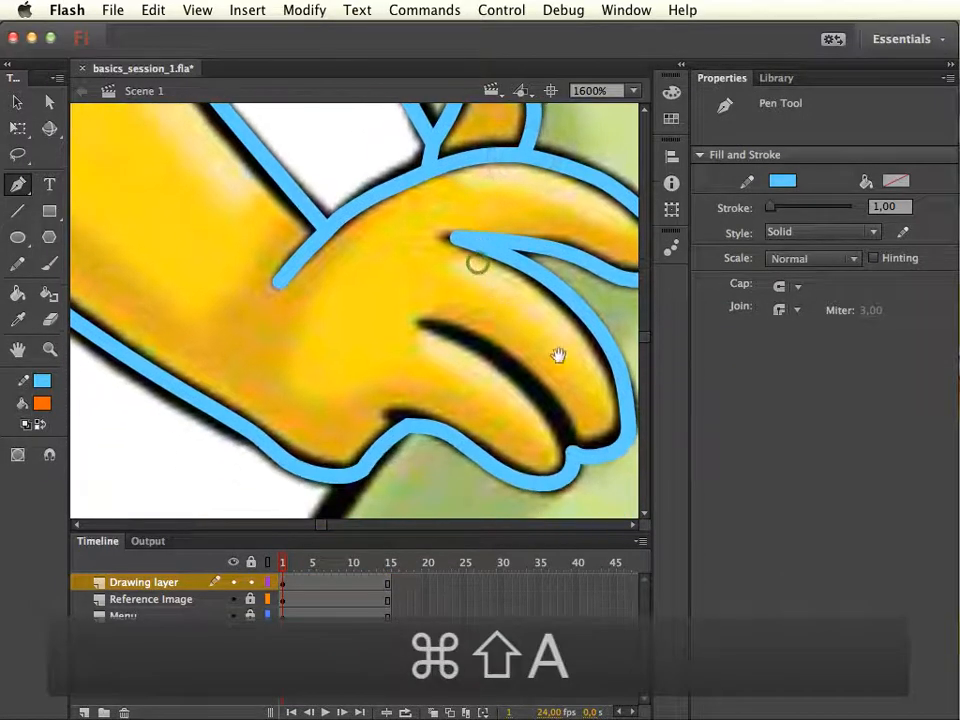
drag(519, 372, 467, 317)
click(371, 264)
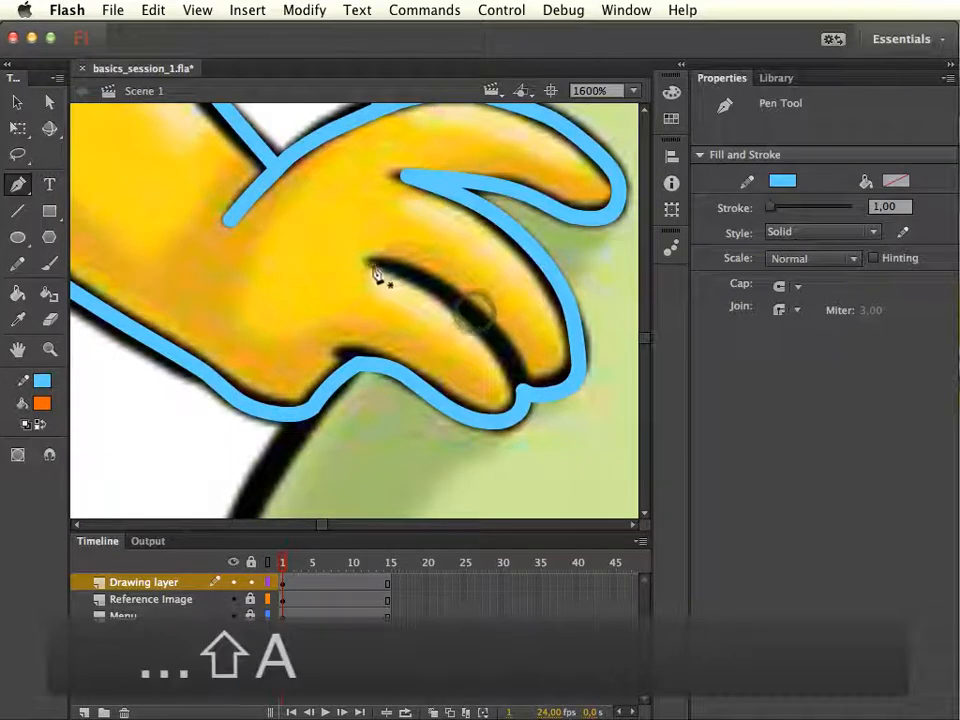
drag(461, 304, 518, 380)
click(524, 393)
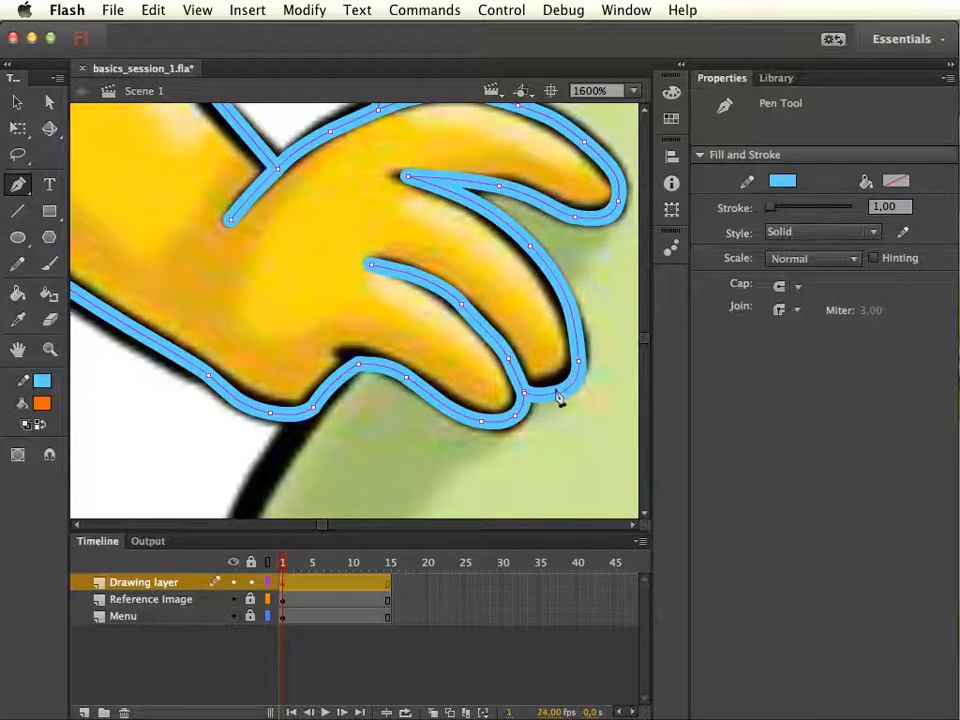
key(super+shift+a)
Trace the short crease at the base of the lowest finger from its free end into the existing outline, and deselect it.
click(331, 352)
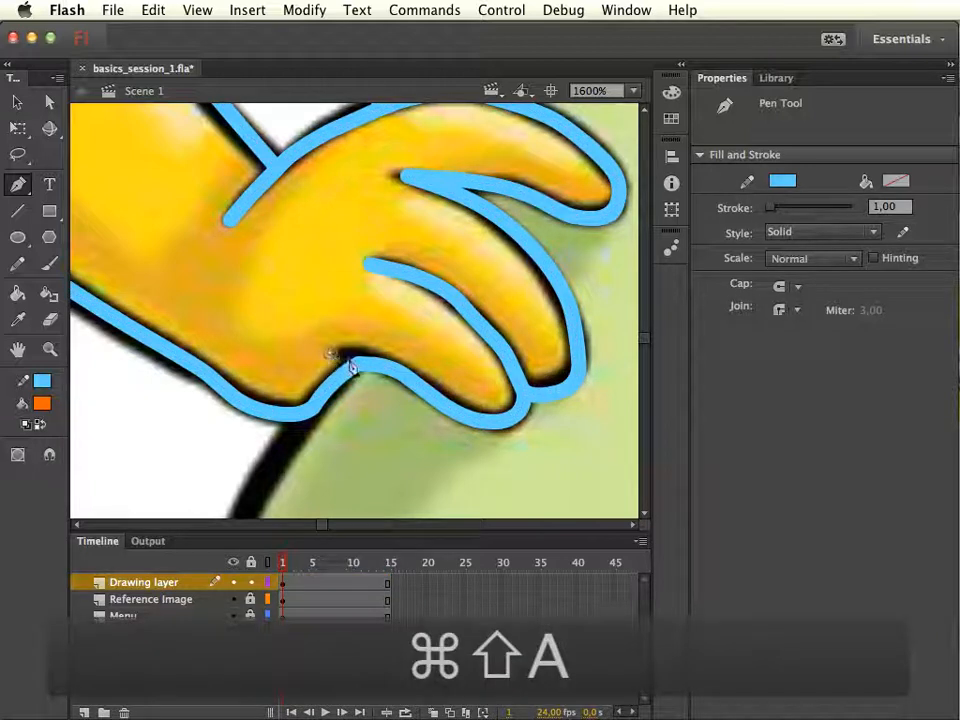
click(368, 372)
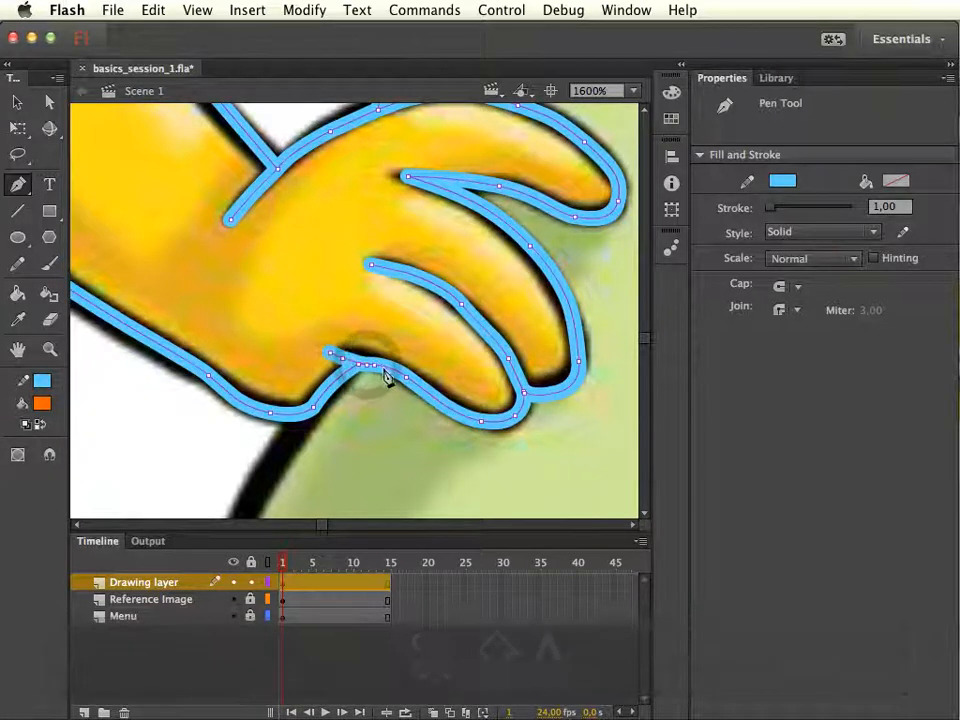
key(super+shift+a)
Draw a test curve with the Pen tool across the upper arm, crossing both arm outlines and overhanging on each side.
drag(574, 317, 519, 434)
drag(457, 296, 504, 308)
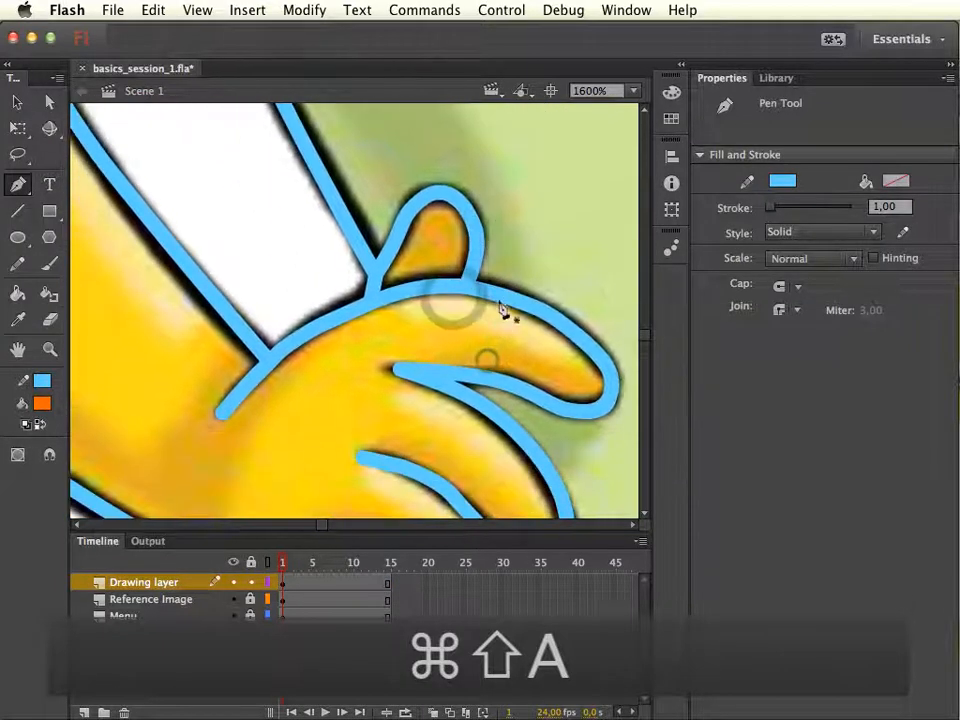
key(super+minus)
drag(264, 302, 366, 257)
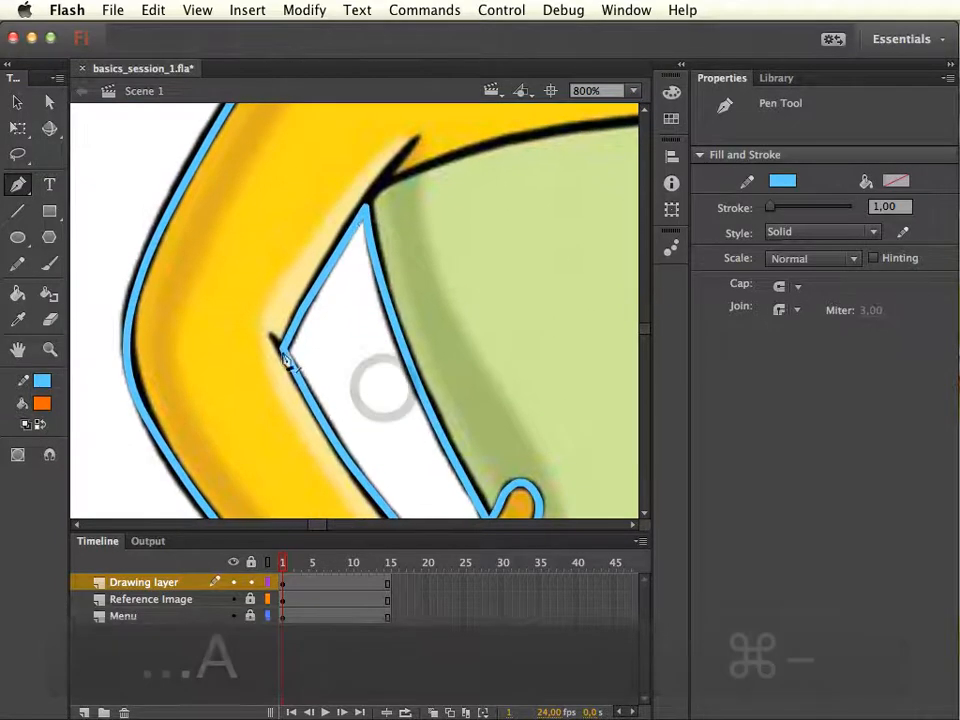
click(101, 176)
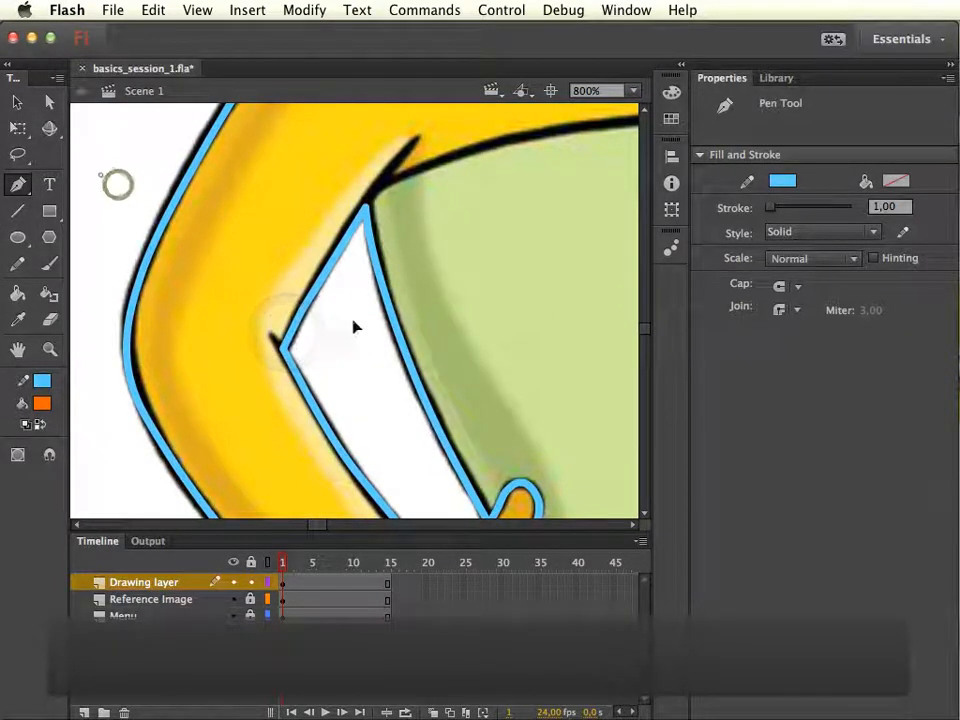
drag(385, 373, 386, 392)
Delete the two ends of the test curve that overhang the arm outlines, using the Selection tool.
key(v)
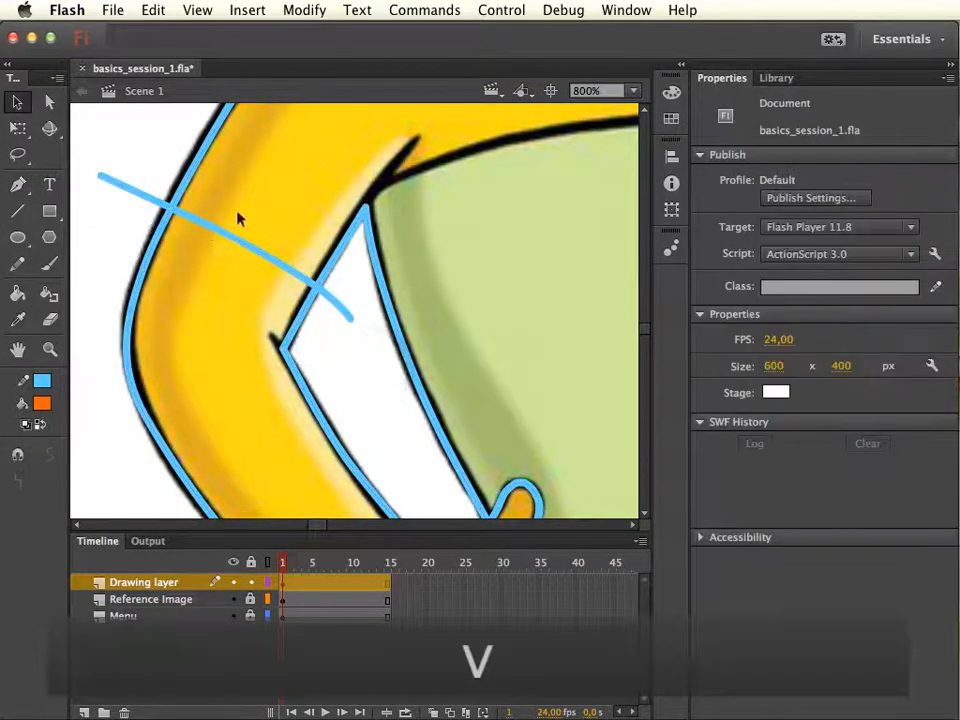
click(338, 268)
click(255, 257)
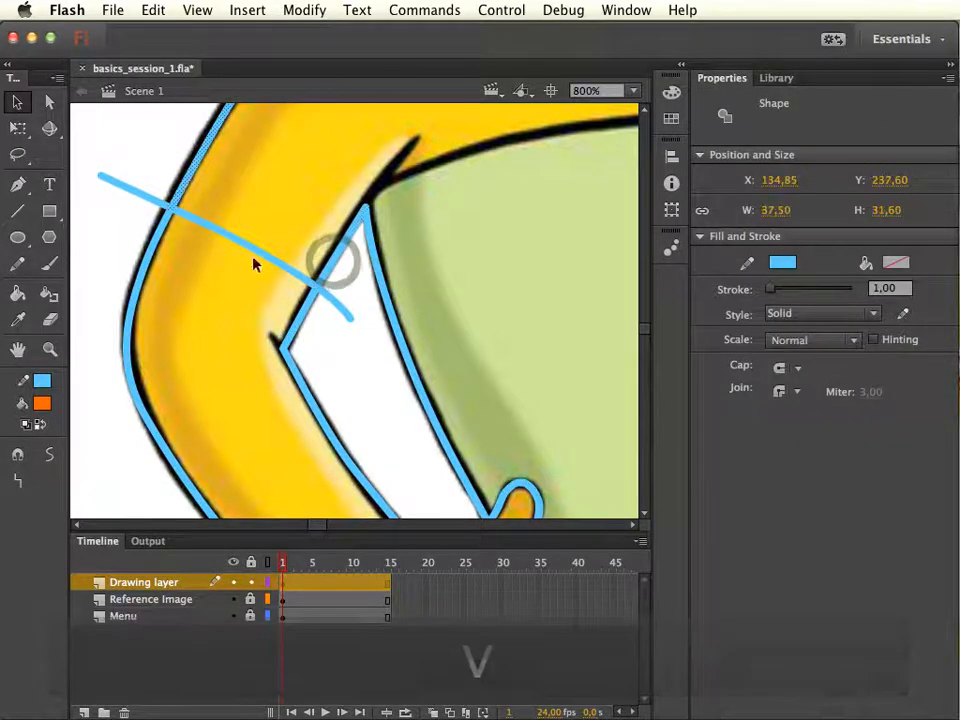
click(151, 200)
key(Delete)
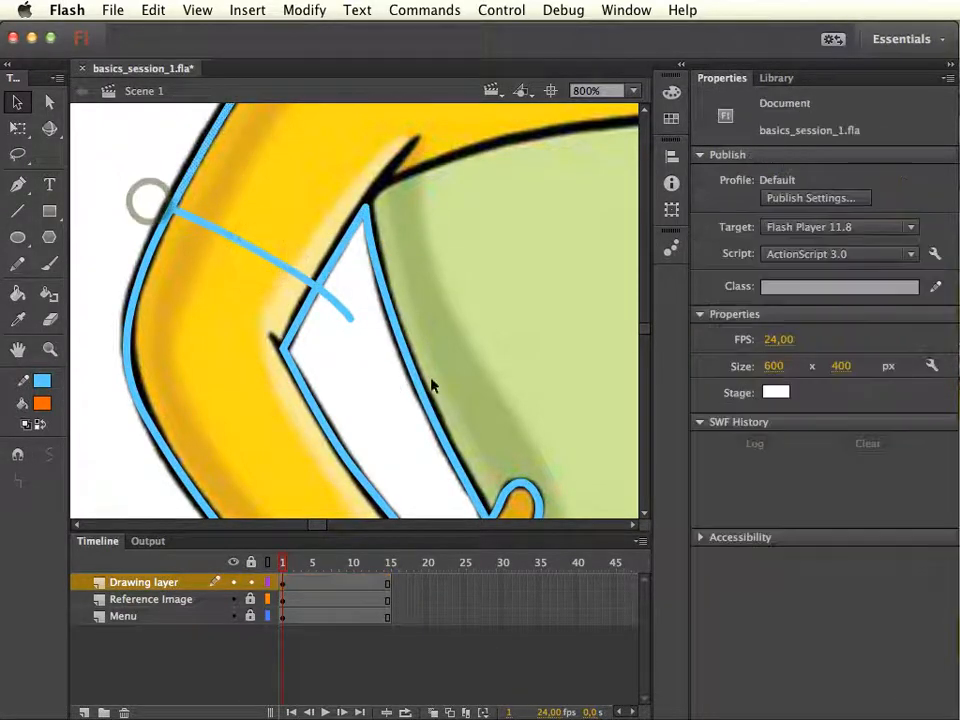
click(343, 308)
key(Delete)
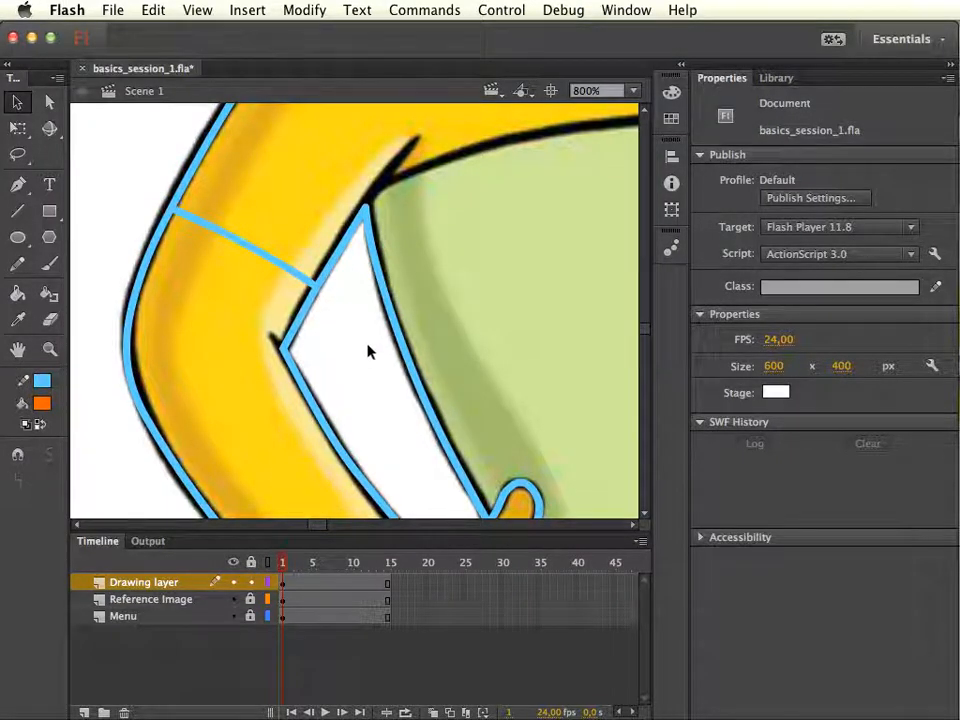
Delete the remaining segments of the test curve inside the upper arm.
drag(361, 339, 388, 392)
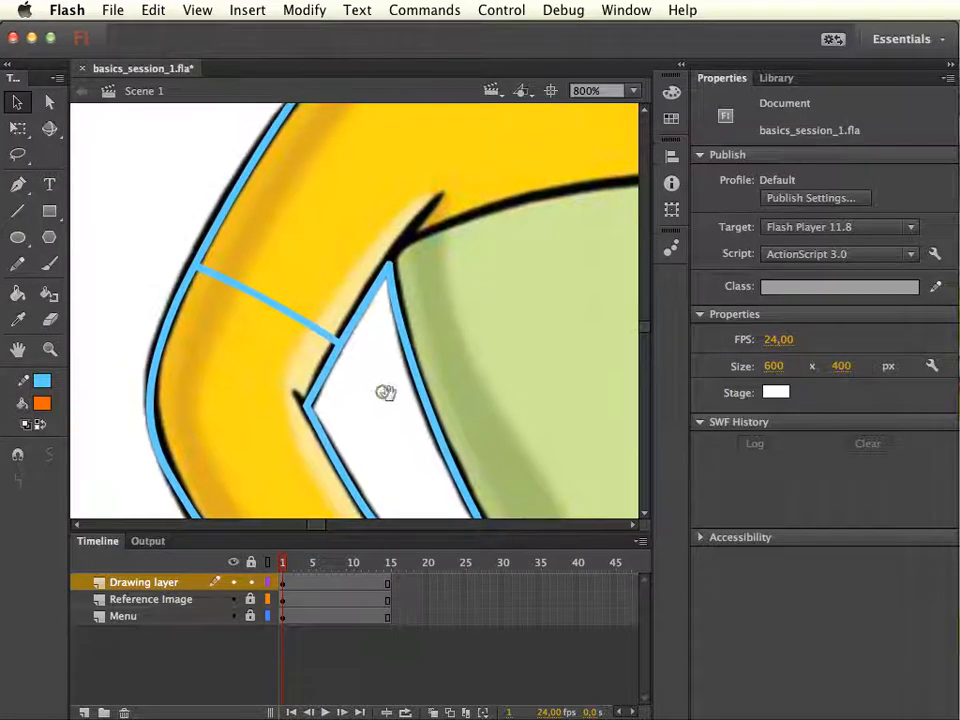
click(285, 320)
key(Delete)
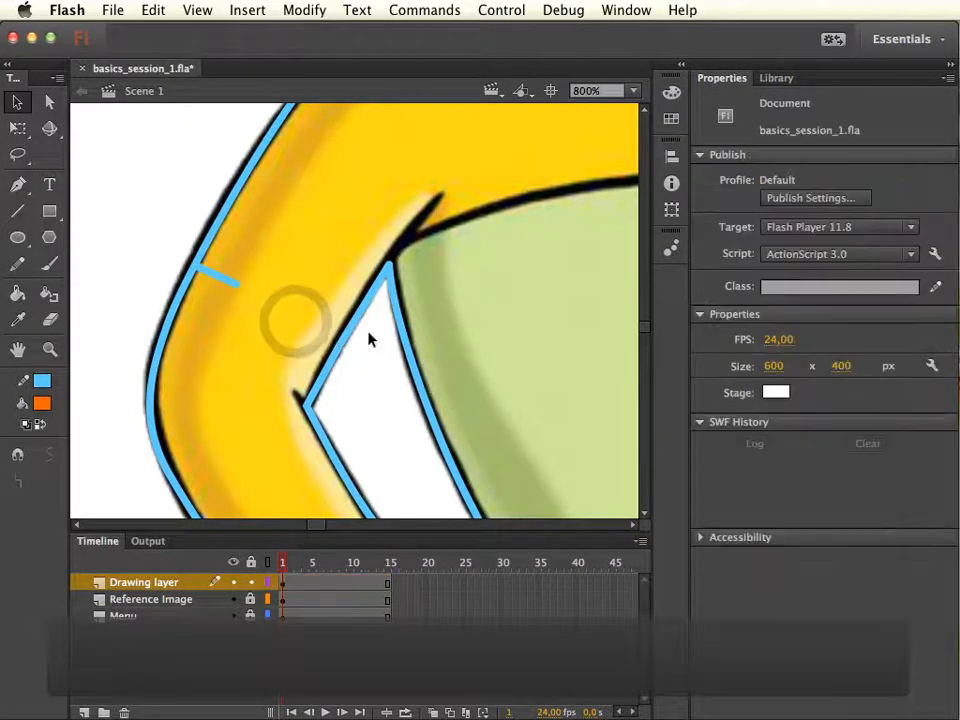
click(216, 276)
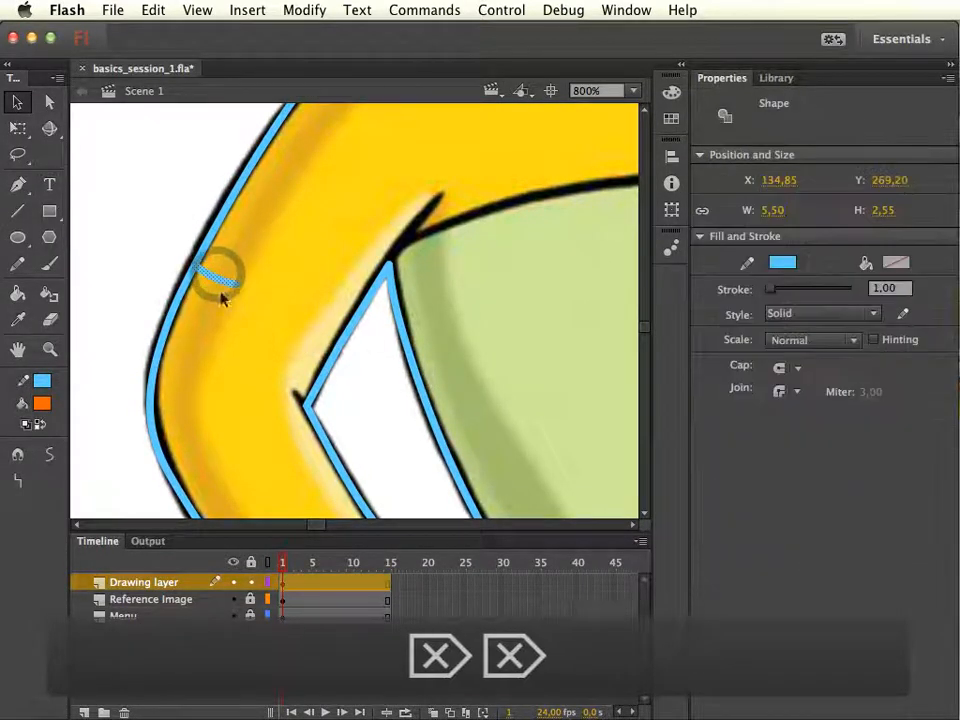
key(Delete)
key(Delete)
Move the playhead to frame 3, where the tool list on the stage highlights the Convert Anchor Tool.
drag(547, 289, 407, 329)
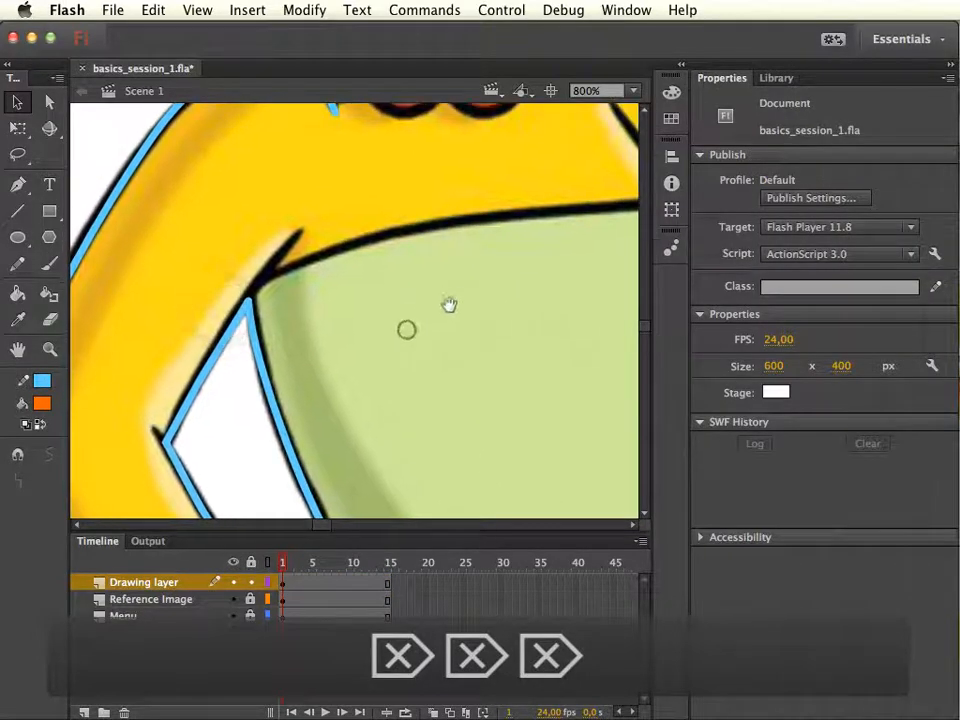
drag(515, 242, 461, 405)
drag(407, 264, 469, 450)
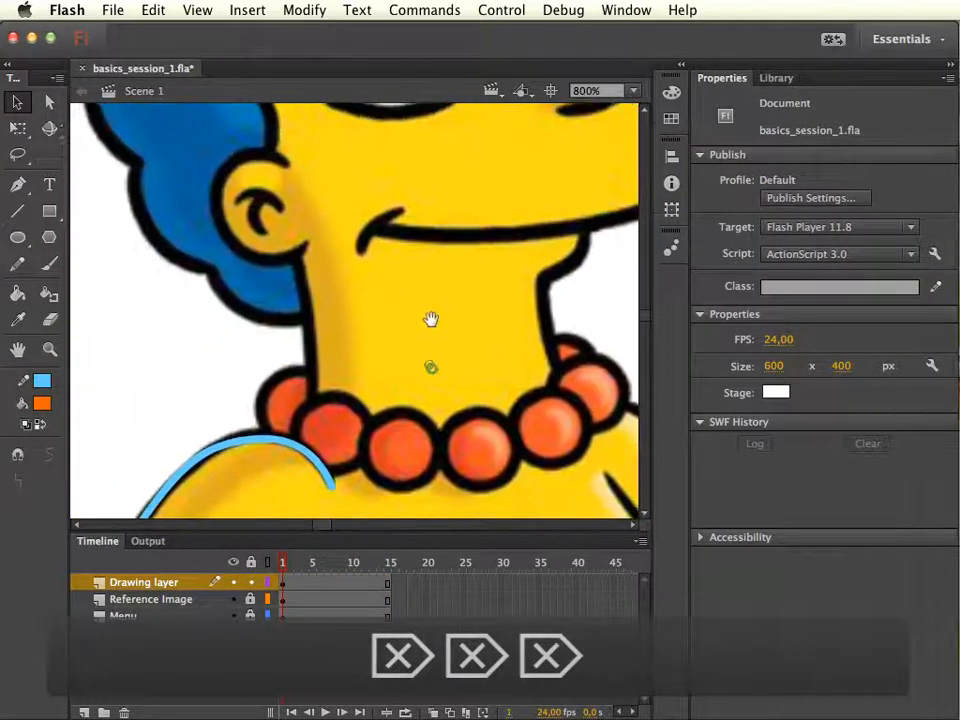
drag(440, 311, 378, 383)
key(super+minus)
key(super+minus)
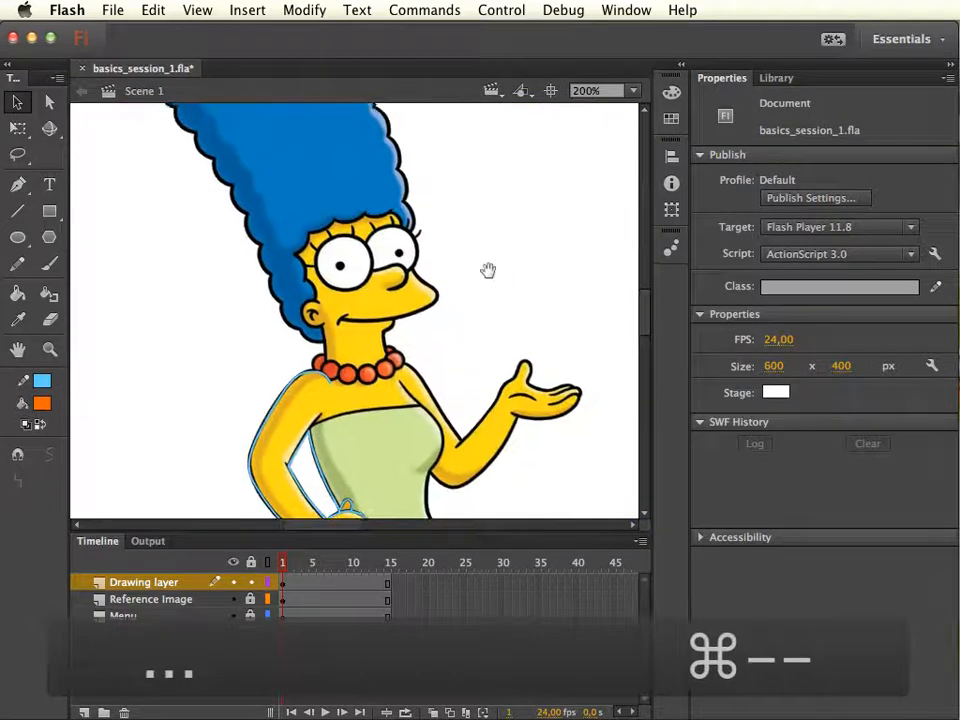
drag(489, 270, 272, 319)
drag(404, 291, 294, 306)
click(289, 564)
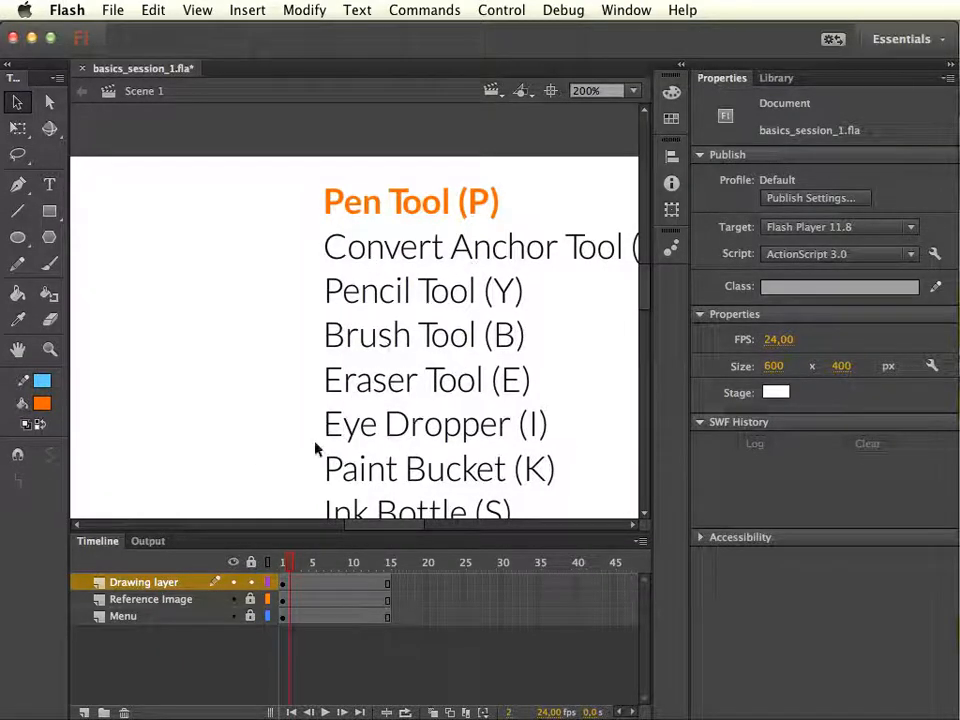
click(297, 566)
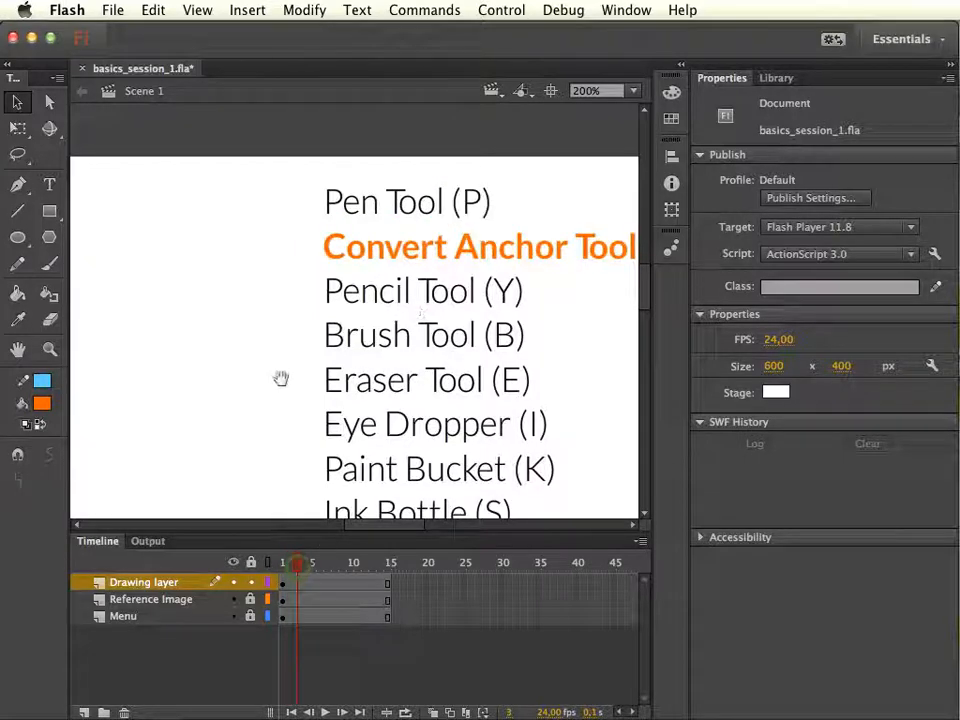
Draw a V-shaped path of two straight segments with the Pen tool in the empty area beside Marge's hair.
key(super+minus)
drag(251, 390, 448, 352)
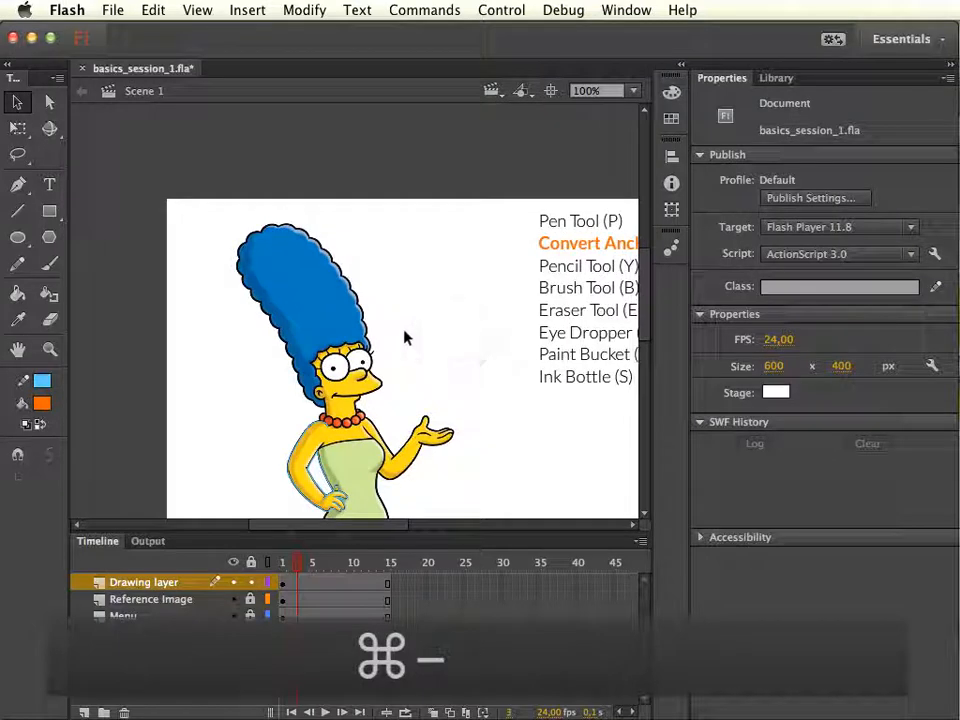
key(p)
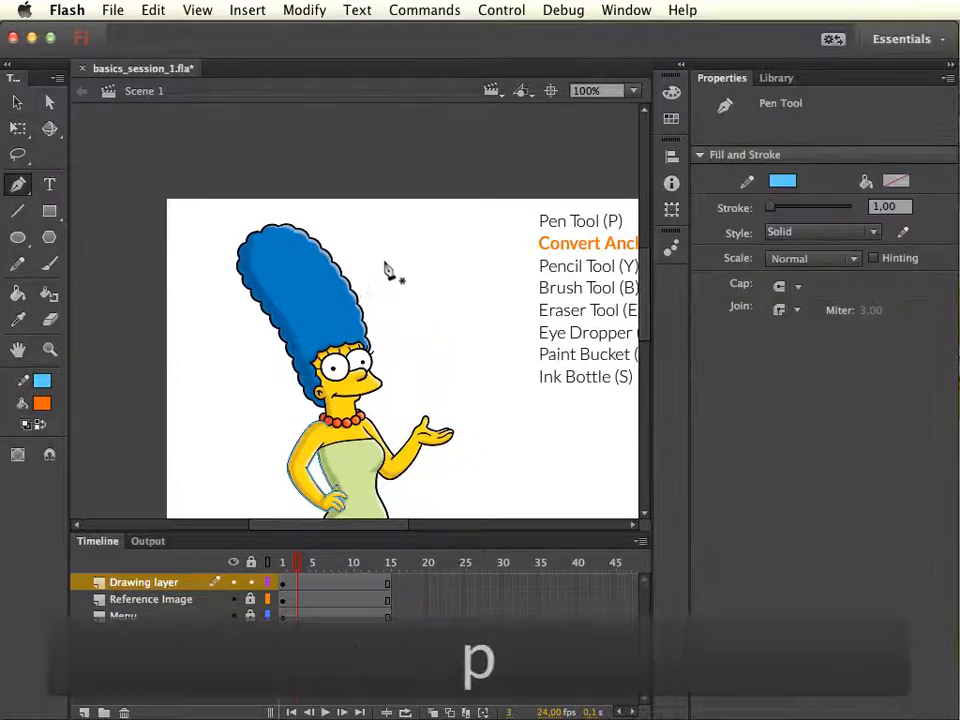
click(386, 256)
click(447, 341)
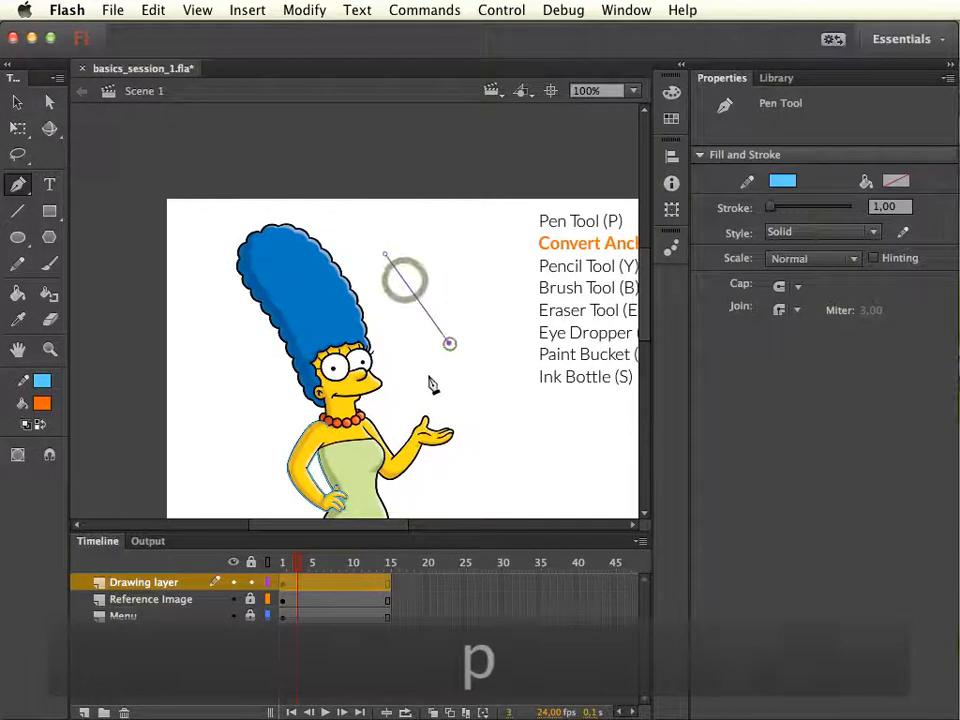
click(487, 356)
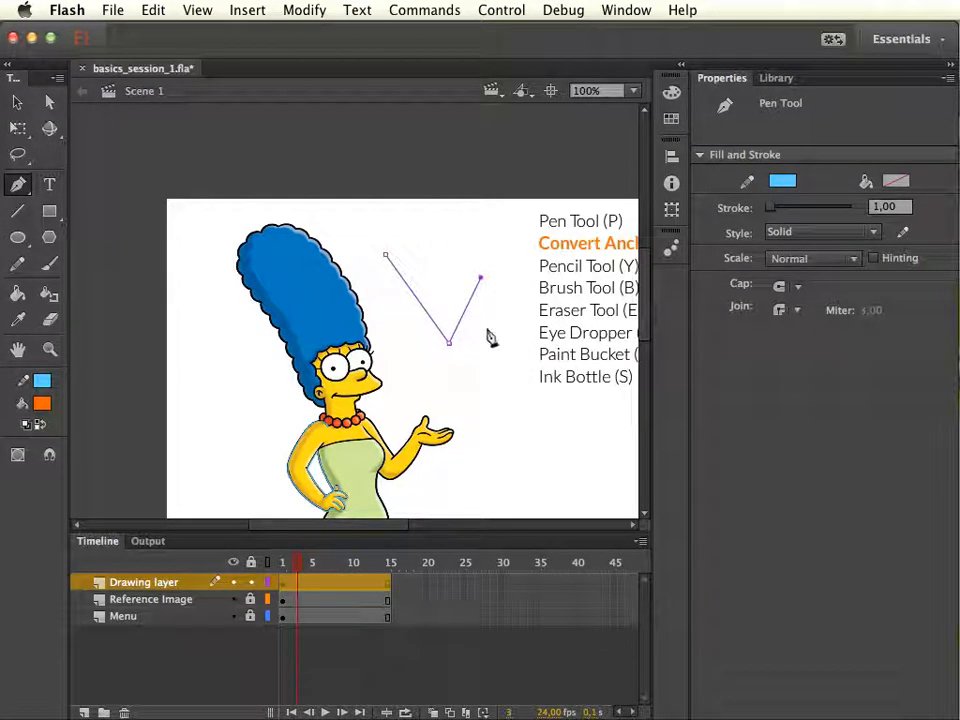
key(v)
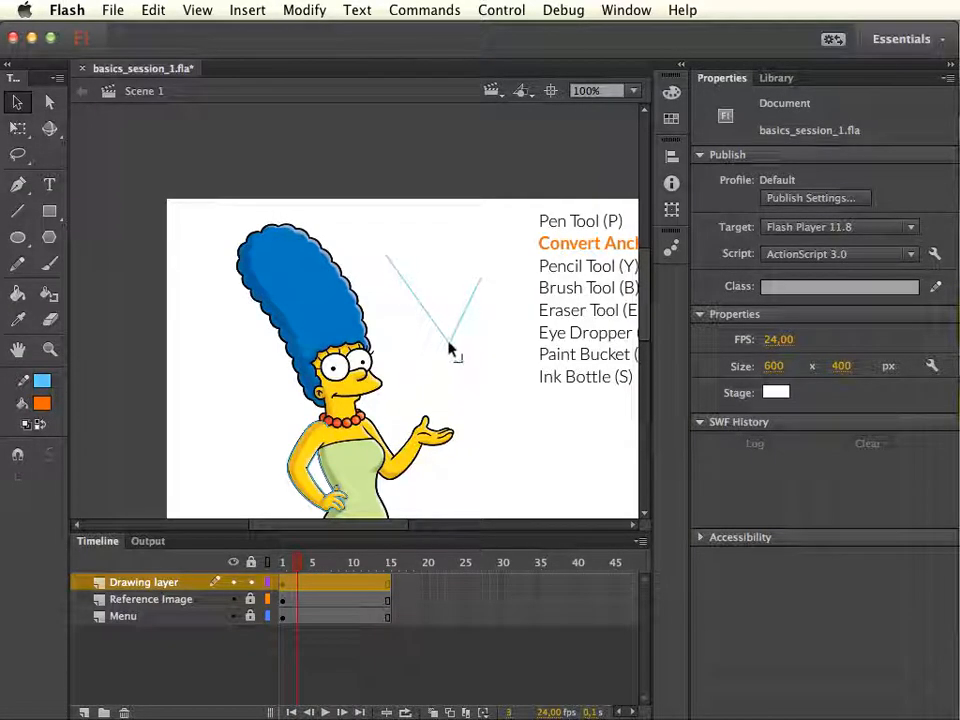
Convert the V's lower corner into a smooth curve with the Convert Anchor Point tool, and convert it back to a sharp corner.
key(c)
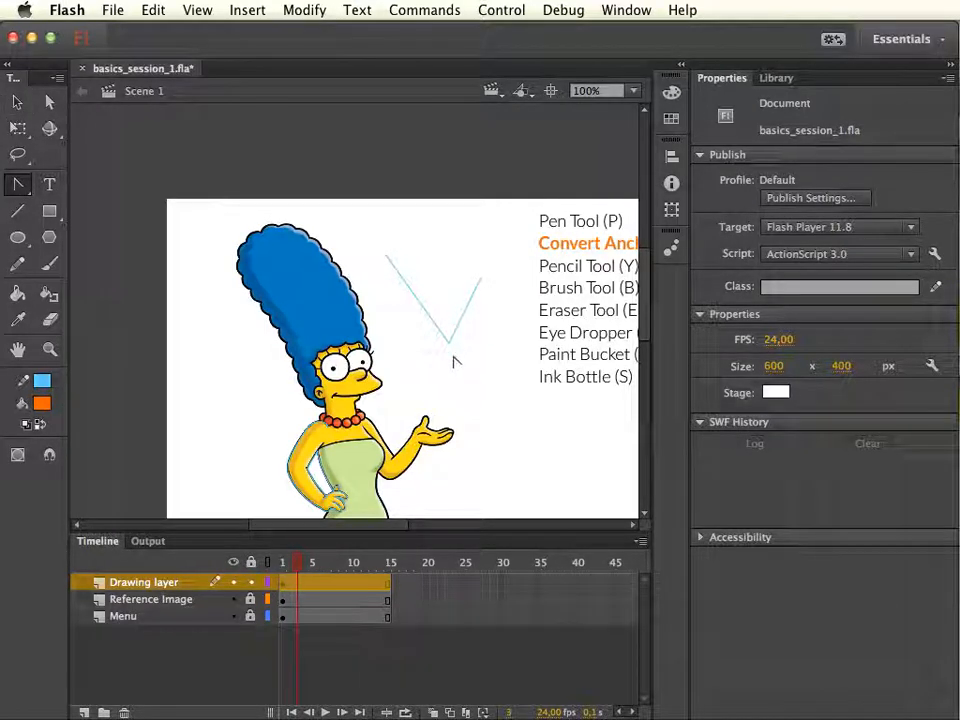
drag(450, 343, 404, 348)
drag(413, 346, 403, 347)
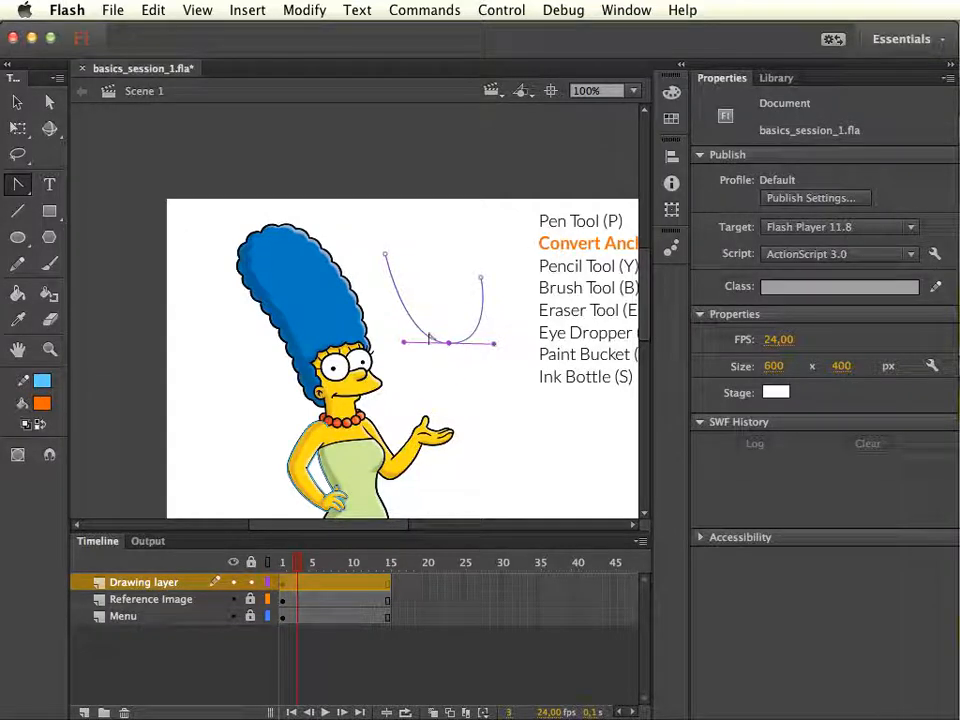
click(449, 344)
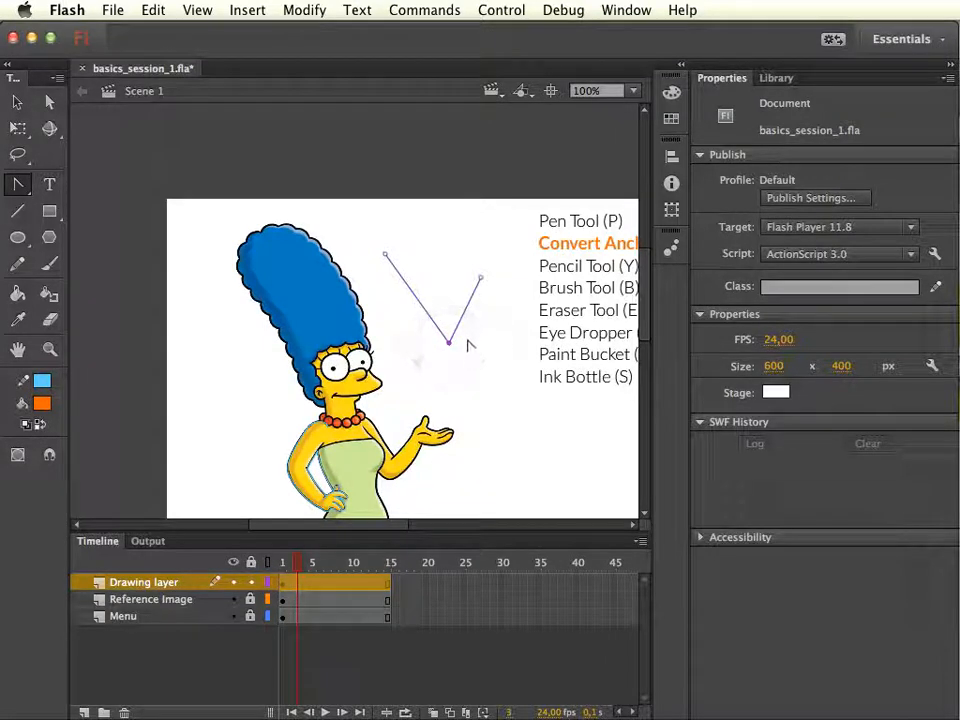
Delete the V-shaped demonstration path beside Marge's hair using the Selection tool.
key(v)
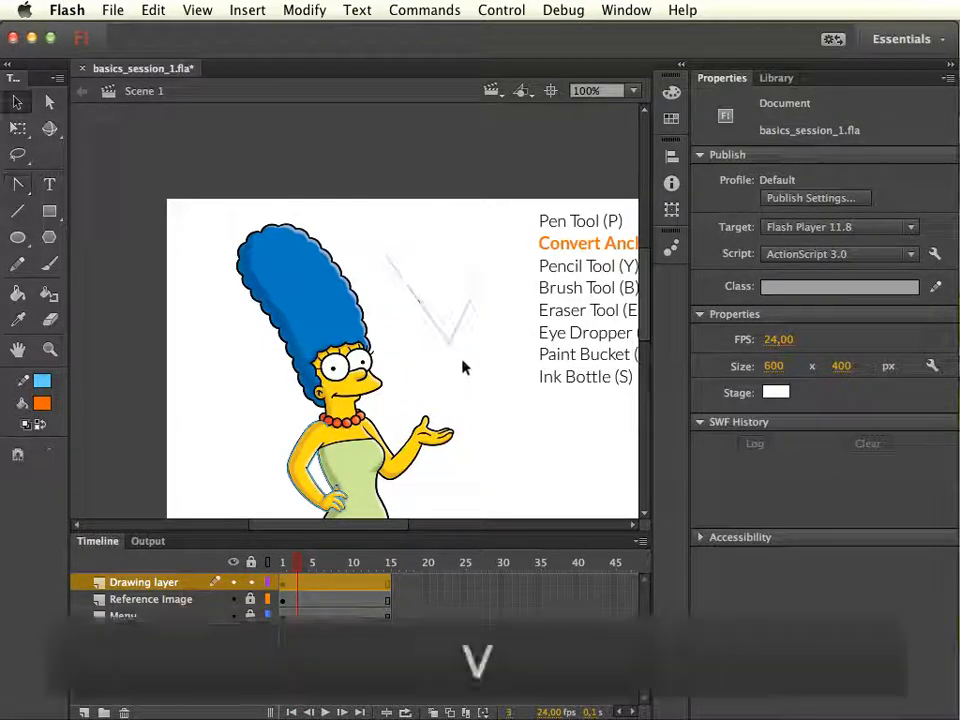
click(453, 344)
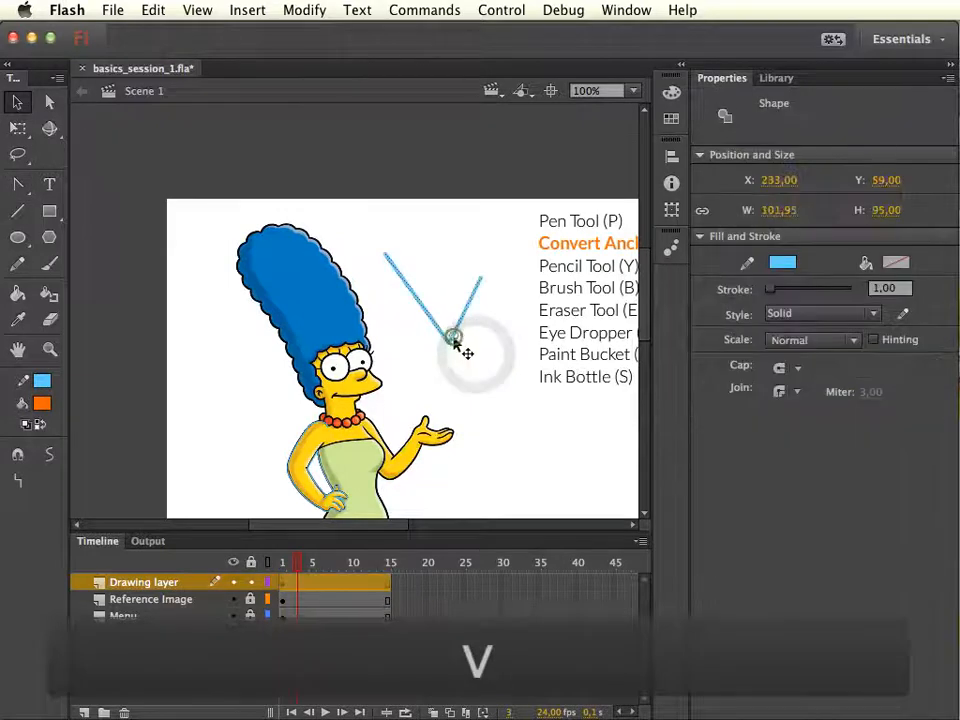
key(Delete)
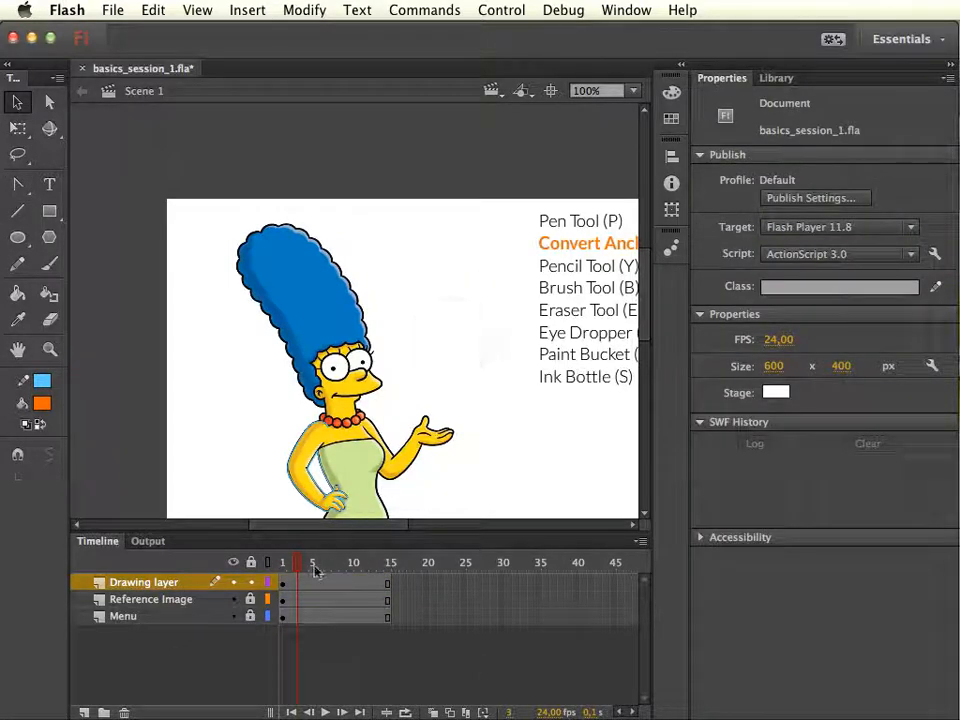
Advance the playhead to frame 4, the Pencil Tool entry of the tool list.
key(period)
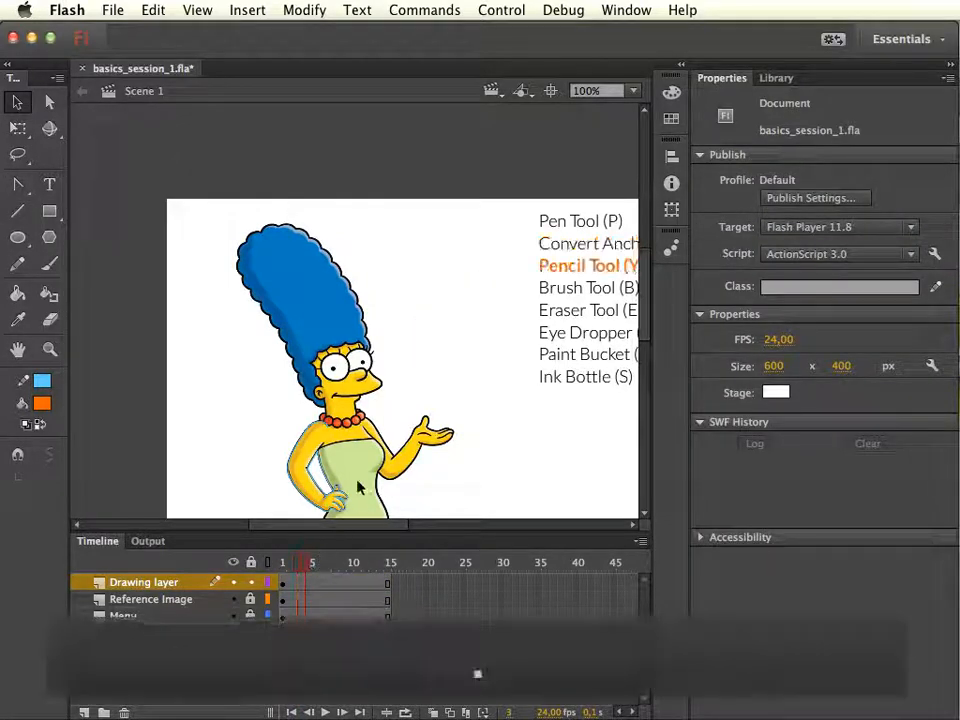
key(space)
drag(454, 430, 405, 285)
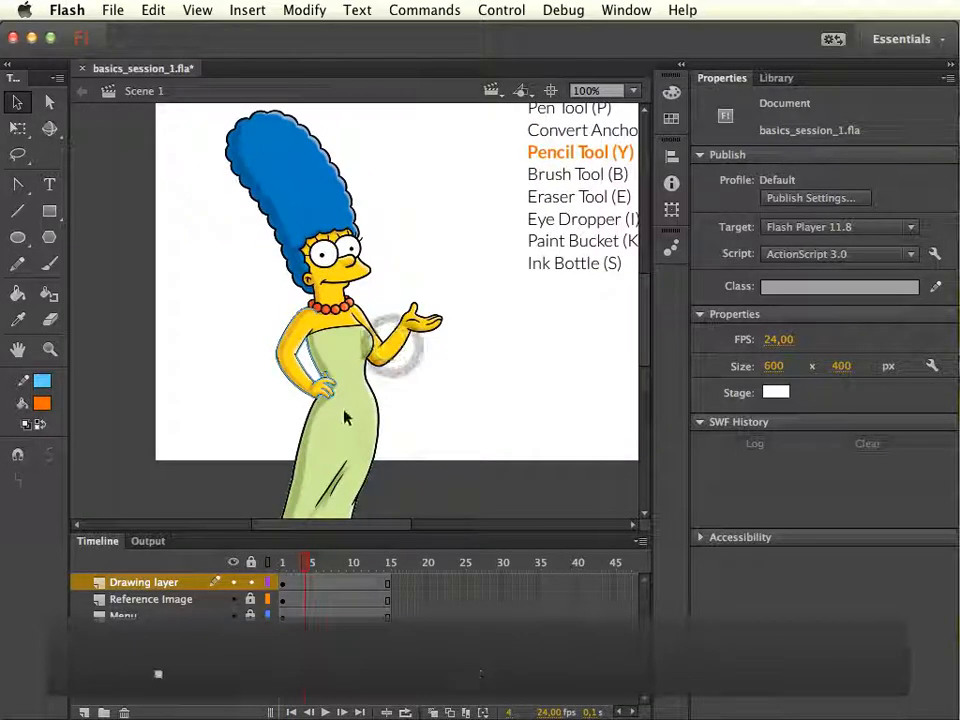
key(super+equal)
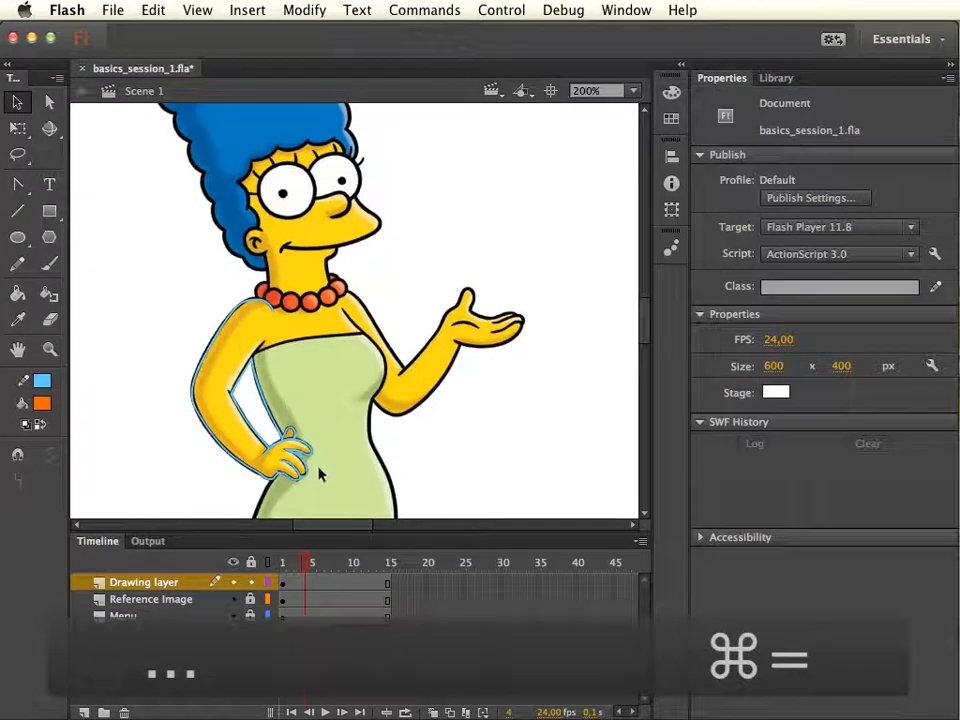
key(space)
drag(302, 360, 367, 408)
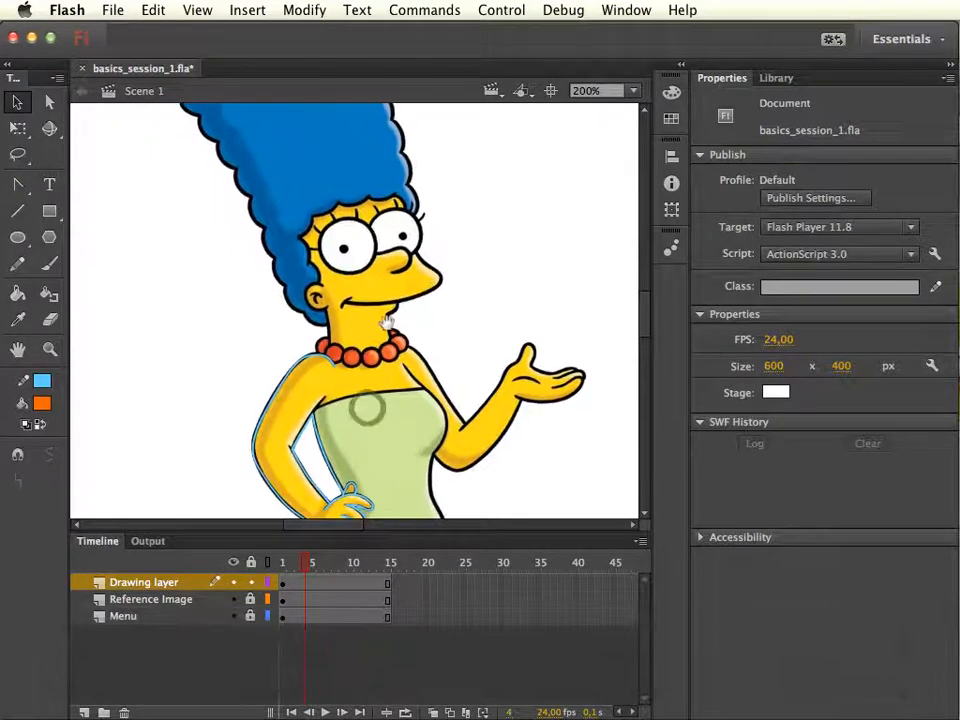
drag(367, 316, 397, 362)
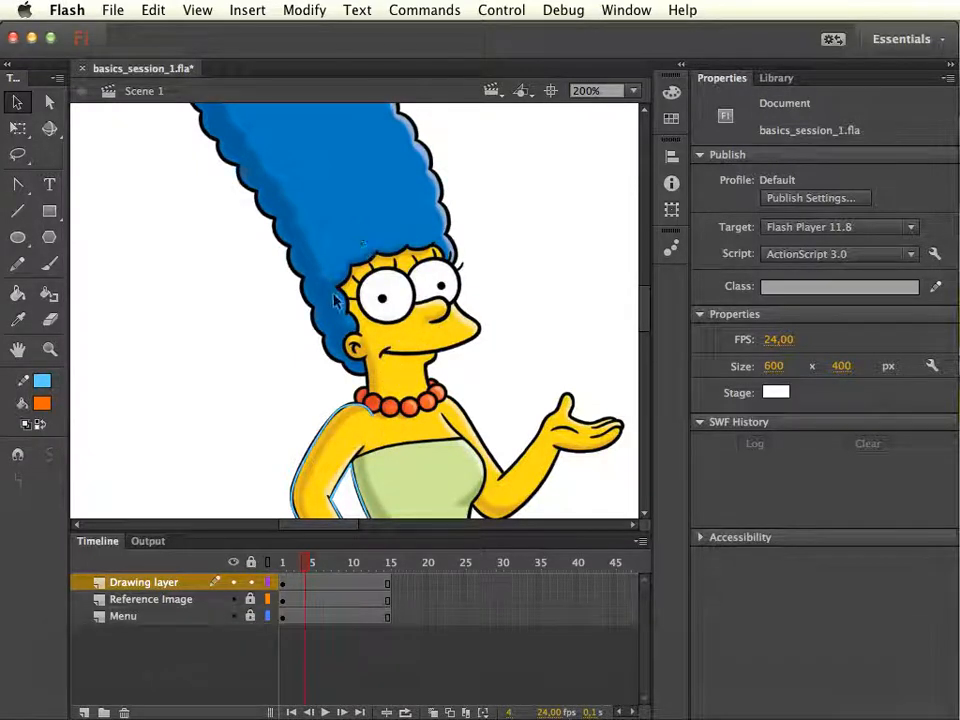
Draw a square of about 26 by 25 px beside Marge's hair using the Pencil tool in Straighten mode.
key(y)
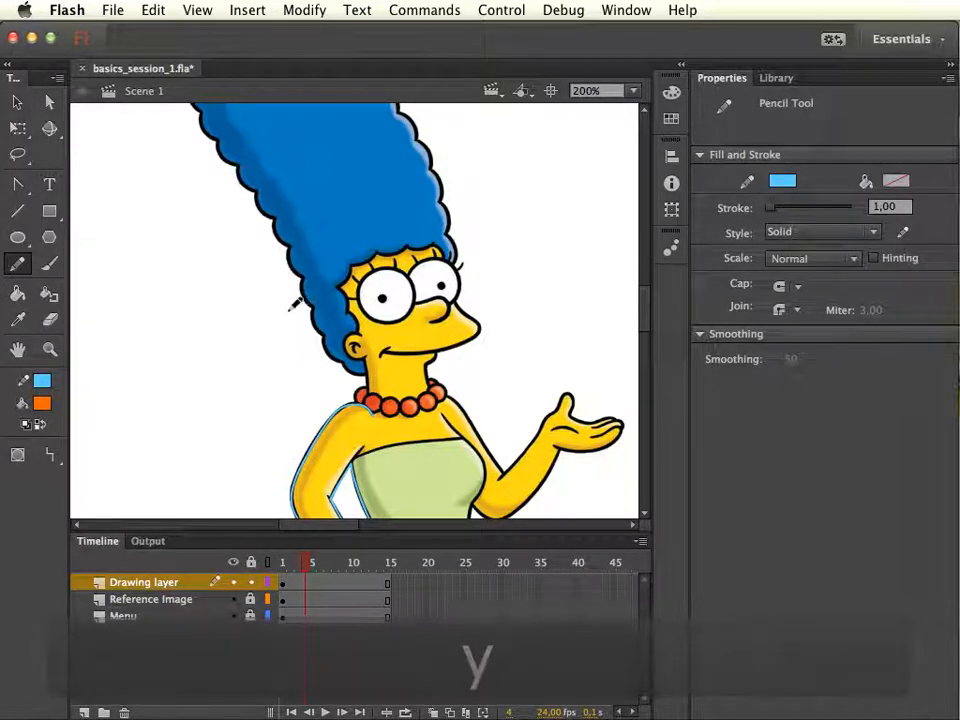
key(super+equal)
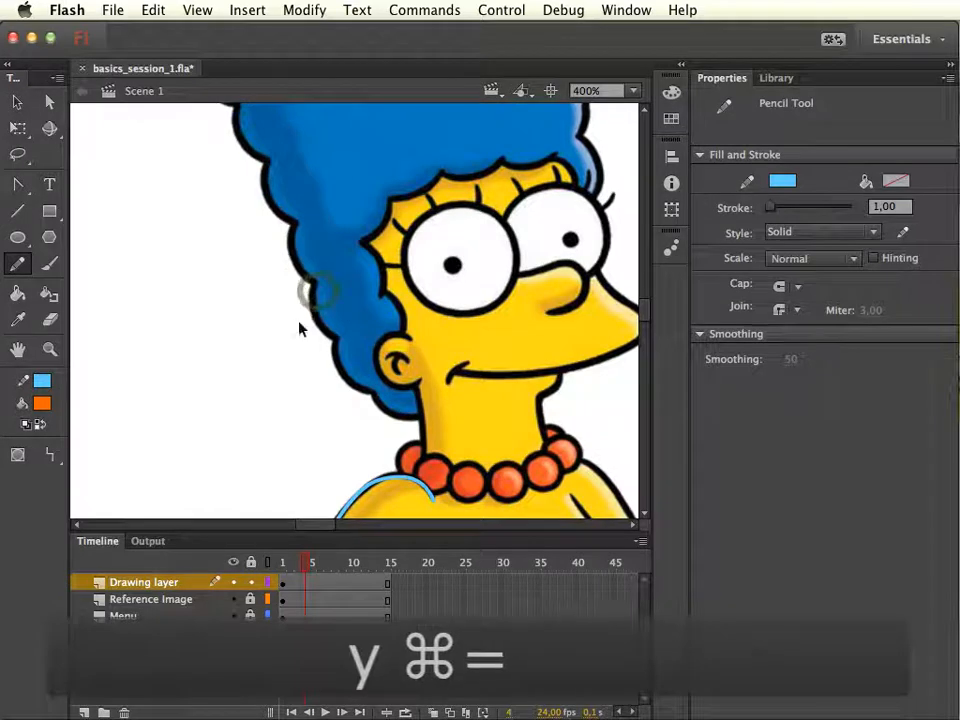
key(super+equal)
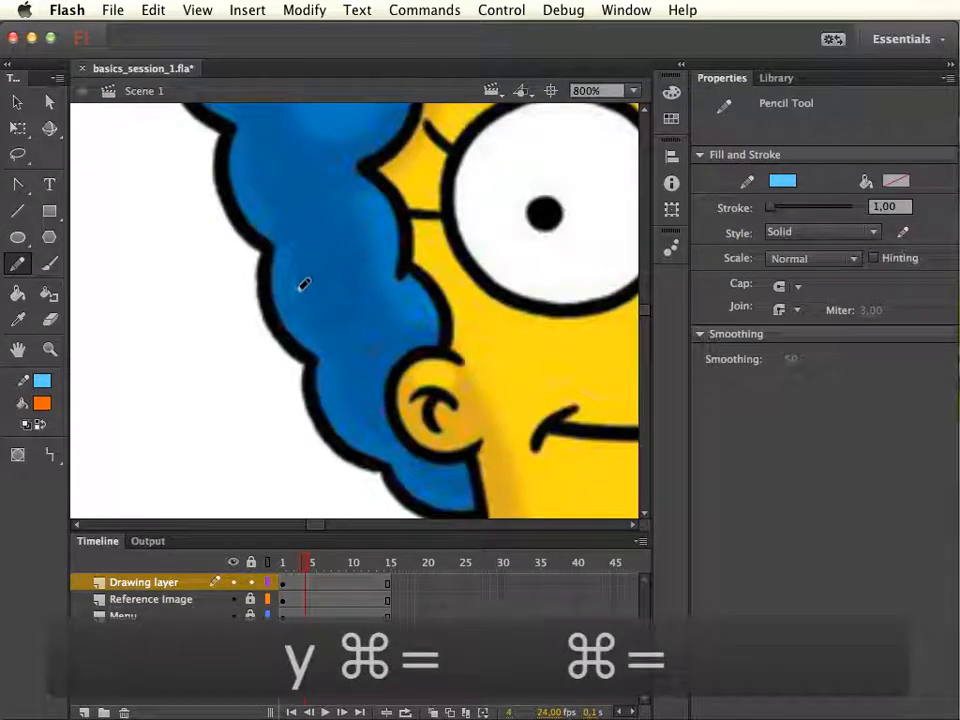
click(51, 456)
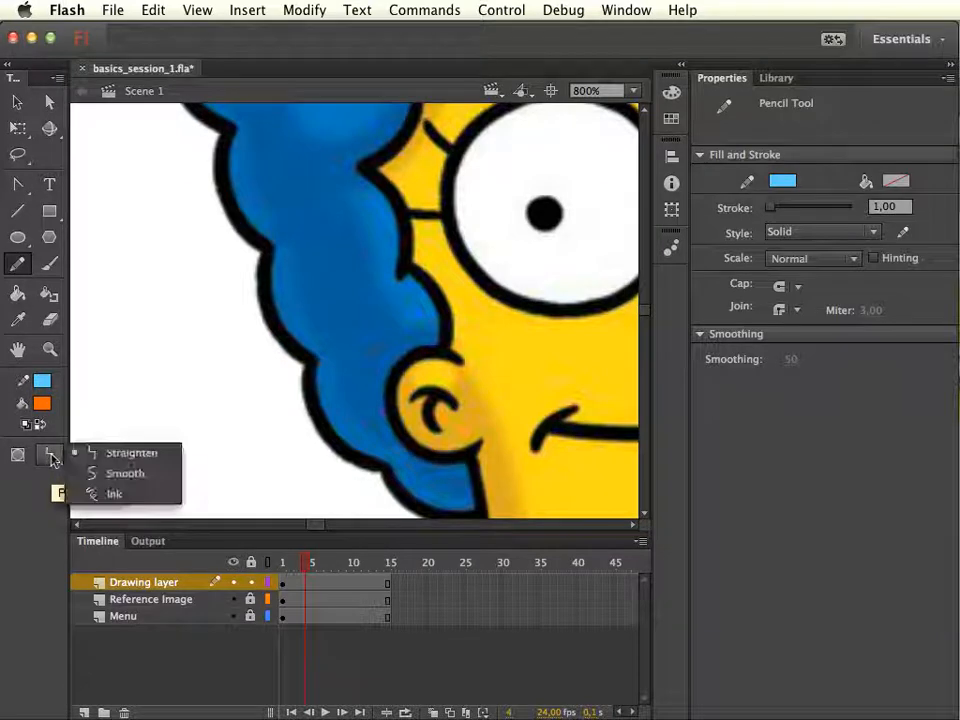
click(155, 458)
key(super+minus)
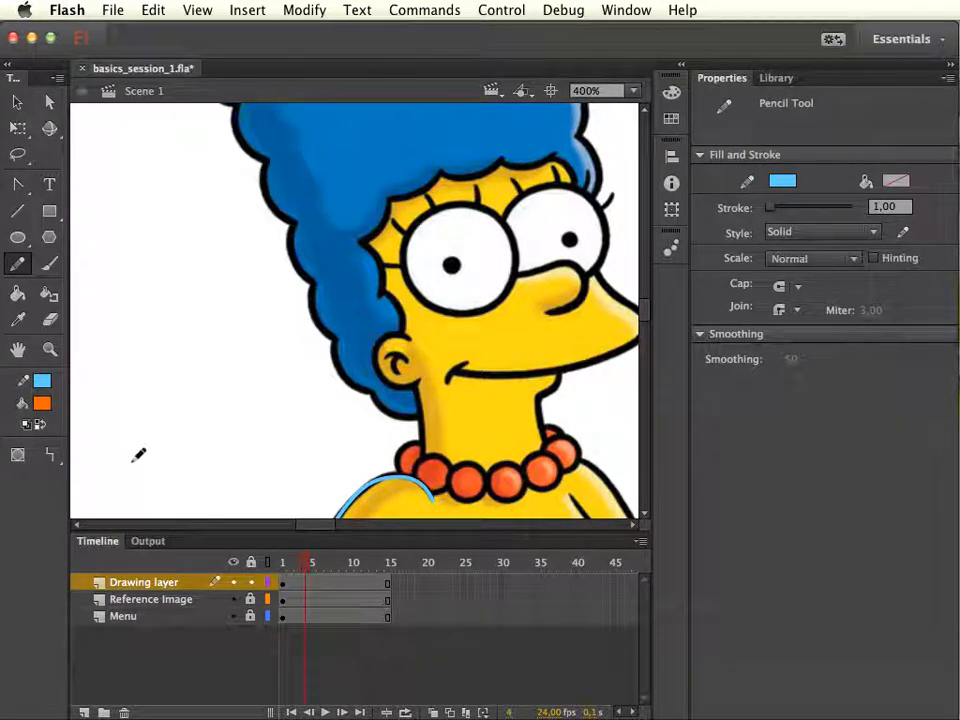
mouse_move(146, 306)
mouse_down()
mouse_move(150, 388)
mouse_move(243, 386)
mouse_move(240, 296)
mouse_move(145, 295)
mouse_up()
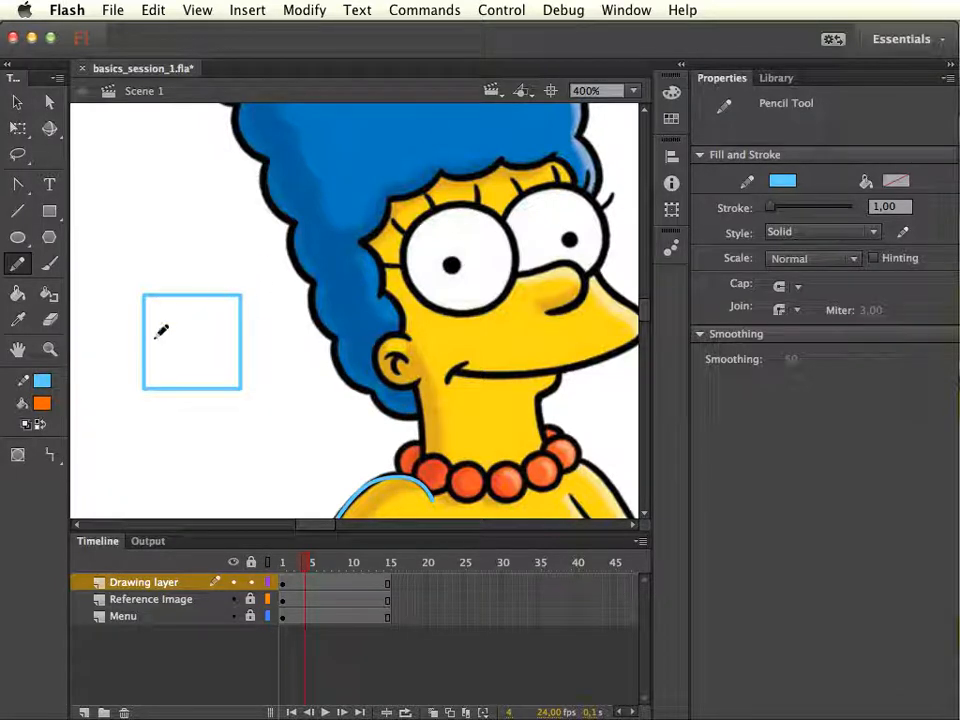
Select the whole pencil-drawn square beside the hair and delete it.
key(v)
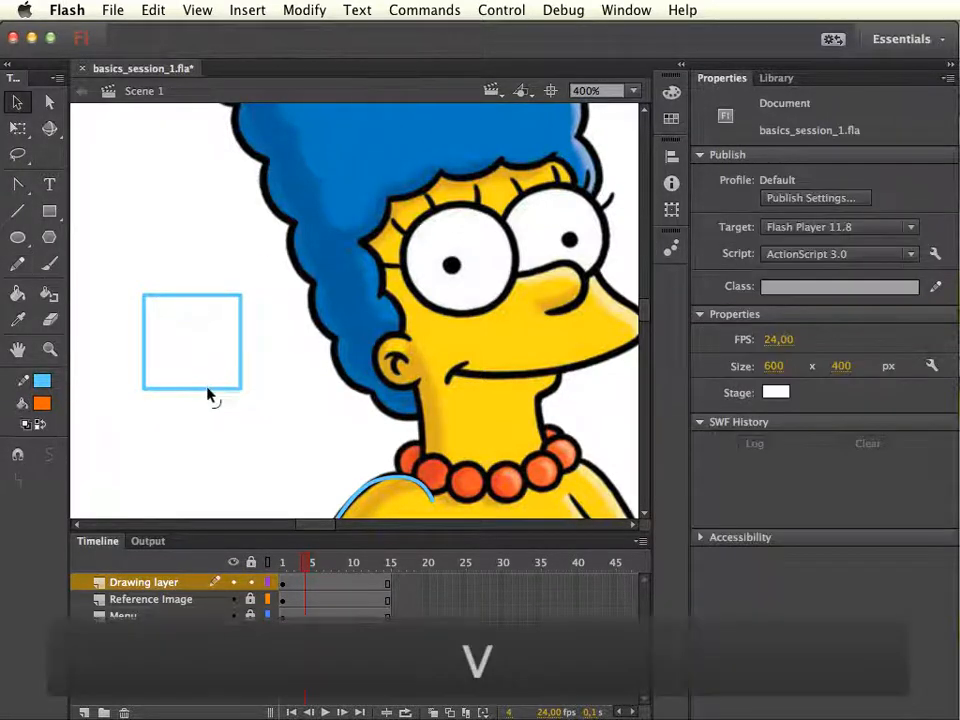
click(206, 389)
double_click(206, 389)
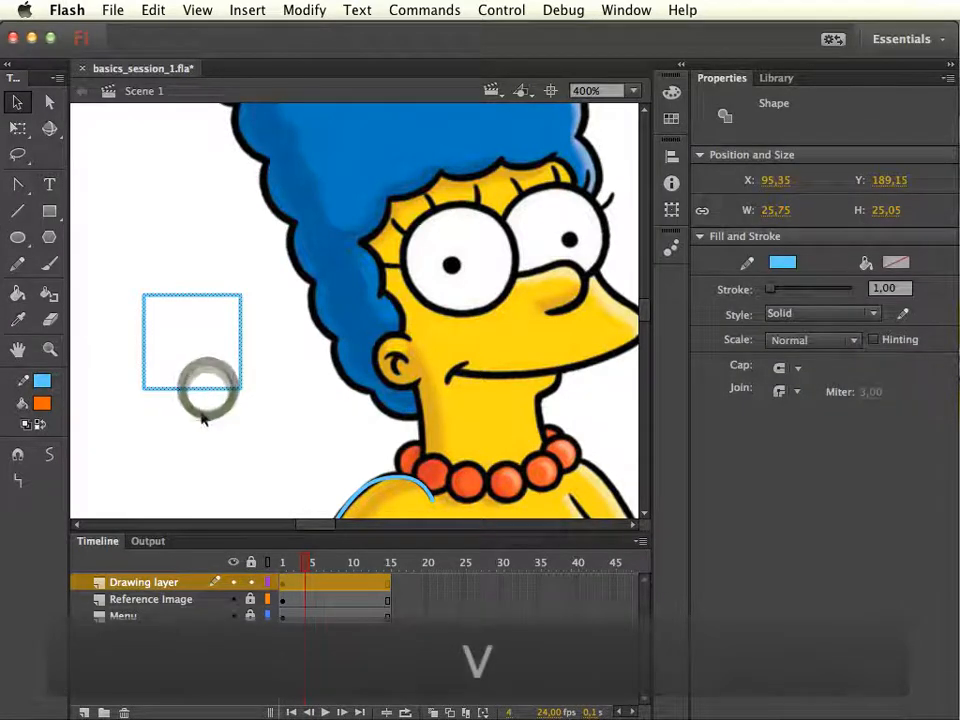
key(Delete)
Draw a staircase-shaped line beside the hair with the Pencil tool in Straighten mode, and delete it.
key(y)
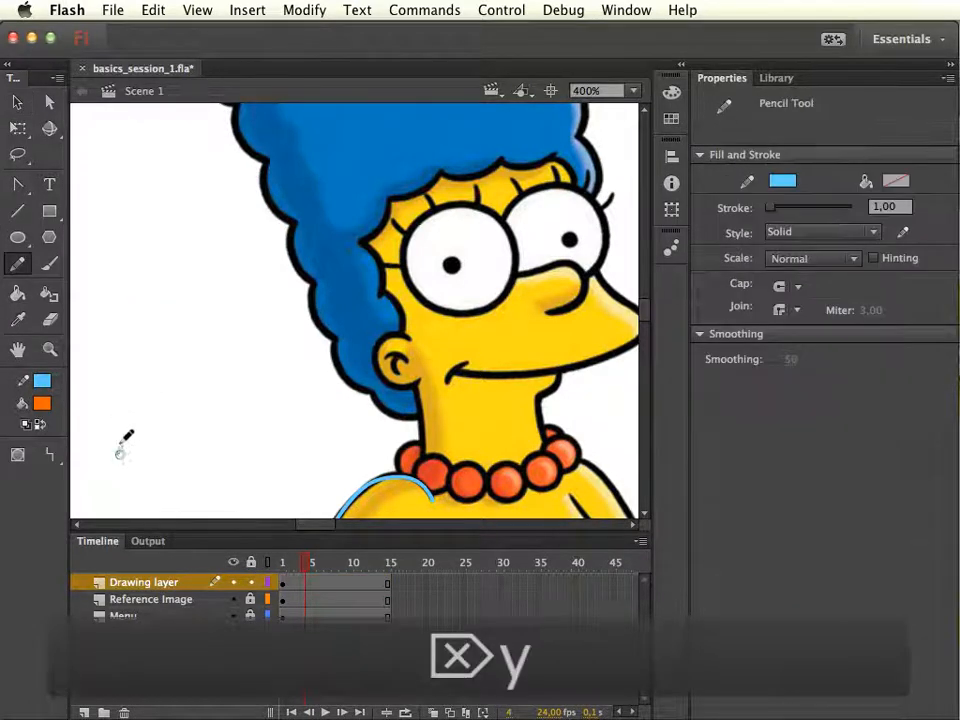
mouse_move(118, 452)
mouse_down()
mouse_move(111, 392)
mouse_move(184, 392)
mouse_move(182, 337)
mouse_move(248, 334)
mouse_move(243, 288)
mouse_move(295, 280)
mouse_up()
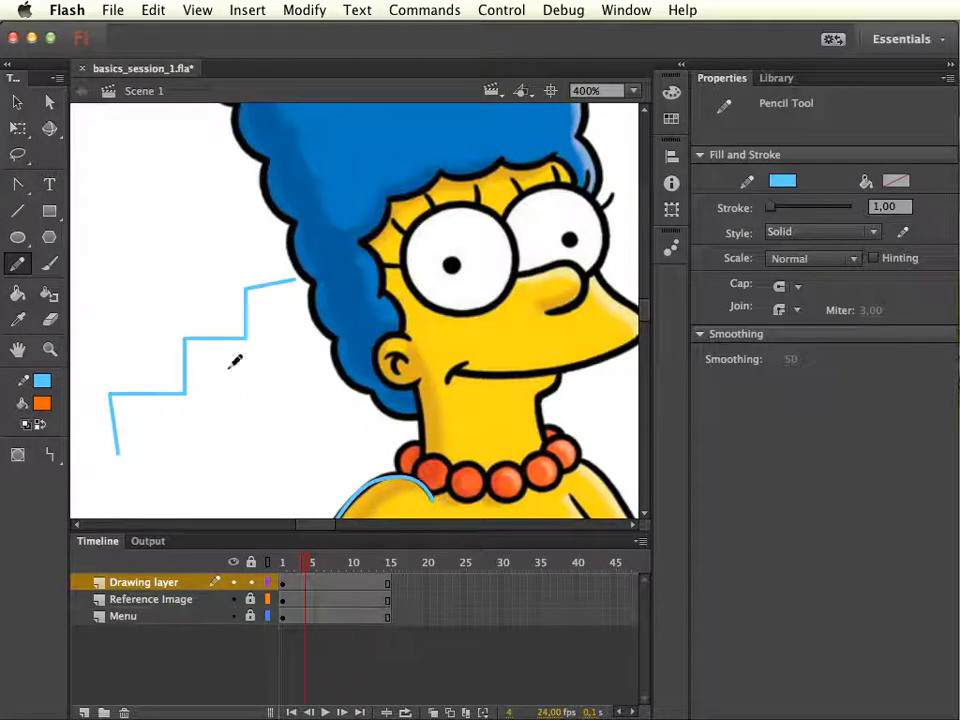
key(v)
click(184, 393)
key(BackSpace)
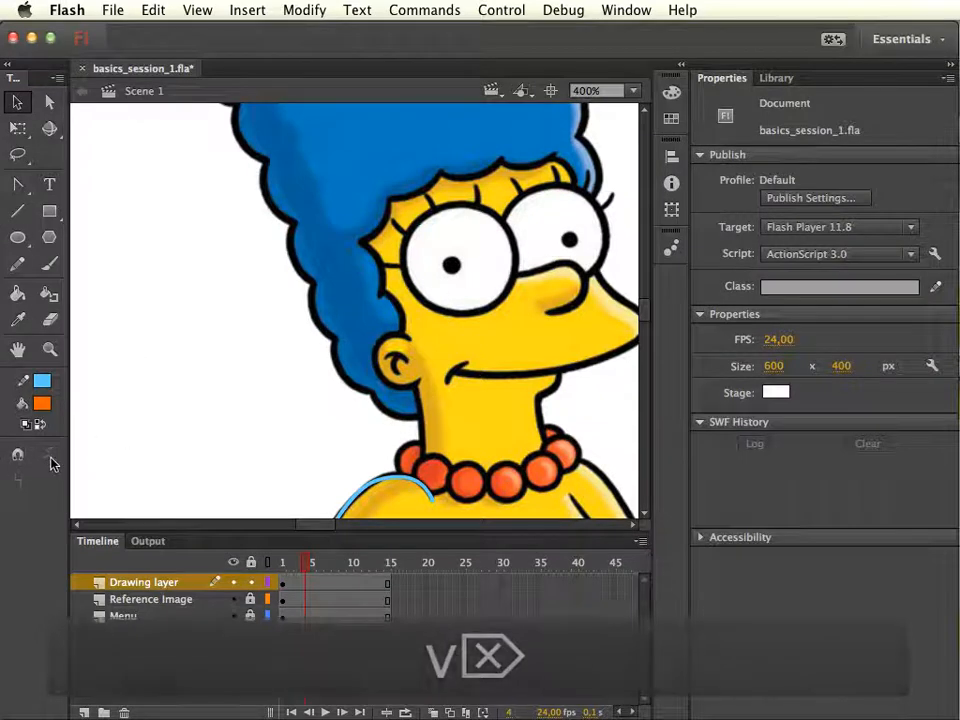
Switch the Pencil mode to Smooth and draw two scalloped strokes side by side in the empty area beside the hair.
key(y)
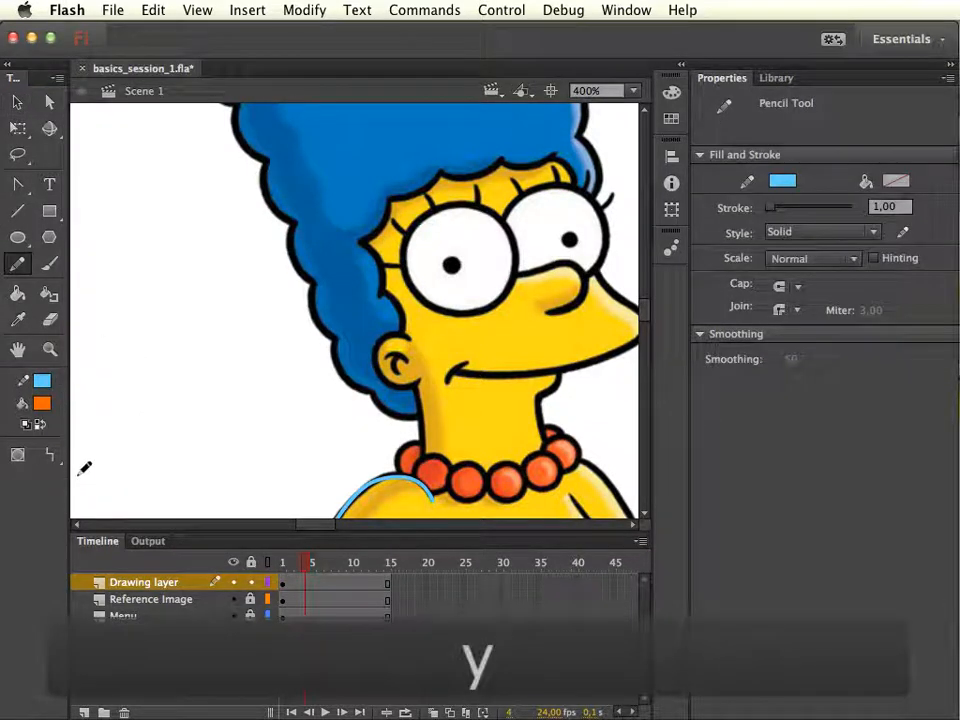
click(50, 455)
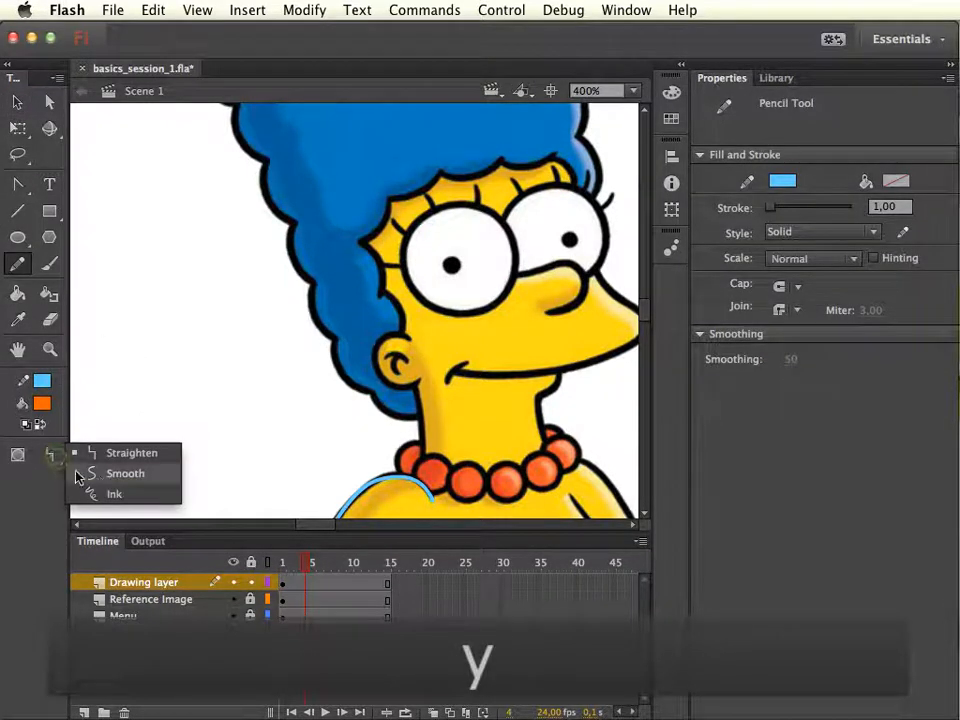
click(148, 478)
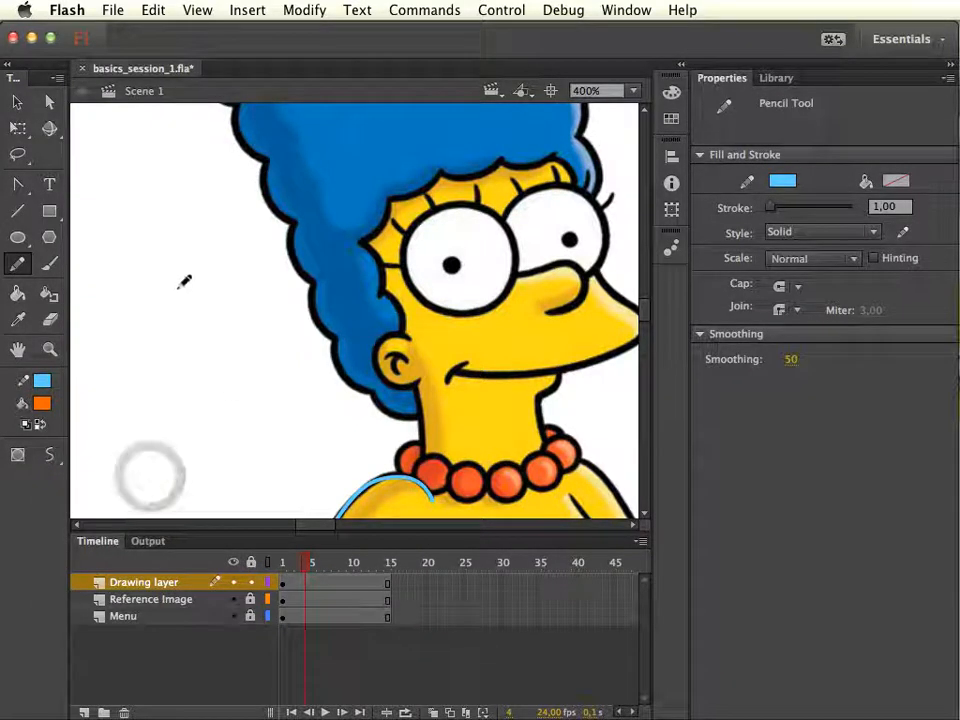
drag(178, 287, 238, 437)
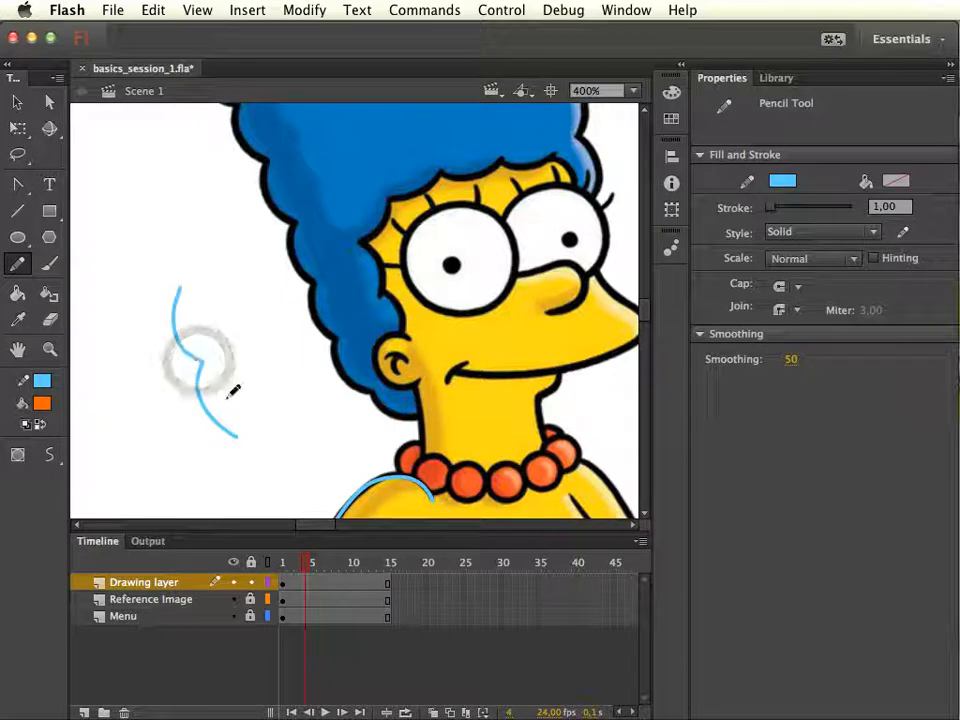
mouse_move(118, 302)
mouse_down()
mouse_move(151, 377)
mouse_move(143, 395)
mouse_move(192, 451)
mouse_up()
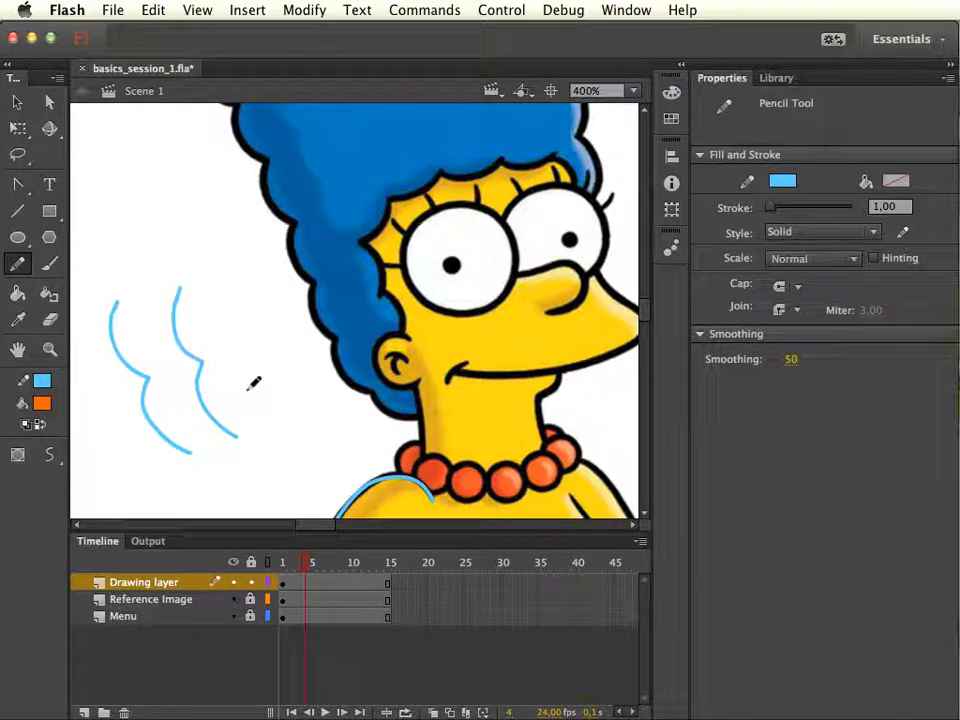
Switch the Pencil mode to Ink and draw a jagged freehand stroke between the smooth strokes and the hair.
click(50, 455)
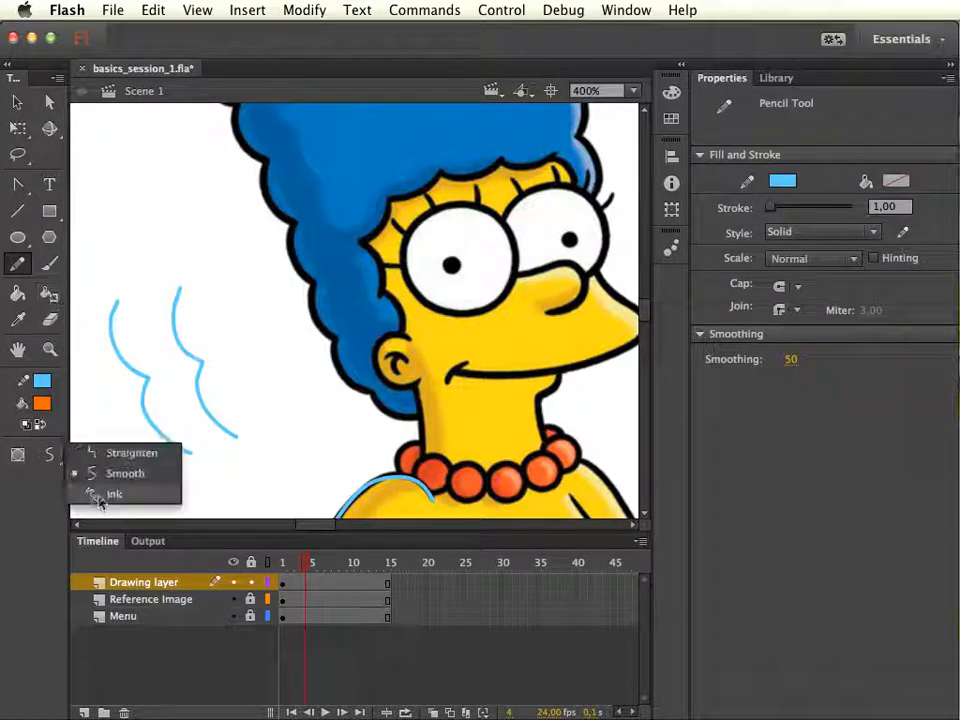
click(97, 497)
mouse_move(236, 294)
mouse_down()
mouse_move(268, 347)
mouse_move(261, 384)
mouse_move(299, 409)
mouse_up()
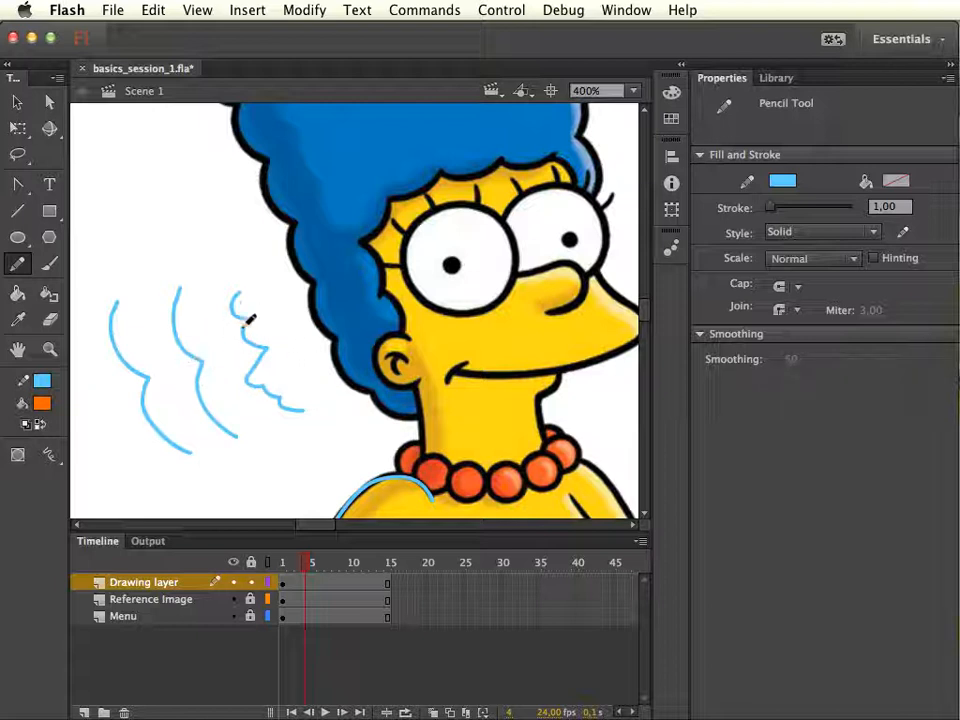
Select all three demonstration pencil strokes beside the hair and delete them.
key(v)
click(281, 404)
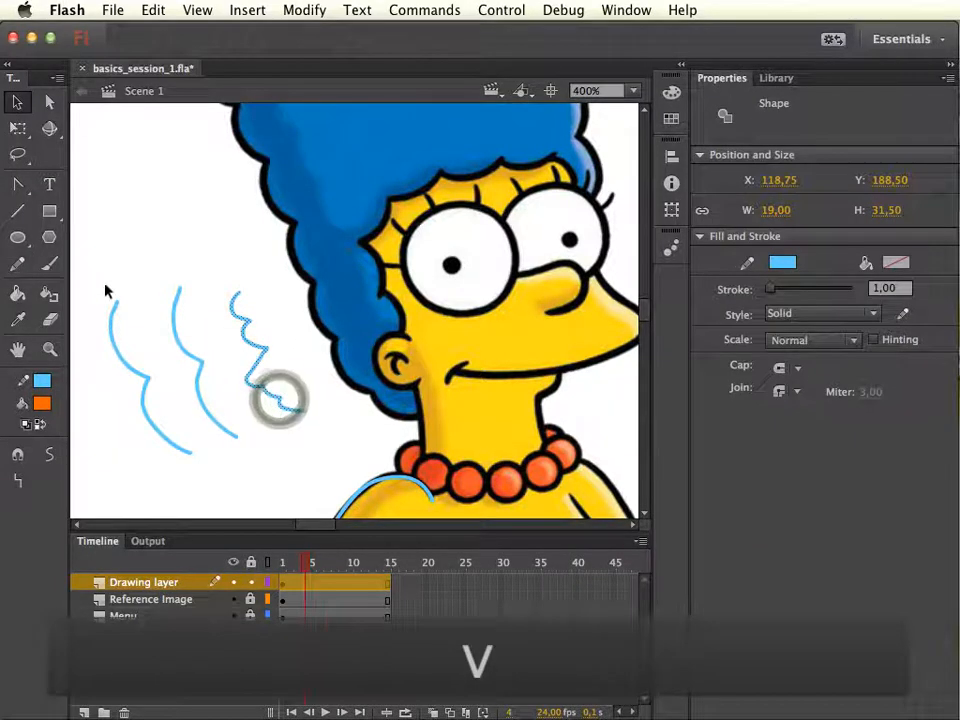
mouse_move(93, 278)
mouse_down()
mouse_move(253, 401)
mouse_move(313, 484)
mouse_move(305, 475)
mouse_up()
key(BackSpace)
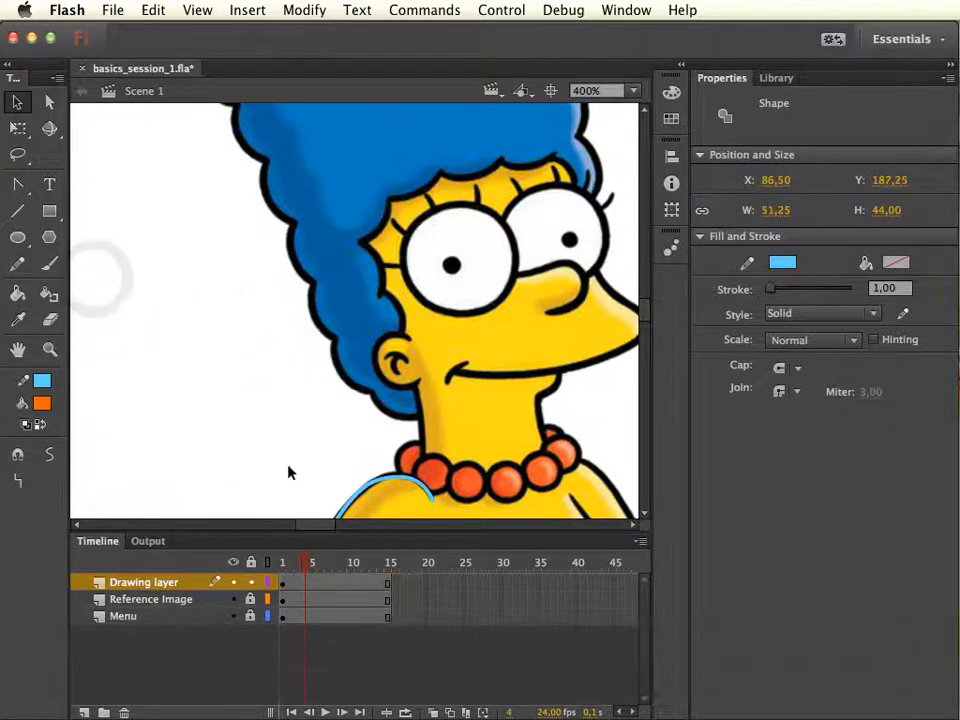
Set the Pencil mode back to Smooth and trace the scalloped back edge of Marge's hair behind the ear down to the neck.
key(y)
click(49, 454)
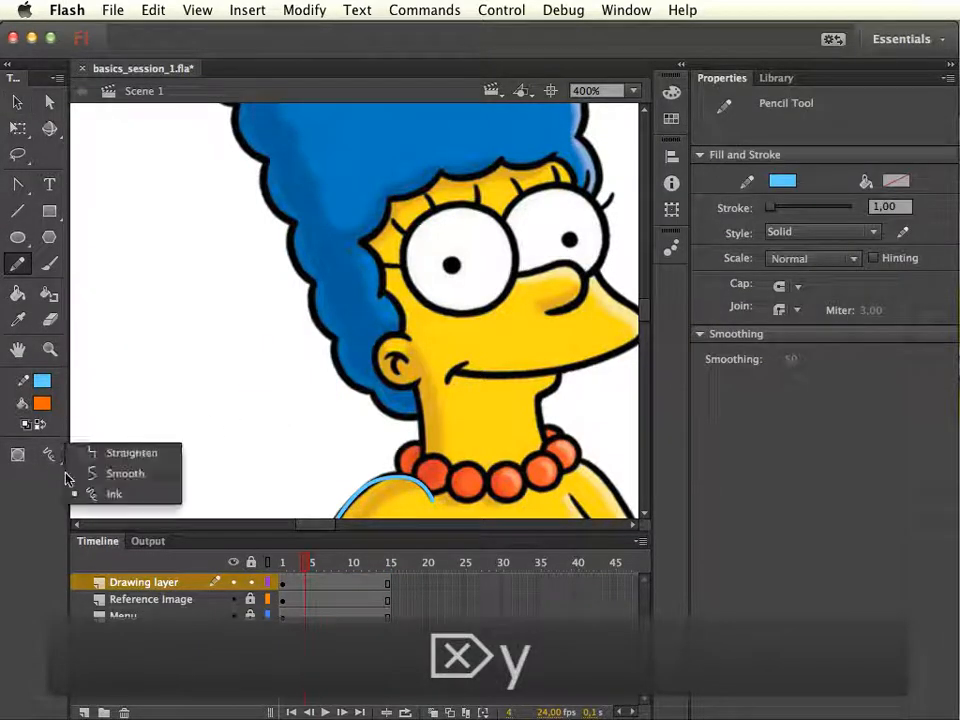
click(96, 472)
drag(405, 256, 404, 319)
click(321, 340)
mouse_move(295, 289)
mouse_down()
mouse_move(308, 329)
mouse_move(324, 342)
mouse_move(329, 379)
mouse_move(347, 396)
mouse_move(348, 431)
mouse_move(393, 476)
mouse_move(424, 481)
mouse_up()
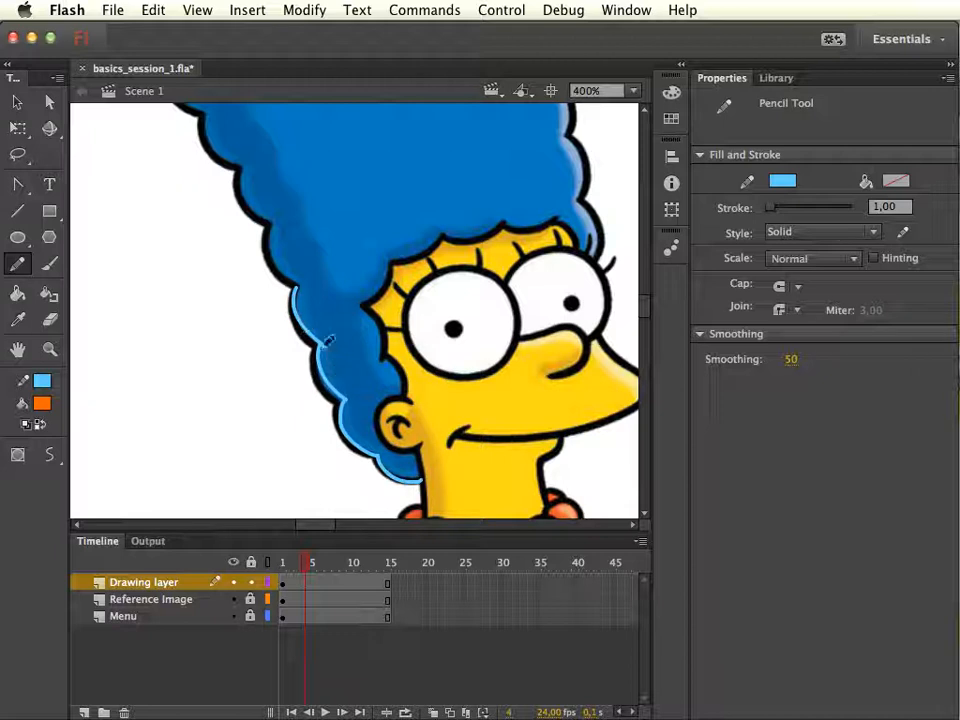
key(super+z)
mouse_move(296, 287)
mouse_down()
mouse_move(320, 341)
mouse_move(321, 366)
mouse_move(346, 396)
mouse_move(354, 443)
mouse_move(423, 473)
mouse_up()
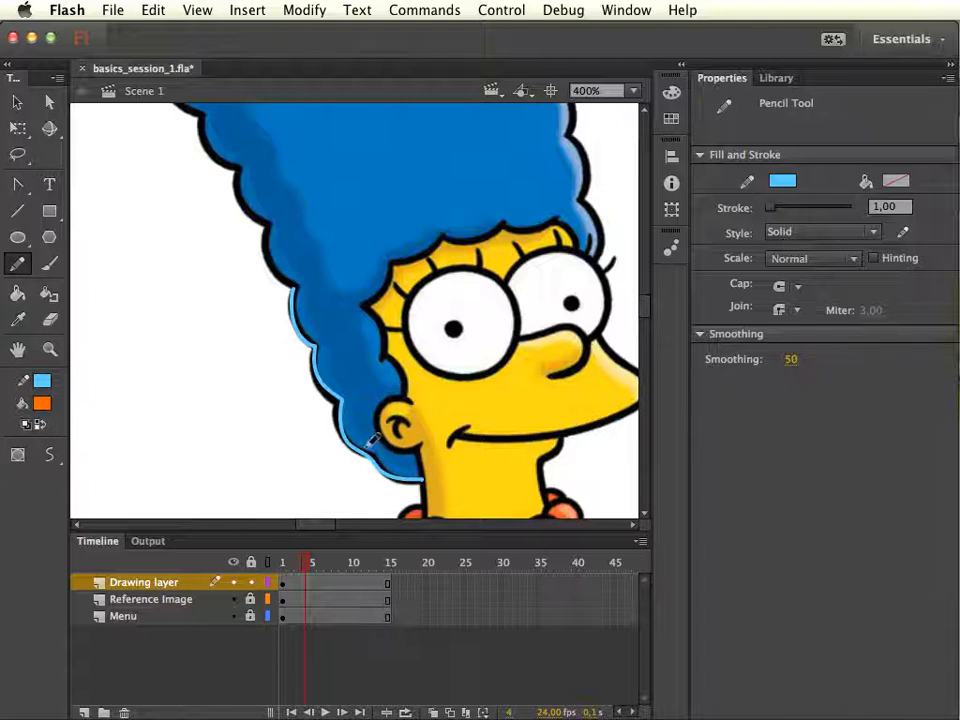
Trace the next three scallops up the back edge of the hair with the Pencil tool, joining the stroke to the traced lower section.
drag(330, 278, 360, 326)
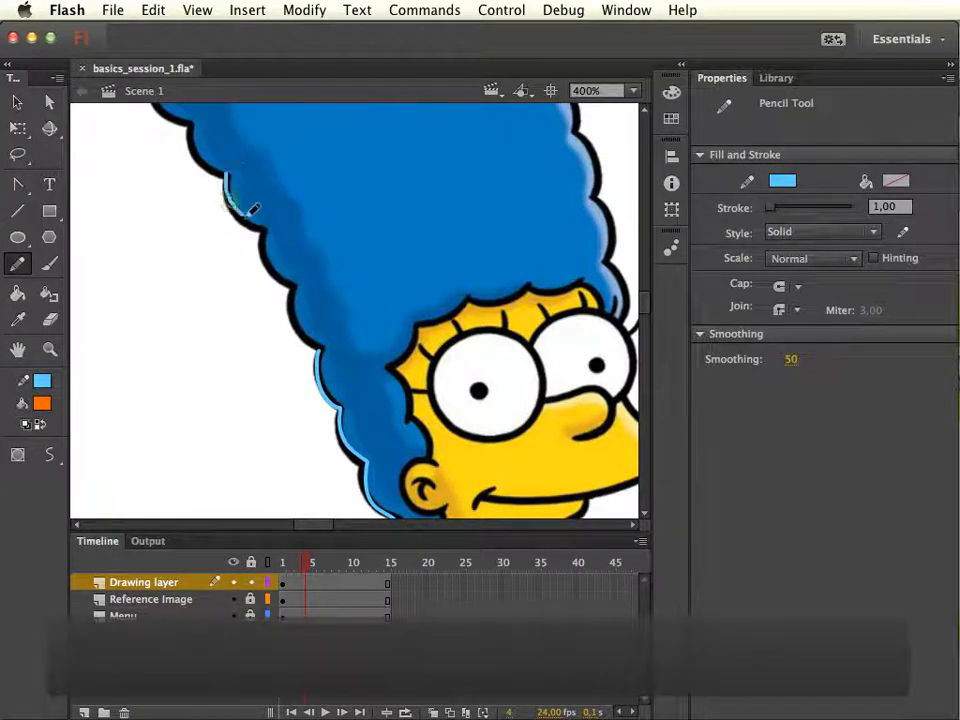
mouse_move(226, 182)
mouse_down()
mouse_move(292, 272)
mouse_move(324, 353)
mouse_up()
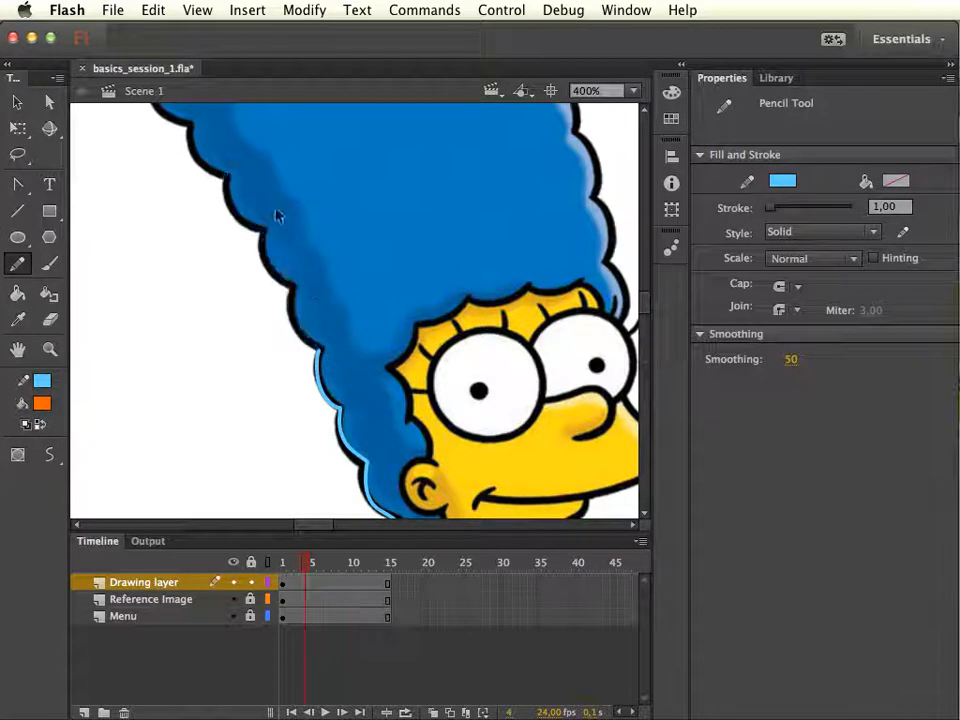
key(super+z)
mouse_move(229, 175)
mouse_down()
mouse_move(248, 222)
mouse_move(270, 224)
mouse_move(266, 256)
mouse_move(301, 281)
mouse_move(328, 346)
mouse_up()
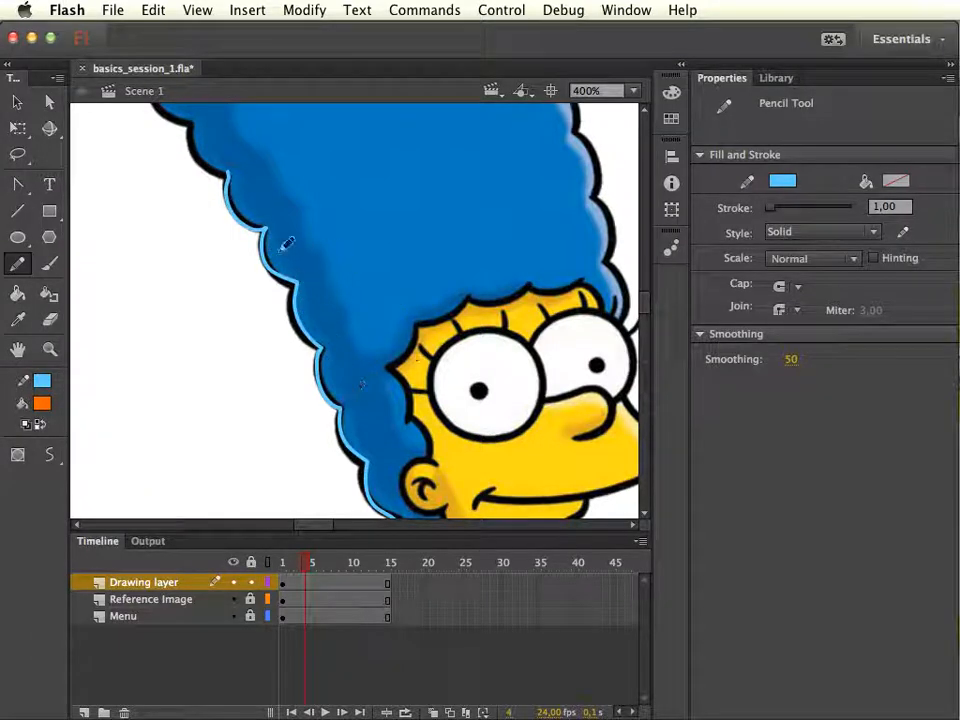
Continue the Pencil outline along three more scallops higher up the hair's back edge, ending at the existing stroke.
key(space)
drag(293, 180, 387, 359)
click(216, 238)
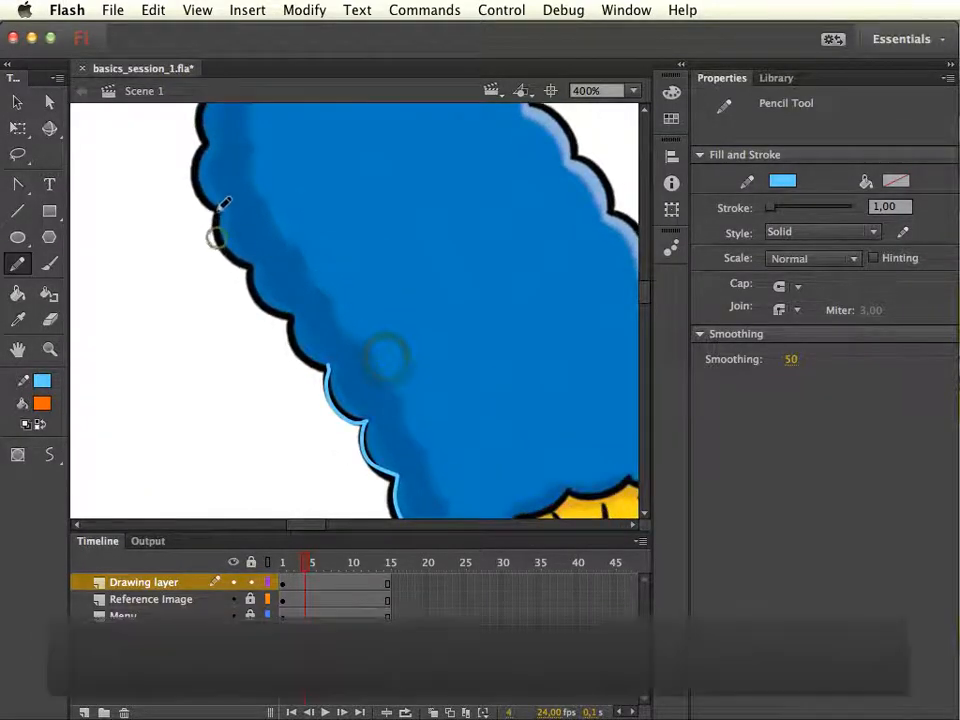
mouse_move(216, 230)
mouse_down()
mouse_move(255, 268)
mouse_move(260, 300)
mouse_move(293, 314)
mouse_move(332, 364)
mouse_up()
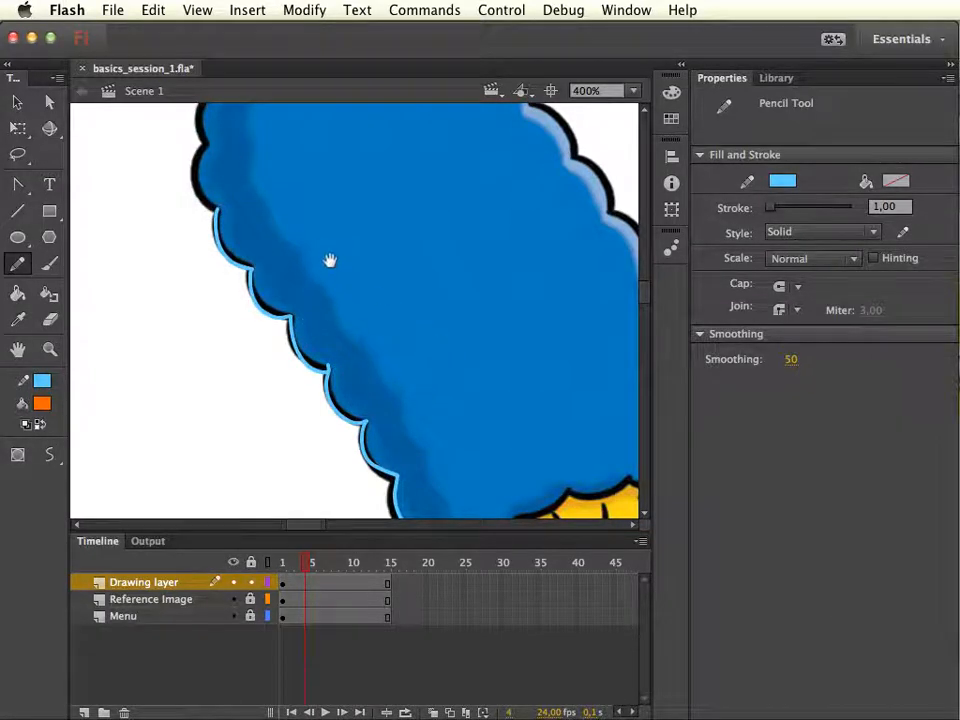
Undo the last pencil stroke and trace the three scallops on the upper back of the hair, joining the existing outline below.
drag(330, 260, 364, 313)
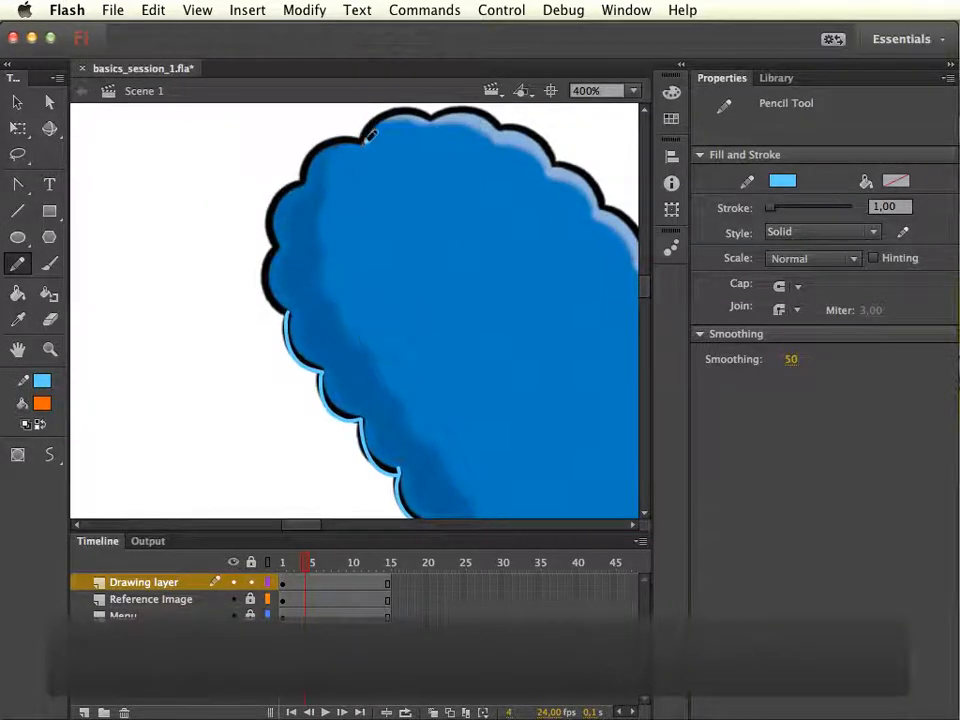
key(super+z)
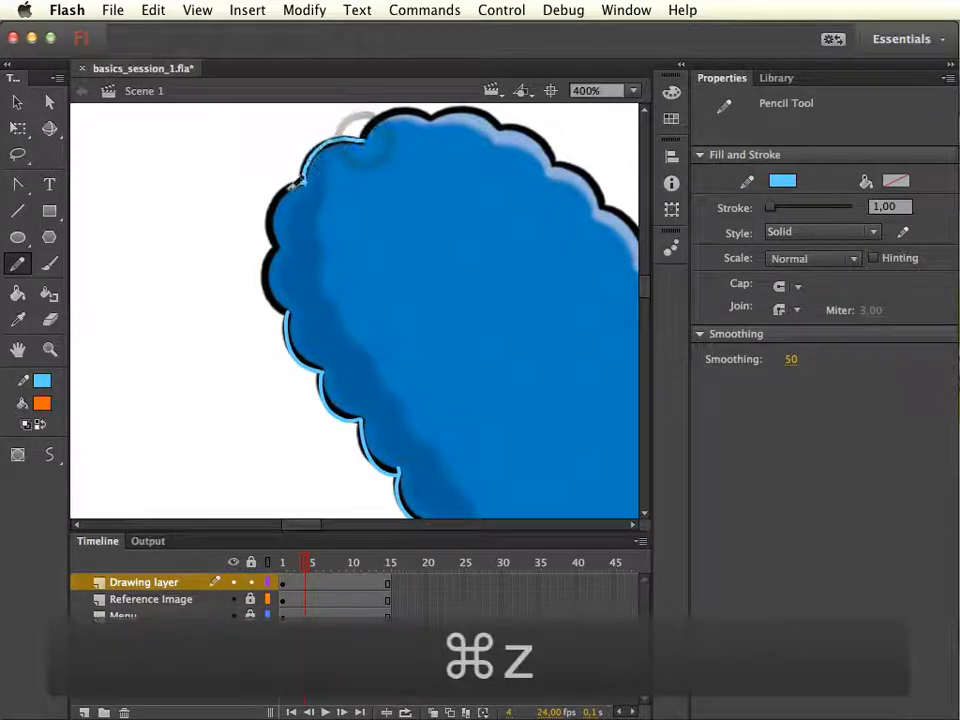
mouse_move(362, 140)
mouse_down()
mouse_move(284, 230)
mouse_move(274, 257)
mouse_up()
drag(289, 302, 291, 306)
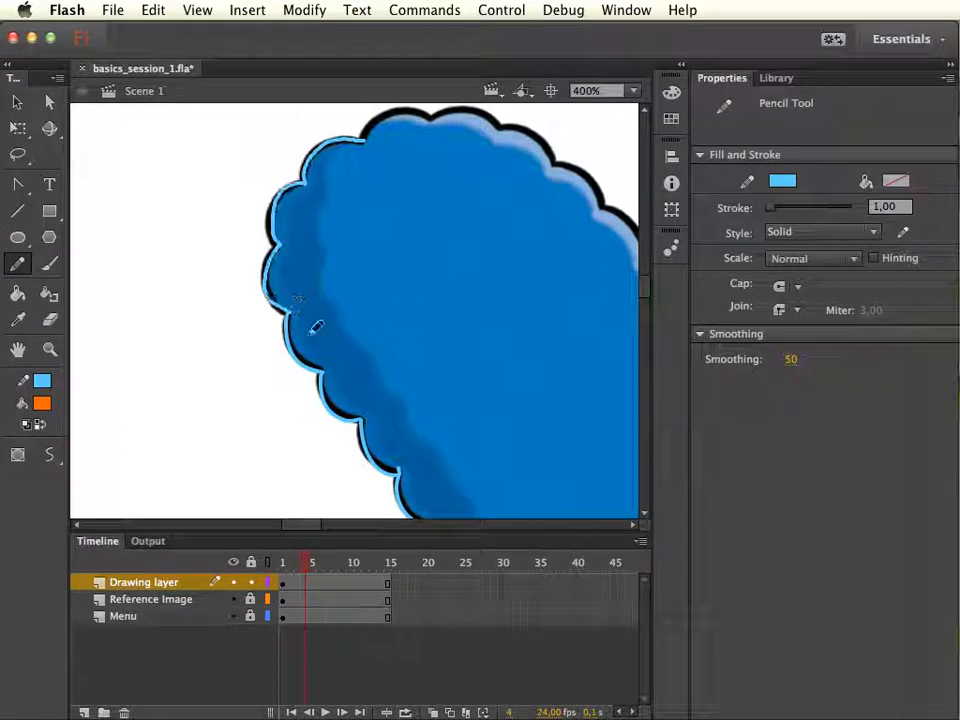
Select the traced hair segment just below the new join to inspect it, and clear the selection.
key(v)
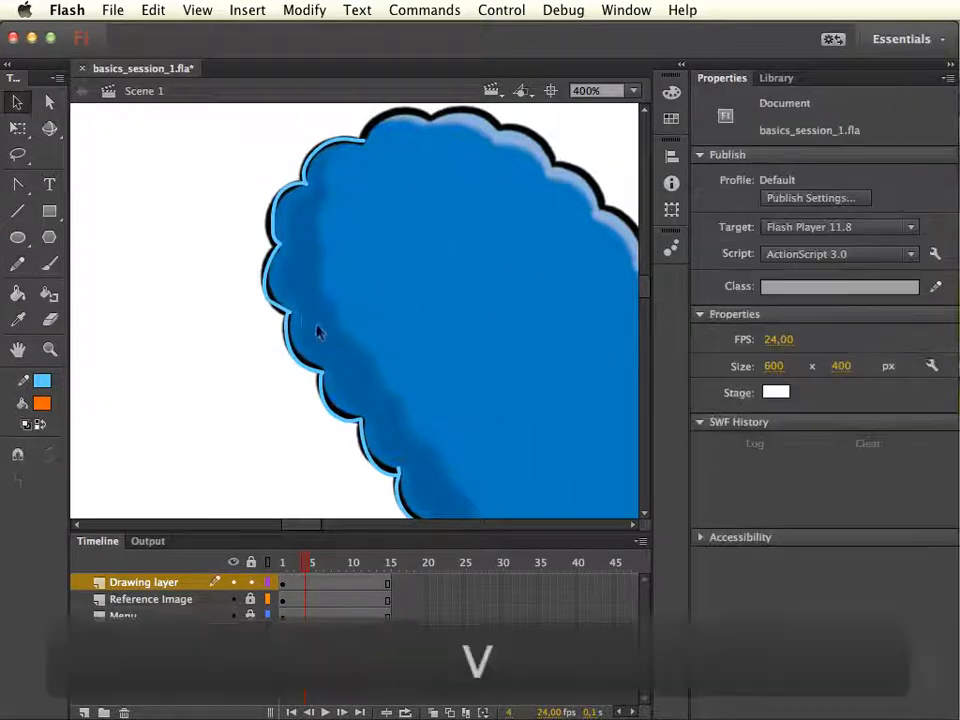
click(282, 318)
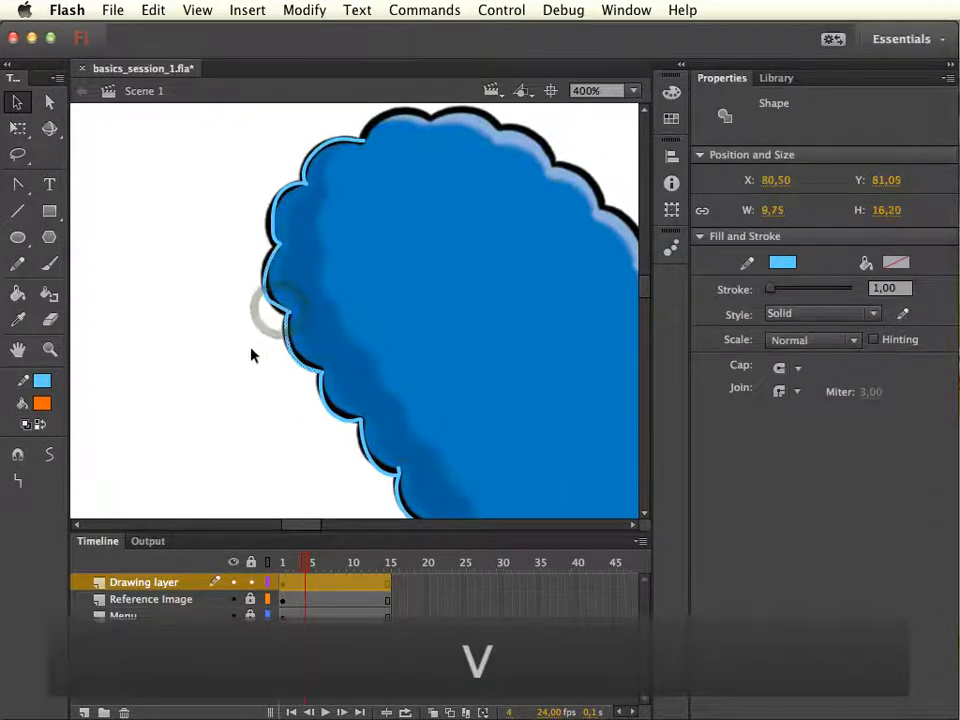
click(253, 346)
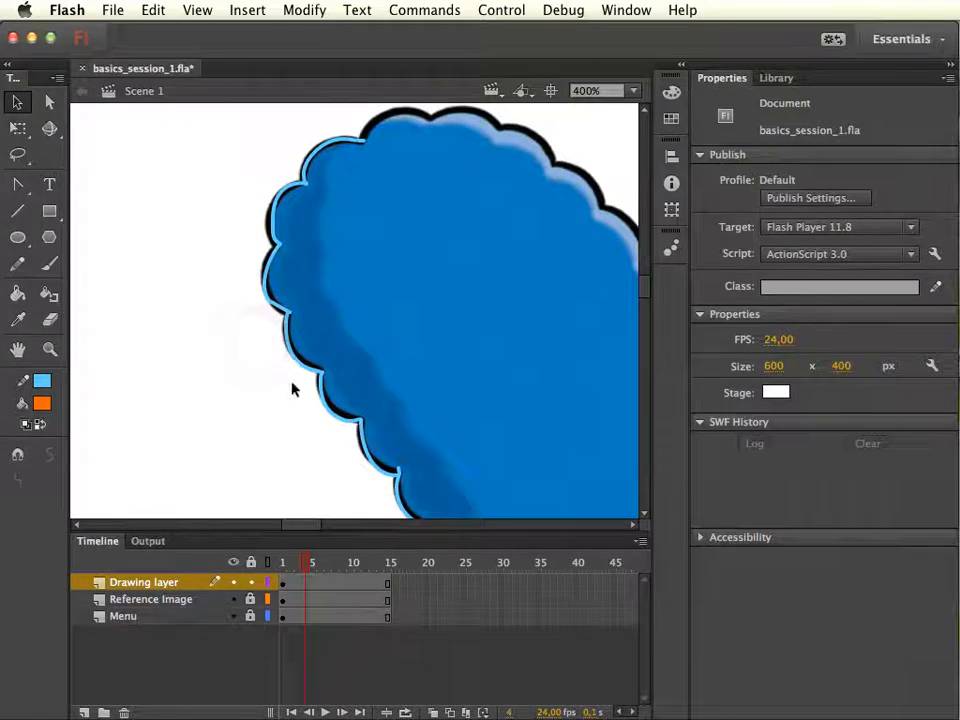
Enable Object Drawing for the Pencil tool and draw two crossing curves in the empty area beside the hair.
key(y)
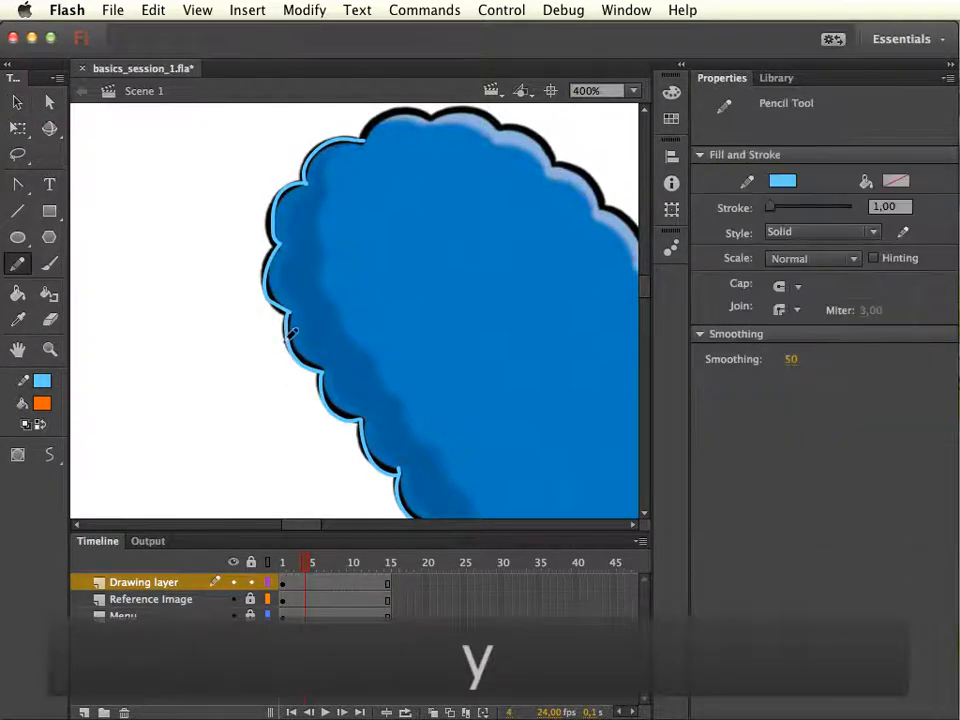
click(17, 455)
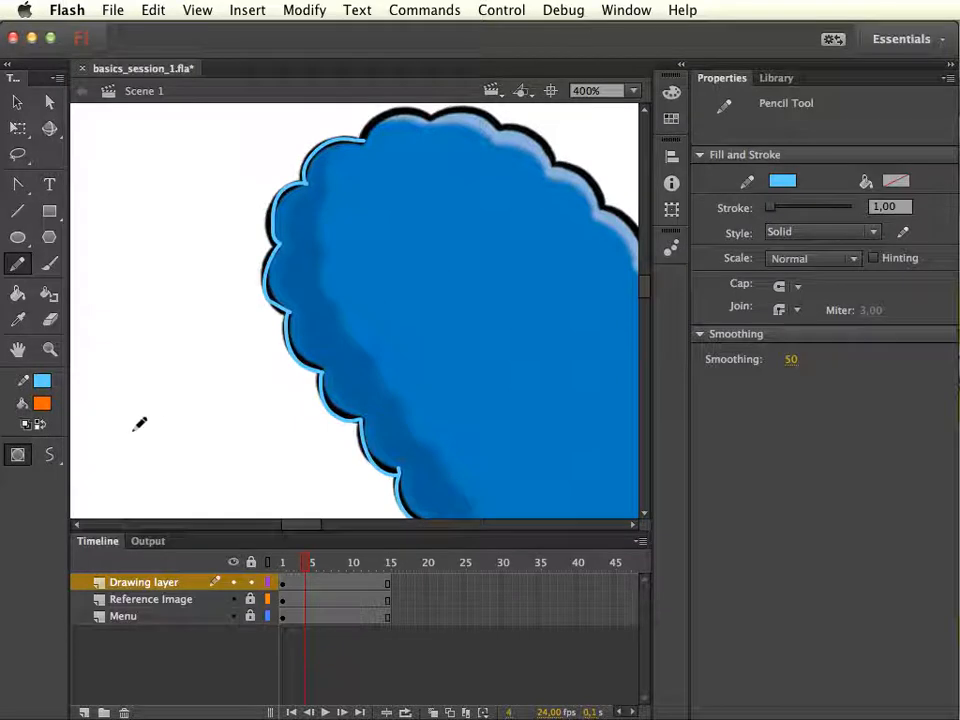
drag(202, 374, 200, 375)
mouse_move(109, 403)
mouse_down()
mouse_move(171, 421)
mouse_move(180, 329)
mouse_up()
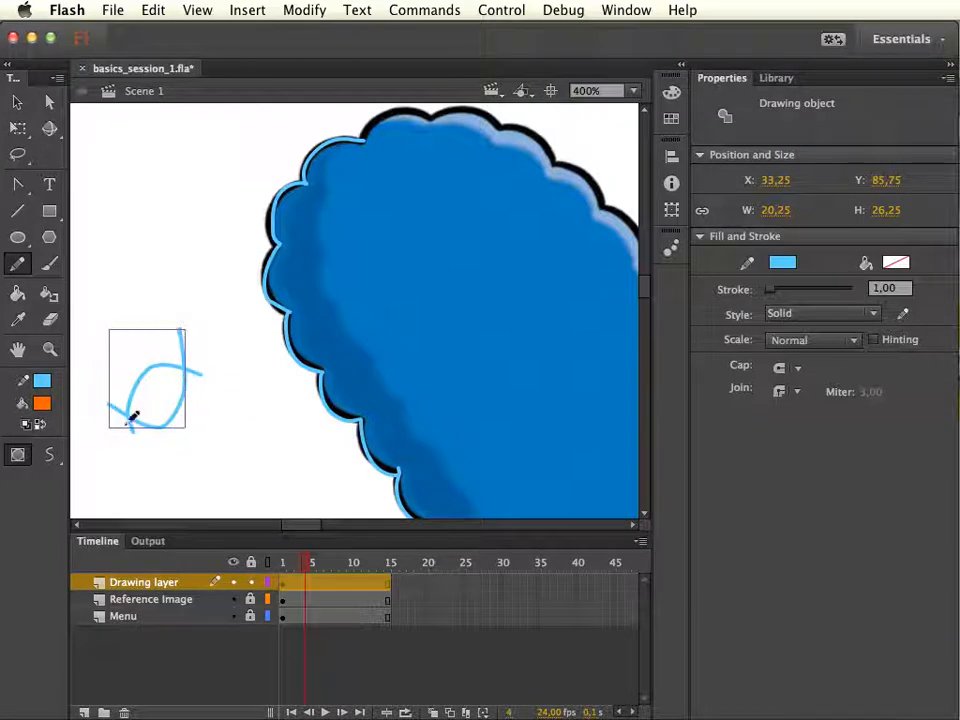
Select the two crossing demonstration strokes separately and together to examine how drawing objects behave where they overlap.
key(v)
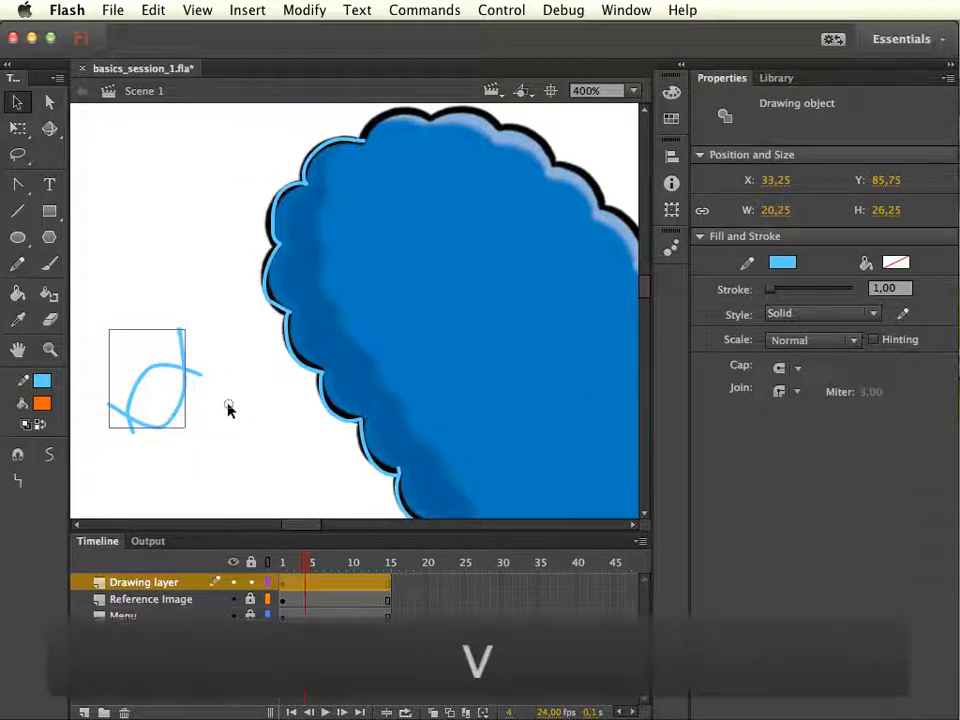
click(229, 401)
click(176, 408)
key(super+z)
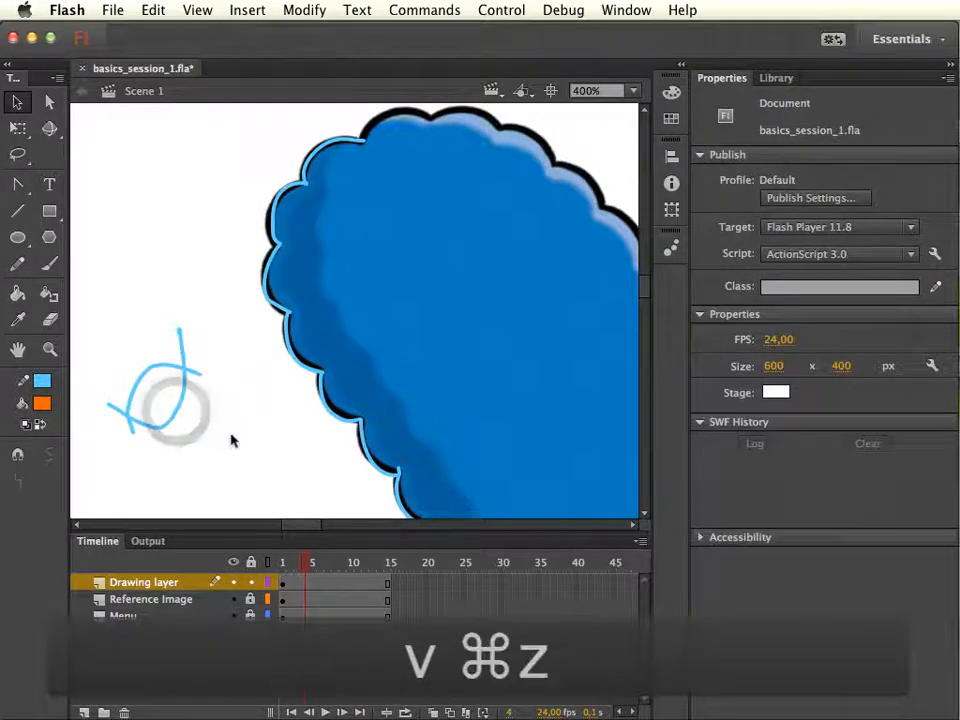
click(170, 428)
mouse_move(189, 425)
mouse_down()
mouse_move(238, 441)
mouse_move(195, 425)
mouse_up()
click(181, 349)
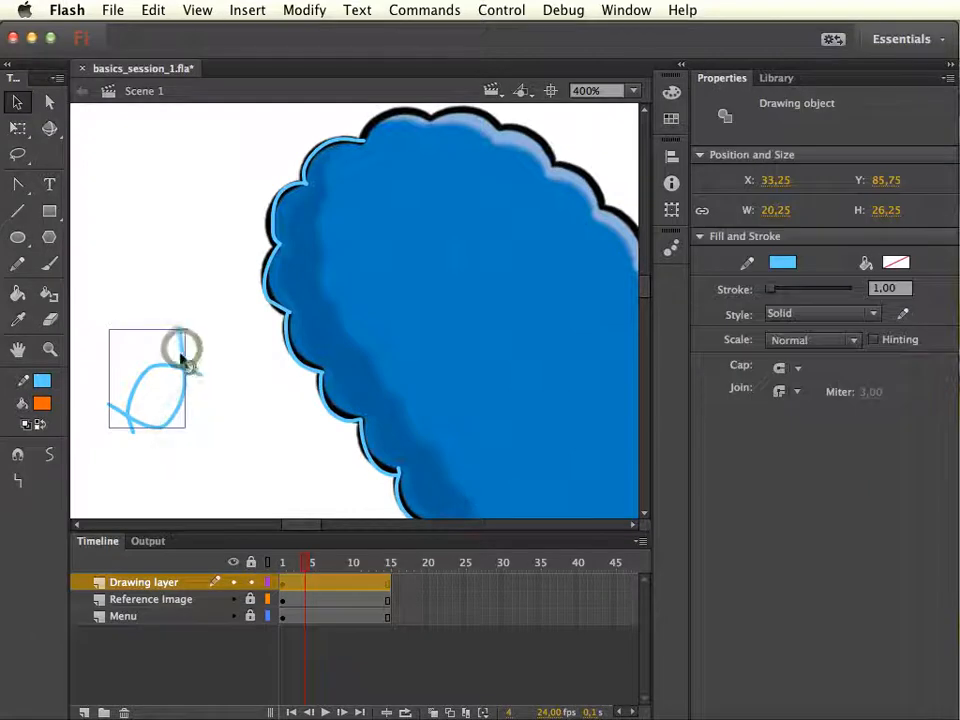
shift+click(194, 369)
click(226, 348)
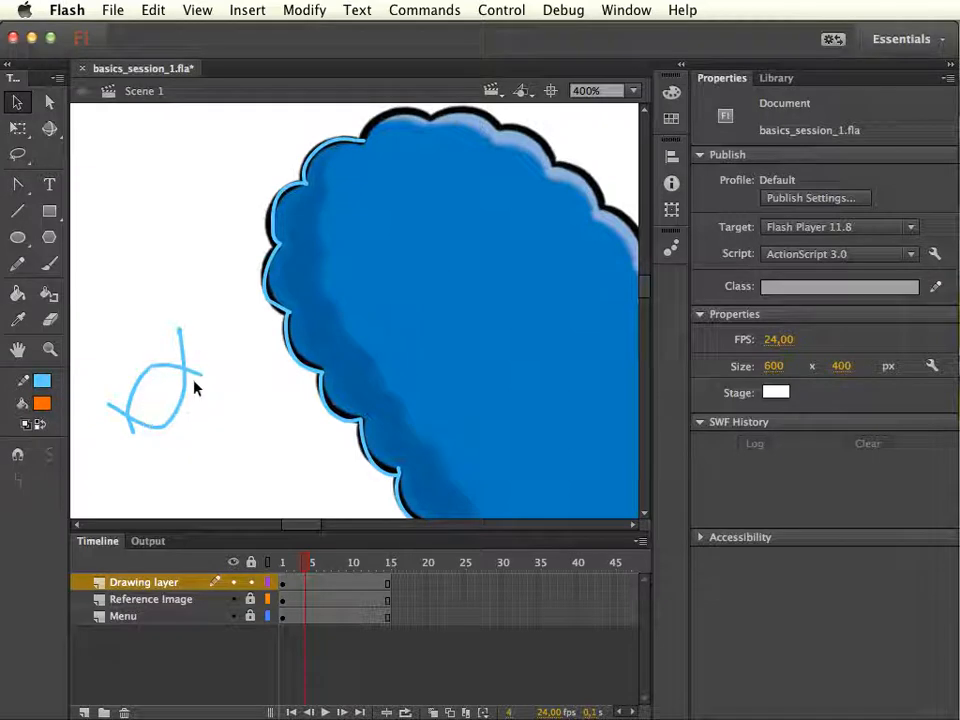
Try to fill the area between the crossing strokes with orange using the Paint Bucket, and open one drawing object before returning to Scene 1.
key(k)
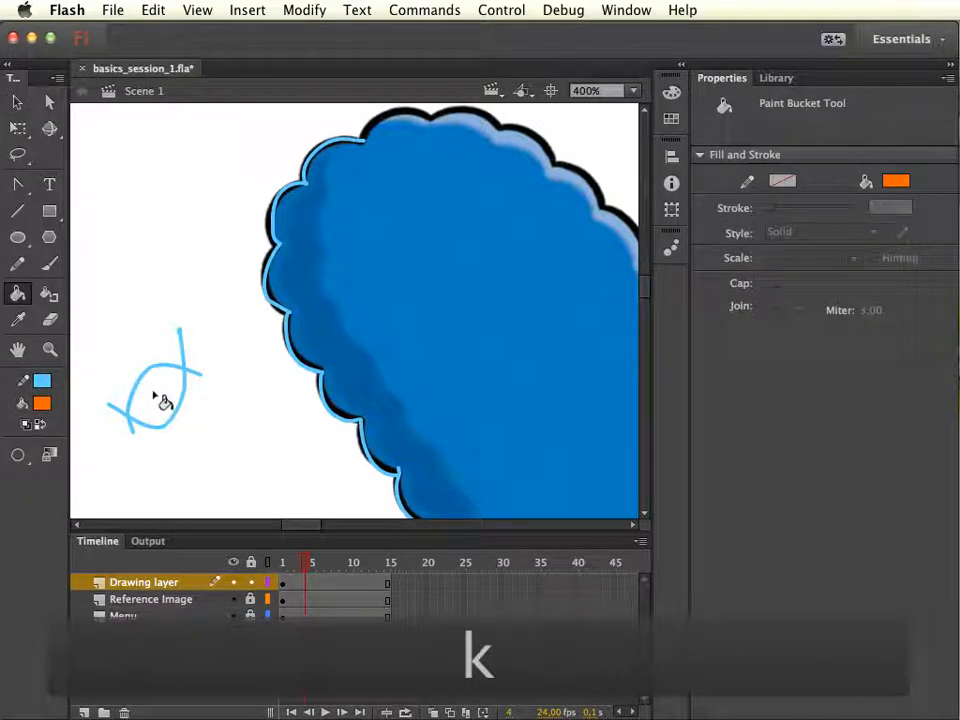
click(155, 392)
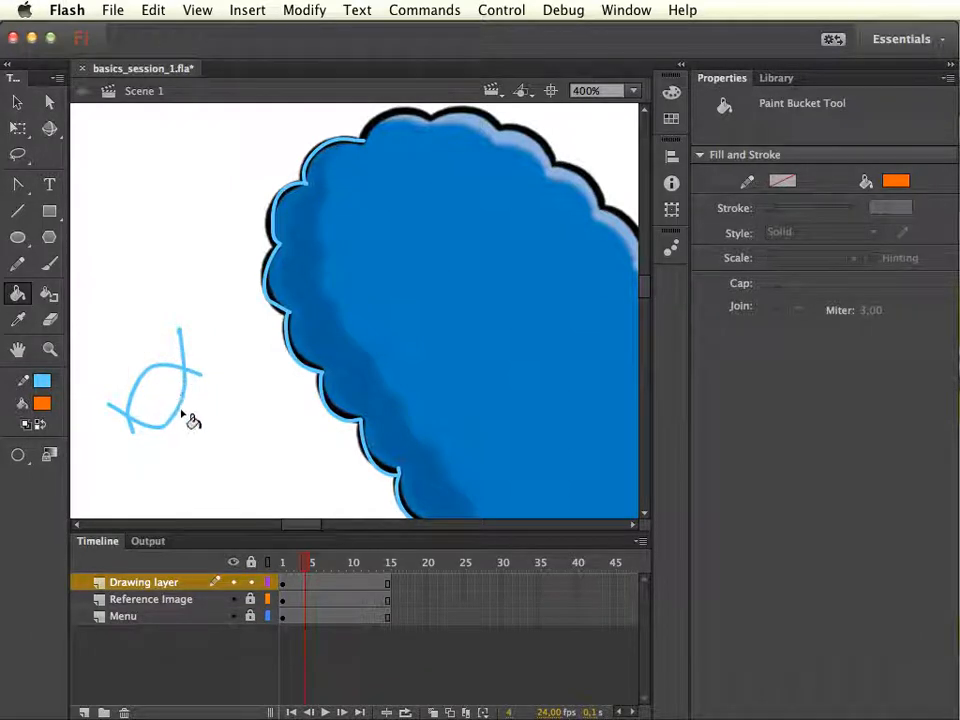
key(v)
double_click(173, 422)
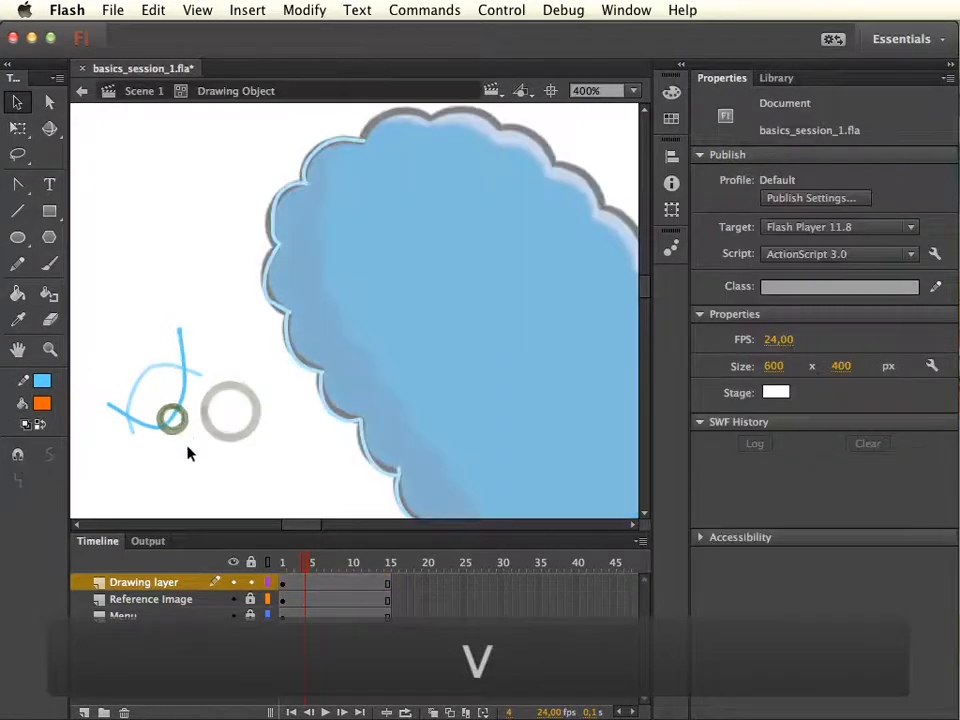
click(141, 91)
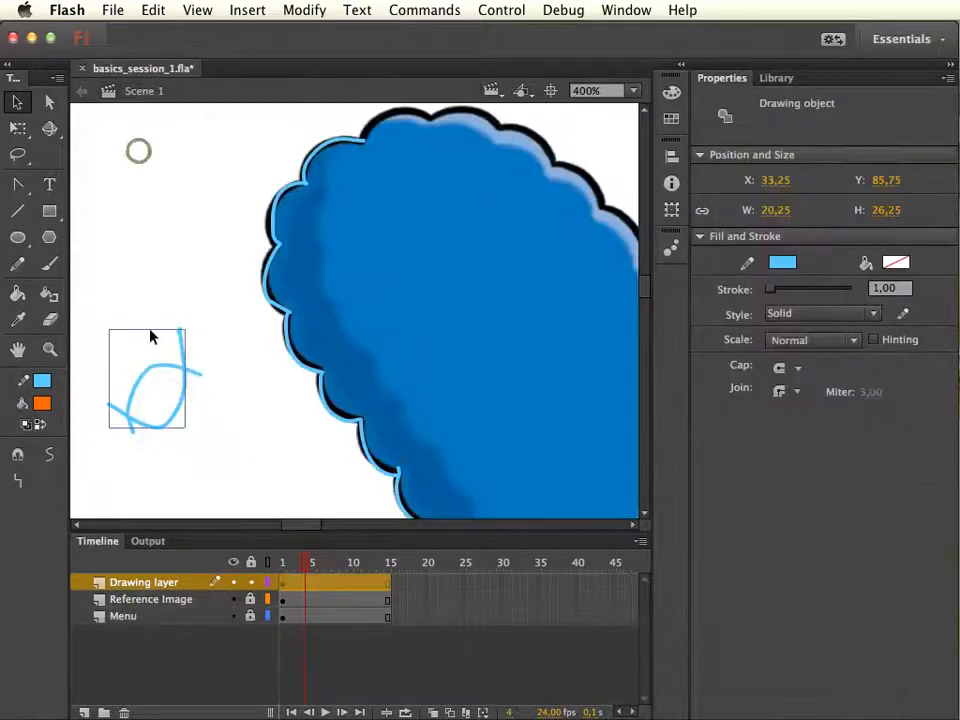
Delete both demonstration drawing objects and draw two new crossing pencil curves beside the hair with Object Drawing off.
mouse_move(90, 306)
mouse_down()
mouse_move(236, 480)
mouse_move(231, 474)
mouse_up()
key(Delete)
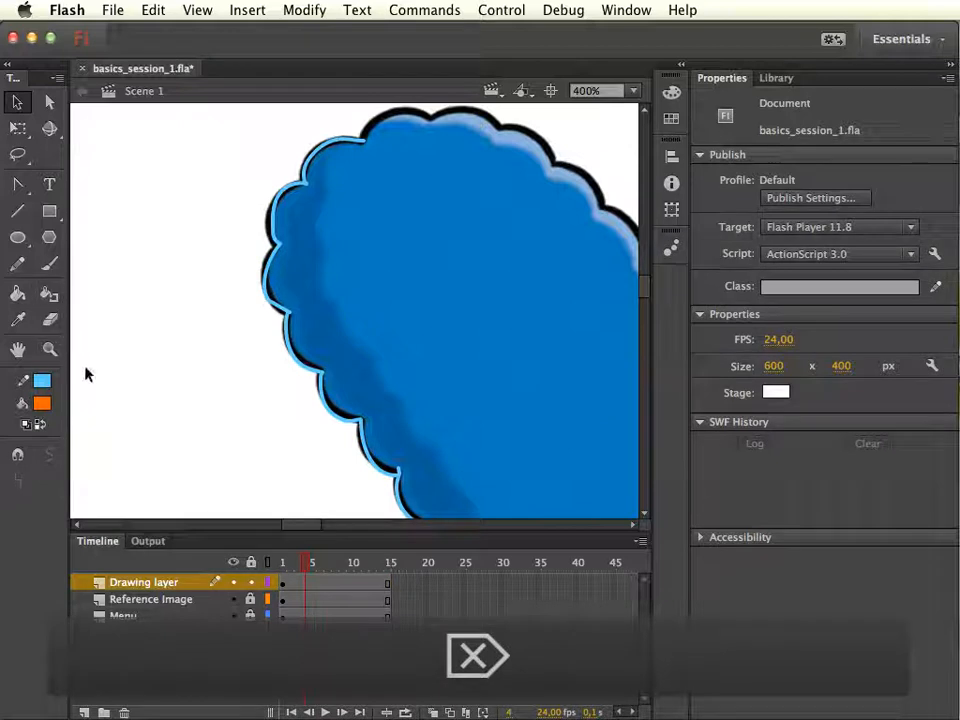
key(y)
mouse_move(159, 463)
mouse_down()
mouse_move(142, 428)
mouse_move(214, 368)
mouse_move(190, 378)
mouse_move(175, 330)
mouse_up()
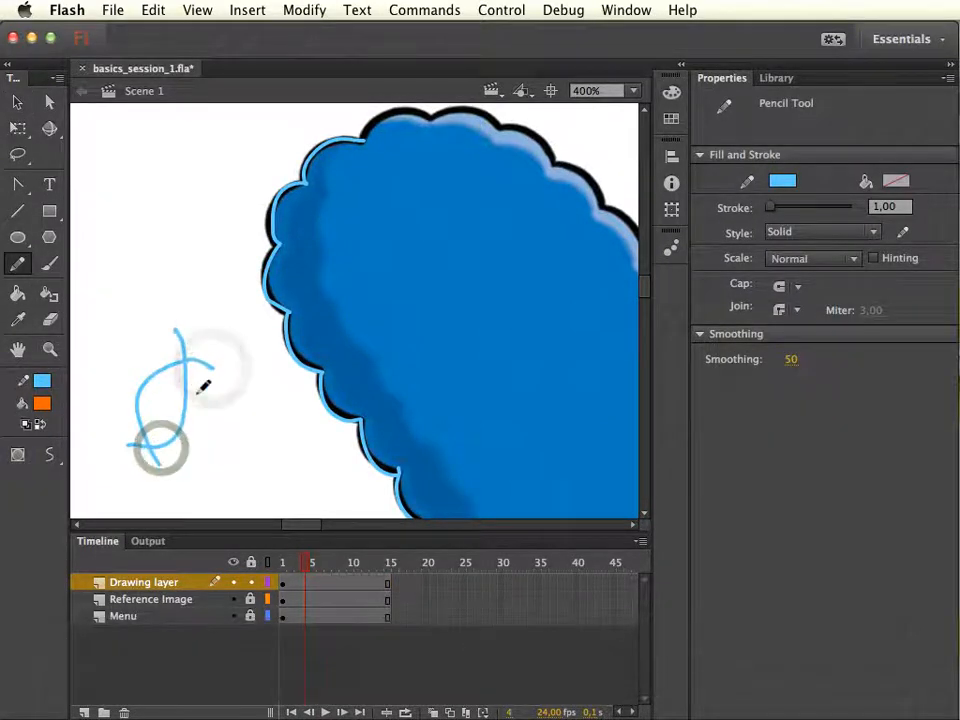
Fill the area enclosed by the new crossing strokes with orange using the Paint Bucket, and delete the whole demonstration shape.
key(k)
click(170, 420)
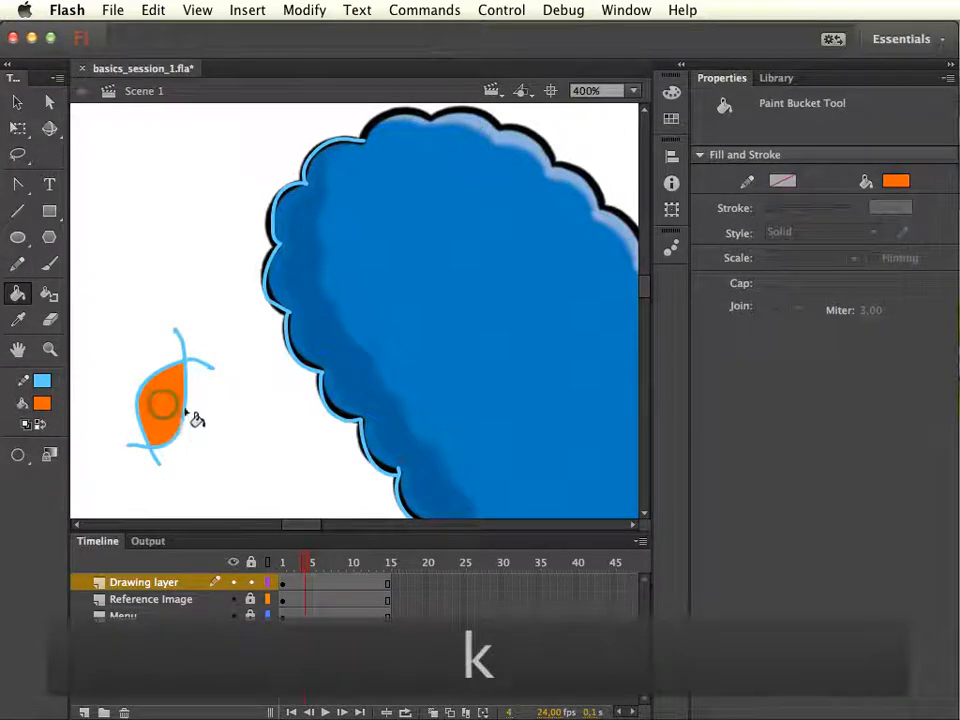
key(v)
mouse_move(90, 306)
mouse_down()
mouse_move(206, 465)
mouse_move(250, 501)
mouse_up()
key(Delete)
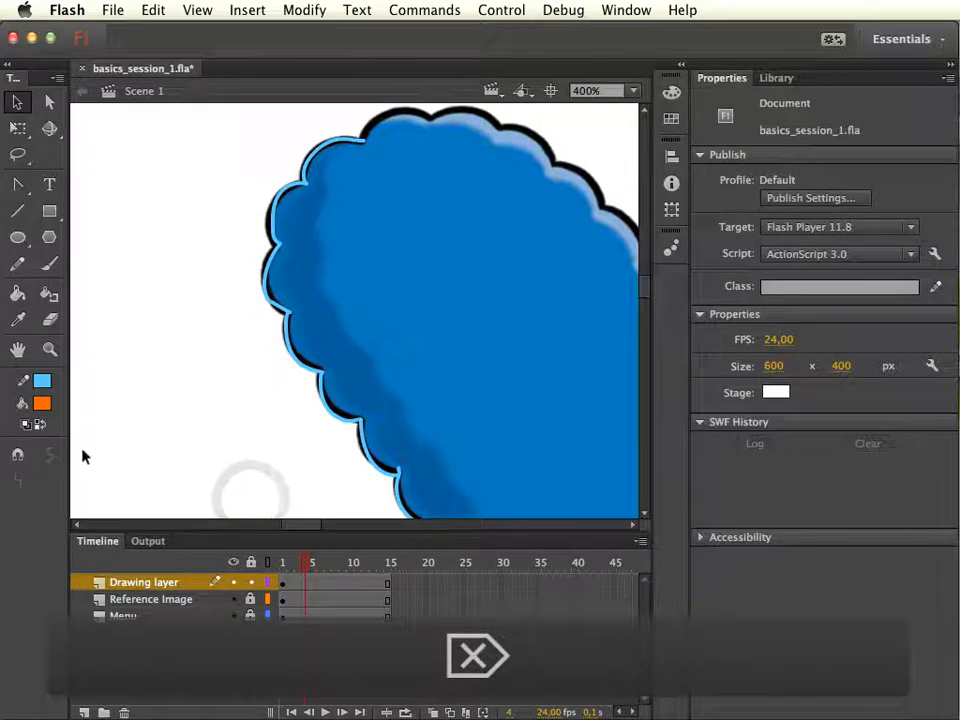
Trace the scallops across the top of the hair and down its upper front edge with the Pencil tool.
drag(448, 291, 331, 396)
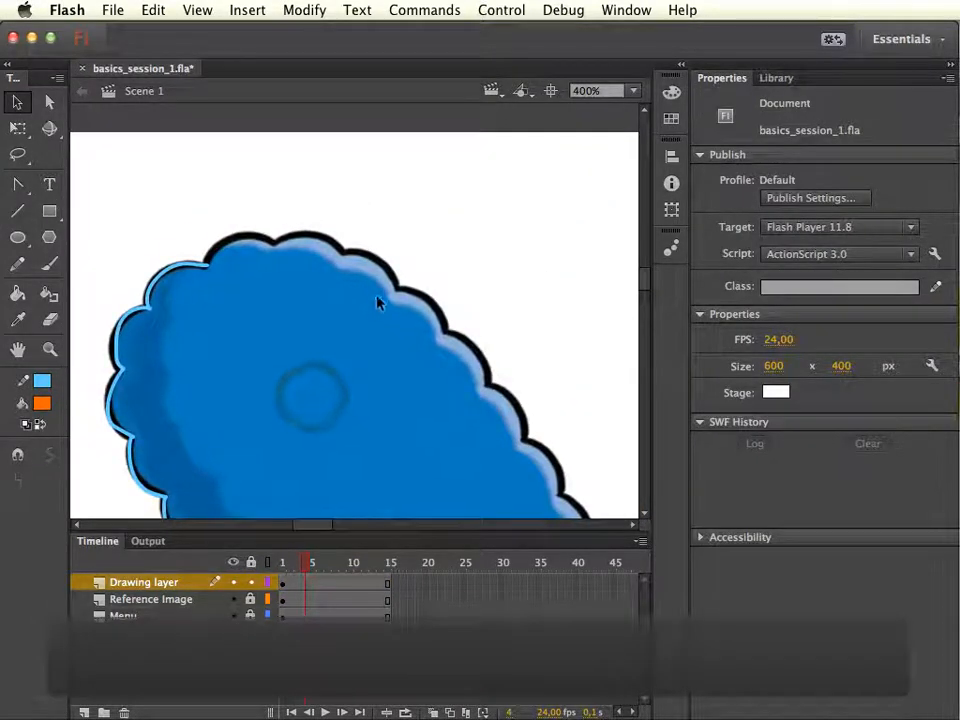
key(y)
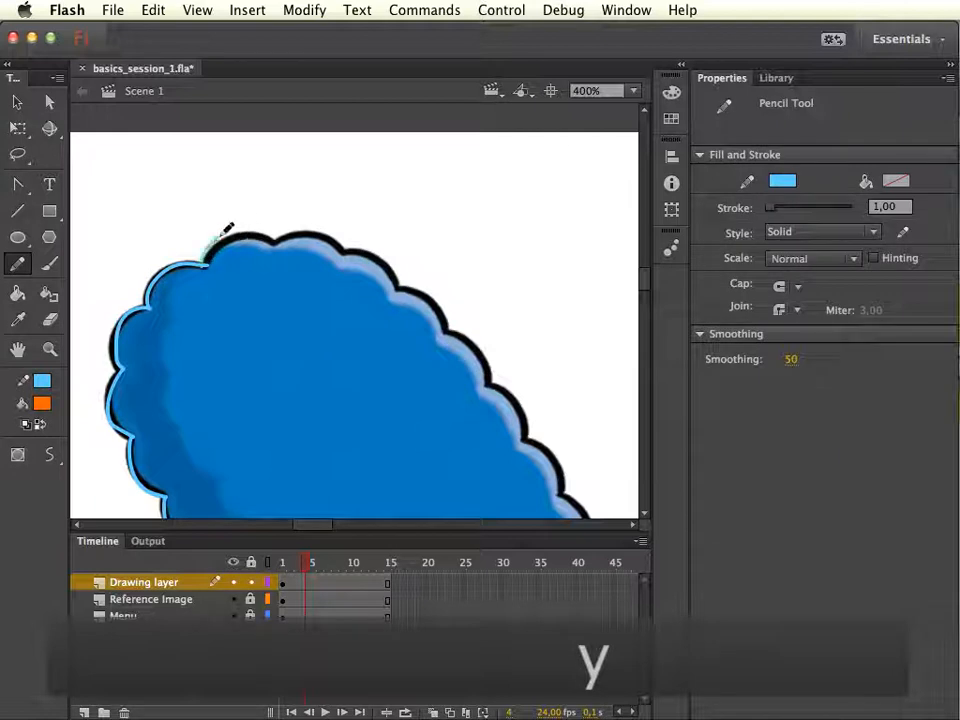
mouse_move(228, 229)
mouse_down()
mouse_move(332, 236)
mouse_move(390, 263)
mouse_move(399, 289)
mouse_move(441, 333)
mouse_up()
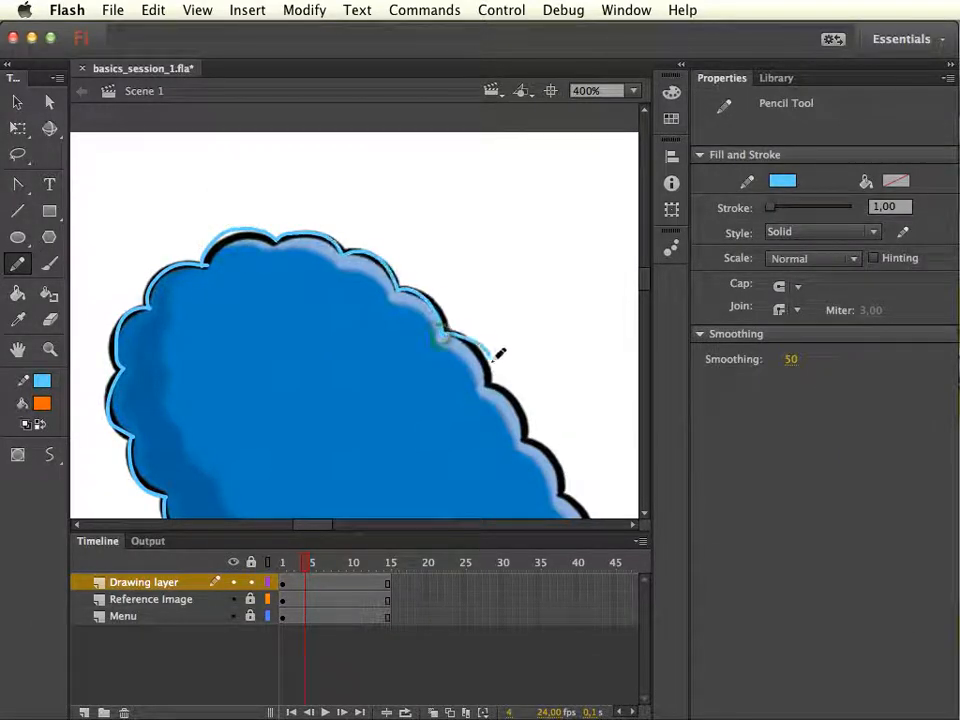
mouse_move(497, 356)
mouse_down()
mouse_move(528, 432)
mouse_move(565, 466)
mouse_move(502, 230)
mouse_move(484, 201)
mouse_up()
Continue the Pencil outline down the remaining scallops of the hair's front edge to the eye.
key(space)
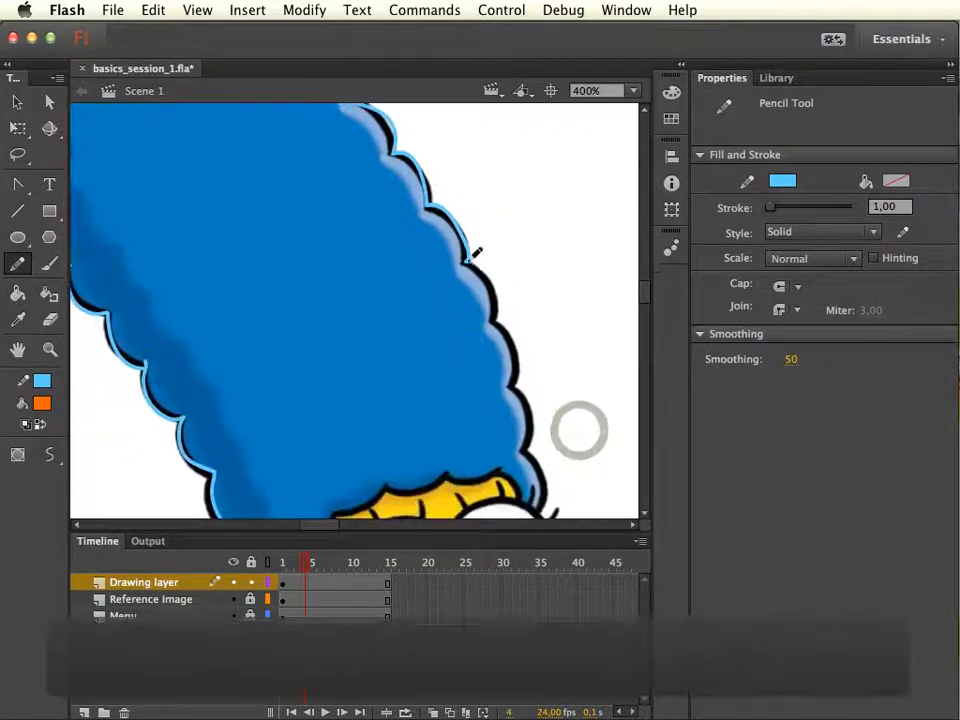
mouse_move(470, 261)
mouse_down()
mouse_move(496, 327)
mouse_move(518, 344)
mouse_move(520, 385)
mouse_move(534, 440)
mouse_up()
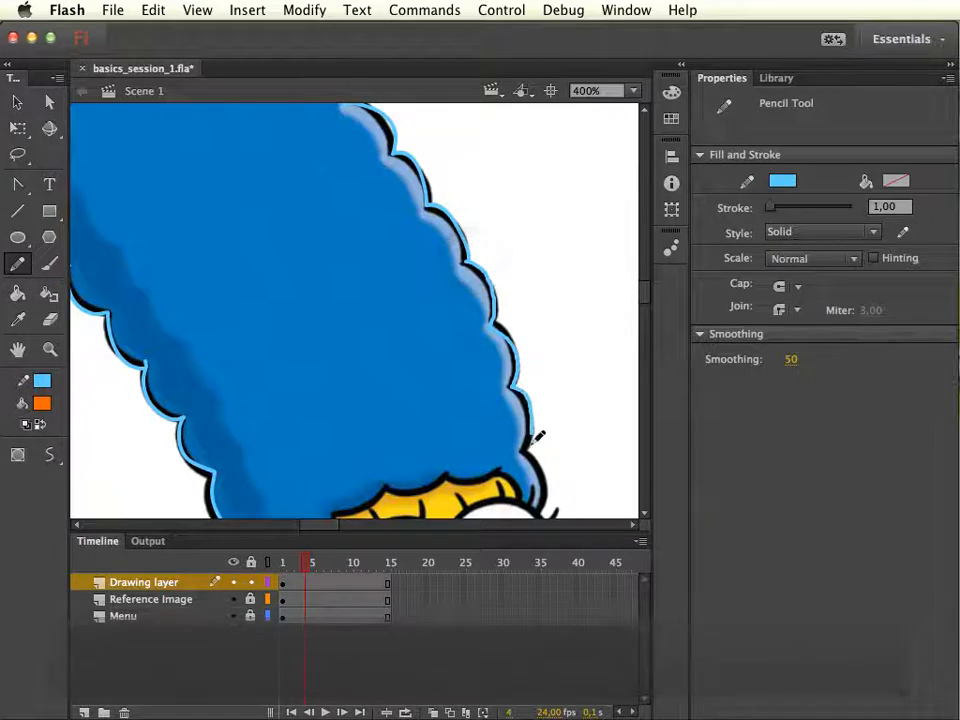
key(space)
mouse_move(594, 407)
mouse_down()
mouse_move(579, 315)
mouse_move(550, 233)
mouse_up()
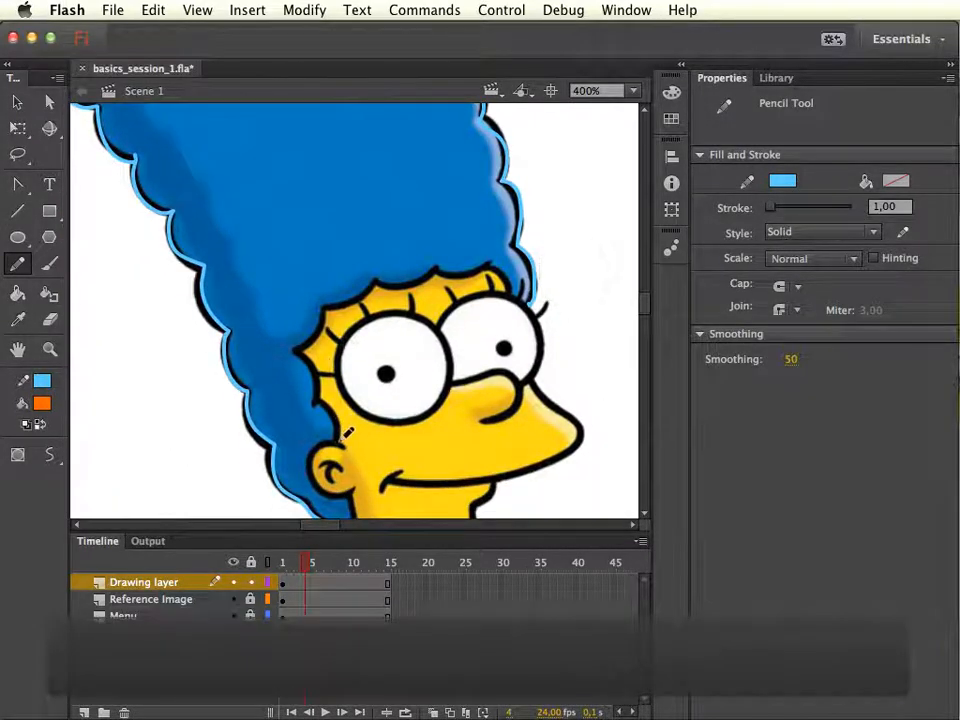
Trace the inner hairline from the ear up to the temple and across the forehead, redoing the first stroke, and add the front eyelash.
mouse_move(334, 405)
mouse_down()
mouse_move(316, 405)
mouse_move(298, 350)
mouse_move(312, 338)
mouse_up()
key(super+z)
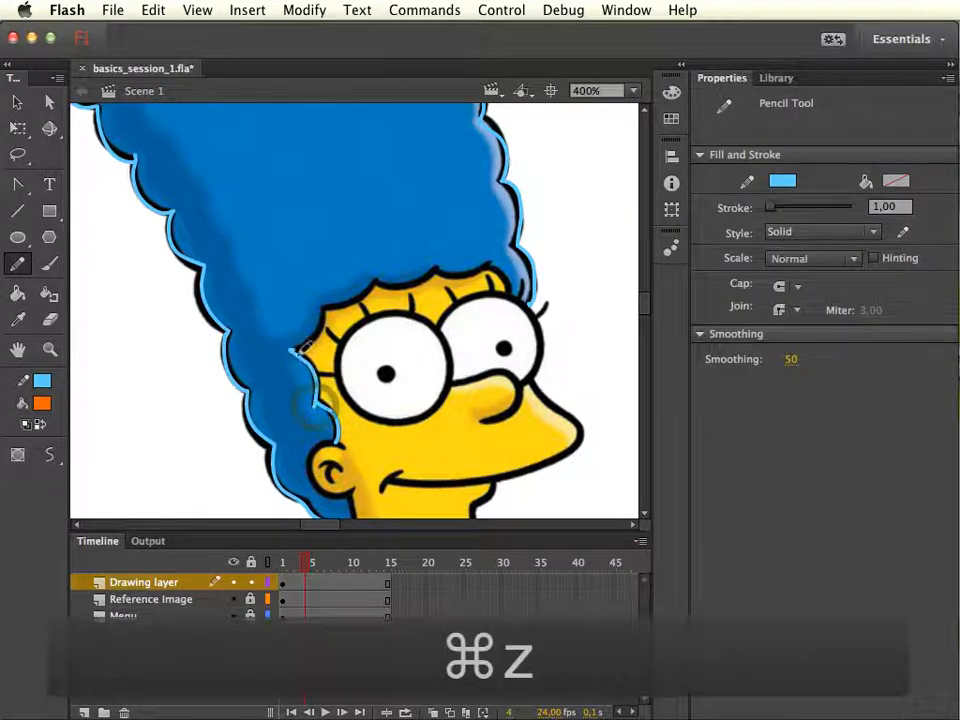
drag(292, 351, 322, 305)
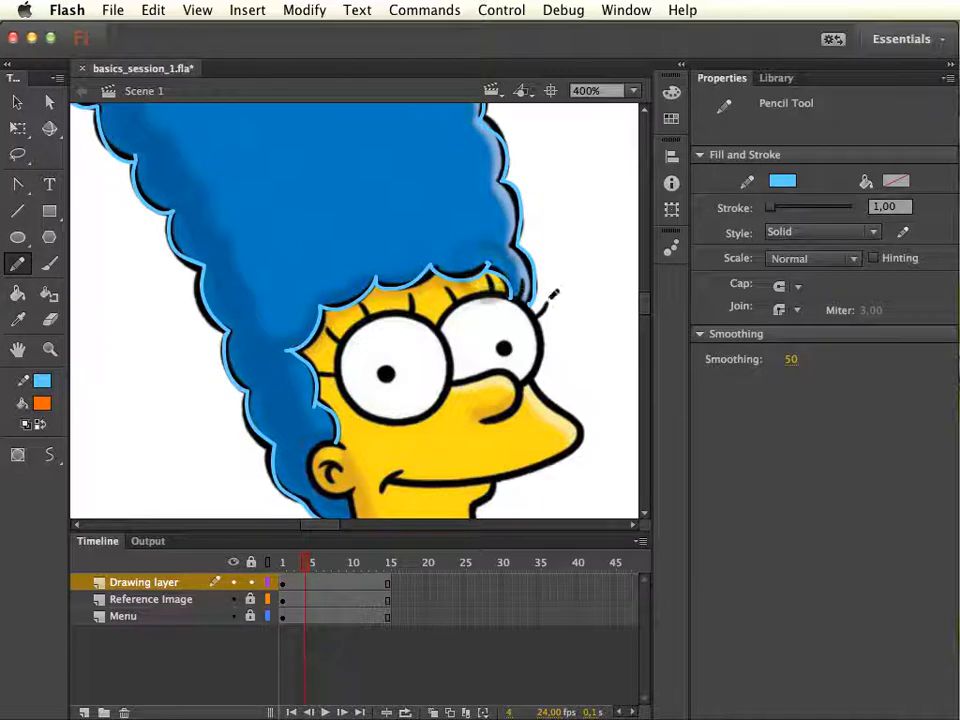
drag(515, 303, 525, 298)
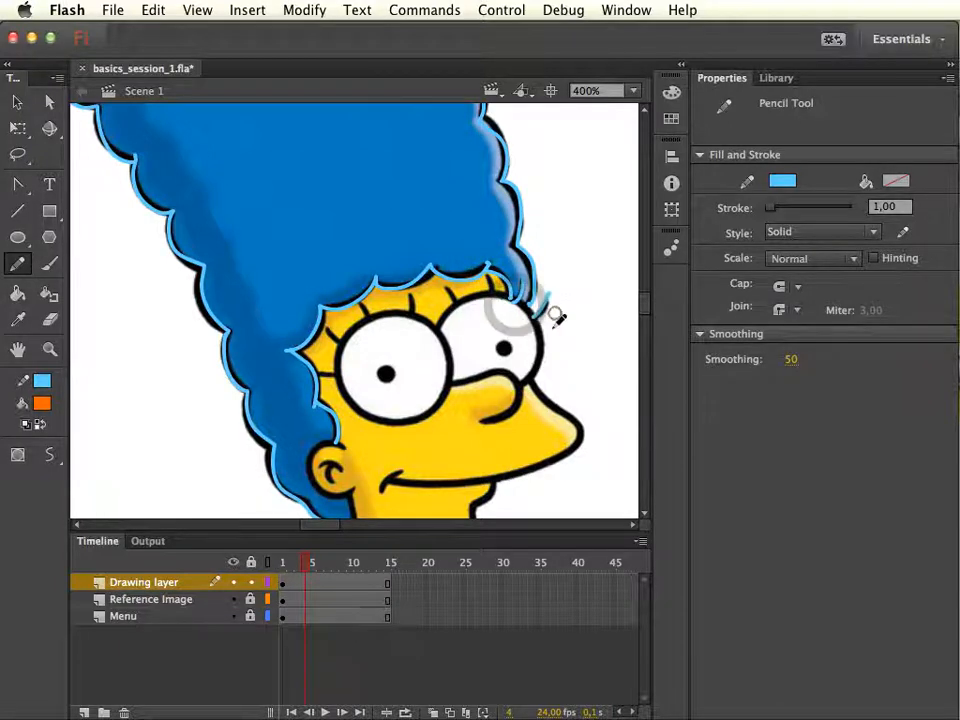
Trace the face profile from the front eye around the upper lip and chin down the neck to the necklace, redoing the first stroke.
key(super+minus)
key(super+minus)
drag(580, 342, 459, 356)
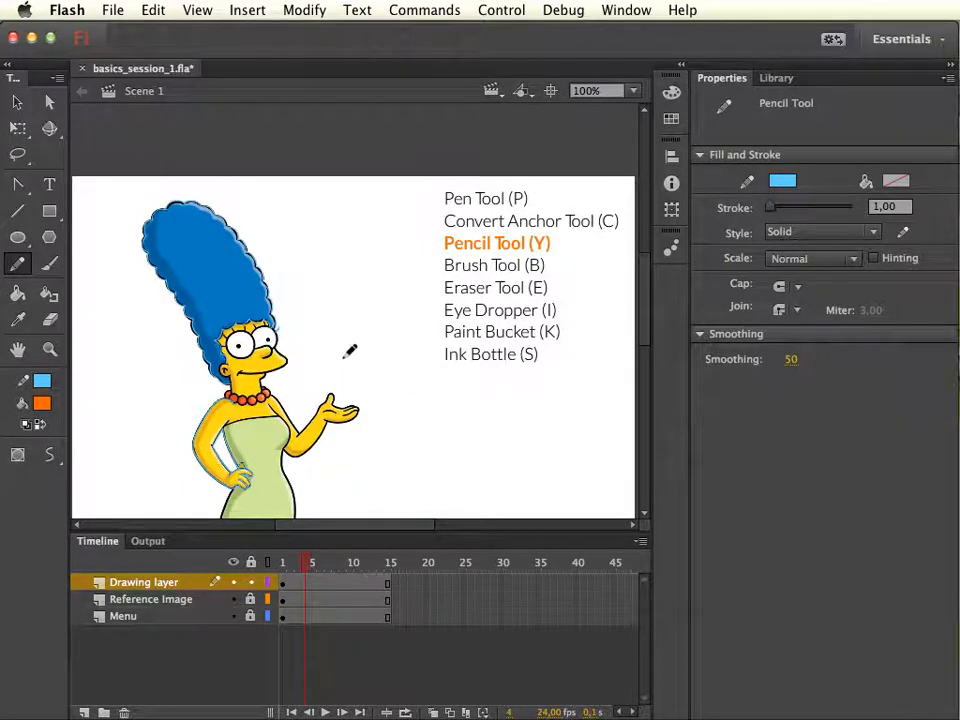
key(super+equal)
drag(212, 400, 391, 326)
key(super+equal)
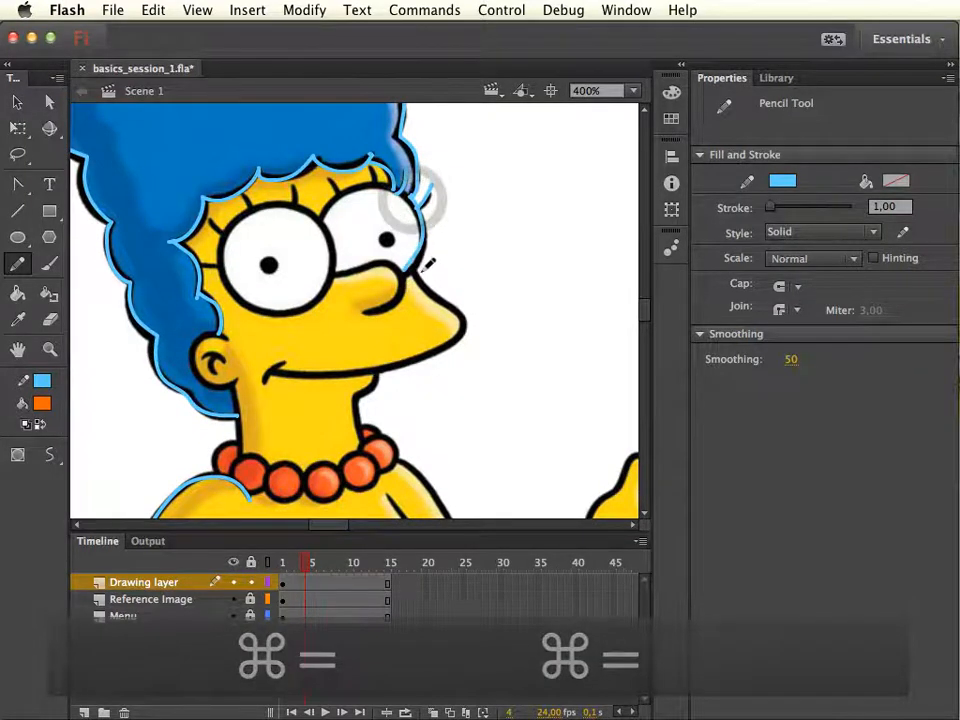
key(super+z)
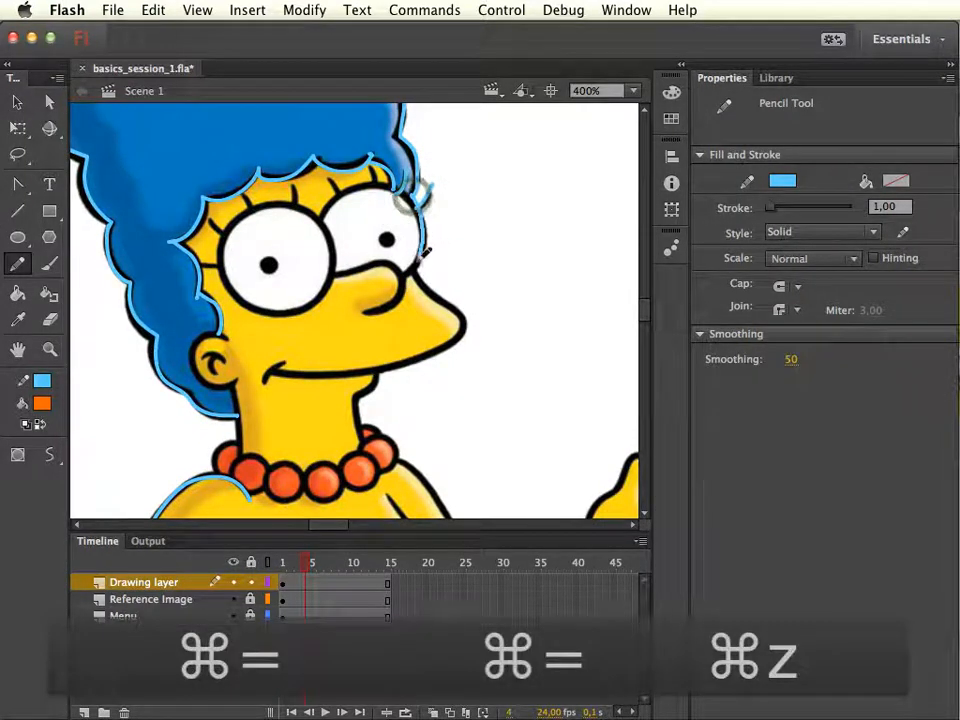
mouse_move(437, 288)
mouse_down()
mouse_move(466, 315)
mouse_move(448, 349)
mouse_move(370, 372)
mouse_up()
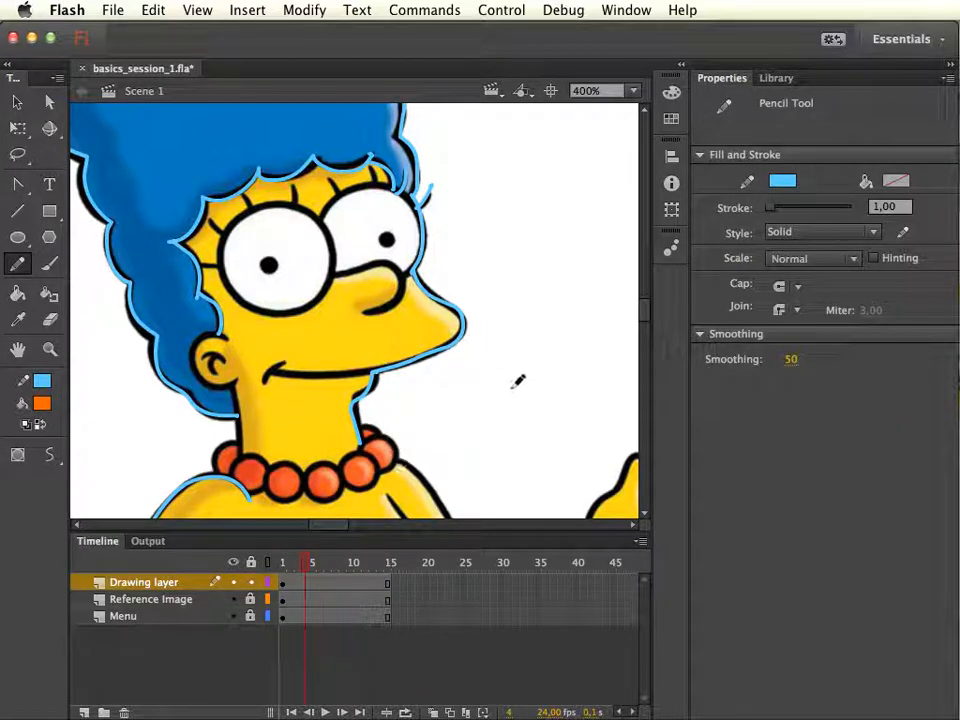
mouse_move(504, 326)
mouse_down()
mouse_move(448, 343)
mouse_move(436, 376)
mouse_move(449, 323)
mouse_move(516, 296)
mouse_up()
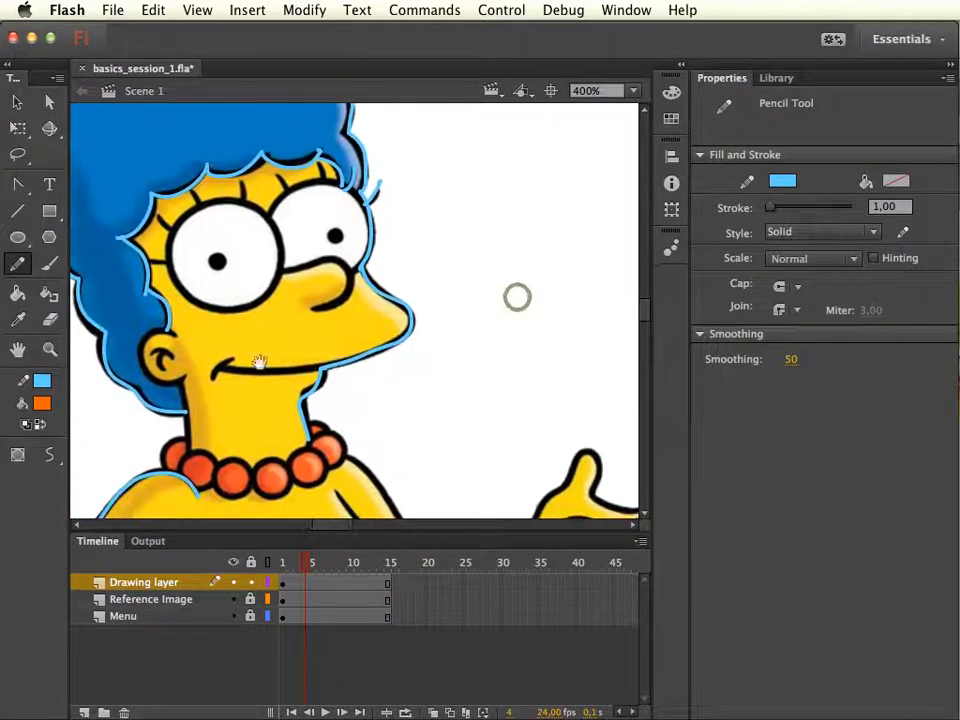
Choose a larger brush size and paint a wavy orange stroke with the Brush tool in the empty area beside the face.
key(b)
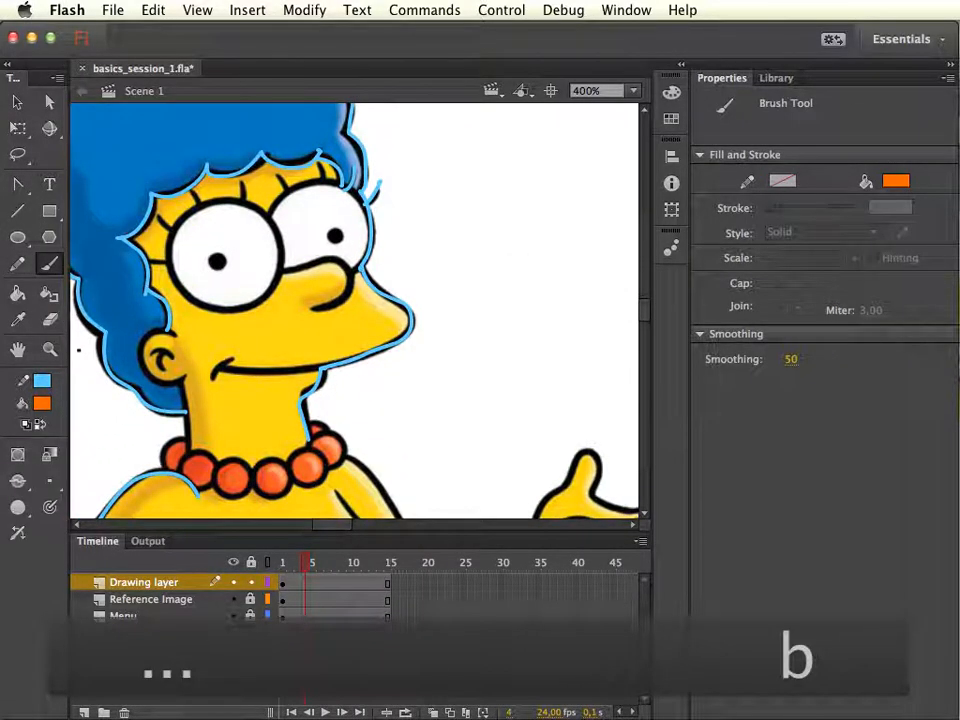
click(54, 486)
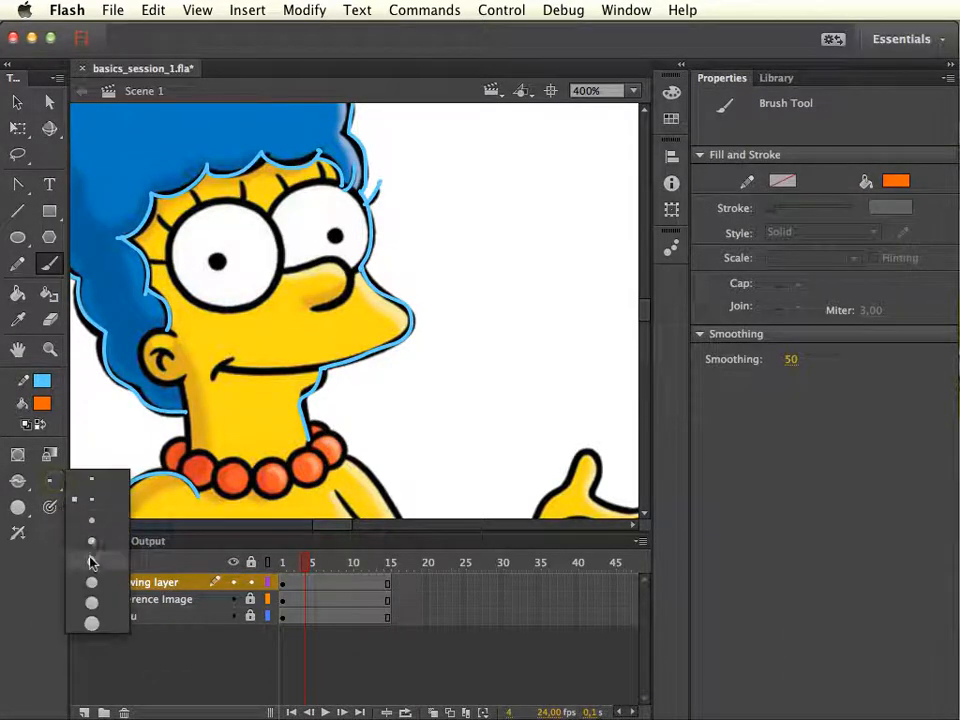
click(90, 578)
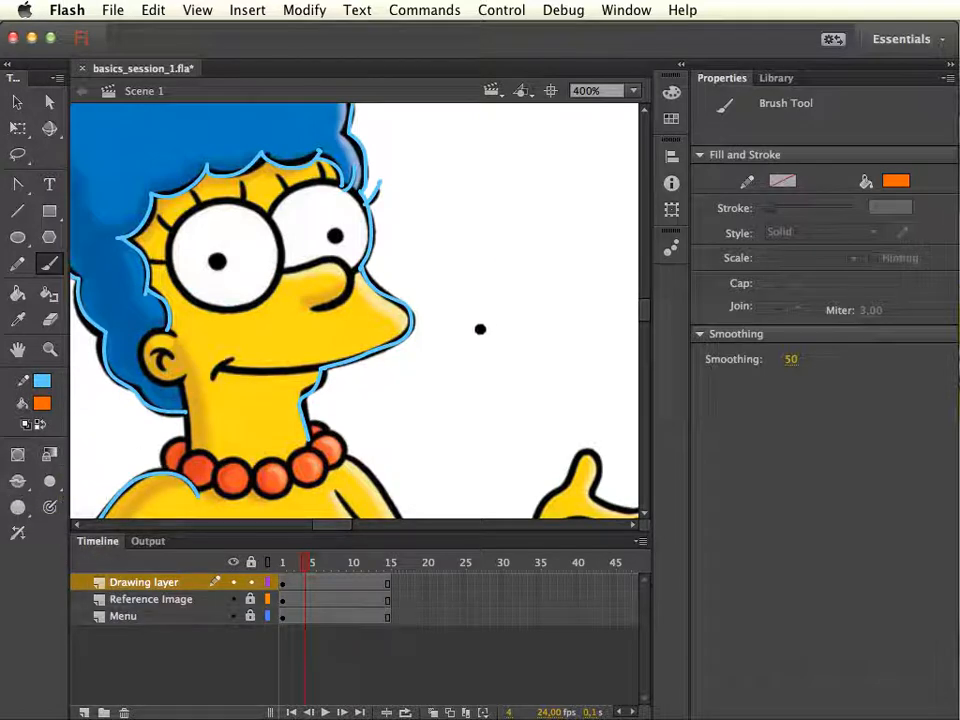
drag(505, 265, 587, 200)
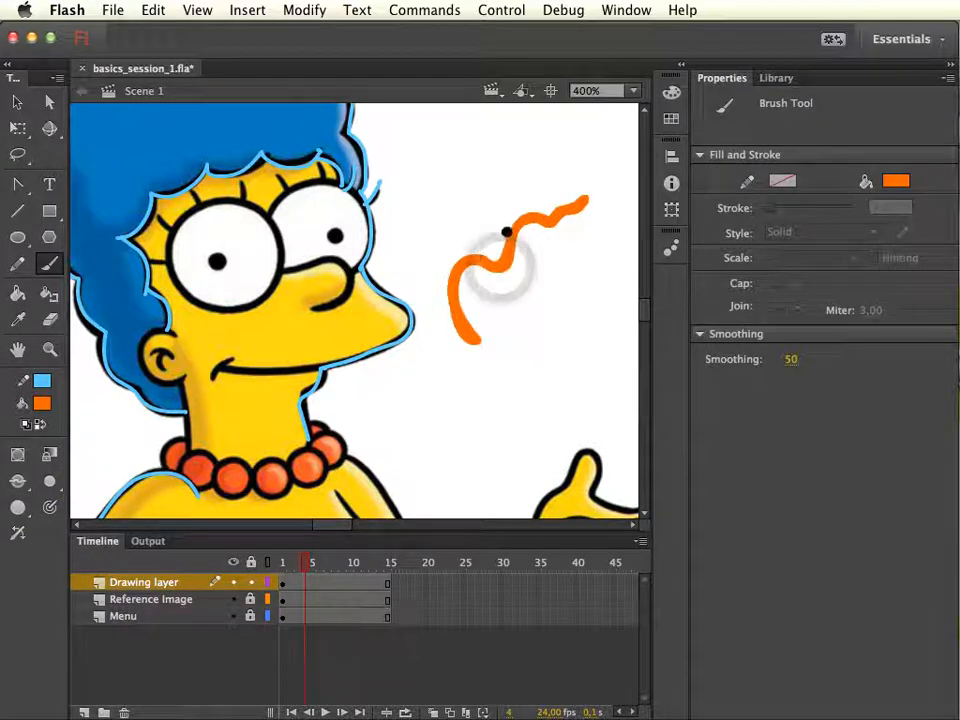
Select the wavy orange brush stroke to examine its fill and stroke properties, and delete it.
key(v)
click(509, 268)
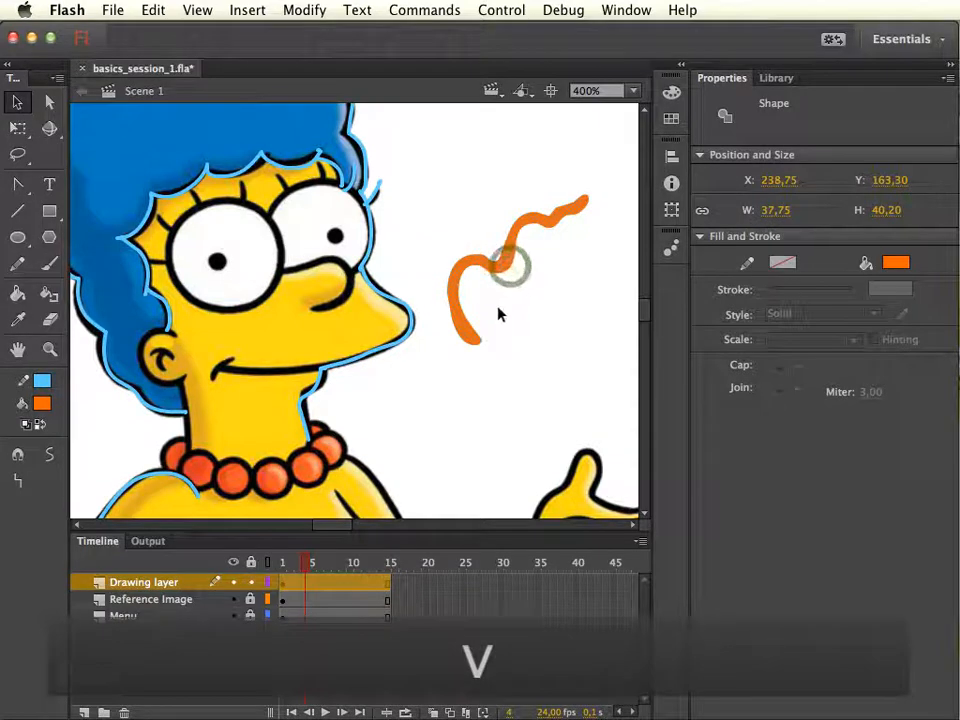
click(500, 302)
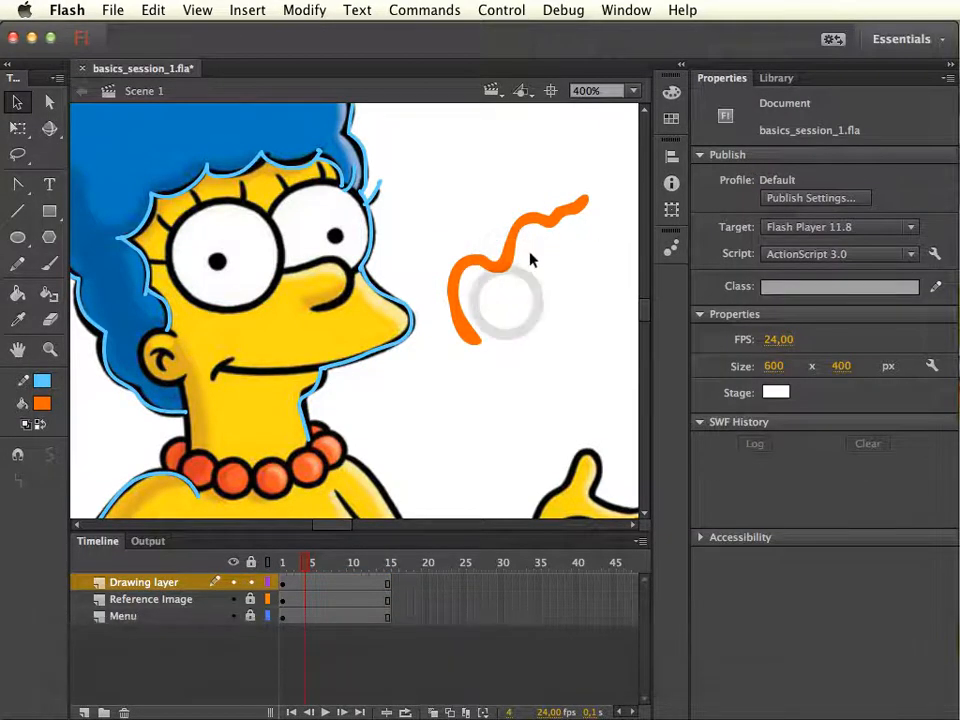
click(517, 276)
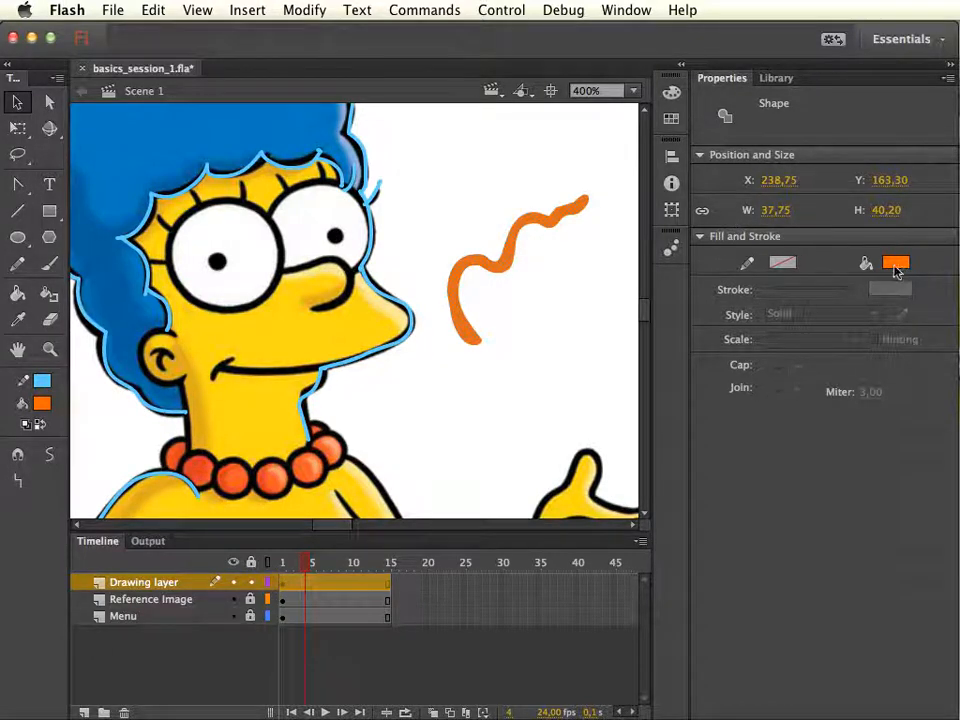
click(550, 299)
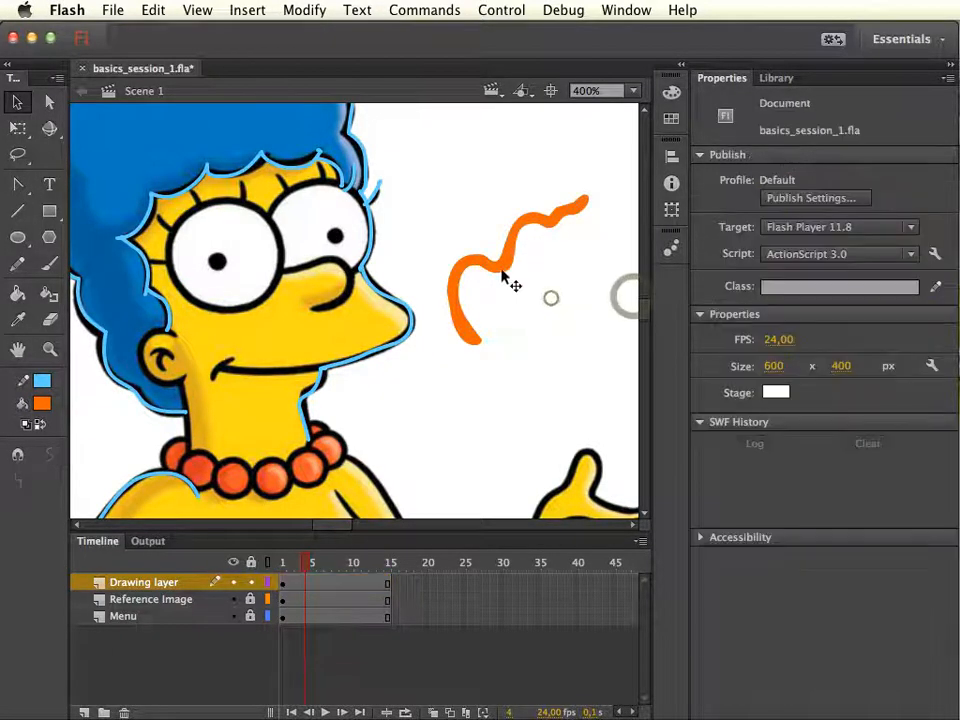
click(500, 265)
key(Delete)
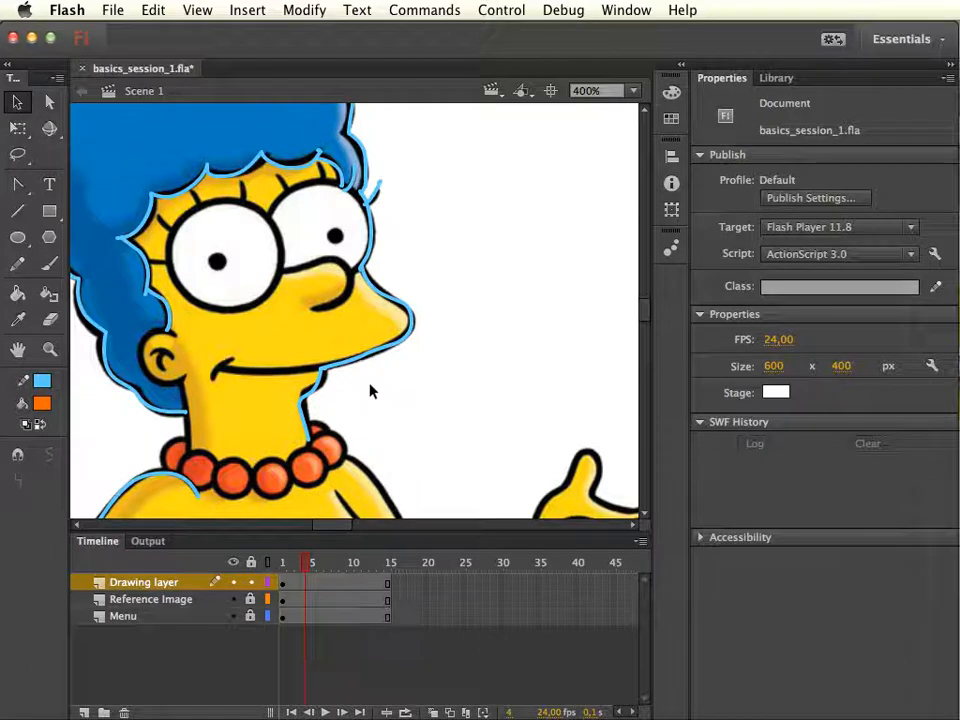
Trace the ear, the back of the neck, the necklace's upper edge and the nose with the Pencil tool.
key(y)
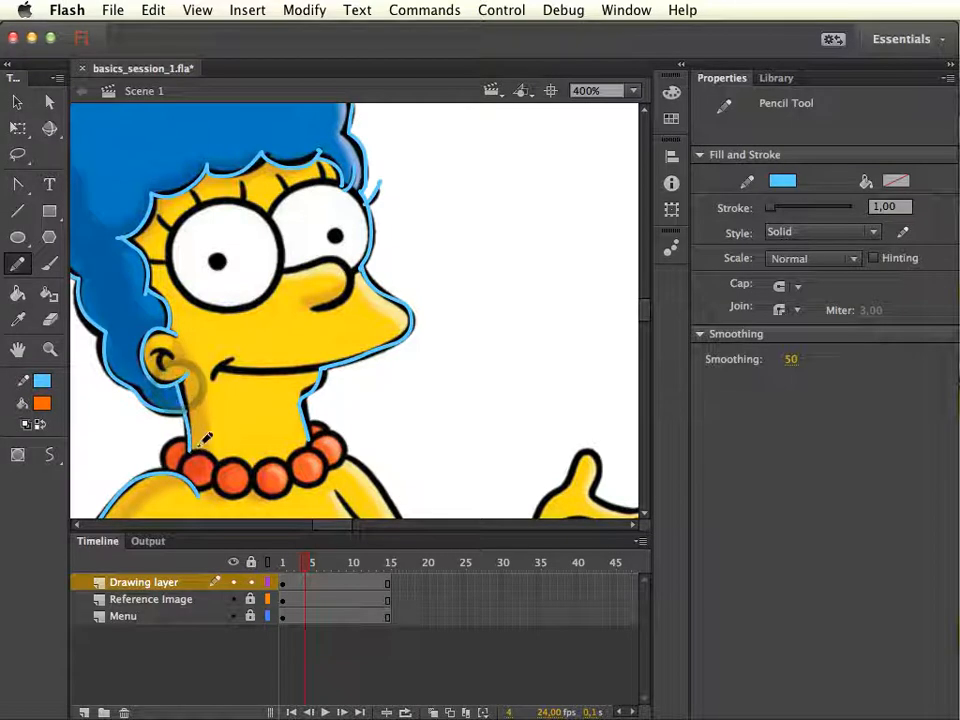
drag(249, 462, 290, 465)
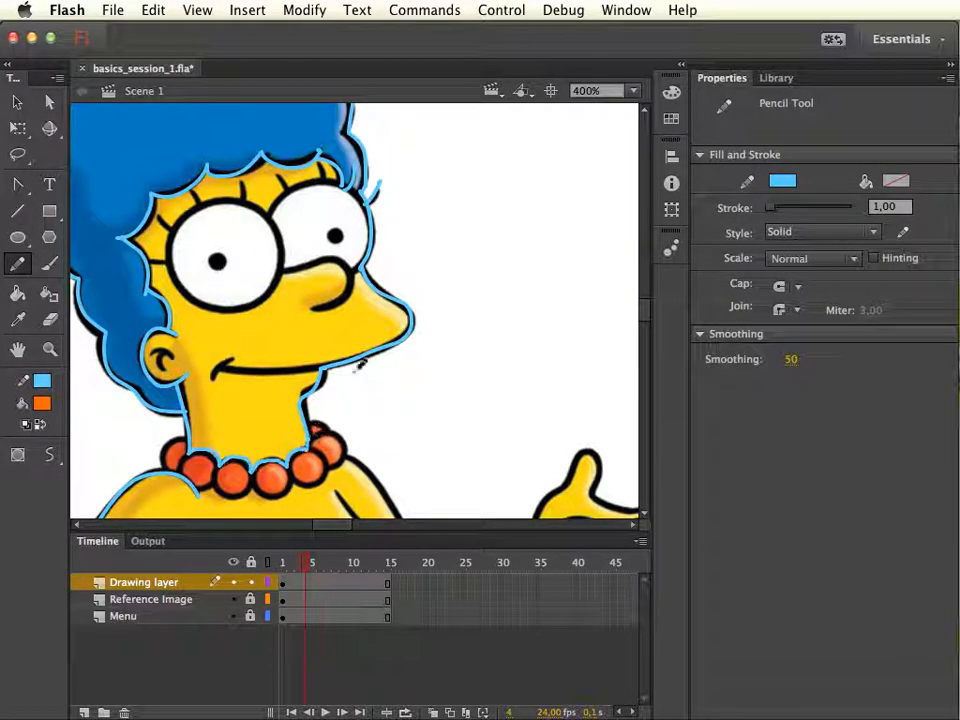
drag(328, 318, 401, 348)
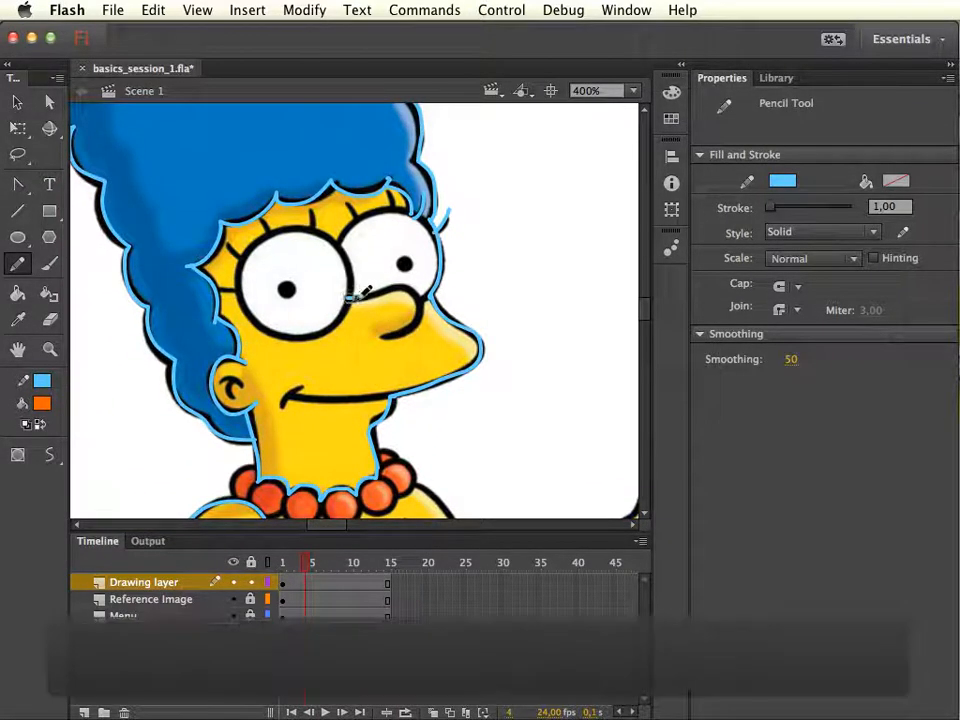
drag(348, 298, 431, 294)
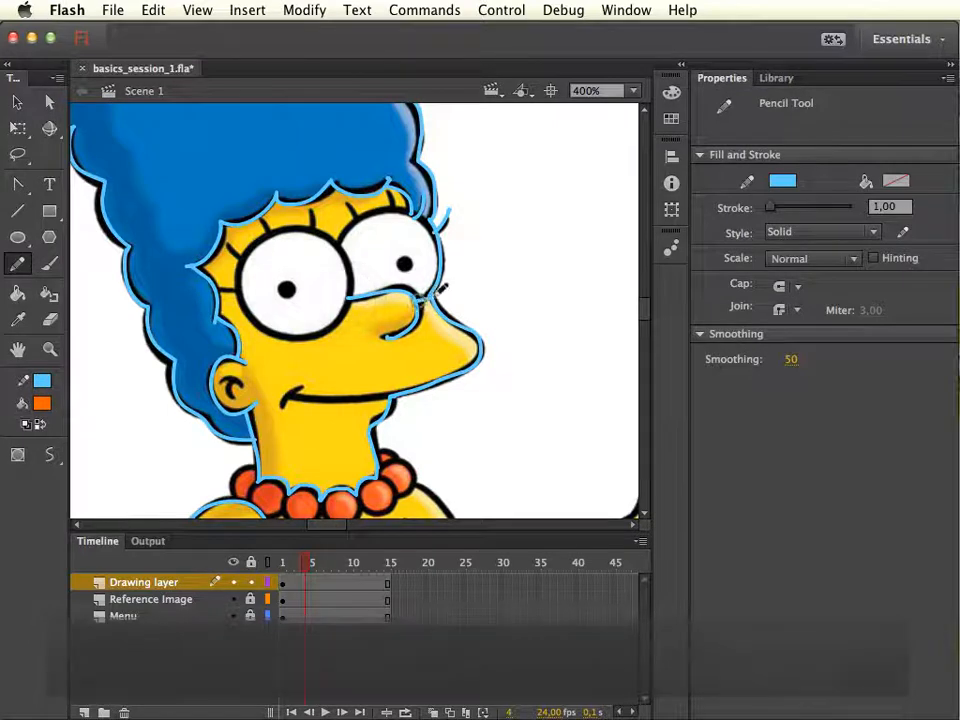
Trace both eyes with their pupils and the short lash line between the near eye and the hairline.
mouse_move(257, 255)
mouse_down()
mouse_move(240, 285)
mouse_move(348, 308)
mouse_up()
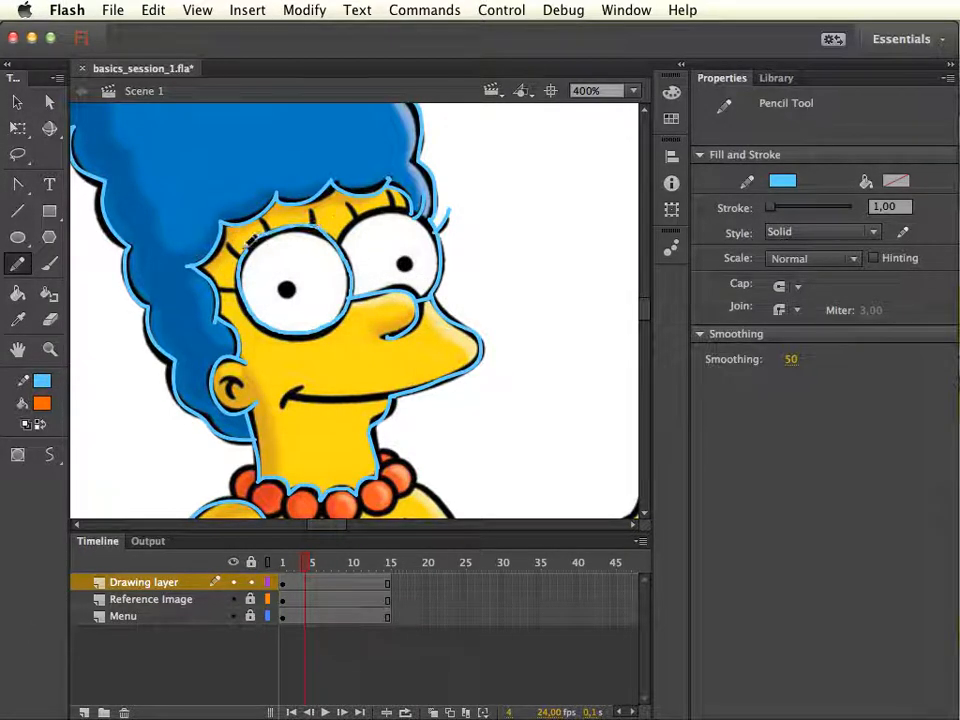
mouse_move(405, 213)
mouse_down()
mouse_move(437, 230)
mouse_move(404, 272)
mouse_up()
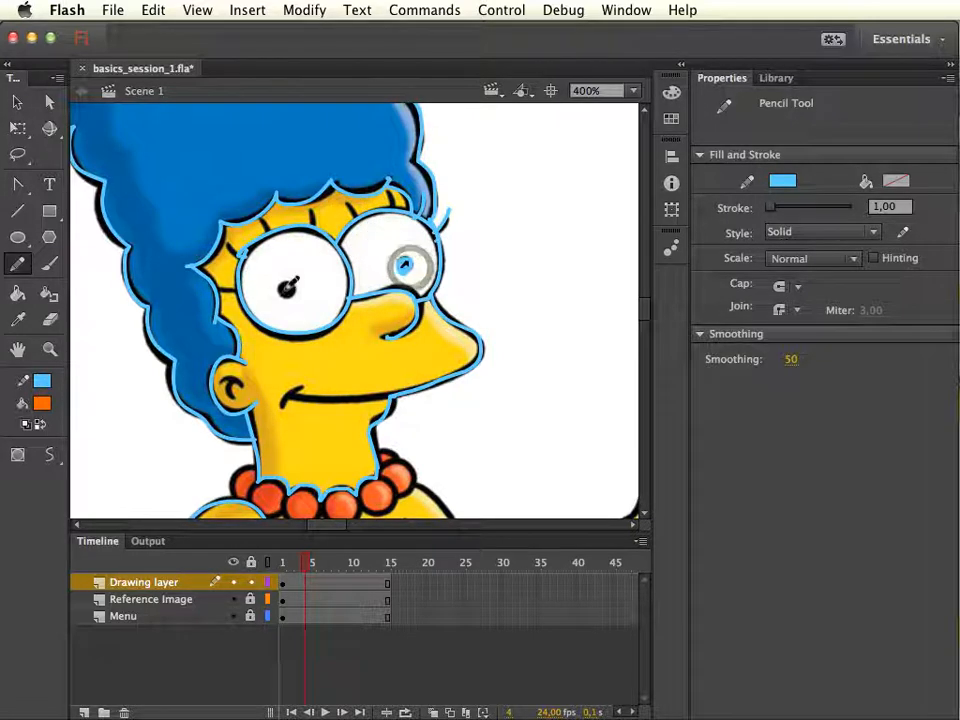
drag(283, 292, 282, 289)
drag(219, 293, 247, 291)
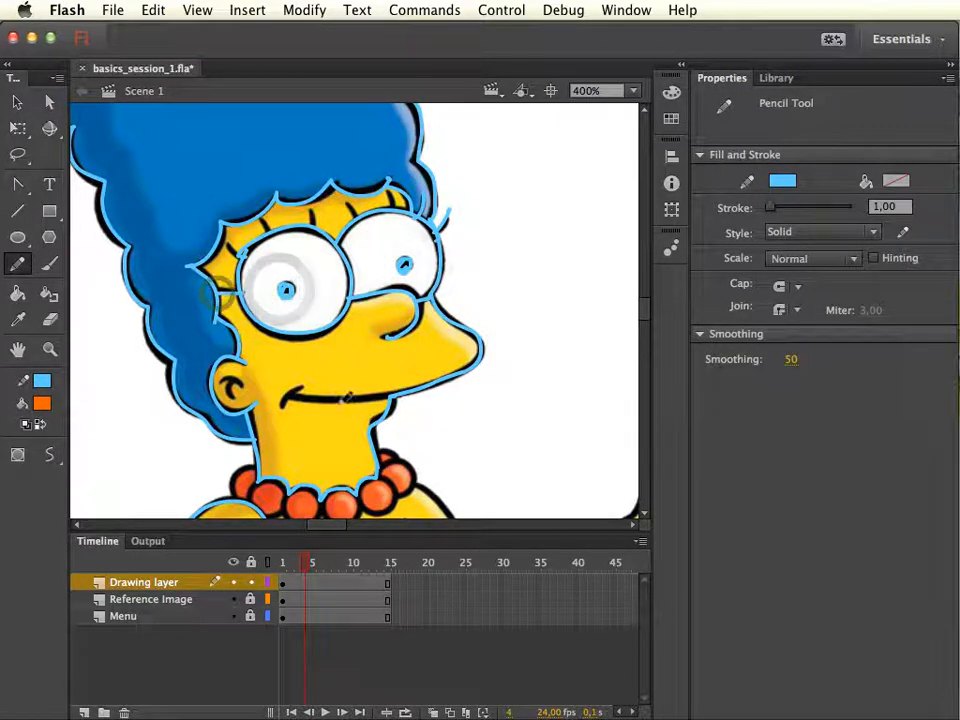
Trace the mouth line with its corner crease and the inner detail of the ear.
drag(281, 408, 306, 381)
drag(291, 396, 395, 397)
key(space)
drag(479, 420, 515, 338)
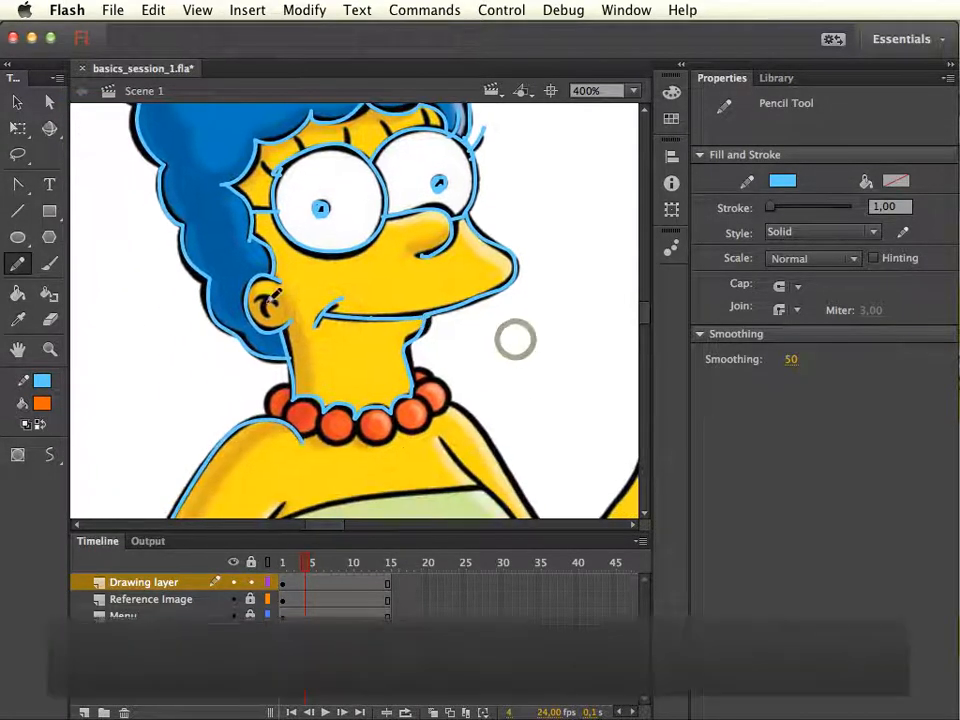
drag(272, 297, 287, 301)
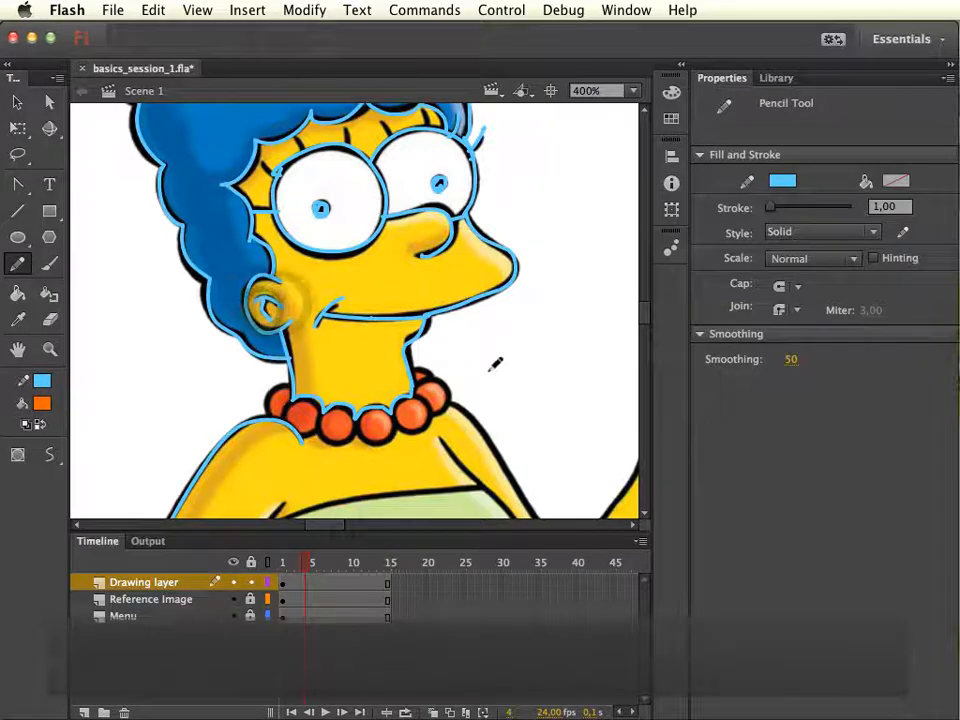
key(space)
mouse_move(497, 369)
mouse_down()
mouse_move(510, 386)
mouse_move(479, 463)
mouse_move(492, 412)
mouse_up()
Select the traced arm outline and add the connected outline of the back of the hair to the selection.
key(v)
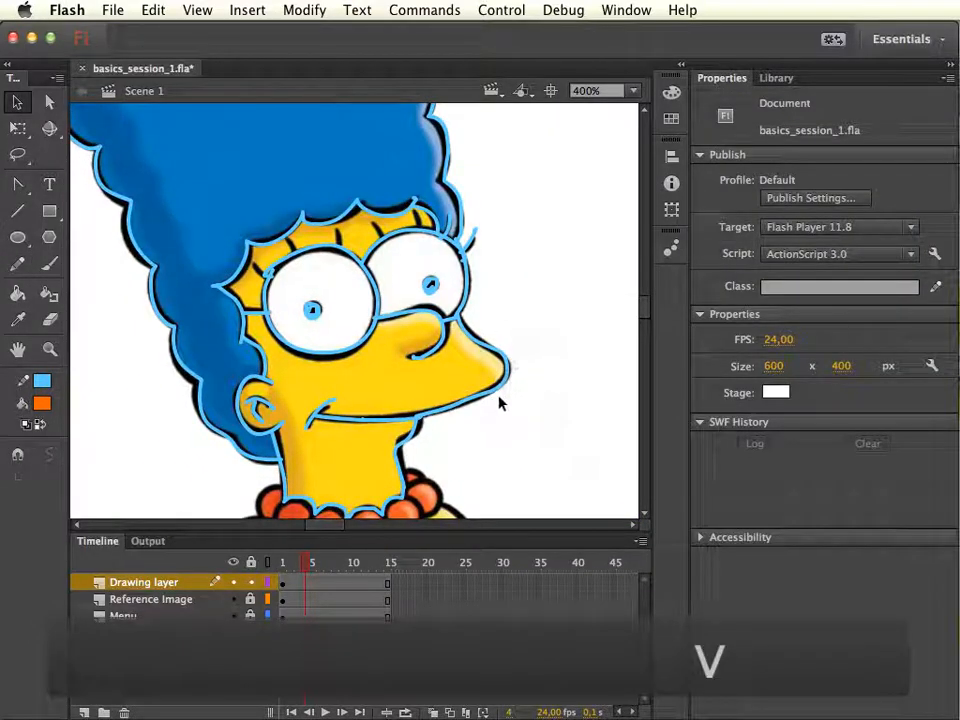
key(super+minus)
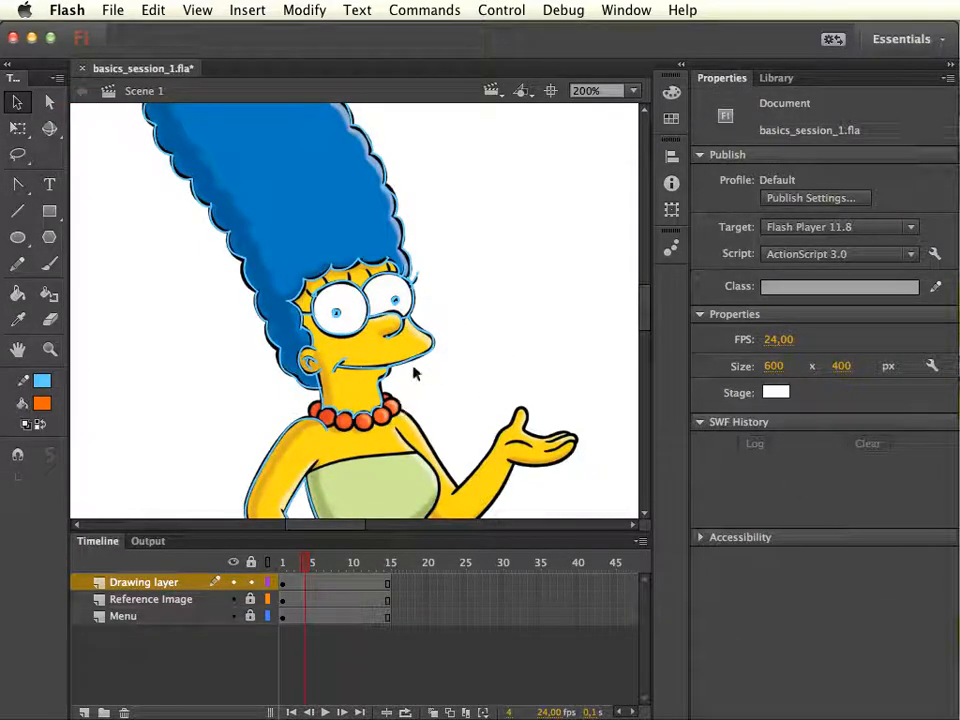
click(274, 450)
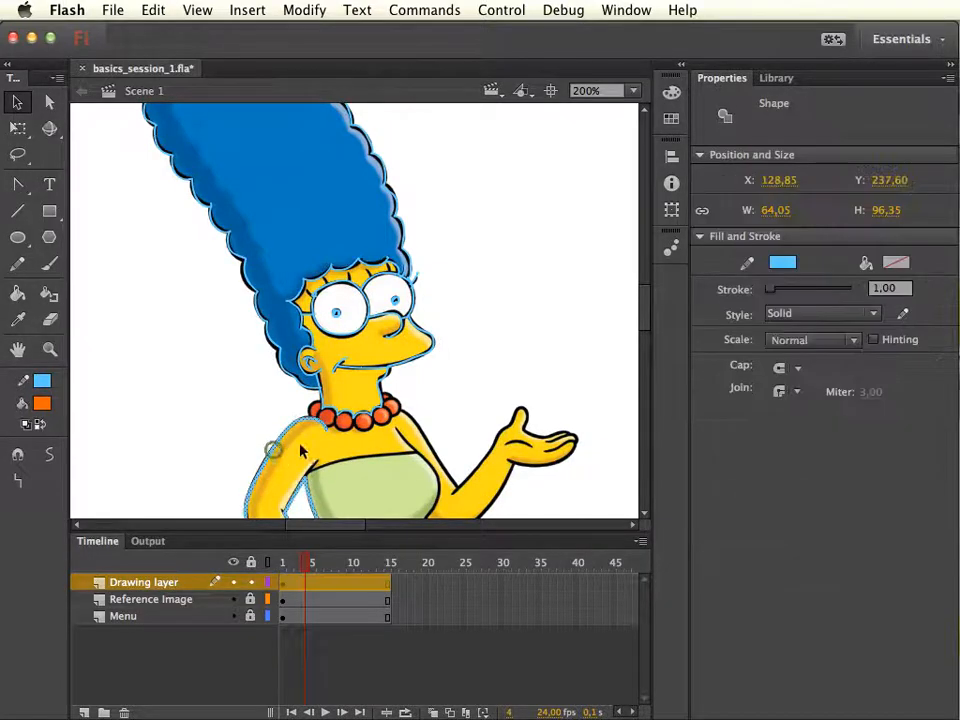
drag(439, 423, 466, 285)
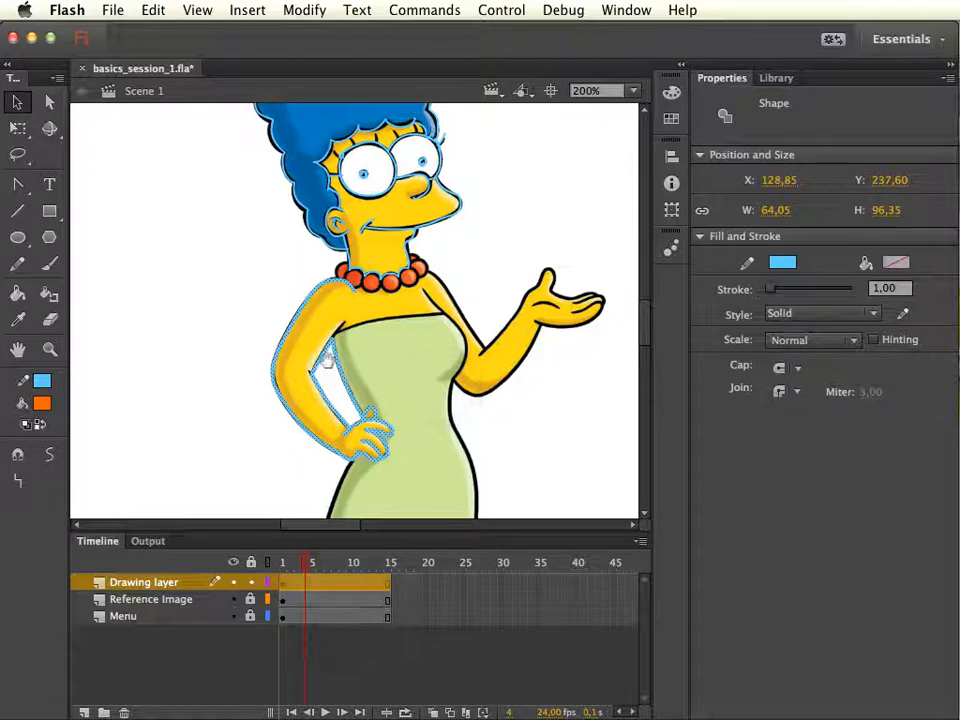
drag(456, 306, 456, 407)
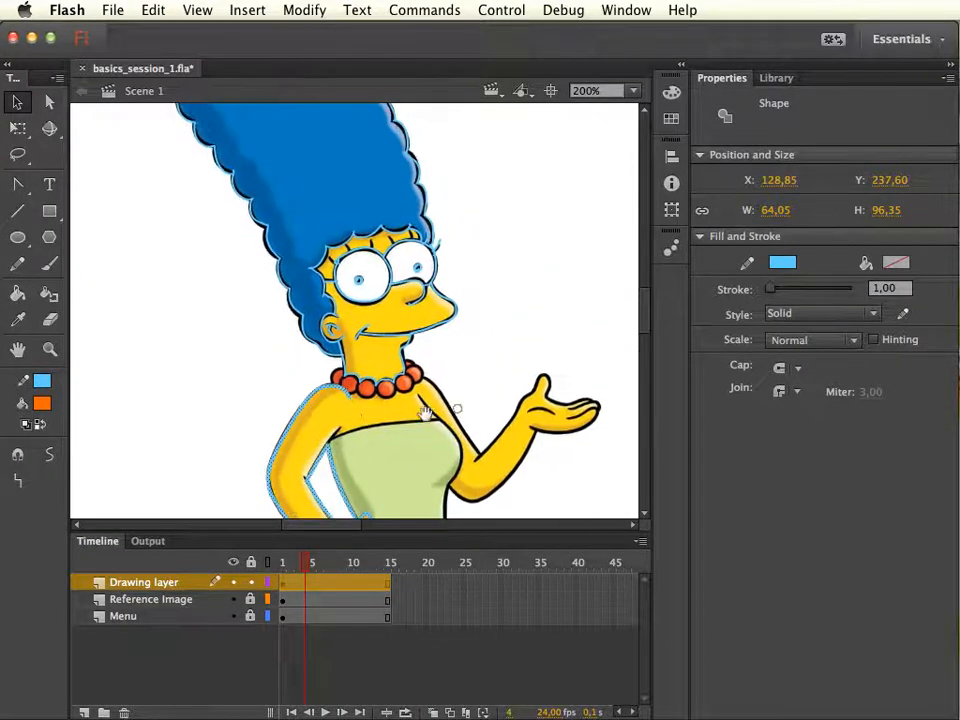
shift+double_click(336, 357)
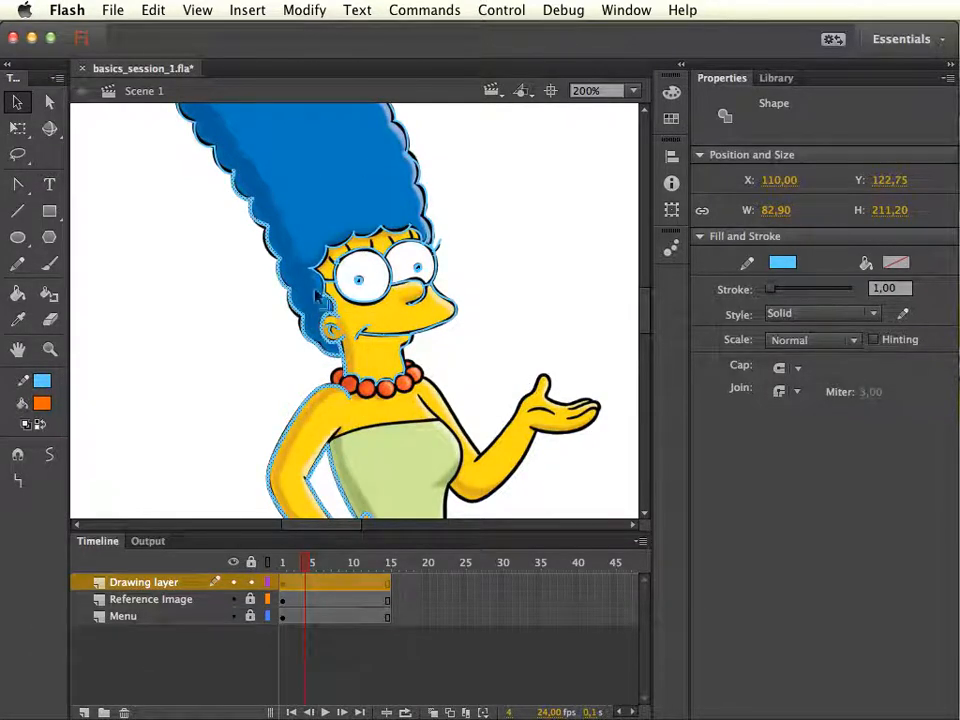
Select all the artwork on the Drawing layer and change its stroke color to black.
click(168, 581)
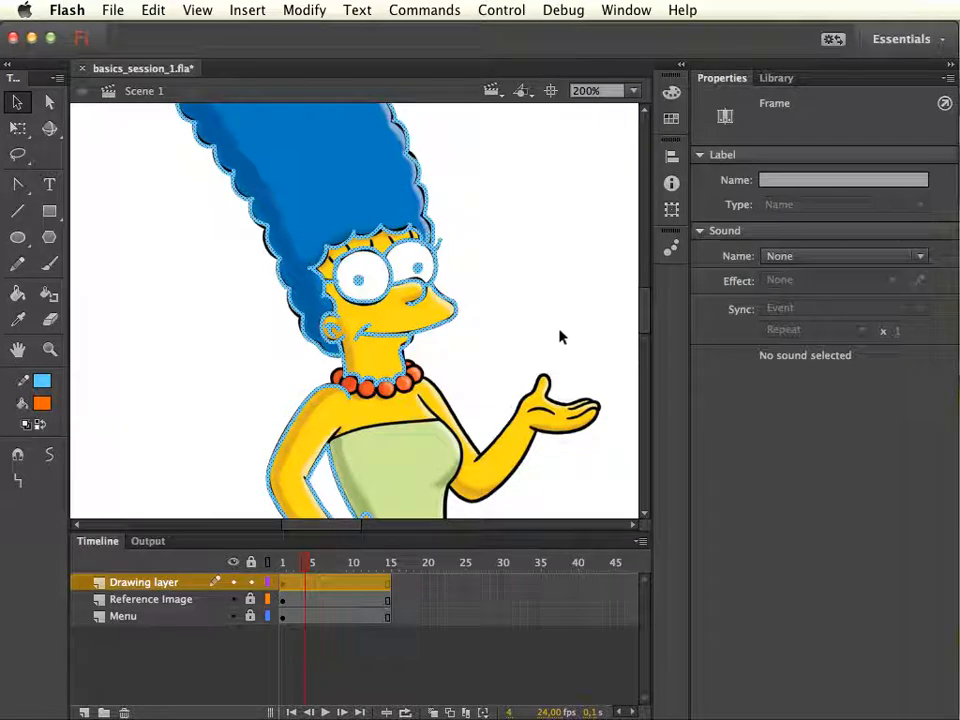
click(40, 386)
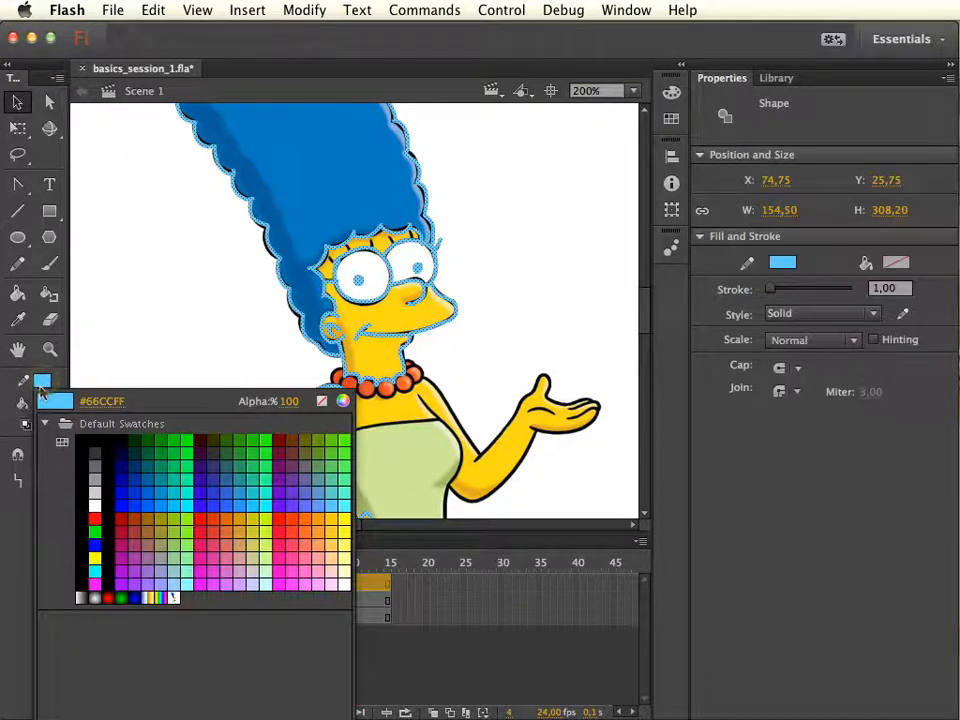
click(84, 439)
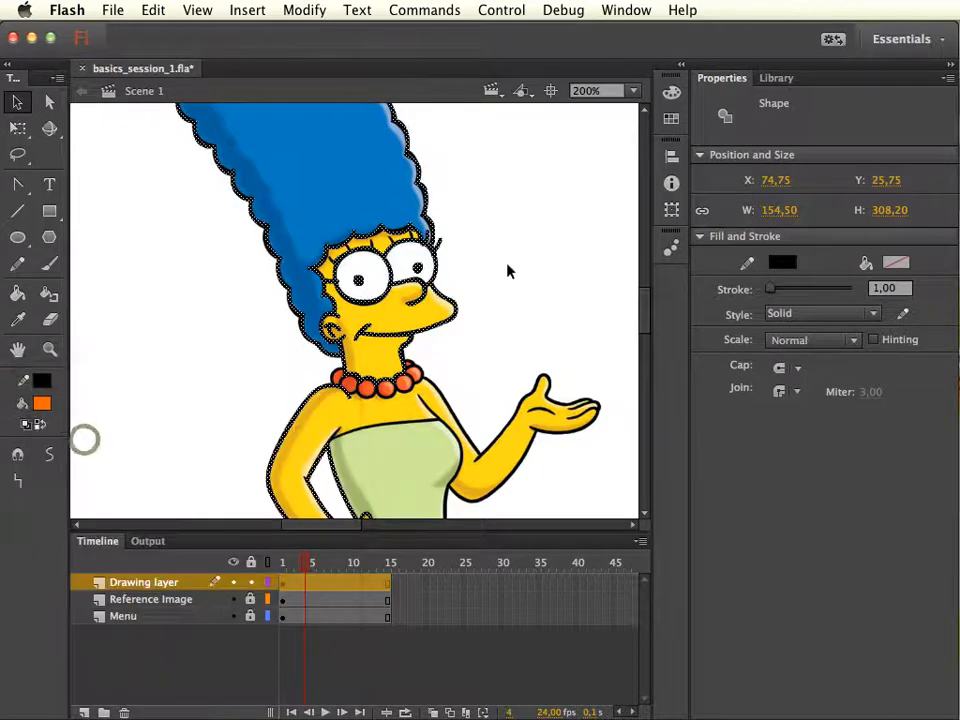
click(551, 305)
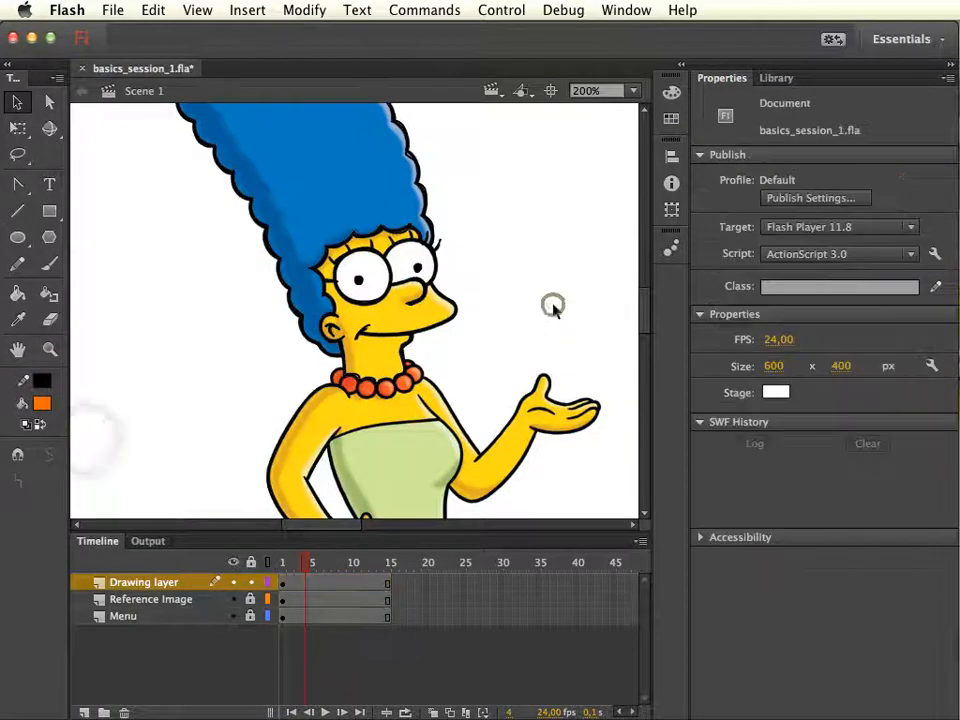
Set the stroke width of all the Drawing layer's outlines to 1,5.
click(148, 583)
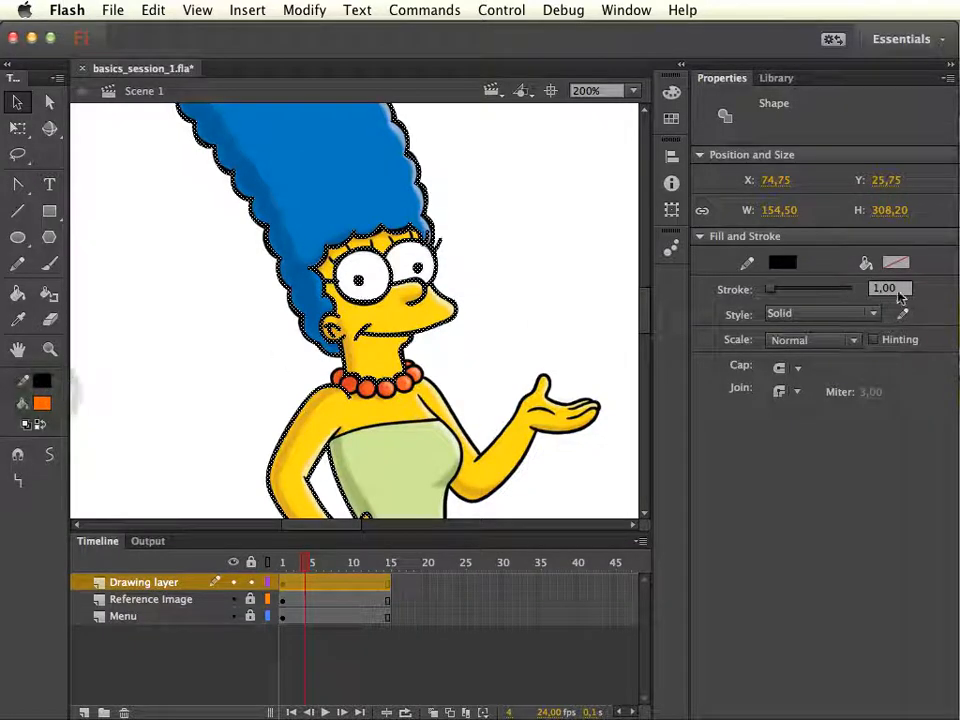
click(897, 290)
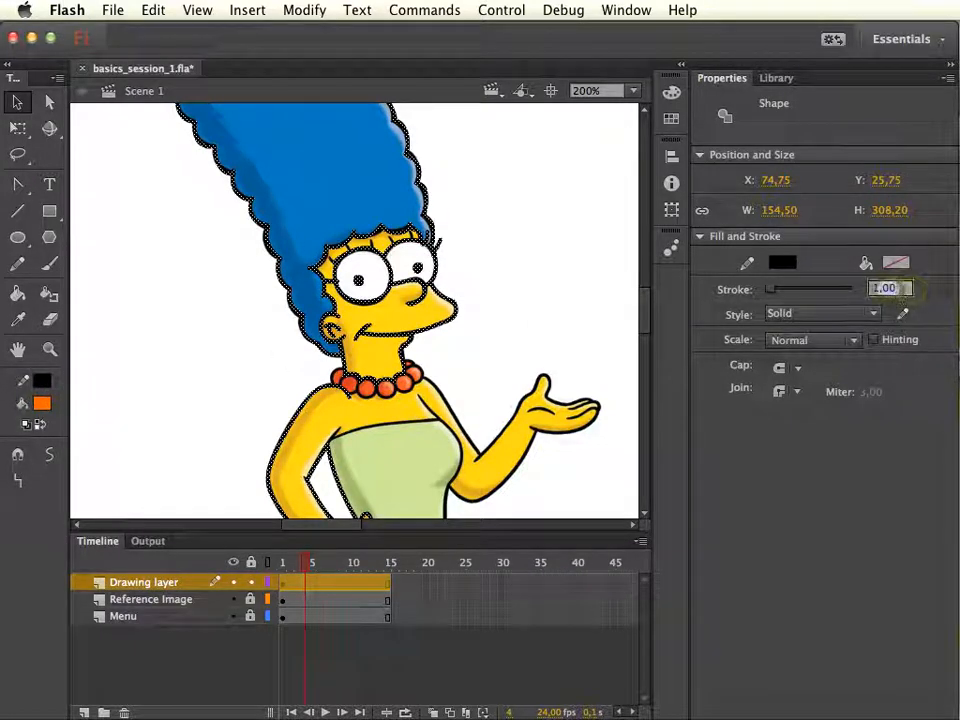
text(1,5)
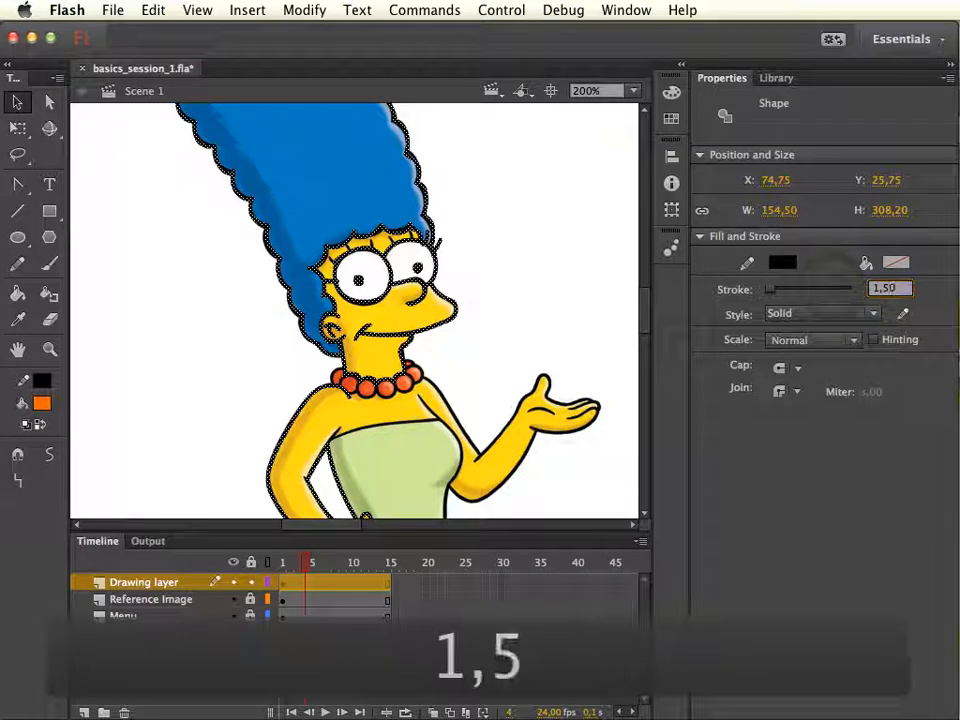
click(195, 441)
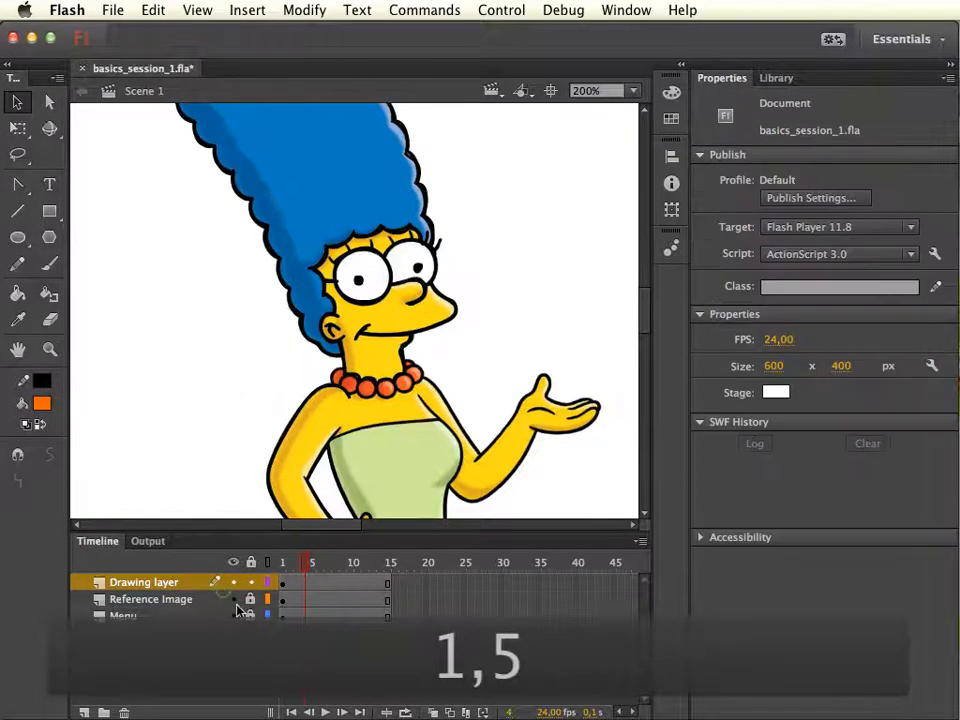
Hide the Reference Image layer and examine the traced line art on its own.
click(233, 599)
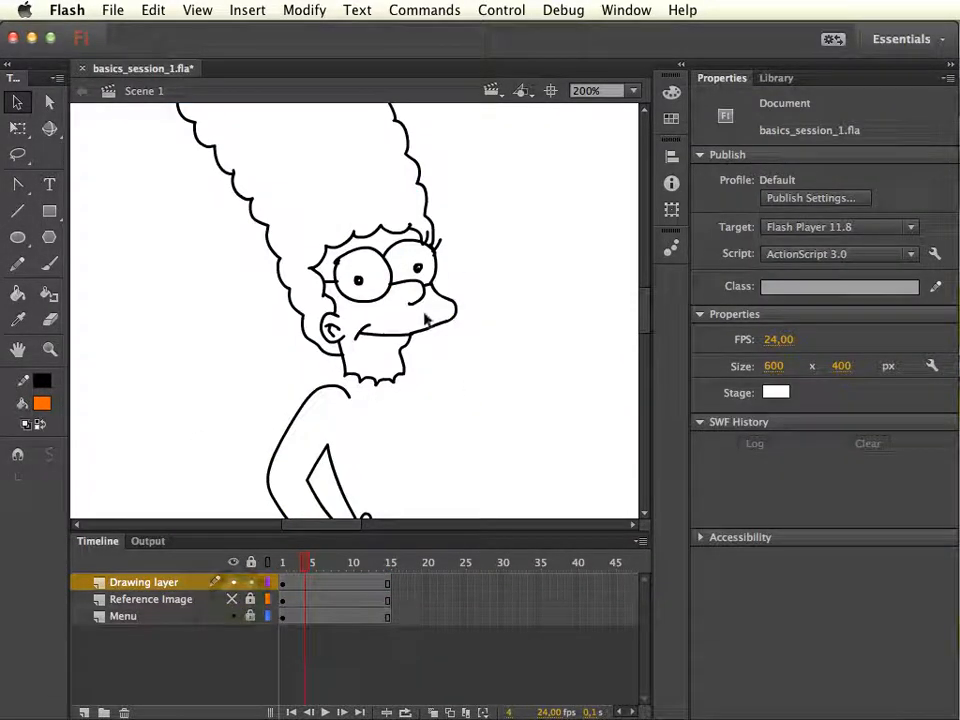
key(space)
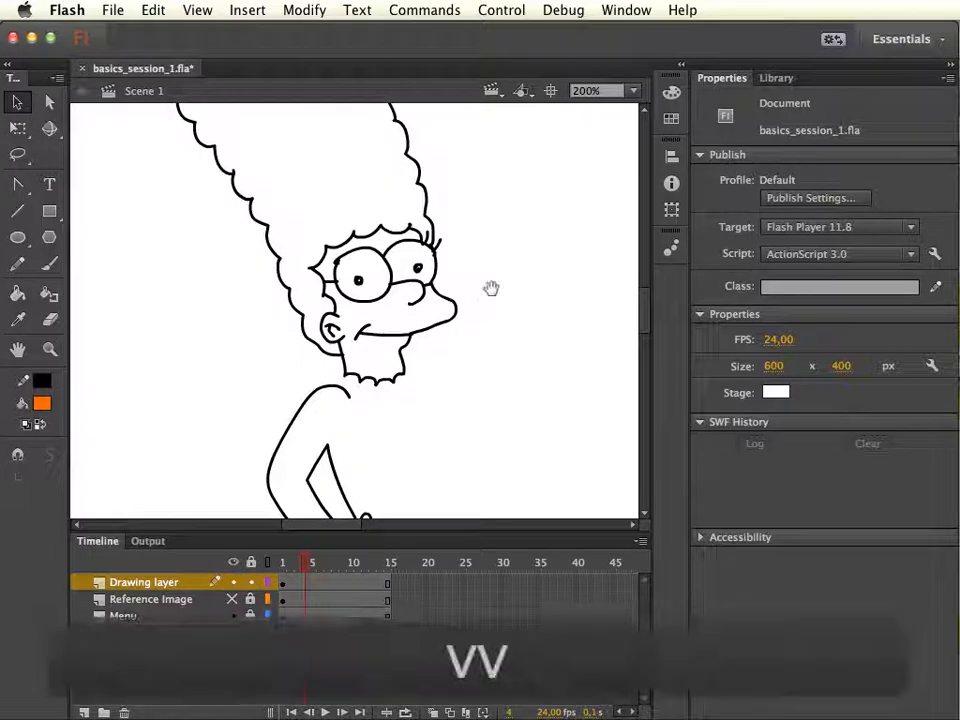
mouse_move(496, 283)
mouse_down()
mouse_move(519, 386)
mouse_move(506, 373)
mouse_move(437, 381)
mouse_move(416, 397)
mouse_up()
Show the Reference Image layer again and unlock it.
click(233, 600)
click(251, 599)
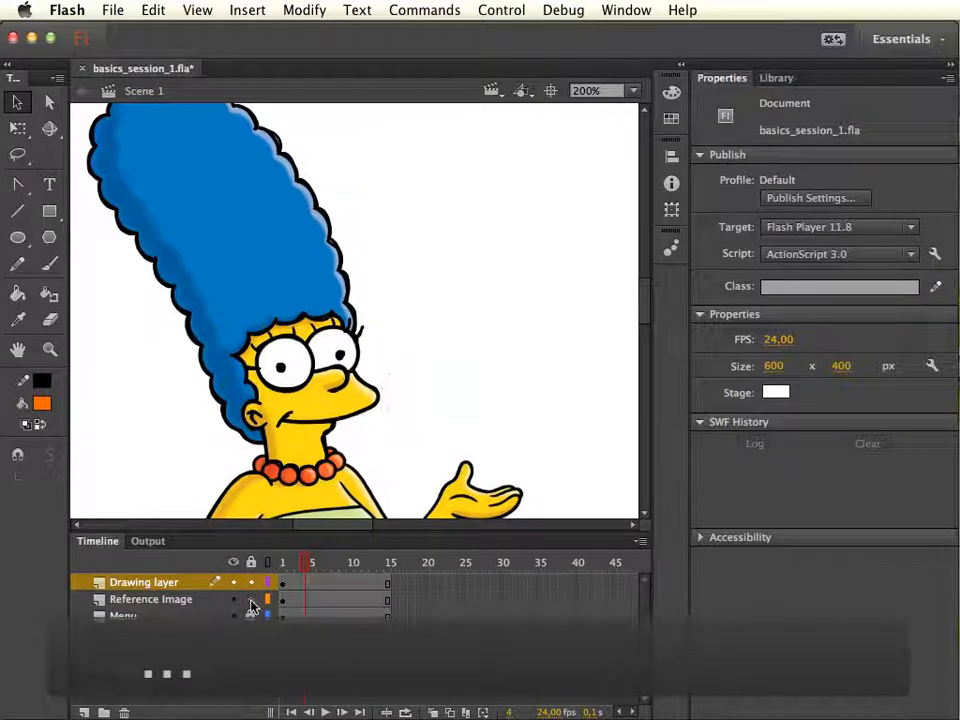
Copy the Marge bitmap from the Reference Image layer and lock that layer again.
click(487, 500)
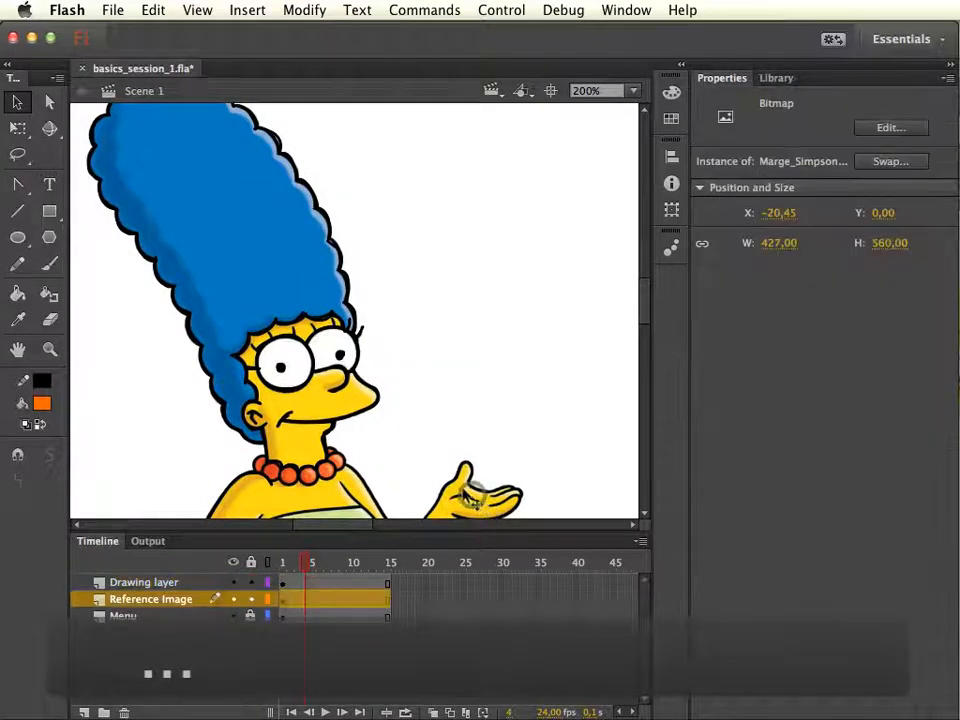
key(super+c)
click(250, 599)
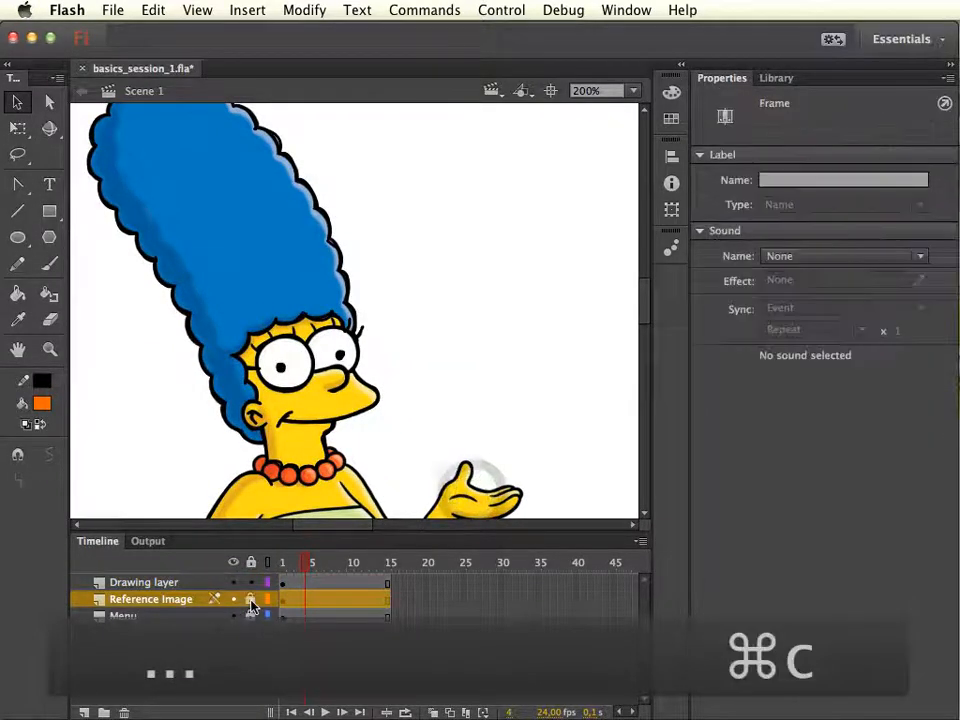
Add a new layer above Reference Image and paste the copied bitmap in place on it.
click(84, 712)
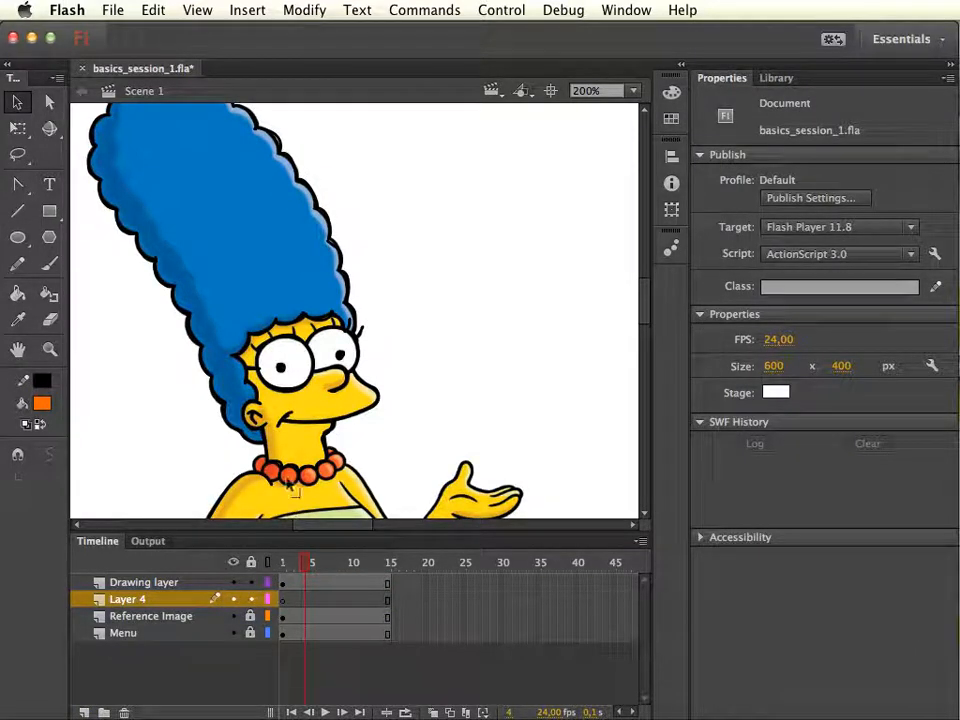
click(156, 9)
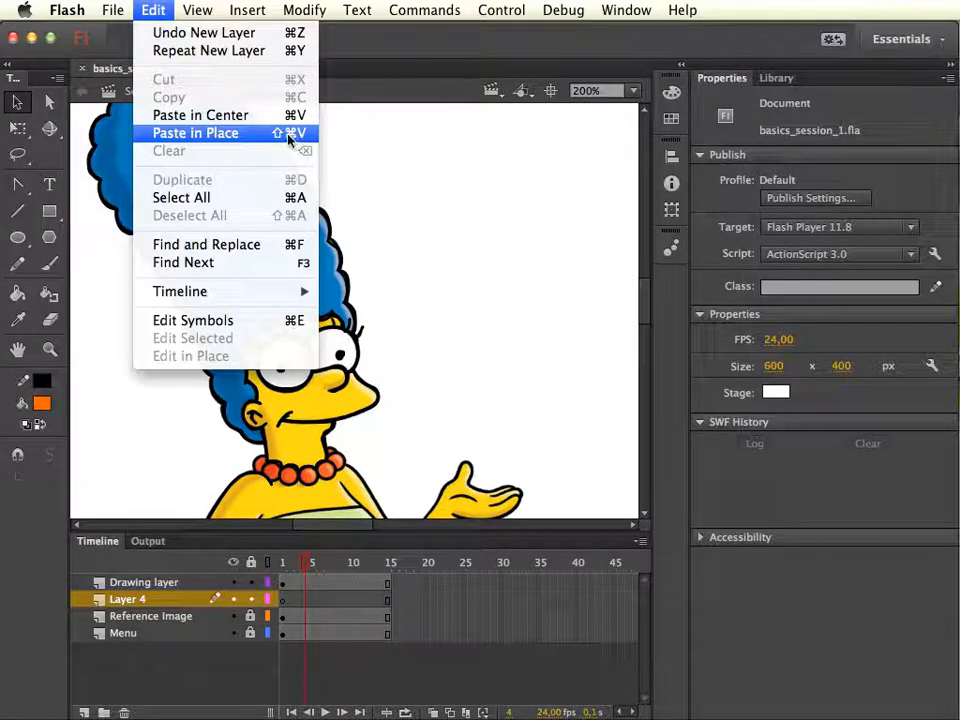
click(160, 7)
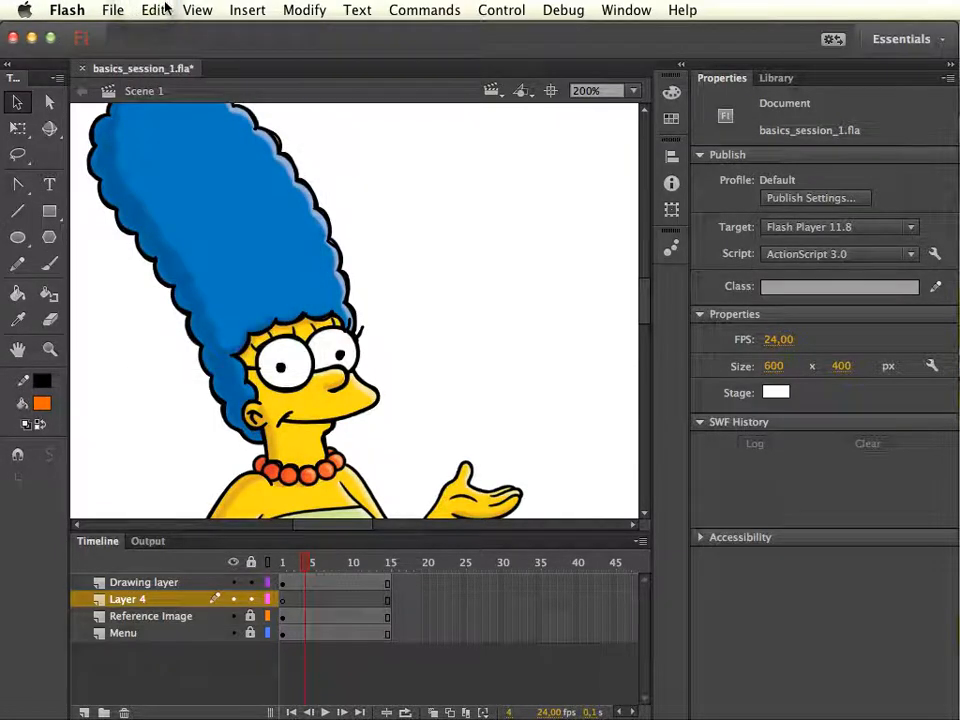
key(super+shift+v)
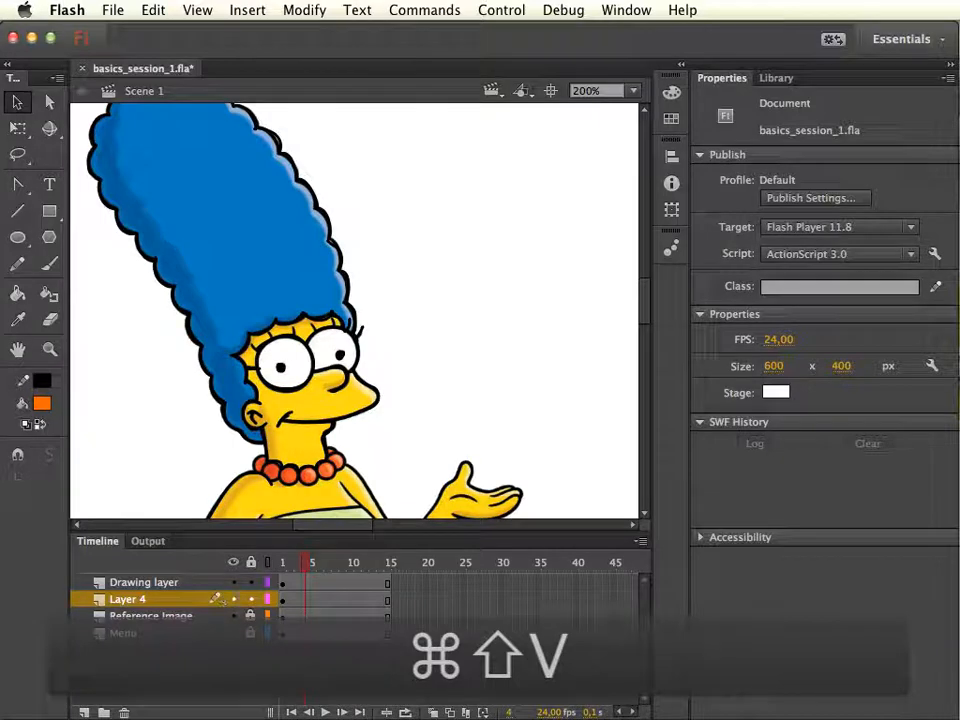
Hide the Reference Image layer and move the pasted bitmap horizontally beside the line art, to about X 105.
click(460, 508)
key(v)
drag(498, 428, 386, 289)
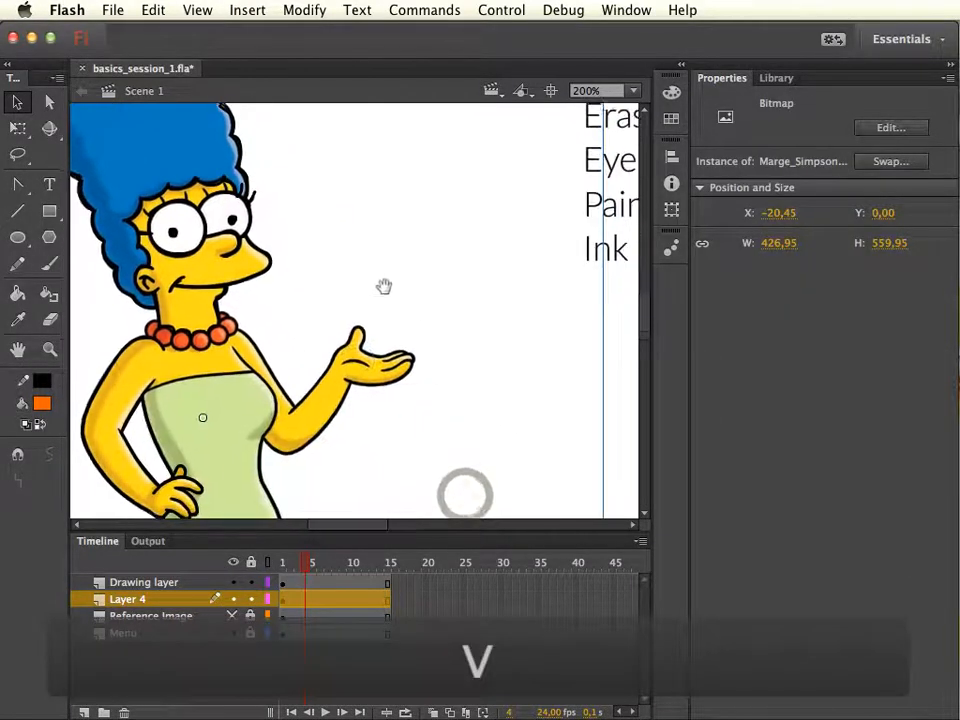
drag(315, 422, 604, 420)
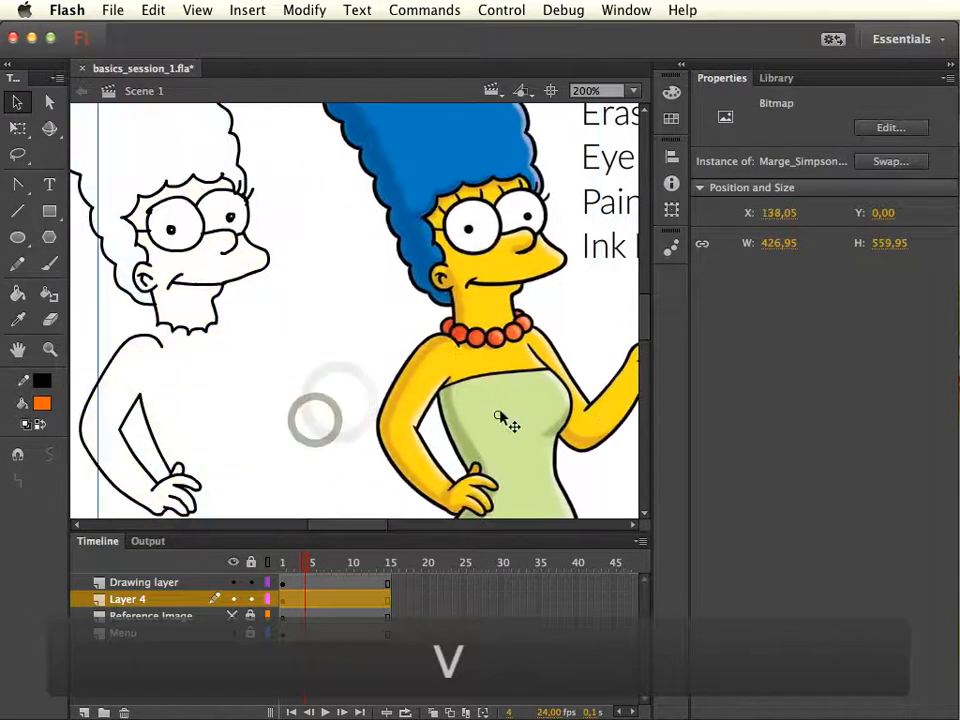
drag(504, 411, 444, 403)
drag(310, 303, 440, 477)
drag(414, 369, 425, 364)
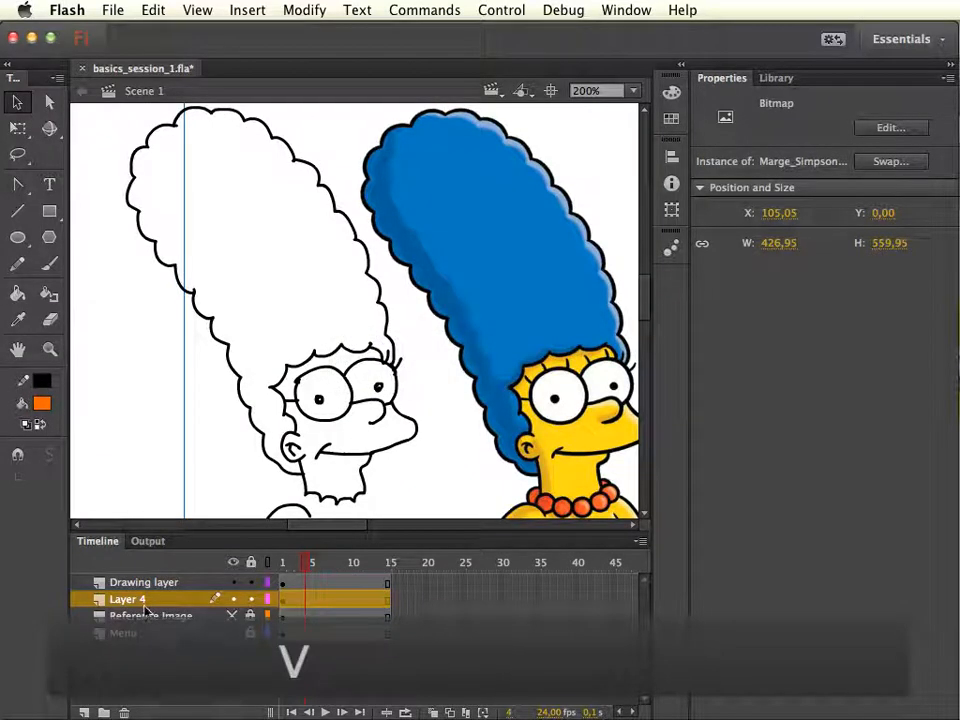
Lock Layer 4 and make the Drawing layer active with nothing selected.
click(250, 599)
click(170, 584)
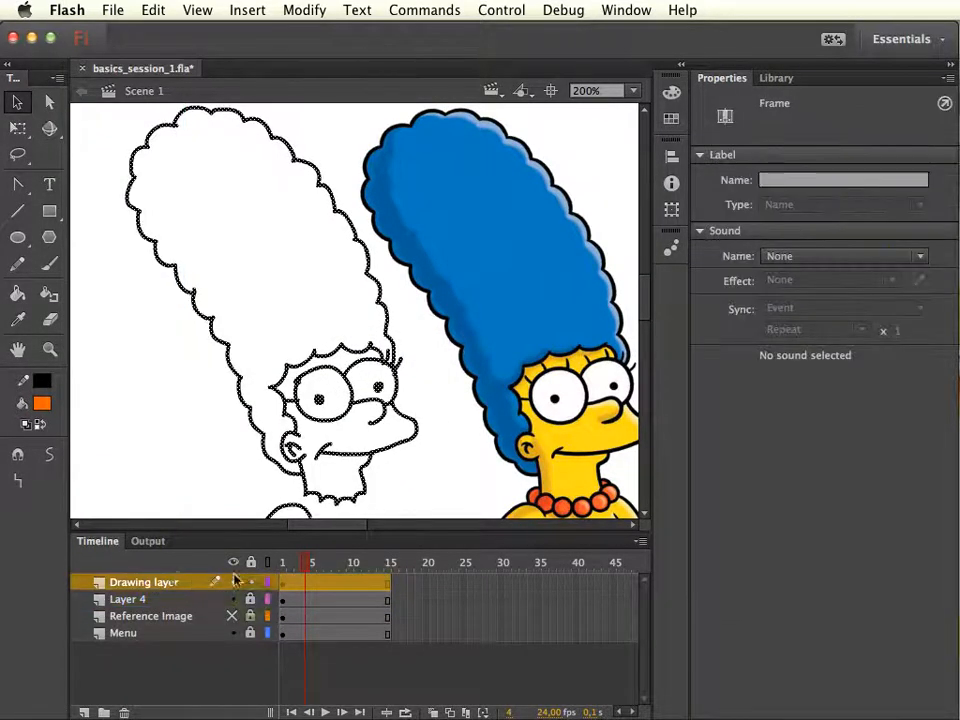
click(249, 661)
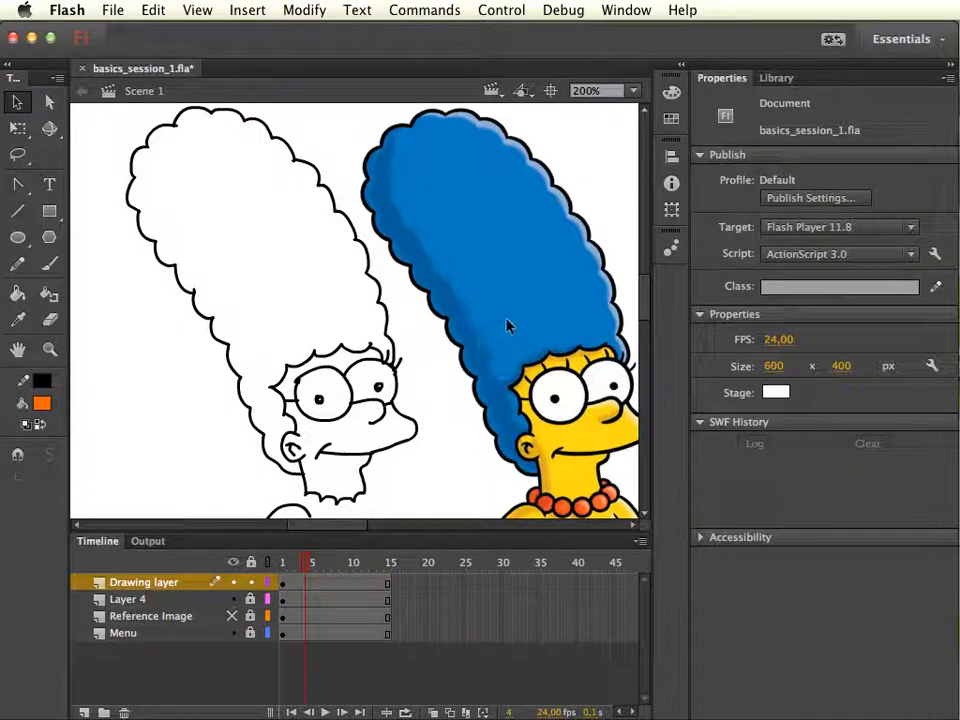
Sample the main hair blue from the colored picture and try to fill the traced hair with it.
key(i)
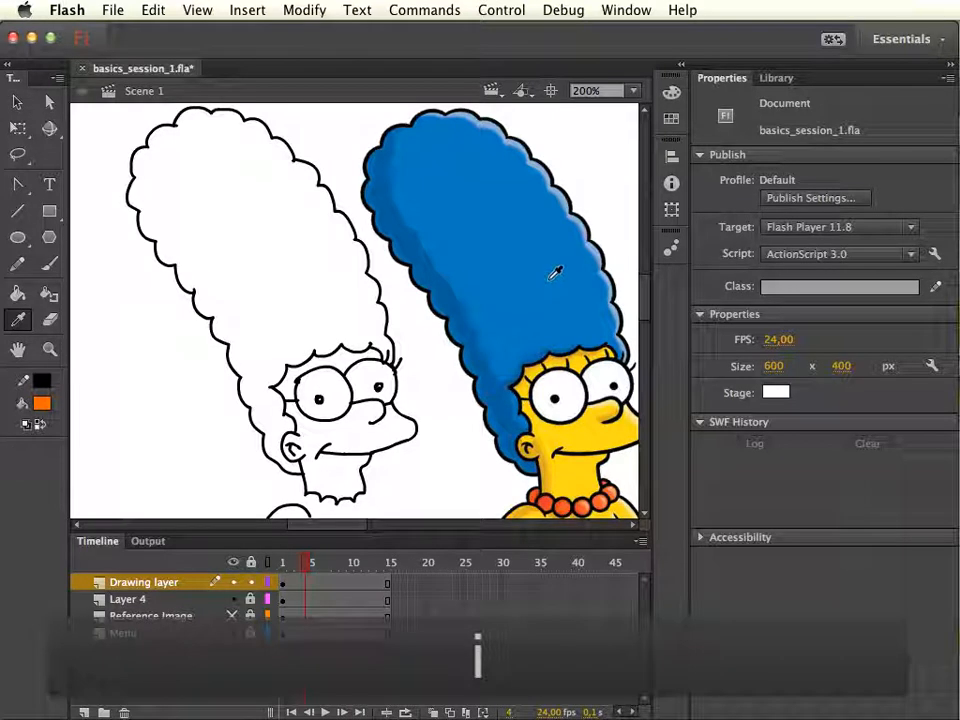
click(555, 278)
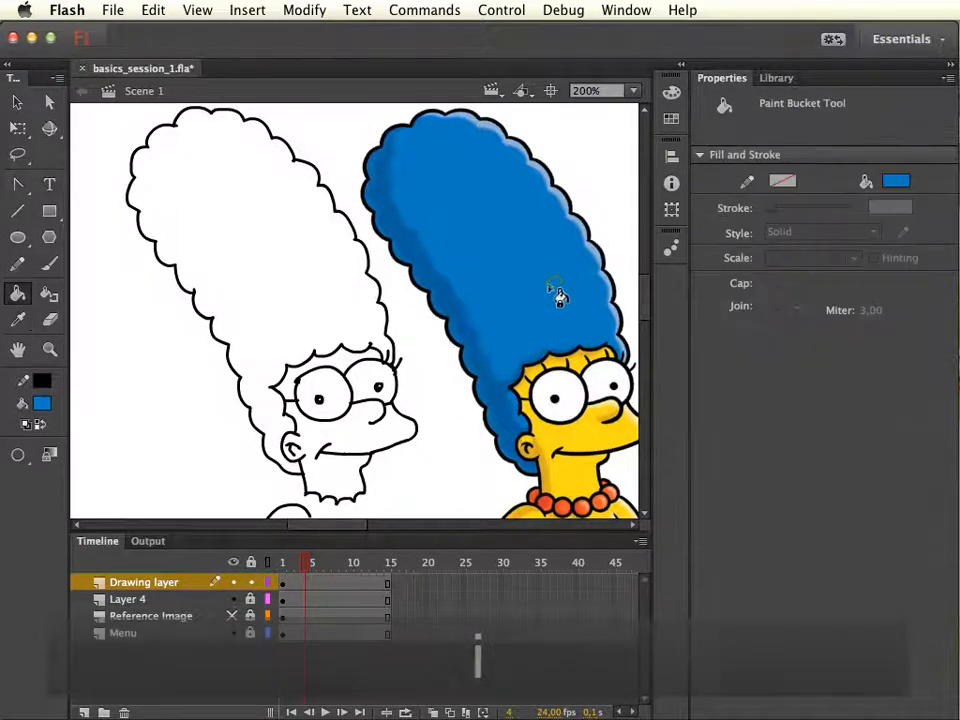
click(300, 298)
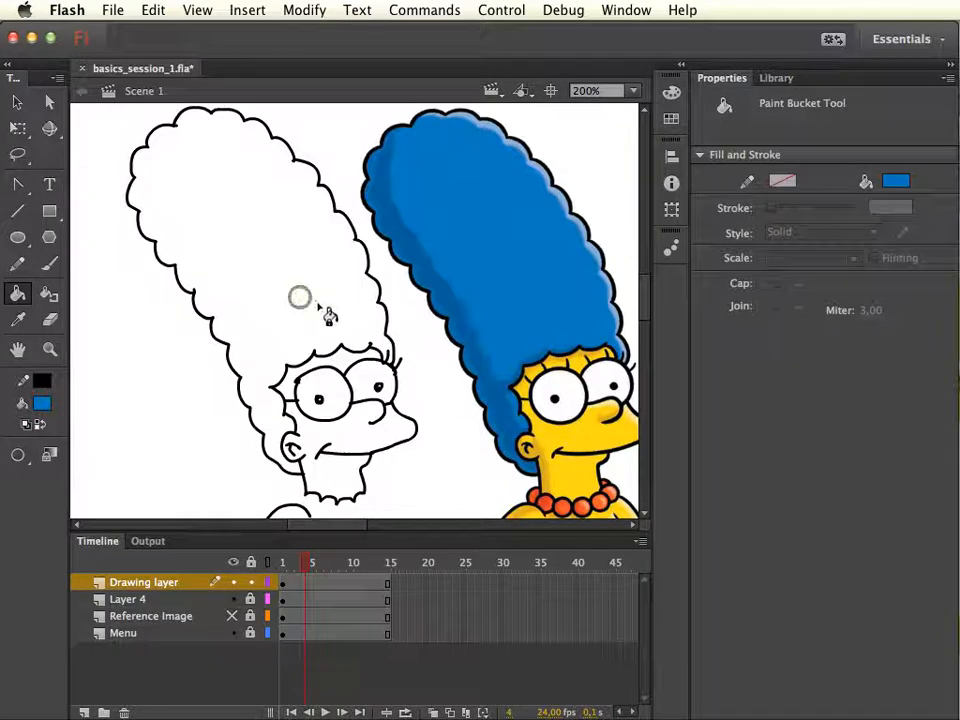
Set the Paint Bucket's gap option to Close Small Gaps and fill the traced hair with the sampled blue.
click(183, 588)
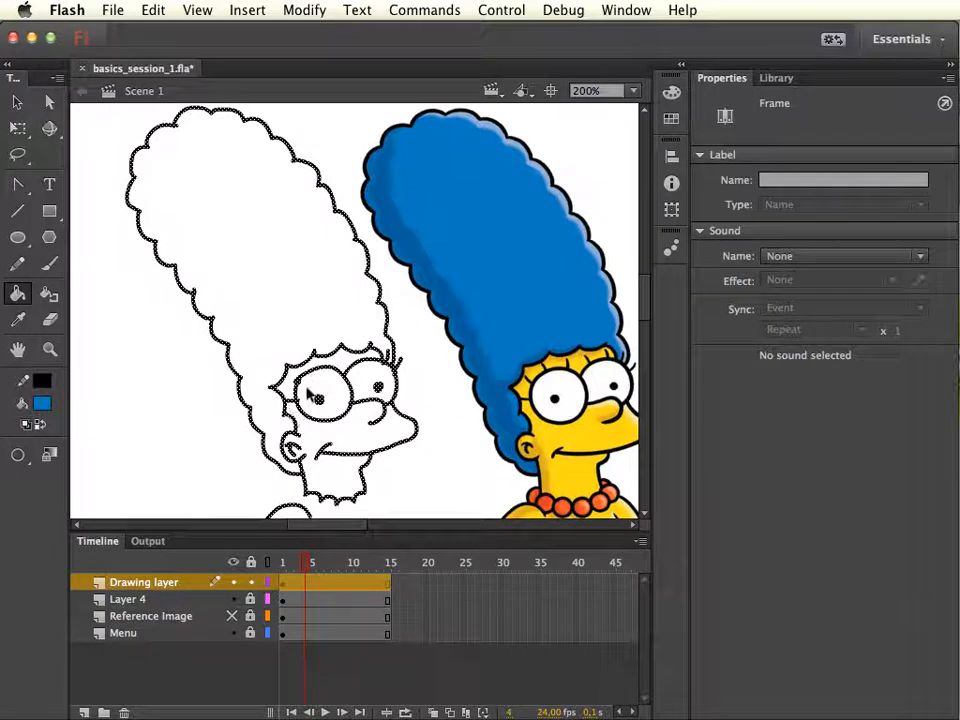
key(super+shift+a)
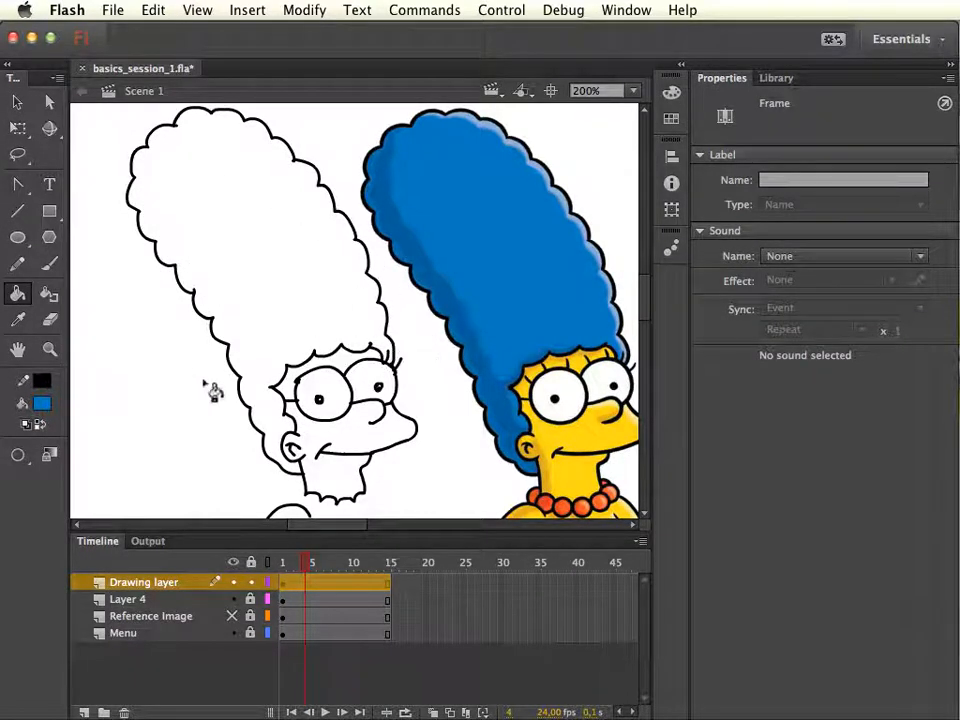
click(20, 458)
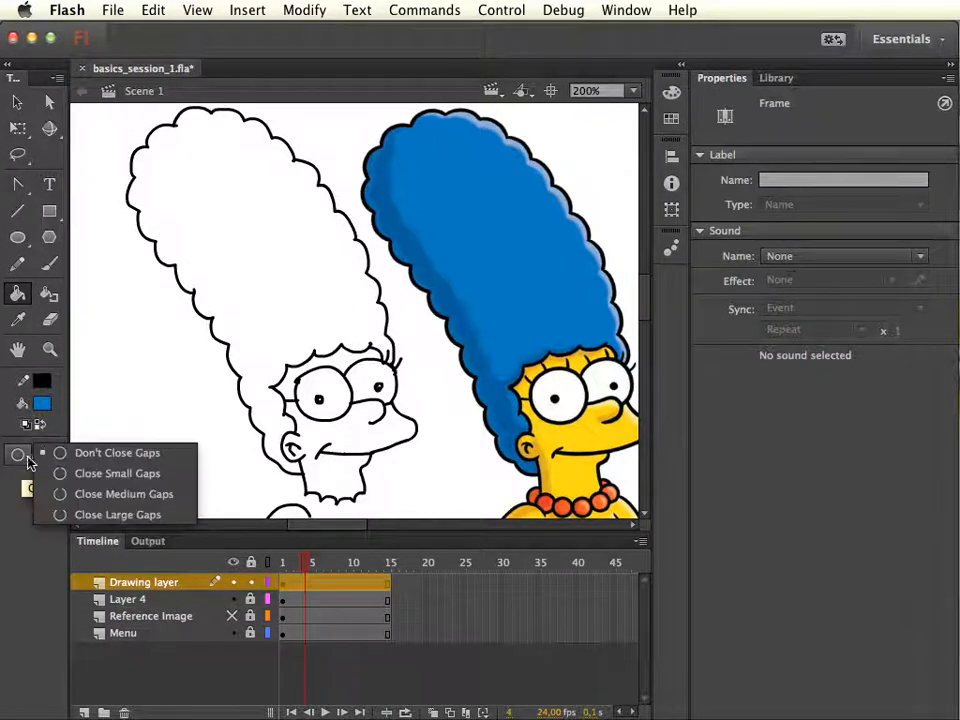
click(107, 474)
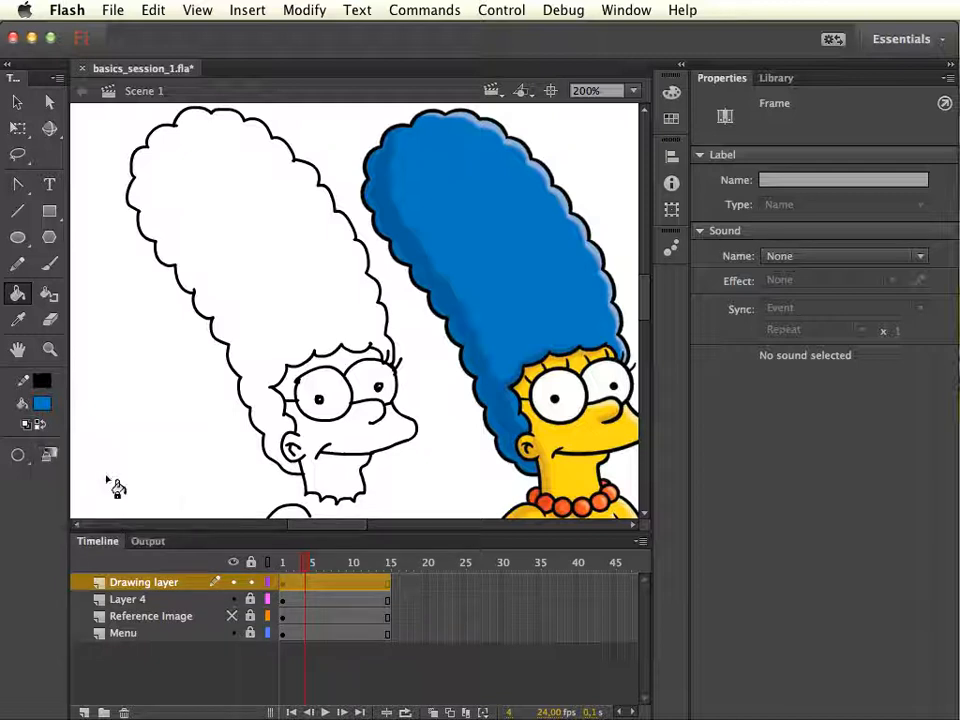
click(257, 318)
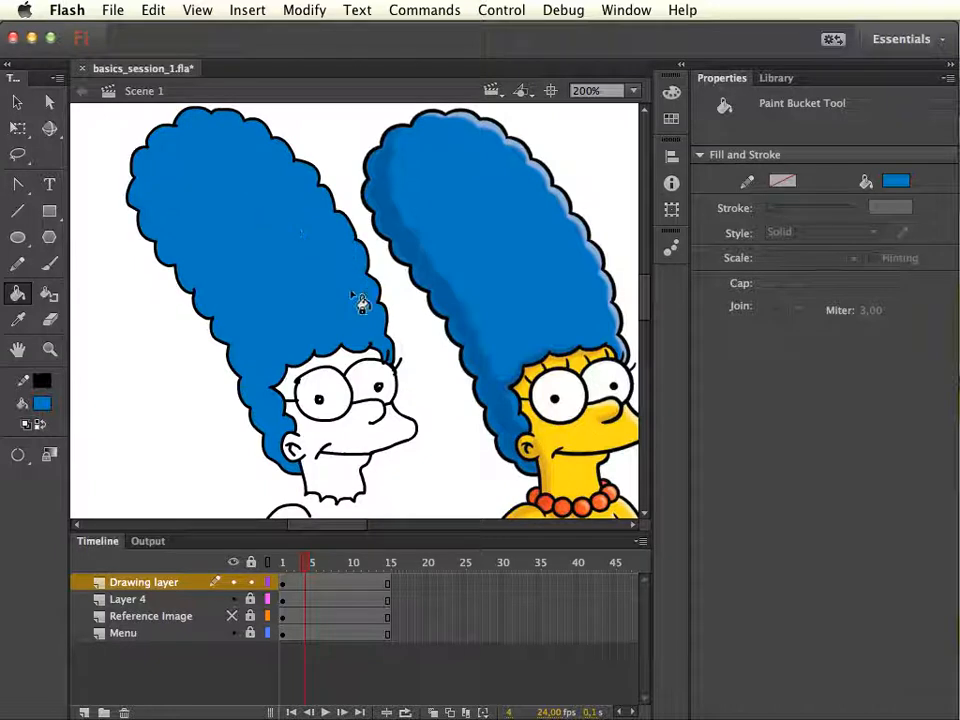
Sample the skin yellow from the colored picture's face and fill the traced face and neck with it.
key(i)
click(590, 428)
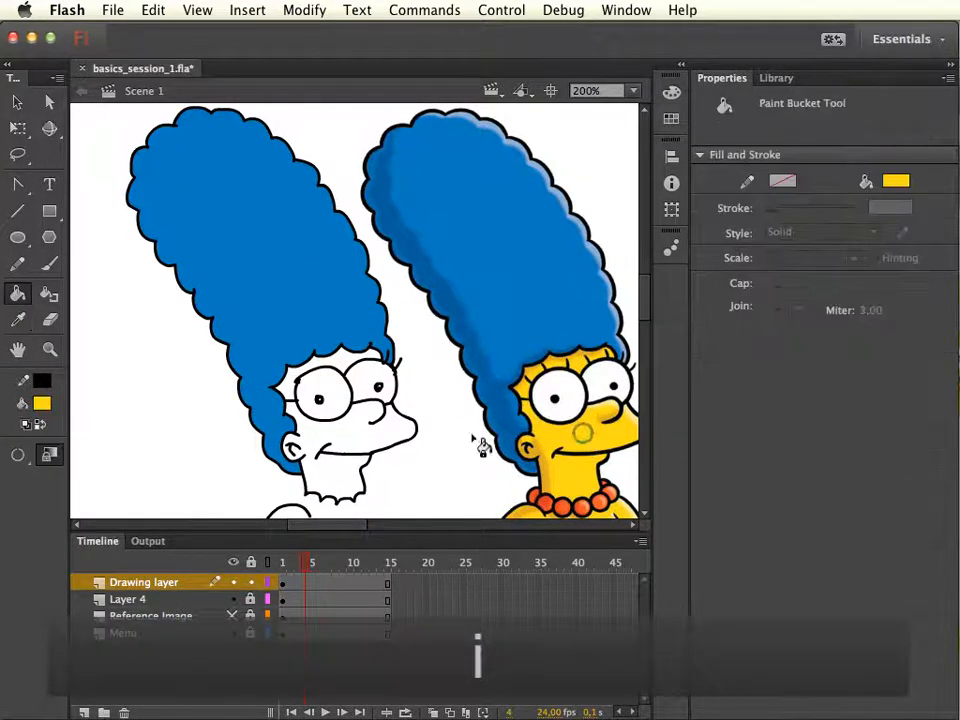
click(352, 437)
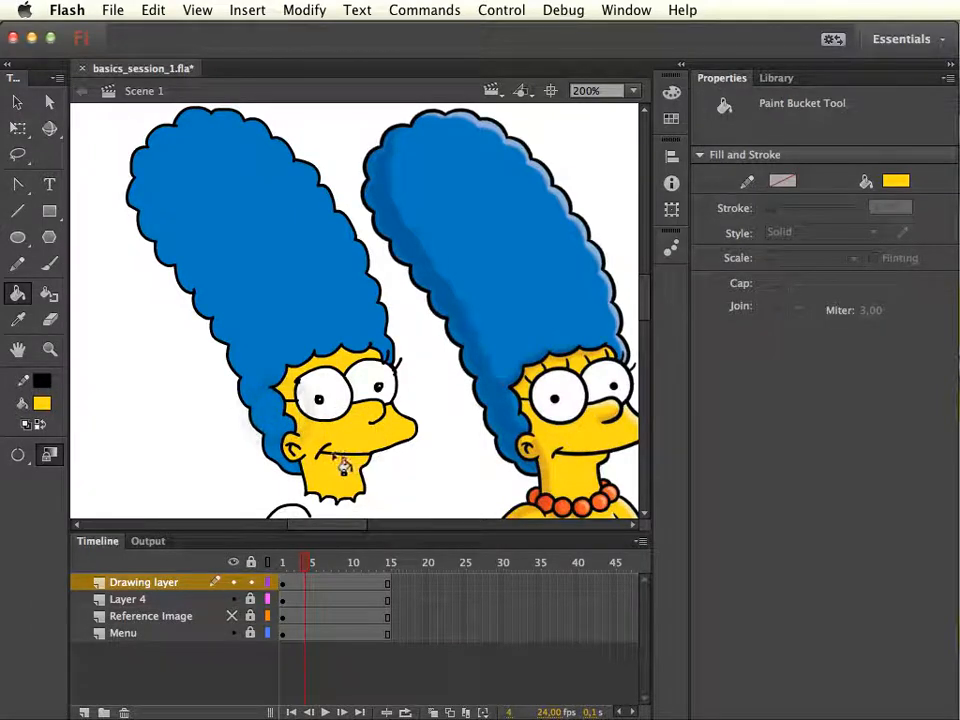
Sample the darker blue of the hair shading as the fill color for the Brush tool.
key(b)
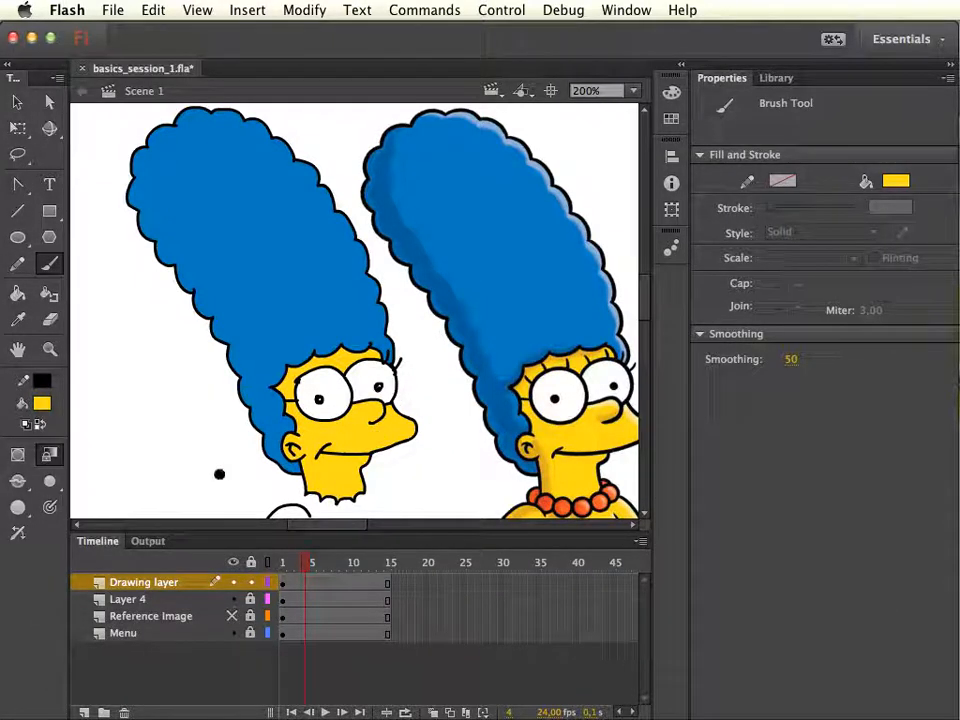
key(i)
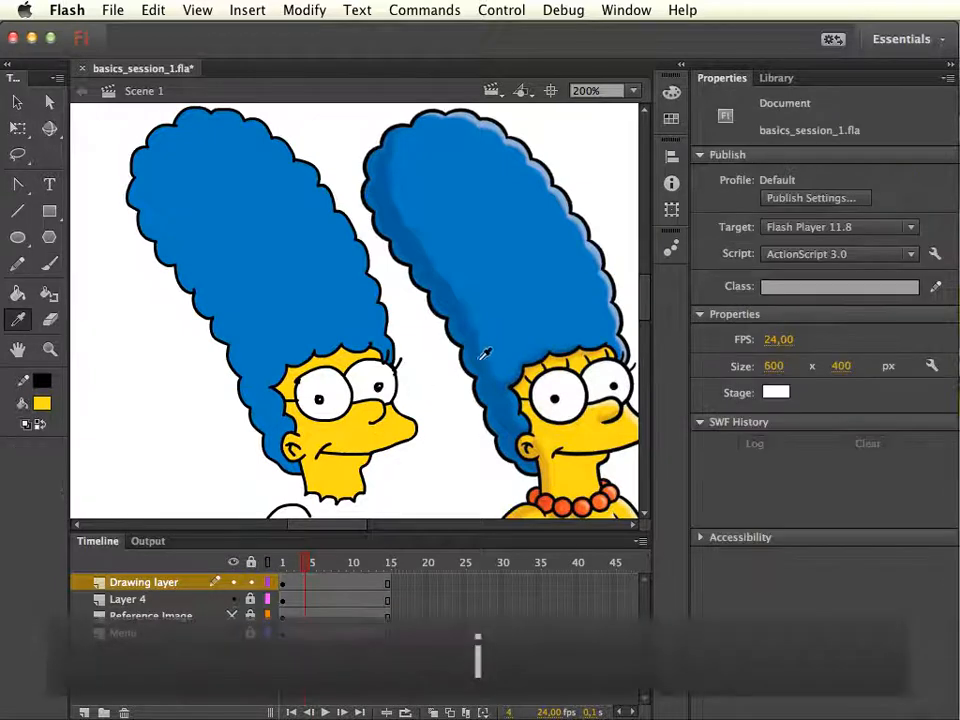
click(480, 357)
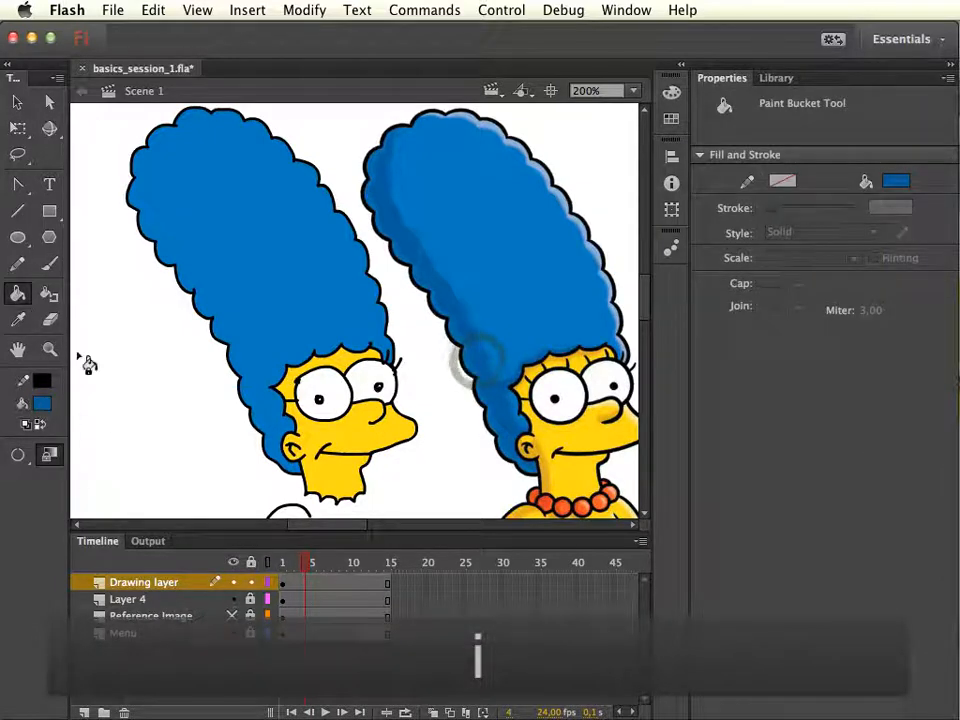
key(b)
Paint wavy test brush strokes beside the head at 200%, 400% and 800% zoom to compare their thickness.
mouse_move(94, 424)
mouse_down()
mouse_move(133, 406)
mouse_move(197, 438)
mouse_up()
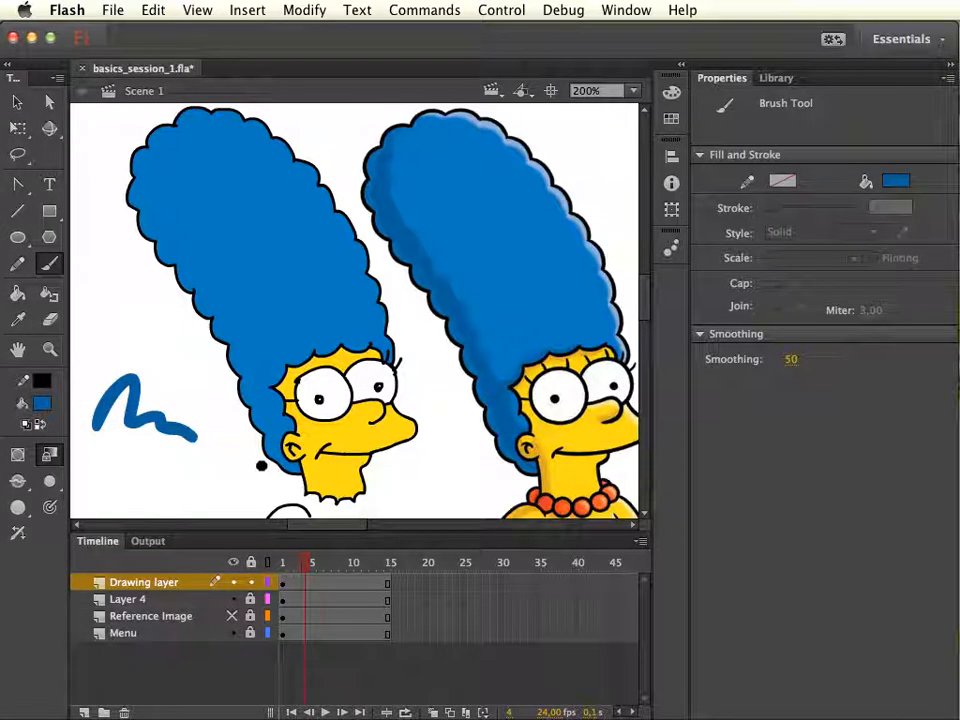
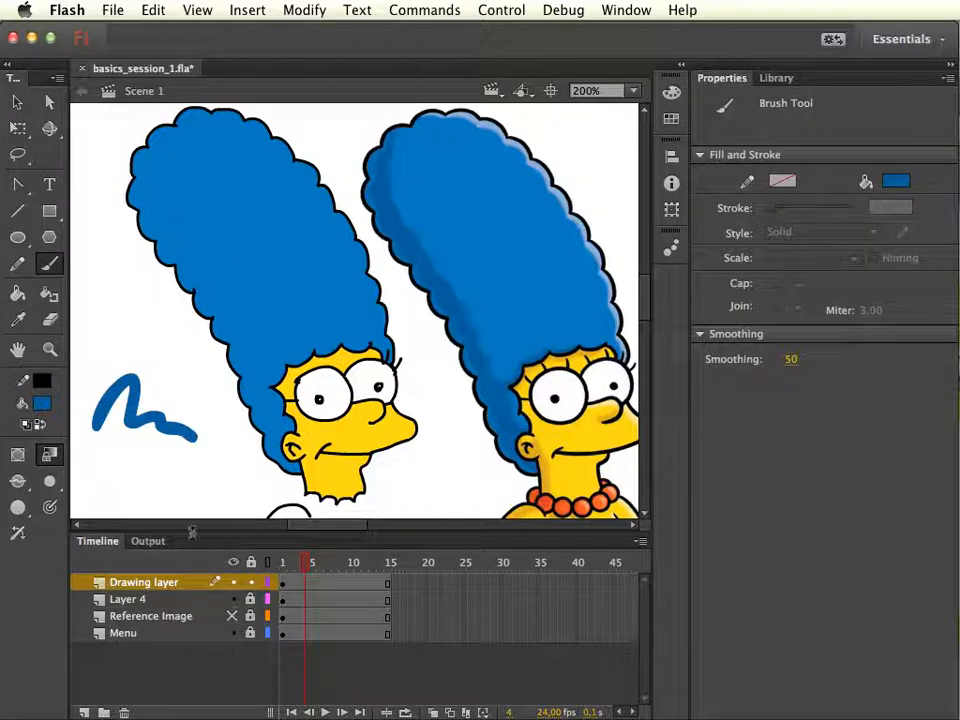
key(super+equal)
drag(174, 421, 514, 351)
mouse_move(251, 482)
mouse_down()
mouse_move(360, 471)
mouse_move(472, 496)
mouse_up()
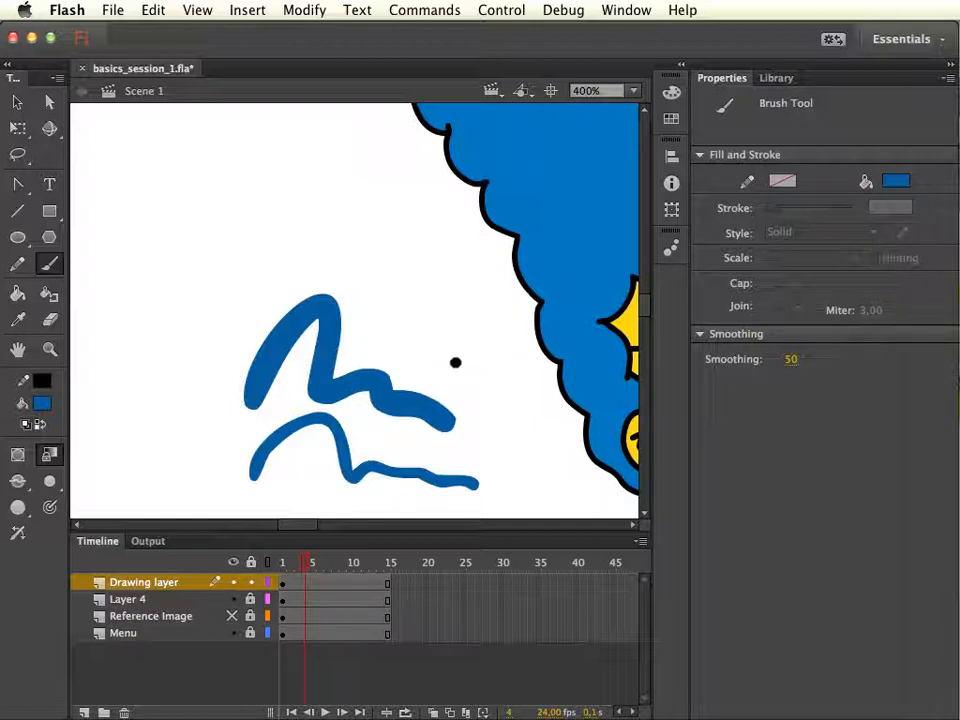
key(super+equal)
mouse_move(371, 285)
mouse_down()
mouse_move(443, 307)
mouse_move(553, 435)
mouse_up()
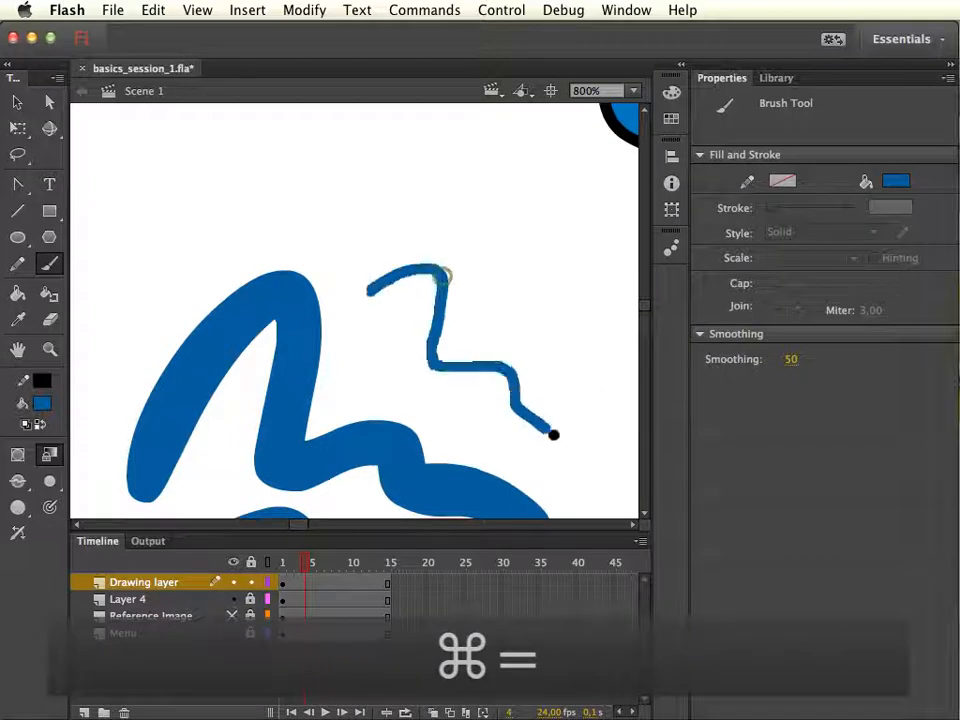
key(super+minus)
key(super+minus)
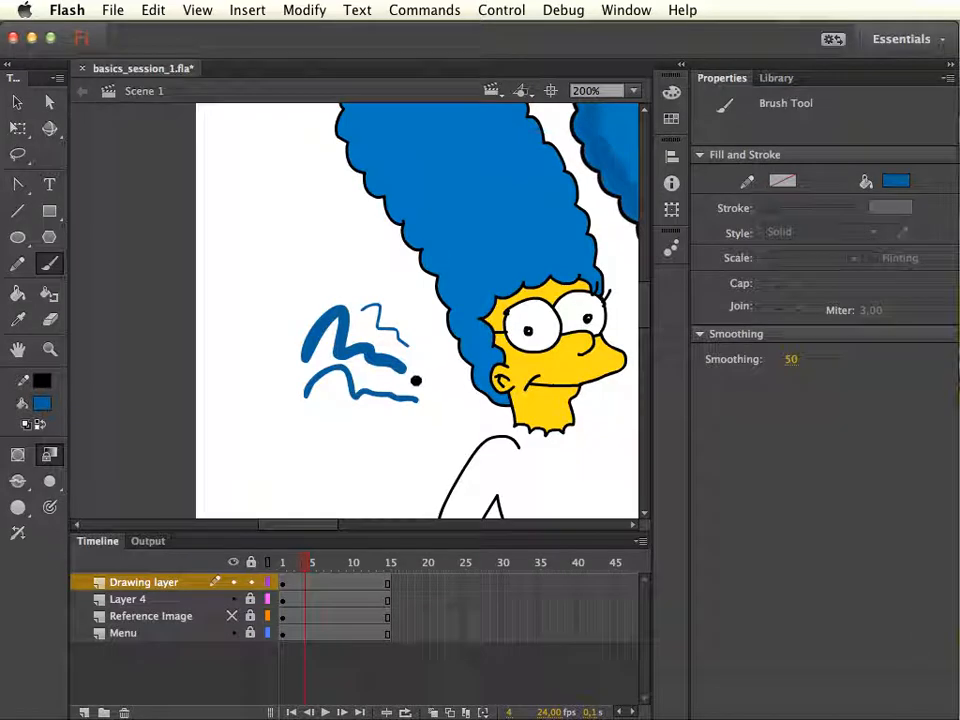
Select all the blue test brush strokes beside the head and delete them.
key(v)
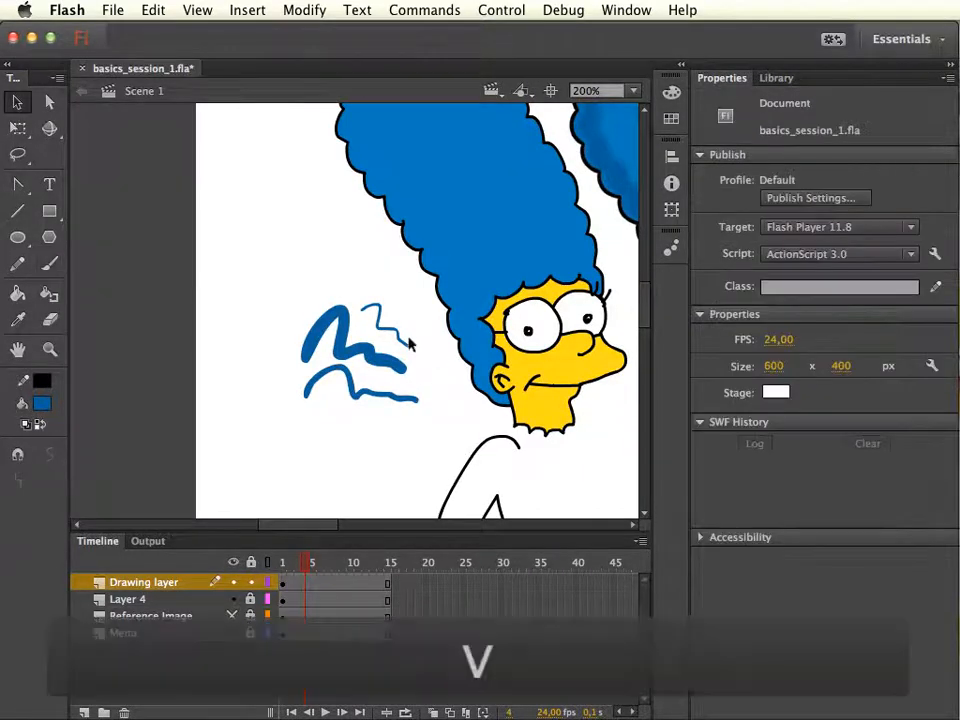
drag(240, 285, 439, 446)
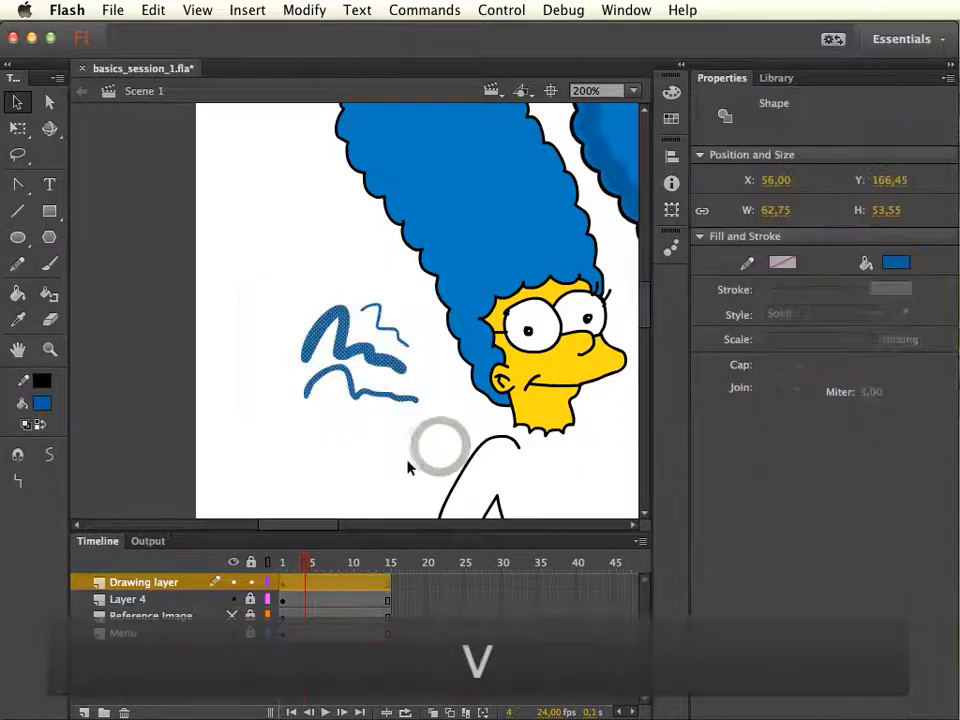
key(Delete)
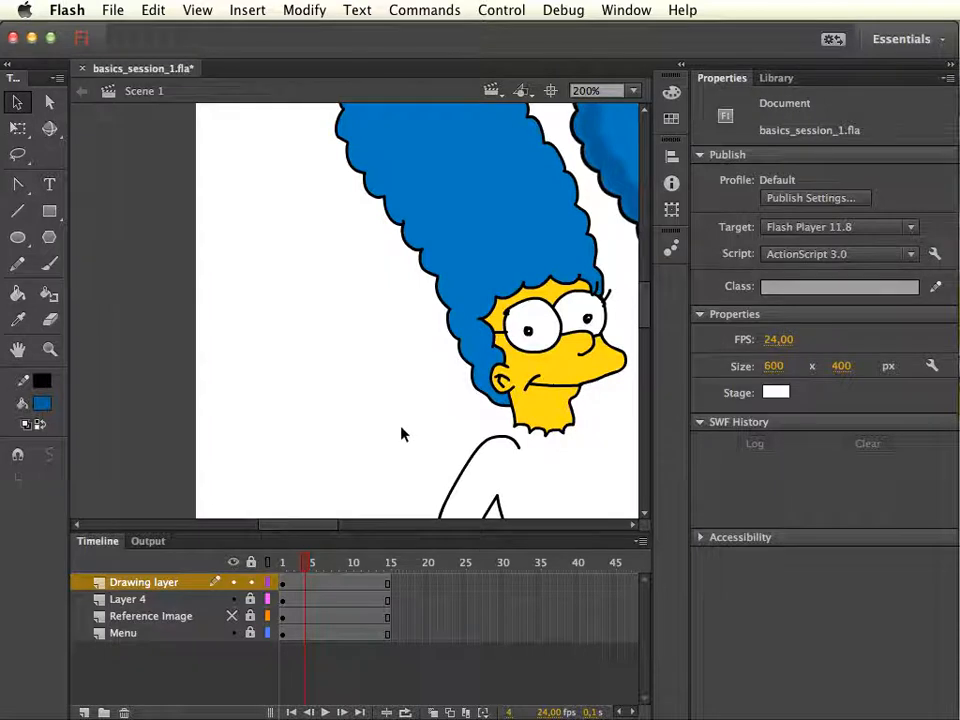
Return to the Brush tool and choose the third-largest brush size.
key(b)
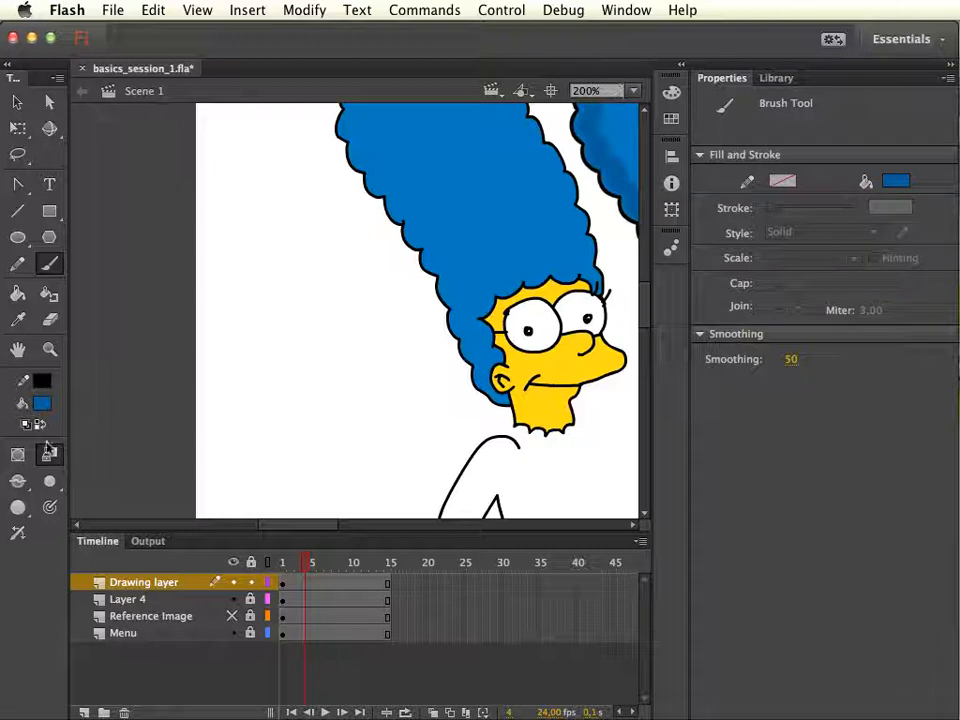
click(49, 483)
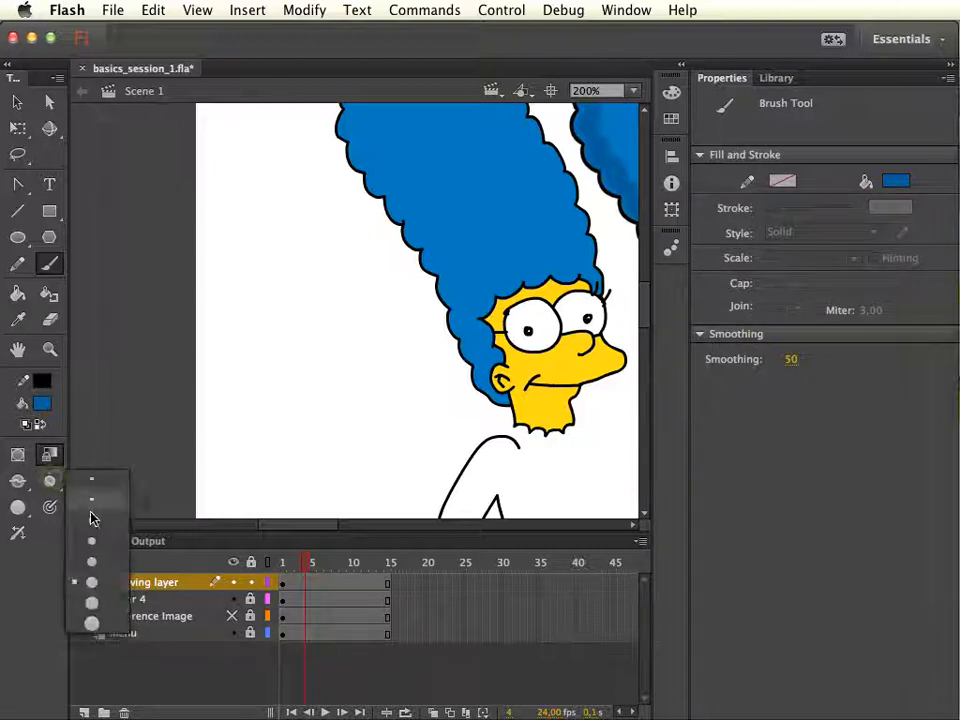
click(92, 588)
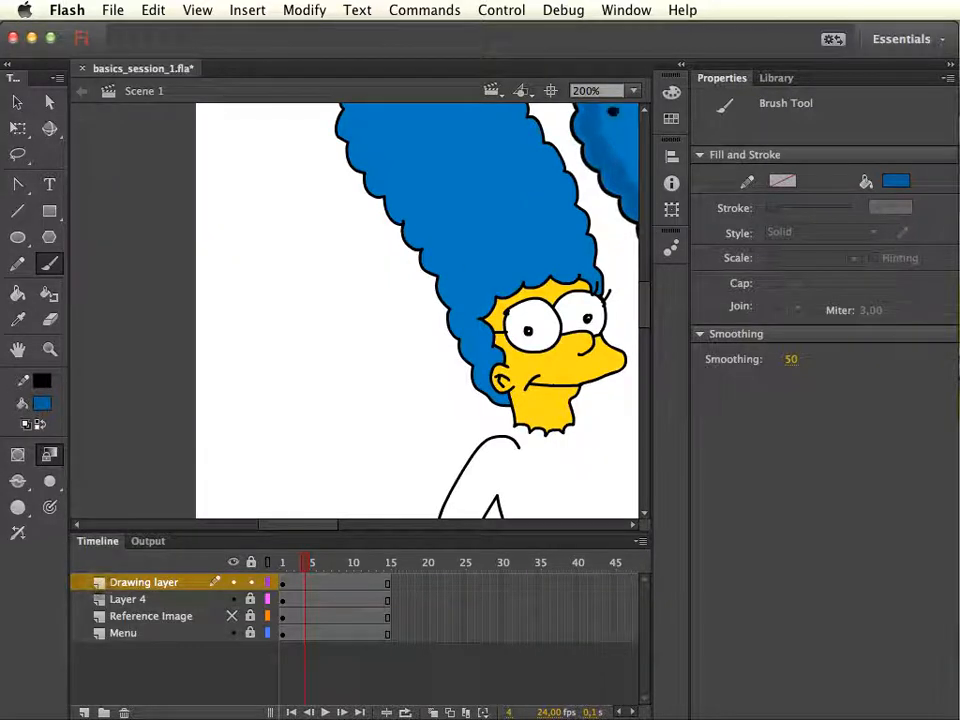
Set the brush fill to black, paint two wavy test strokes beside the head, and undo both.
click(41, 403)
click(90, 466)
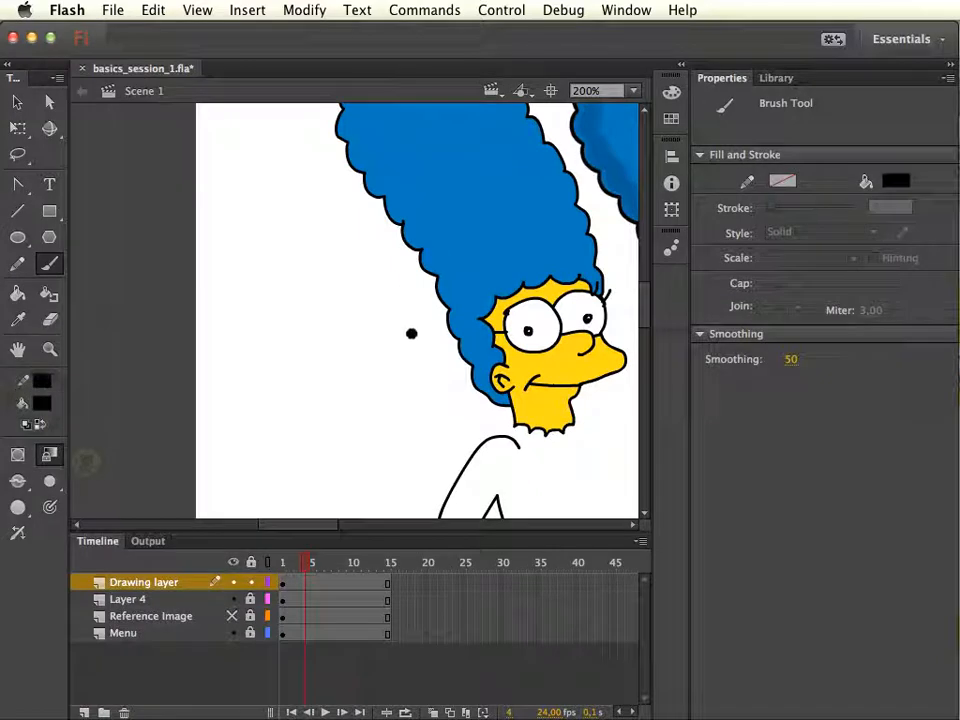
drag(311, 289, 320, 407)
drag(374, 306, 376, 404)
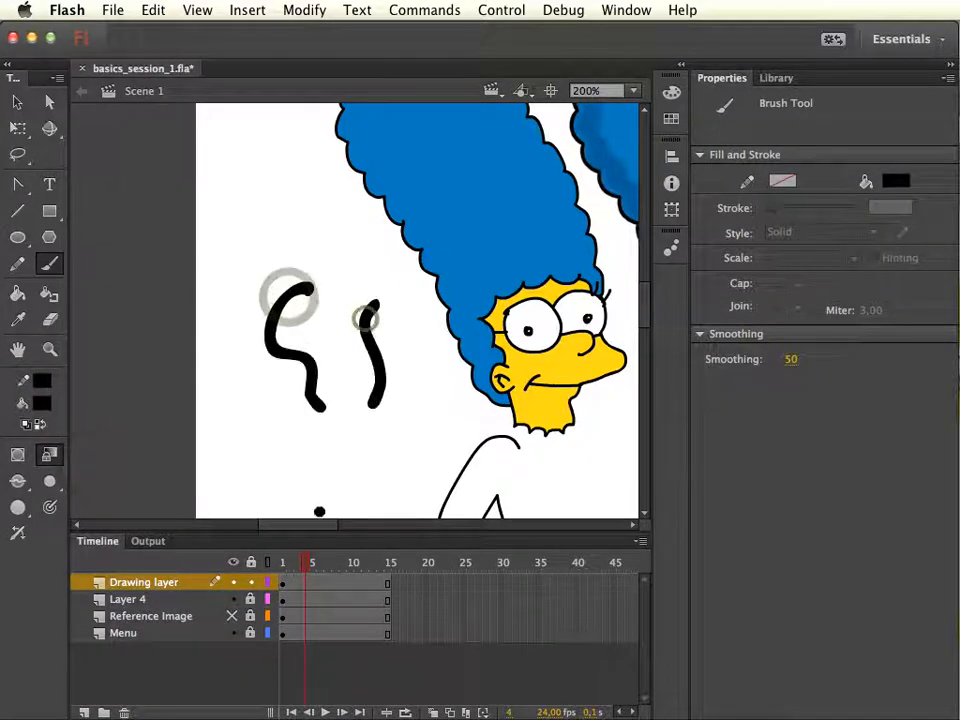
key(super+z)
key(super+z)
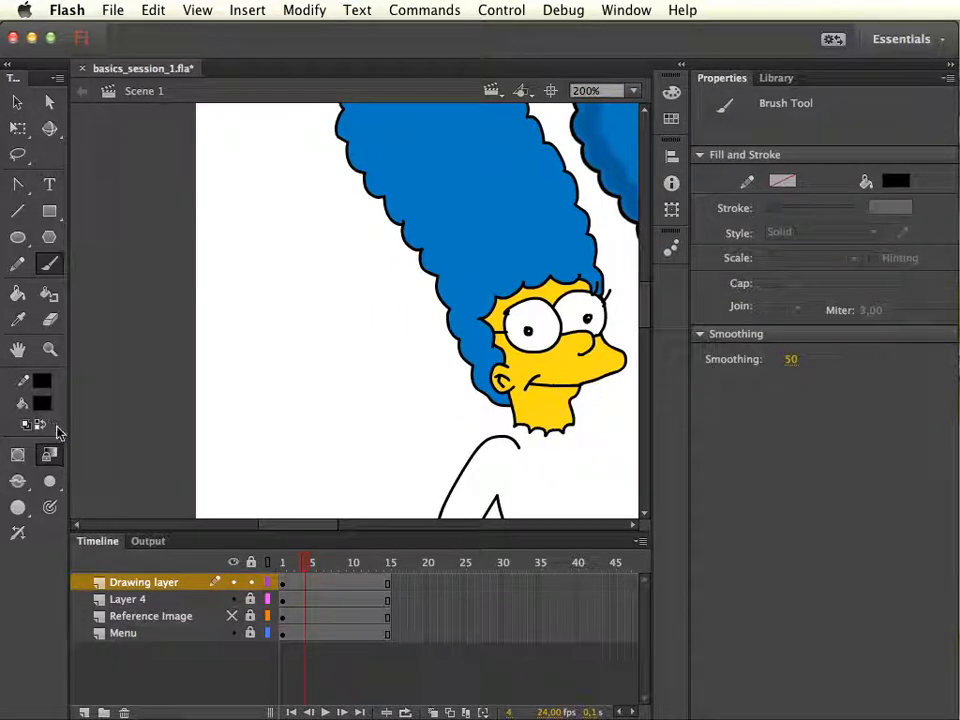
Turn on Use Pressure for the brush and paint two black test strokes of varying thickness beside the head.
click(52, 457)
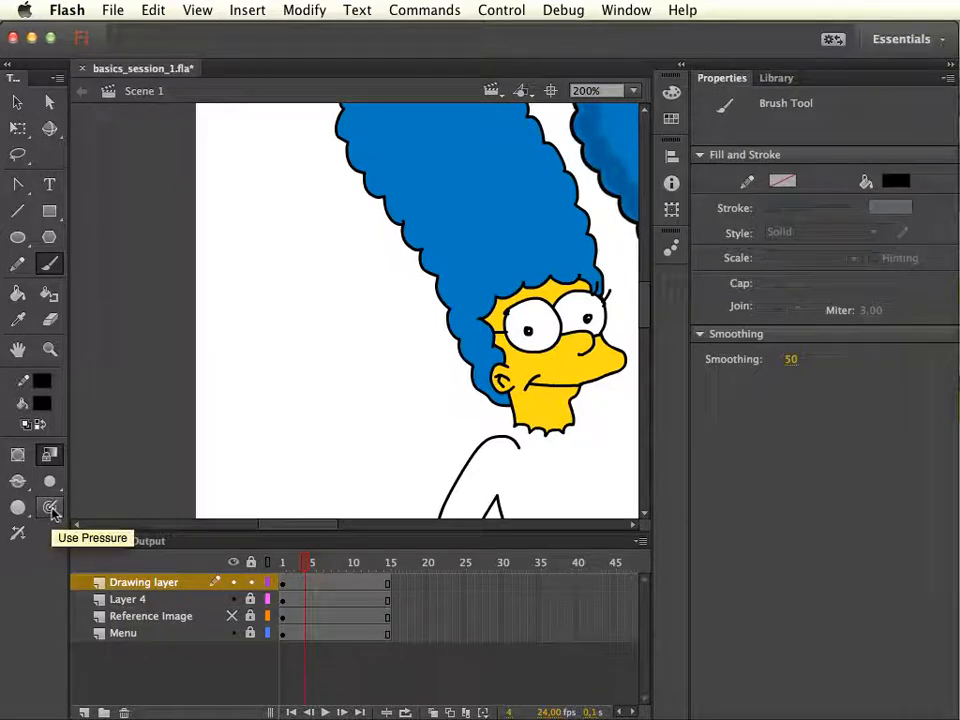
click(51, 508)
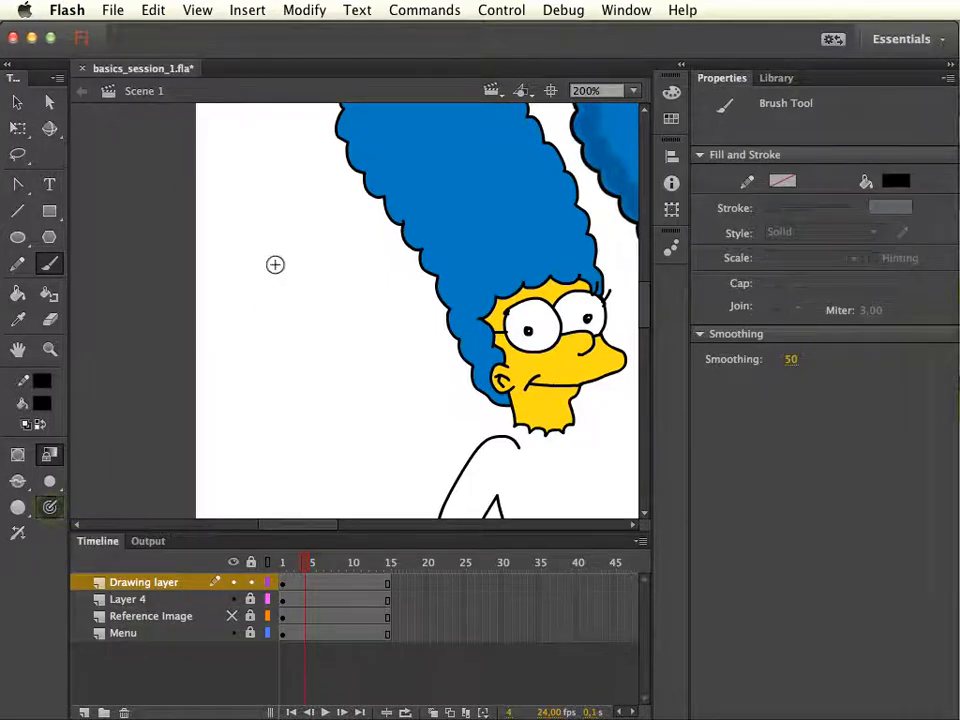
mouse_move(304, 289)
mouse_down()
mouse_move(285, 250)
mouse_move(298, 400)
mouse_move(339, 450)
mouse_move(377, 476)
mouse_move(412, 400)
mouse_up()
drag(368, 314, 414, 404)
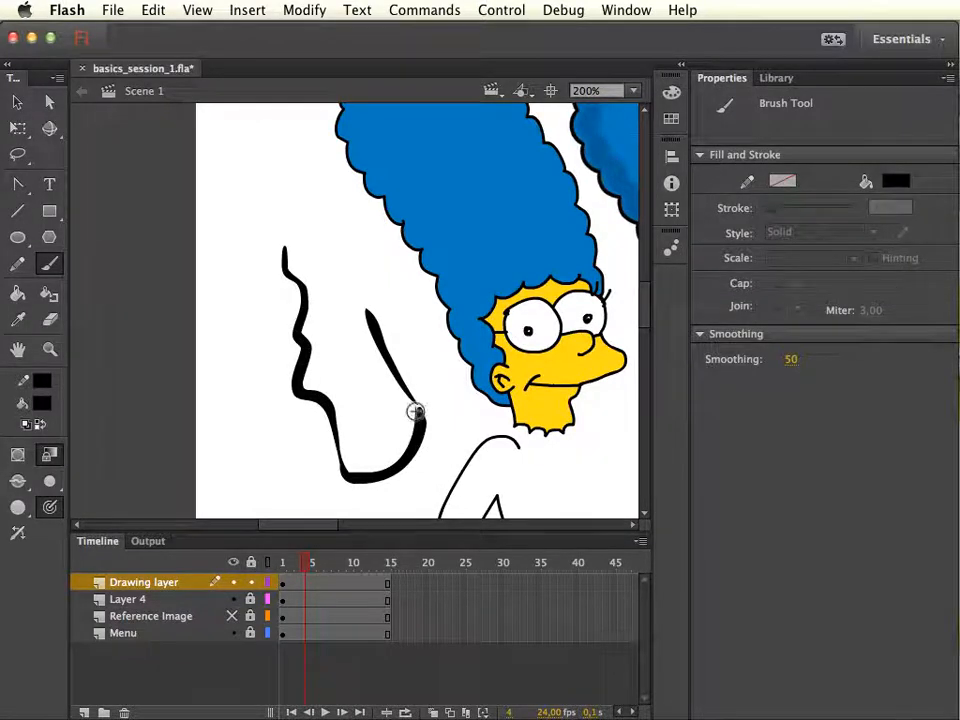
Delete both black pressure test strokes beside the head.
key(v)
click(411, 455)
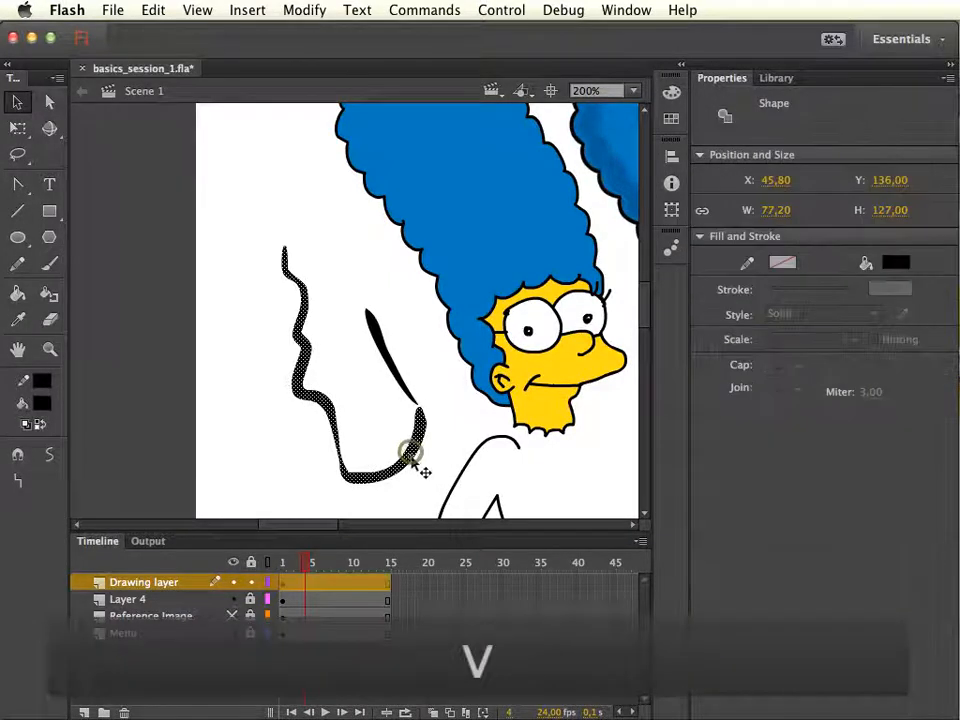
key(Delete)
click(399, 380)
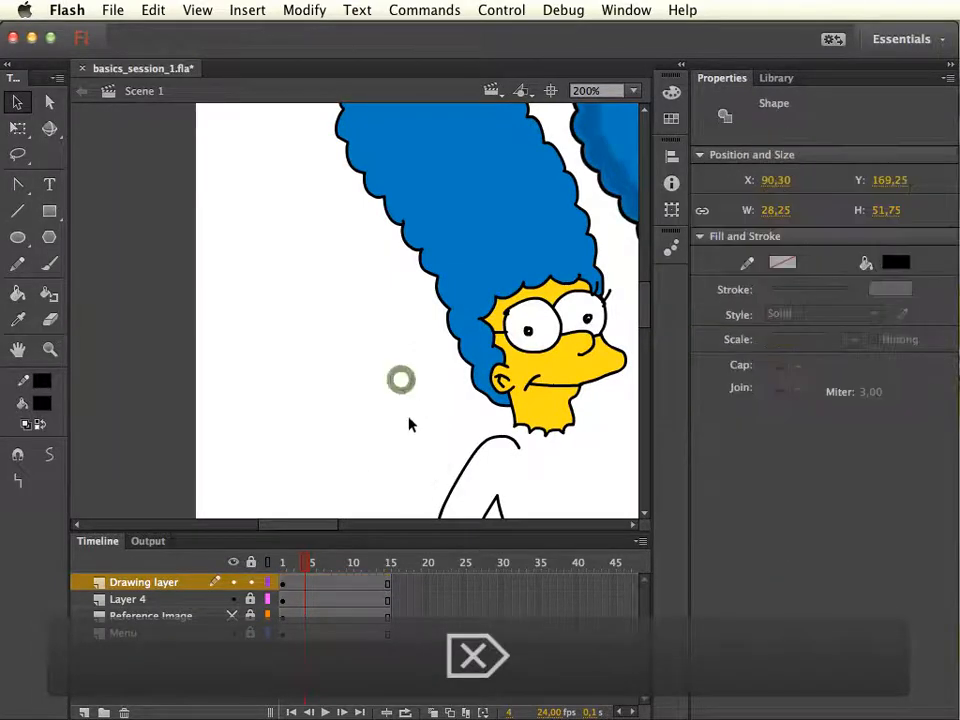
key(Delete)
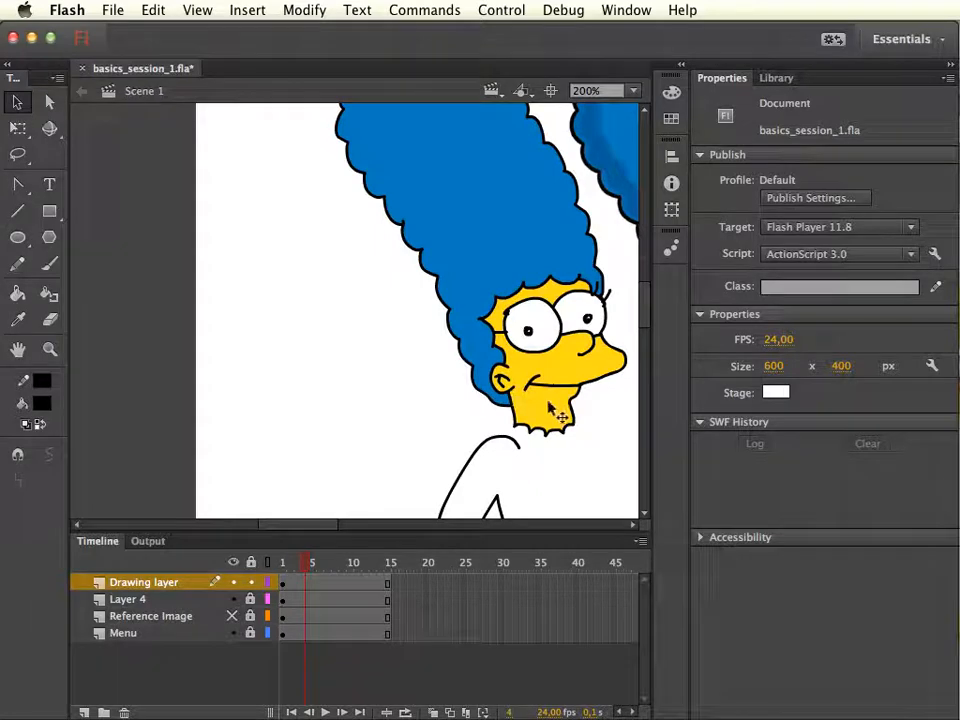
Show the Reference Image layer and hide Layer 4 to compare the traced body with the reference, and restore both layers' visibility.
key(space)
drag(411, 478, 386, 379)
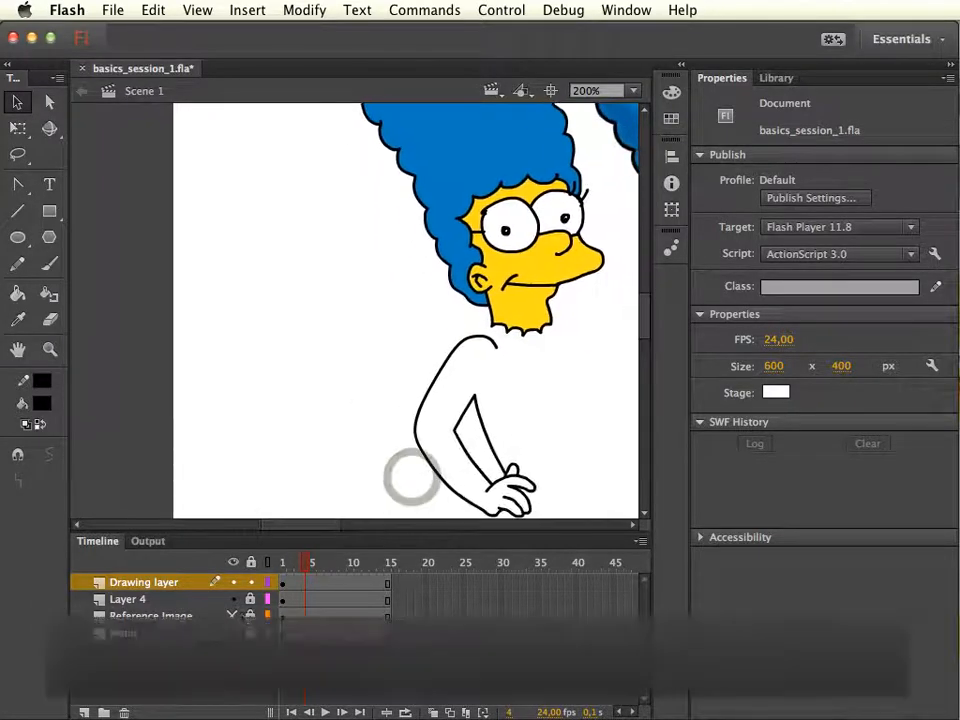
click(233, 617)
click(233, 599)
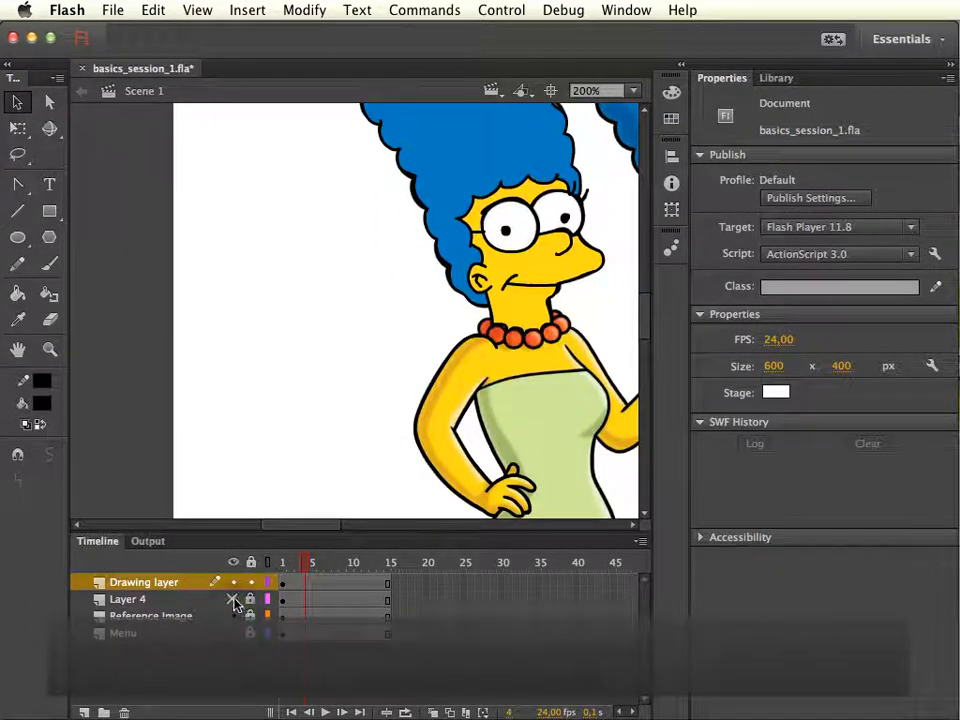
click(339, 474)
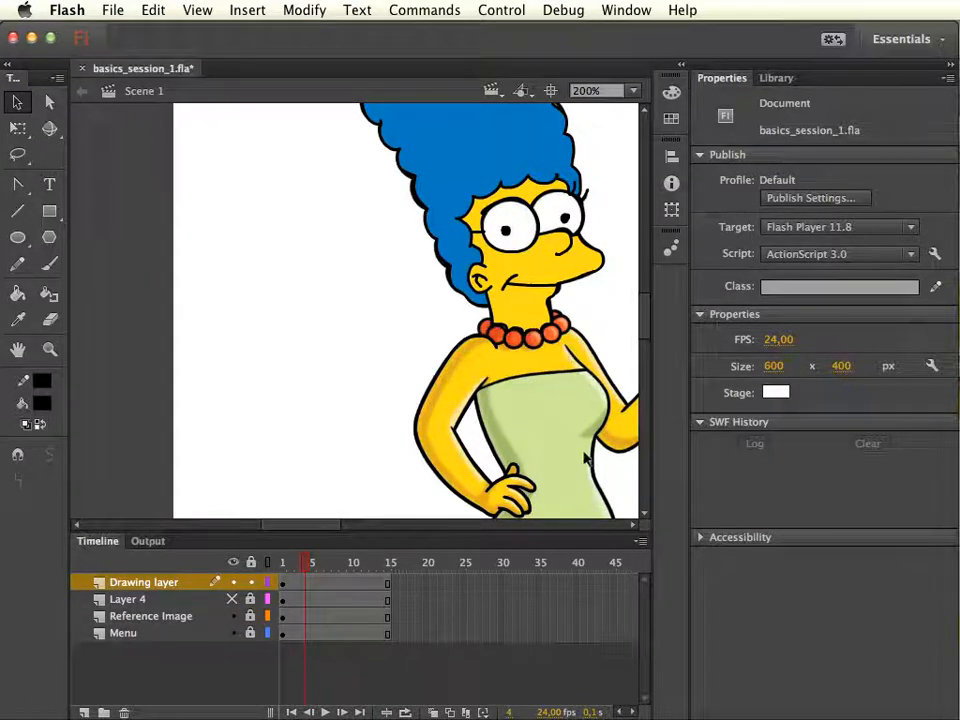
key(space)
drag(507, 421, 486, 388)
click(276, 510)
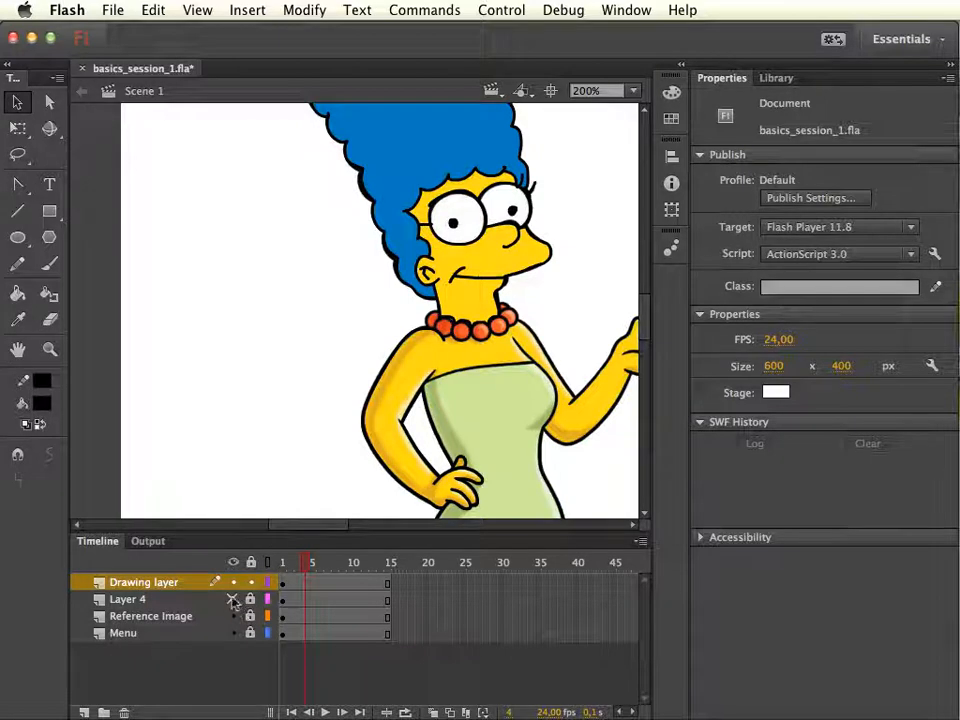
click(232, 599)
click(232, 616)
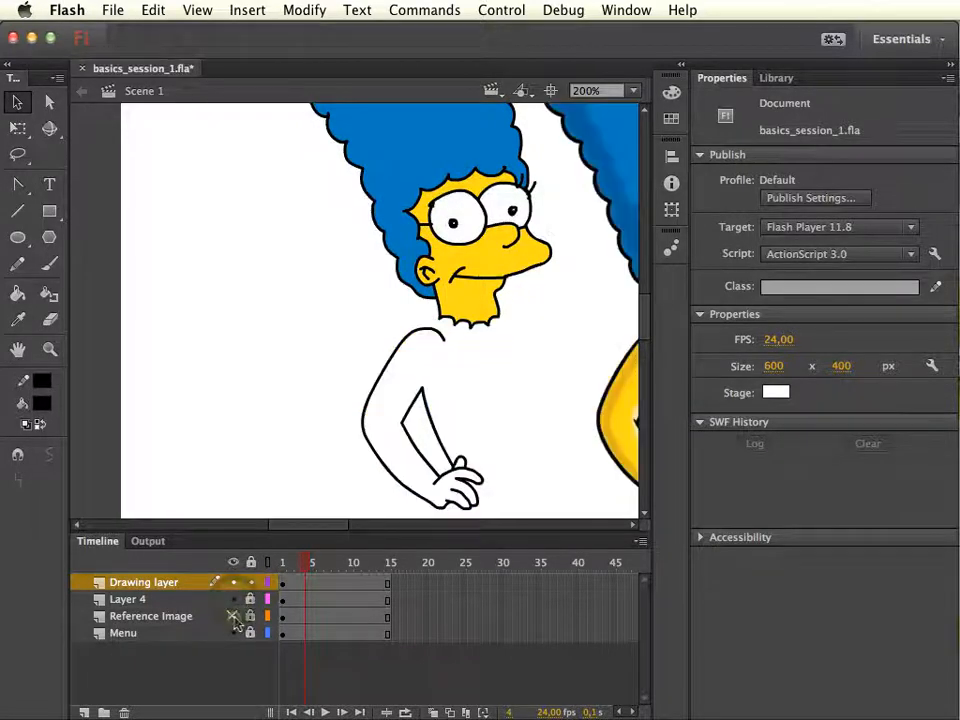
Return to the Brush tool in Paint Normal mode with Use Pressure turned off.
drag(504, 422, 418, 476)
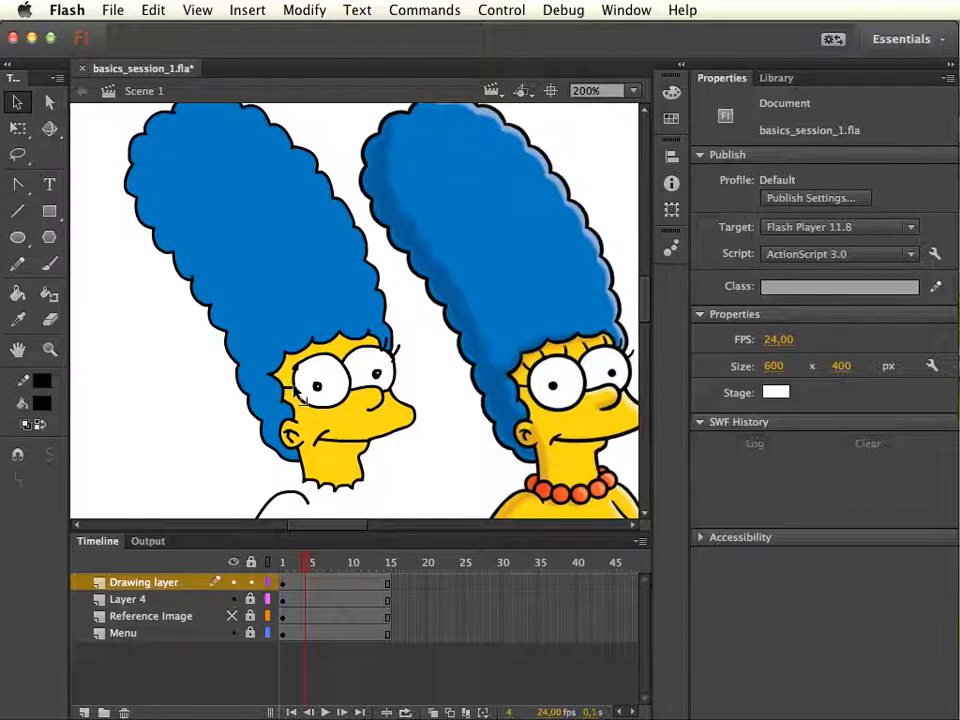
key(b)
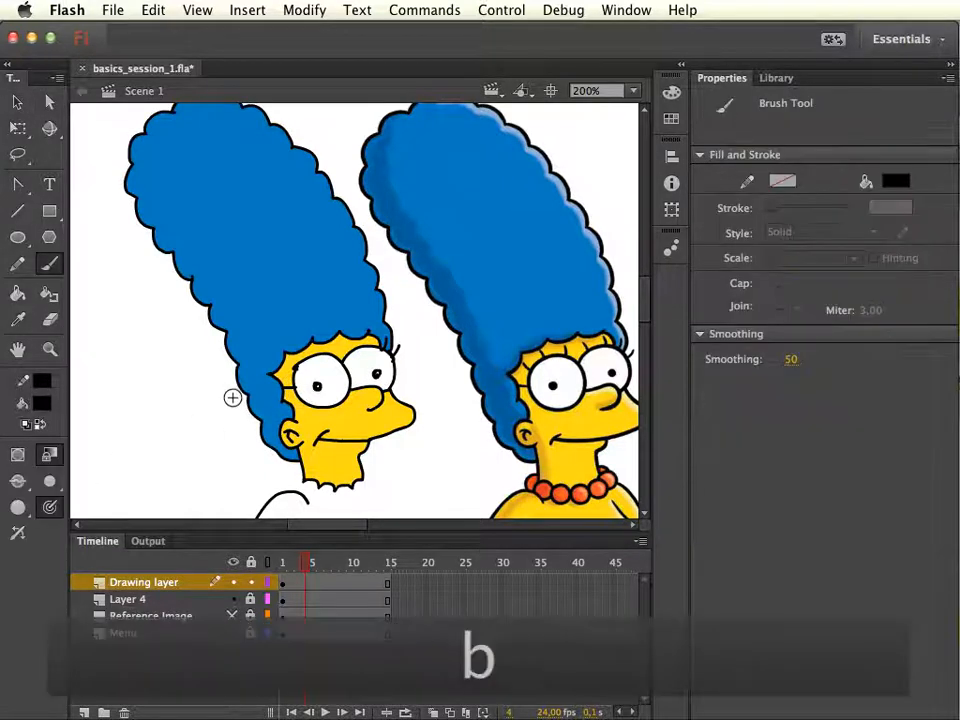
click(18, 481)
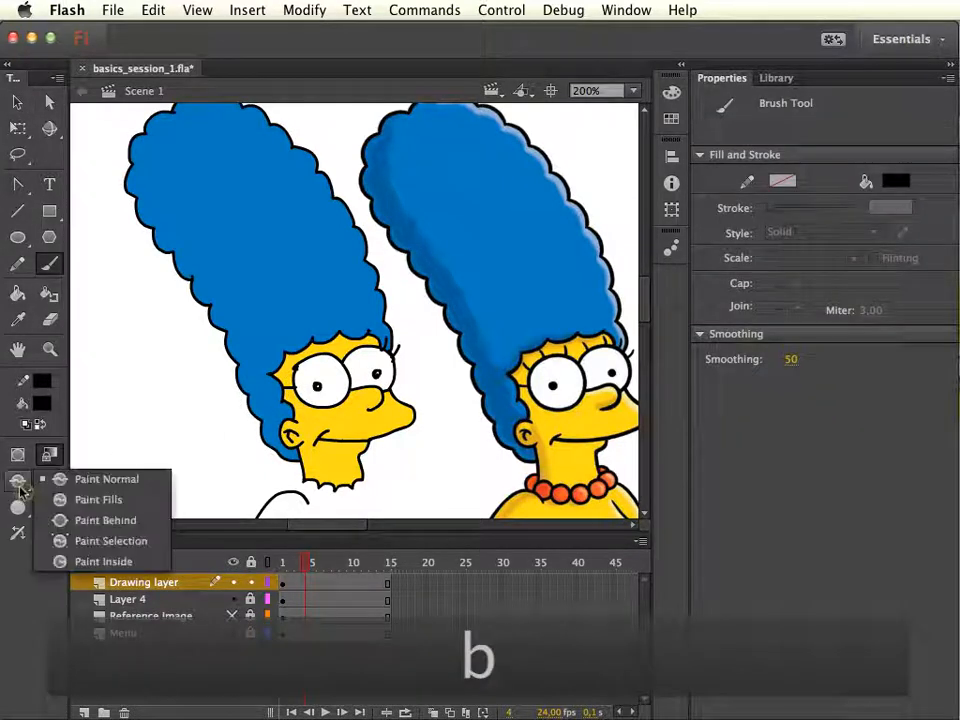
click(118, 482)
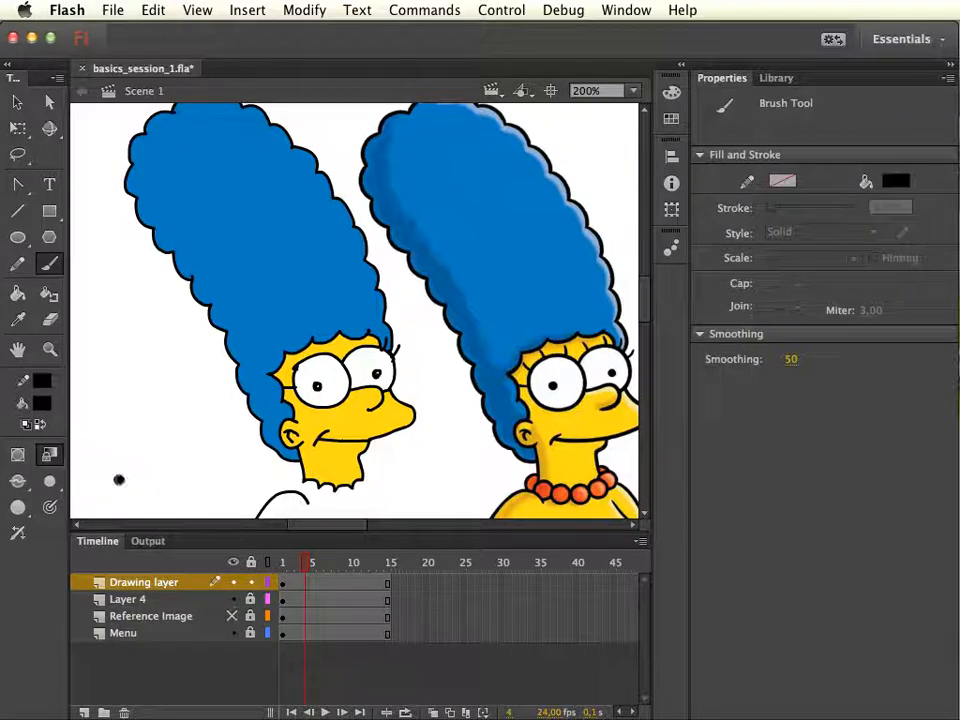
Choose a teal fill, paint a Paint Normal test stroke across the hair and face, and undo it.
click(41, 403)
click(261, 497)
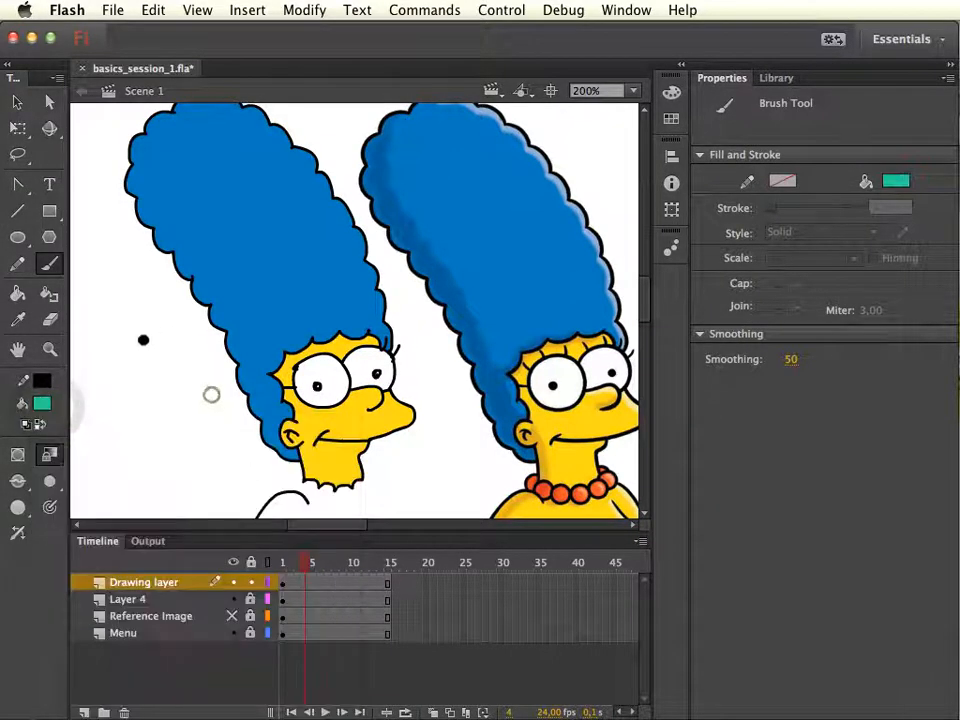
mouse_move(143, 400)
mouse_down()
mouse_move(294, 331)
mouse_move(457, 435)
mouse_up()
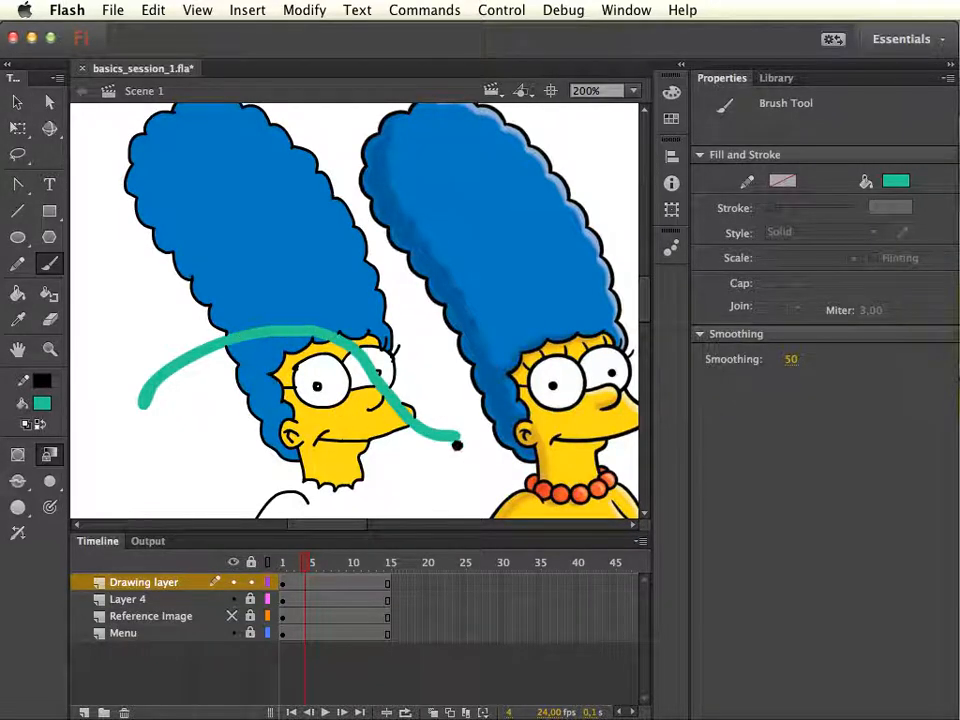
key(super+z)
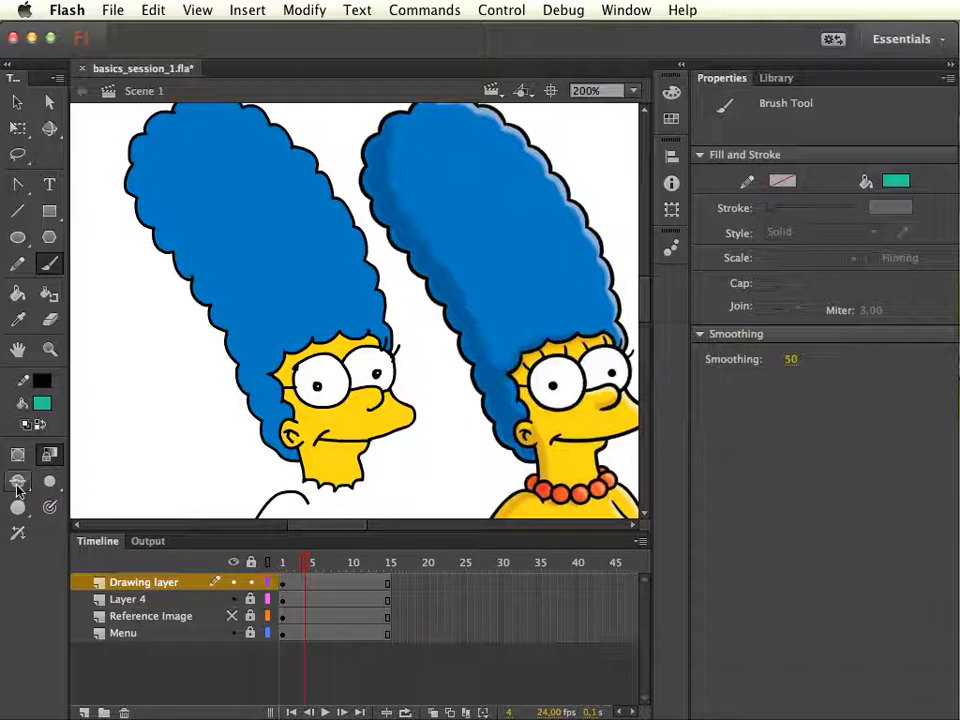
Switch the brush to Paint Fills, scribble a teal test stroke over the hair and face, and undo it.
click(46, 481)
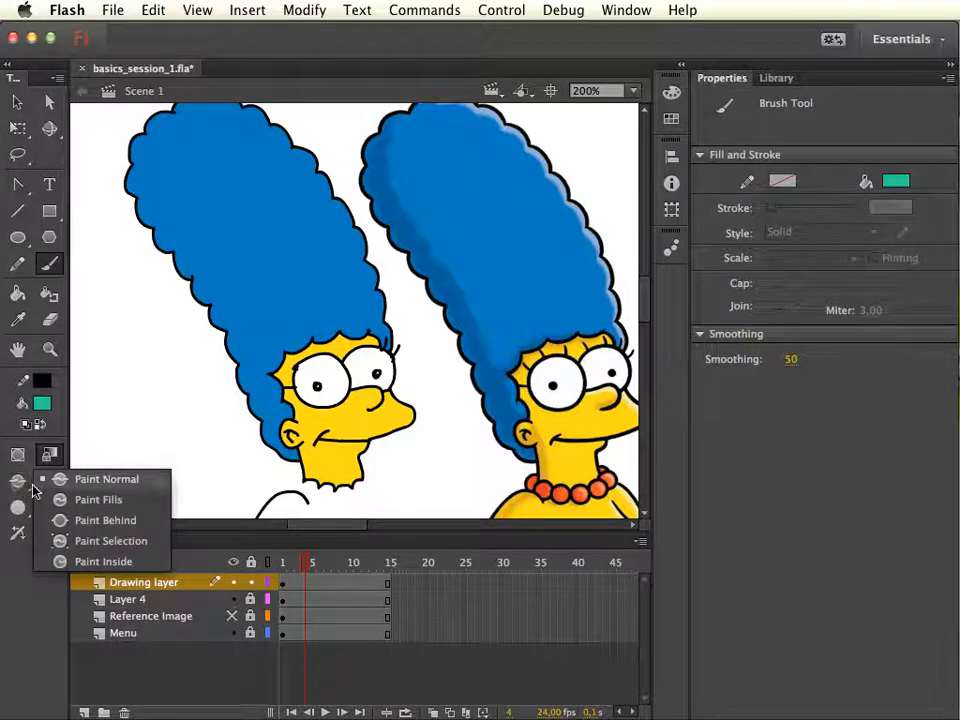
click(105, 501)
mouse_move(183, 362)
mouse_down()
mouse_move(313, 283)
mouse_move(253, 439)
mouse_move(305, 462)
mouse_up()
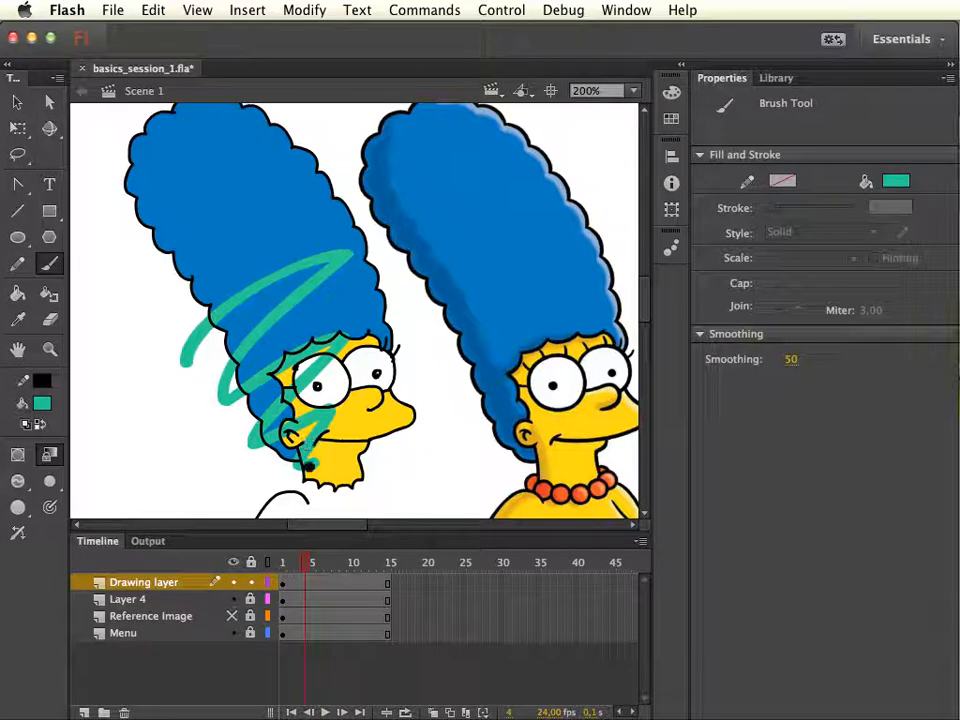
key(super+z)
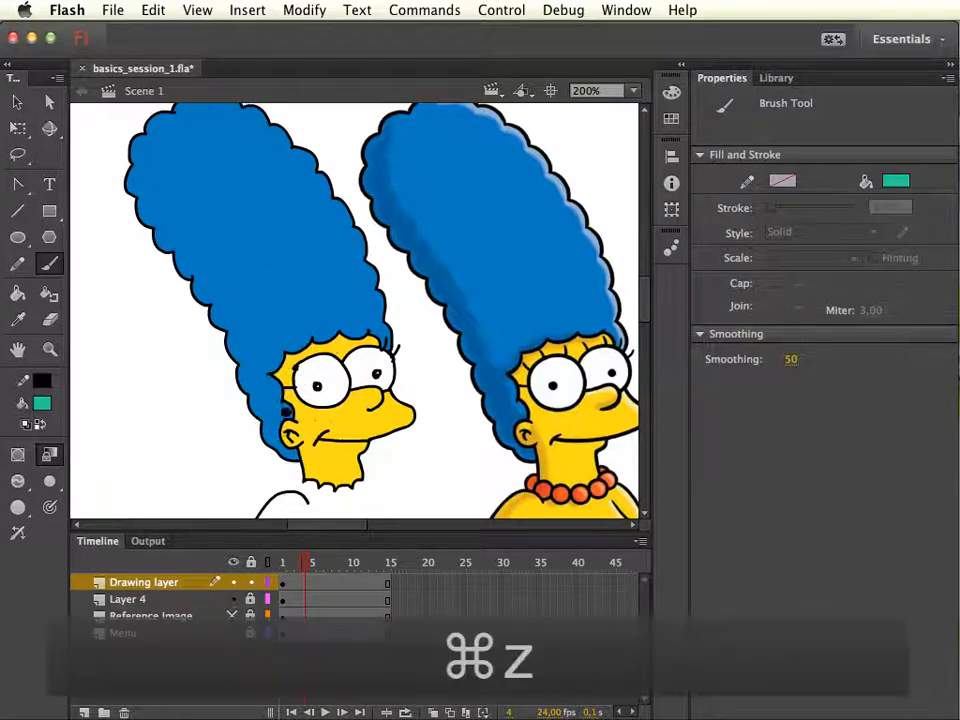
Set the brush mode to Paint Behind and sample the yellow skin of the reference neck as the brush fill.
click(49, 454)
click(70, 521)
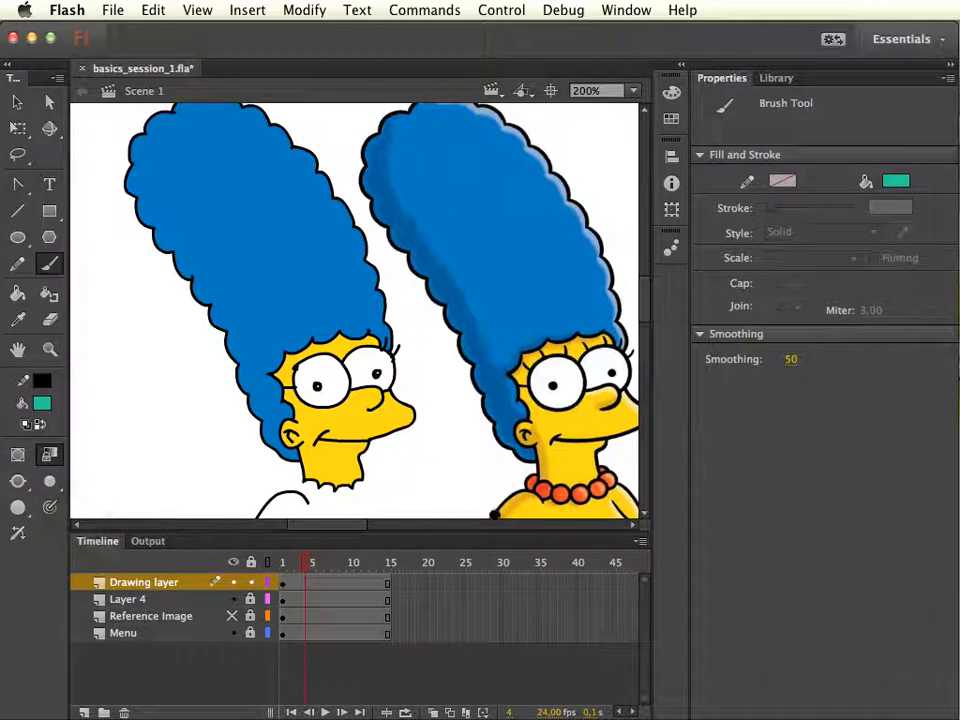
key(i)
click(577, 455)
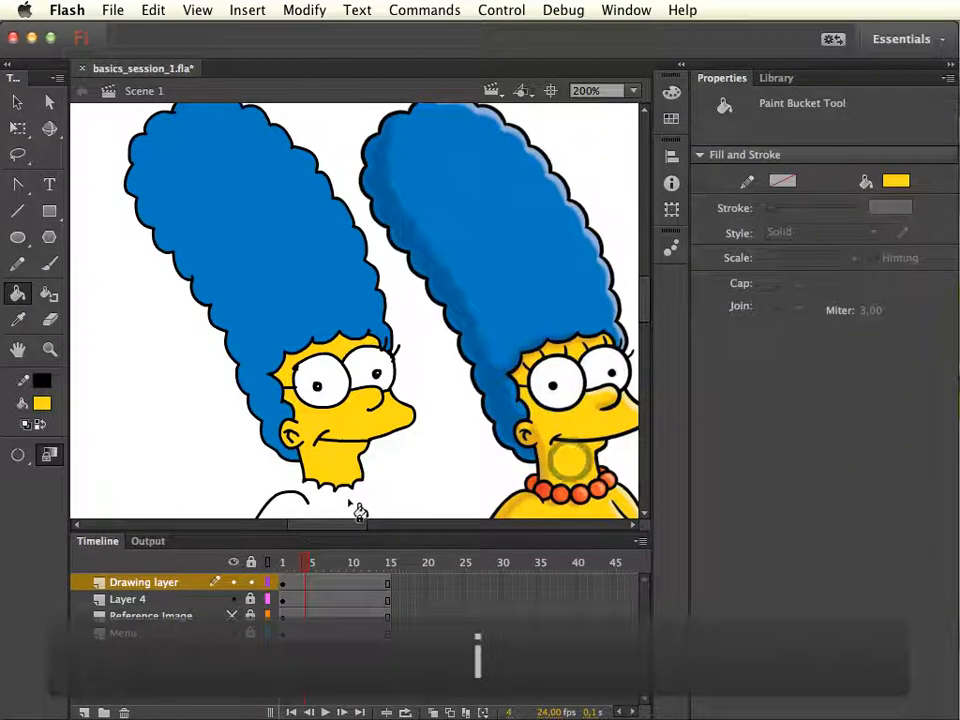
key(b)
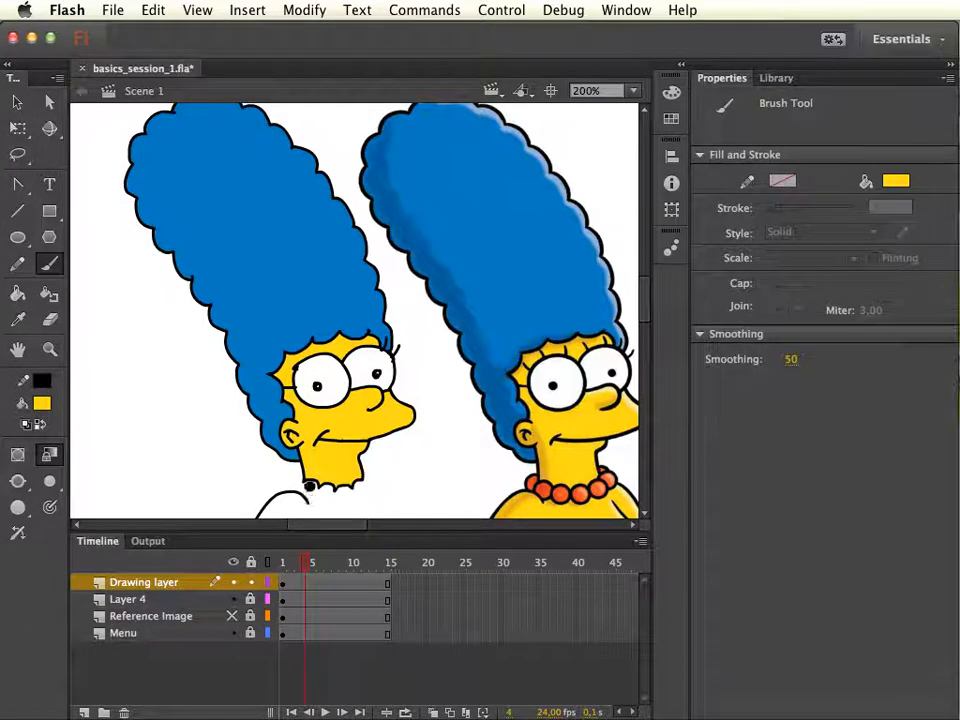
Paint yellow skin behind the outlines below the neck and along the shoulder.
drag(308, 487, 306, 501)
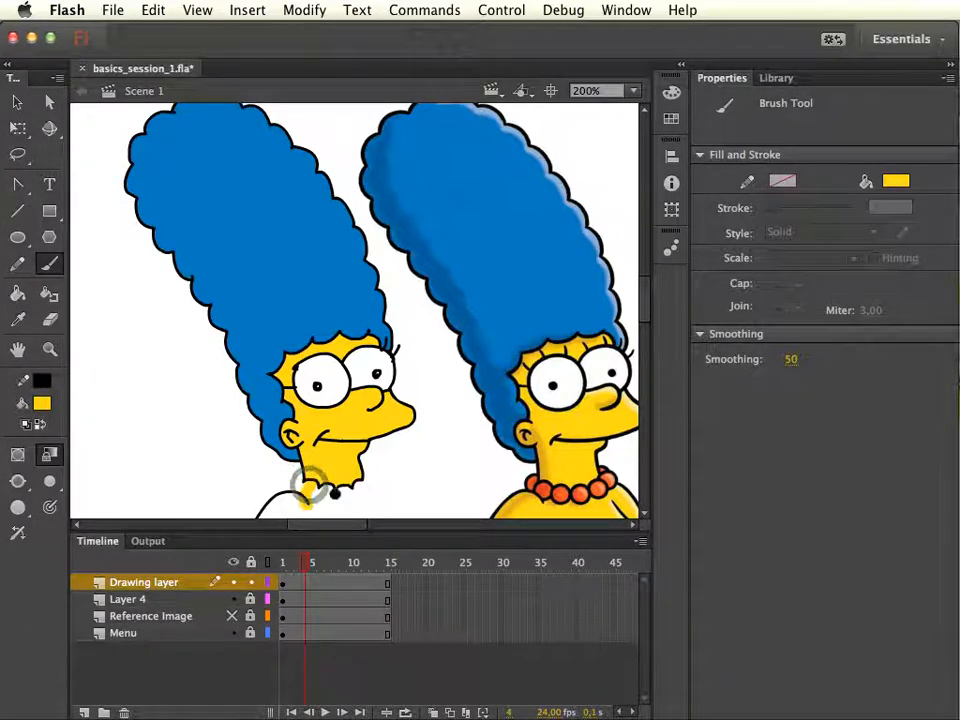
click(305, 493)
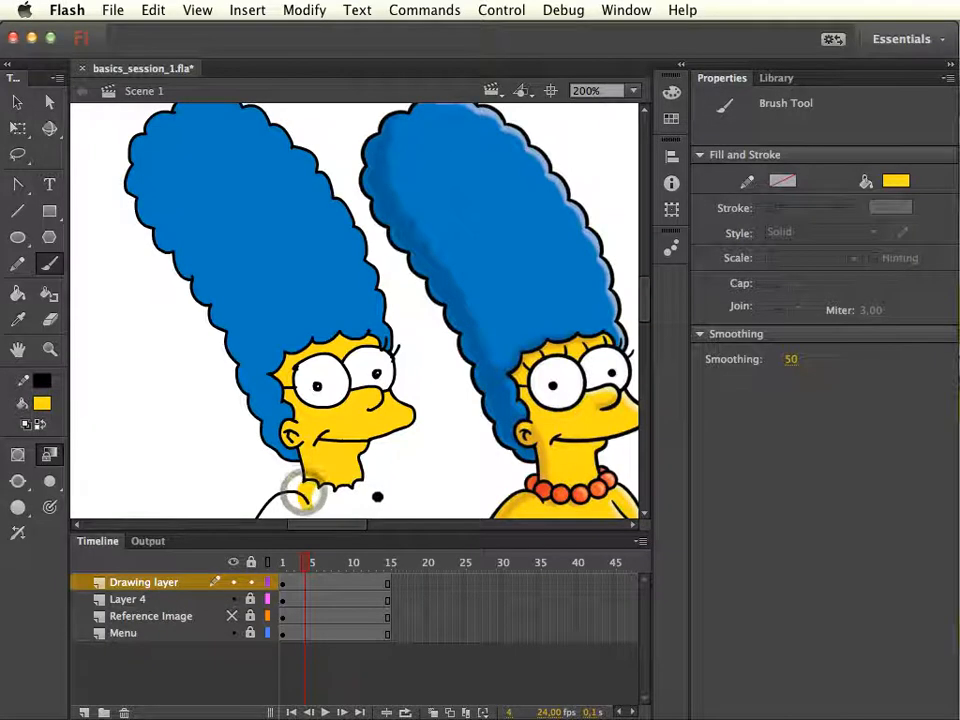
mouse_move(358, 483)
mouse_down()
mouse_move(351, 501)
mouse_move(356, 485)
mouse_move(324, 497)
mouse_move(354, 497)
mouse_move(322, 510)
mouse_move(343, 512)
mouse_move(302, 497)
mouse_up()
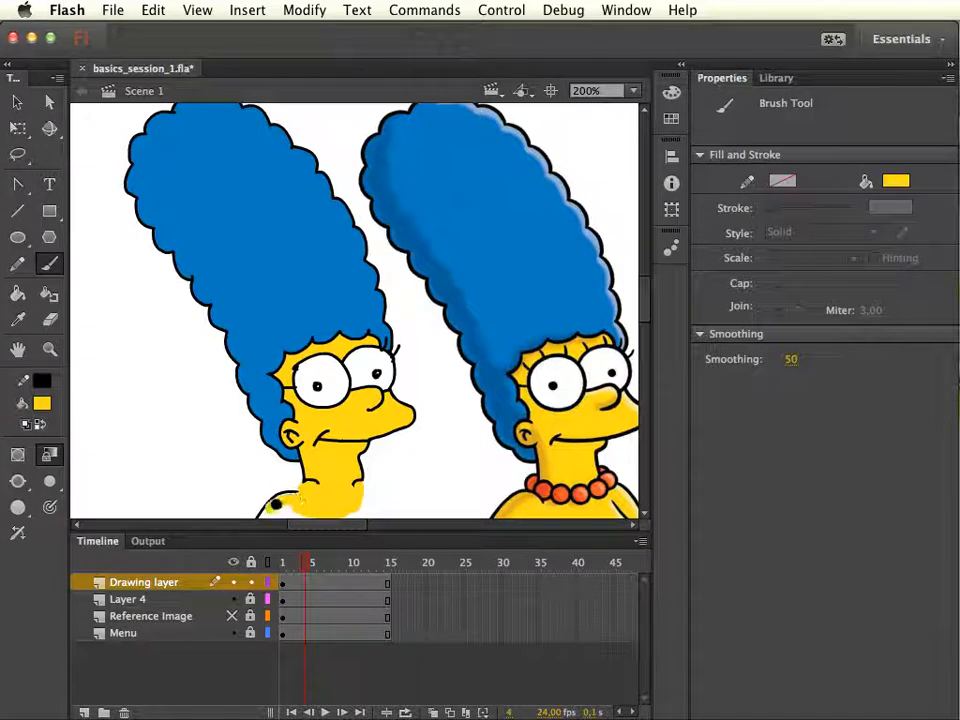
click(327, 494)
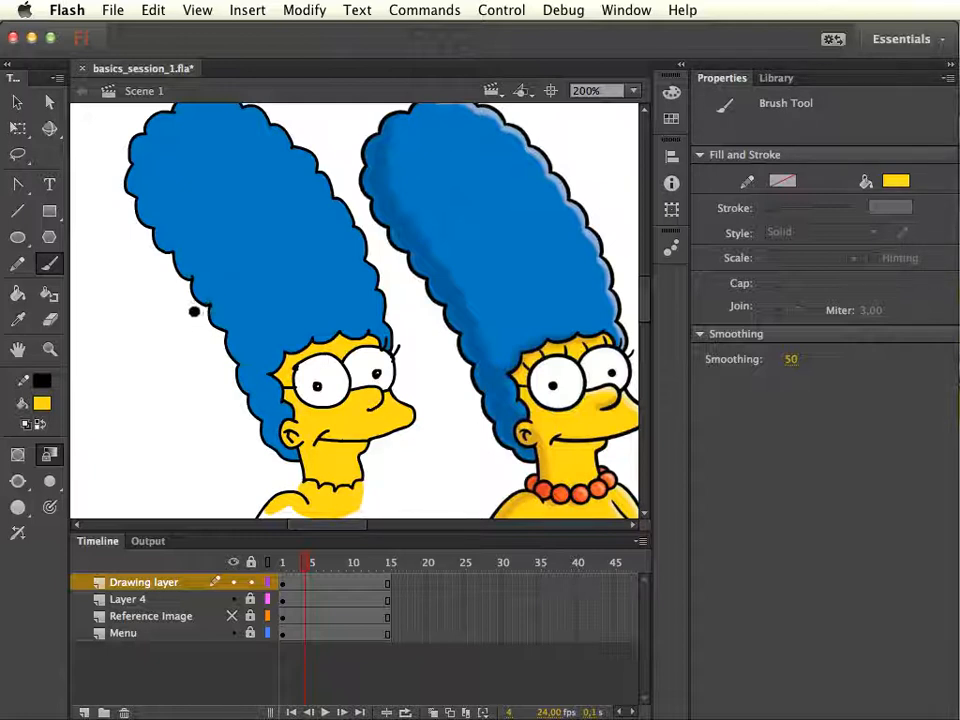
Try yellow brushwork behind the hair's left edge, undo it, and keep the brush mode on Paint Behind.
mouse_move(184, 321)
mouse_down()
mouse_move(224, 313)
mouse_move(226, 337)
mouse_move(223, 311)
mouse_move(226, 325)
mouse_move(190, 330)
mouse_up()
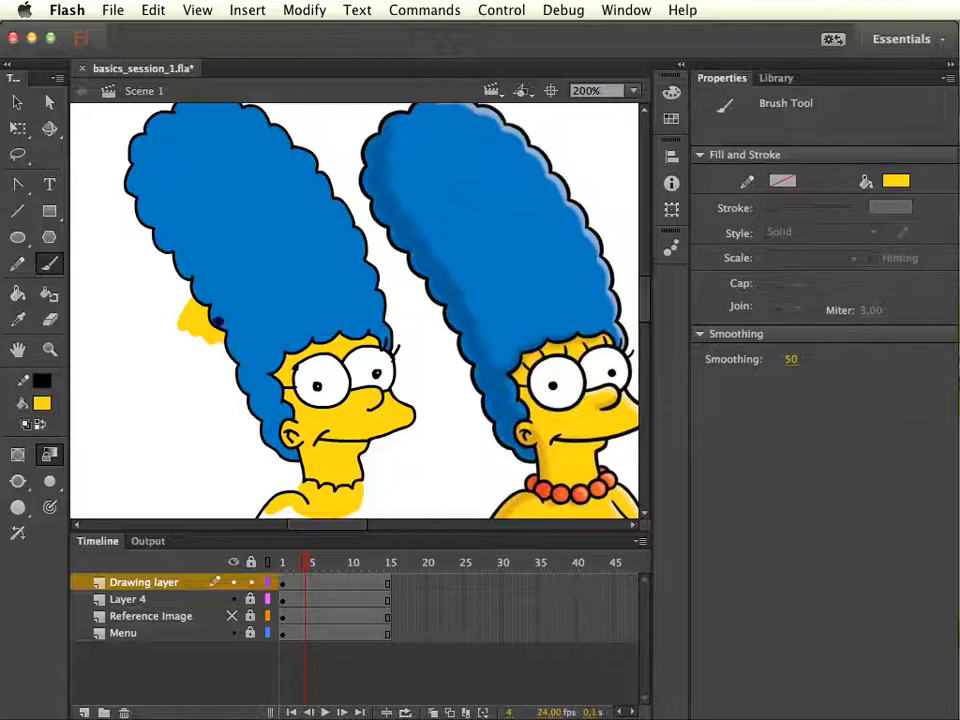
key(super+z)
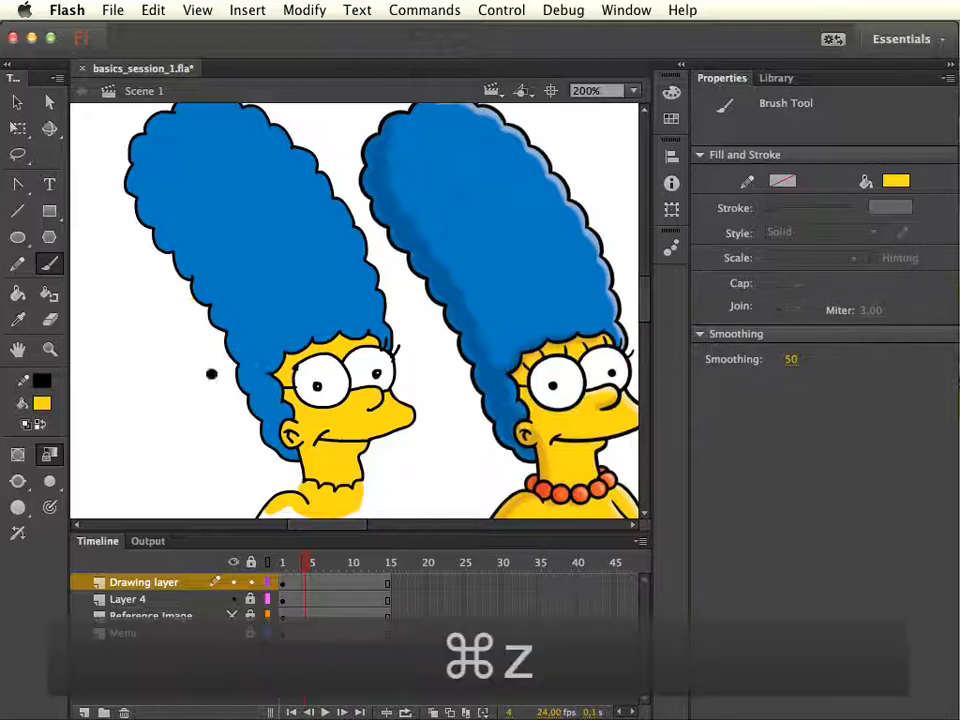
click(18, 481)
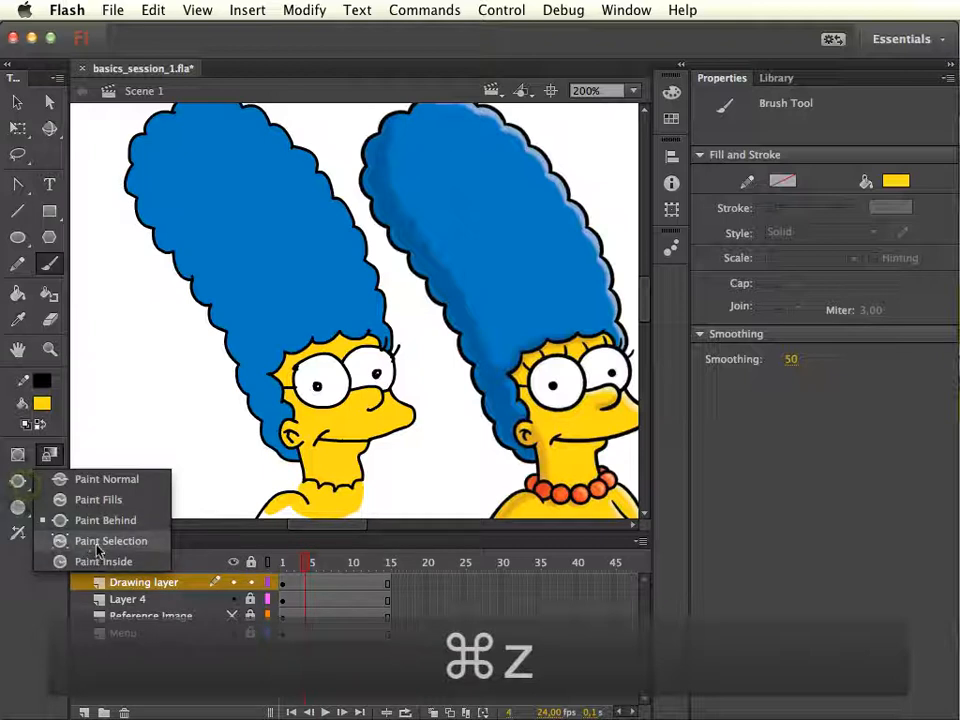
click(60, 521)
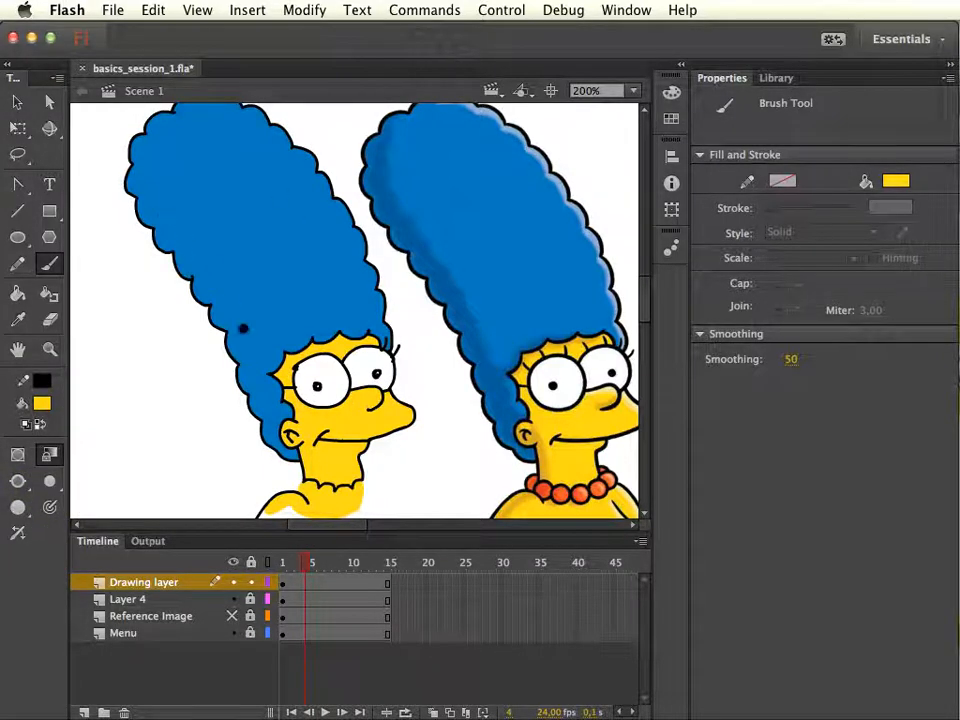
Sample the darker blue of the reference hair's shadow, select the drawing's blue hair fill, and set the brush mode to Paint Selection.
key(i)
click(462, 318)
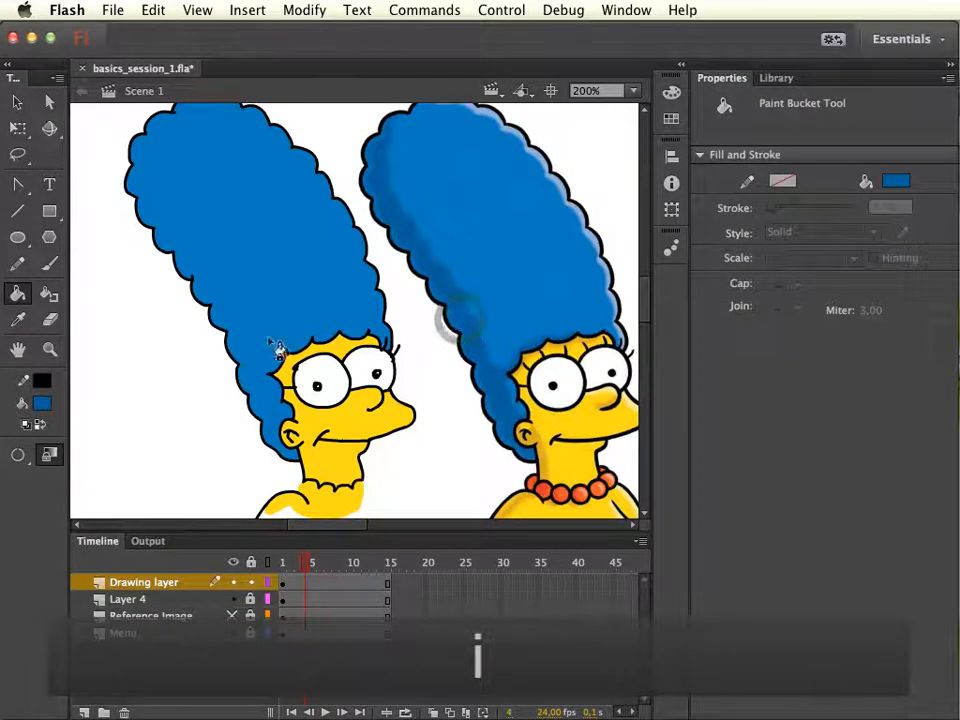
key(v)
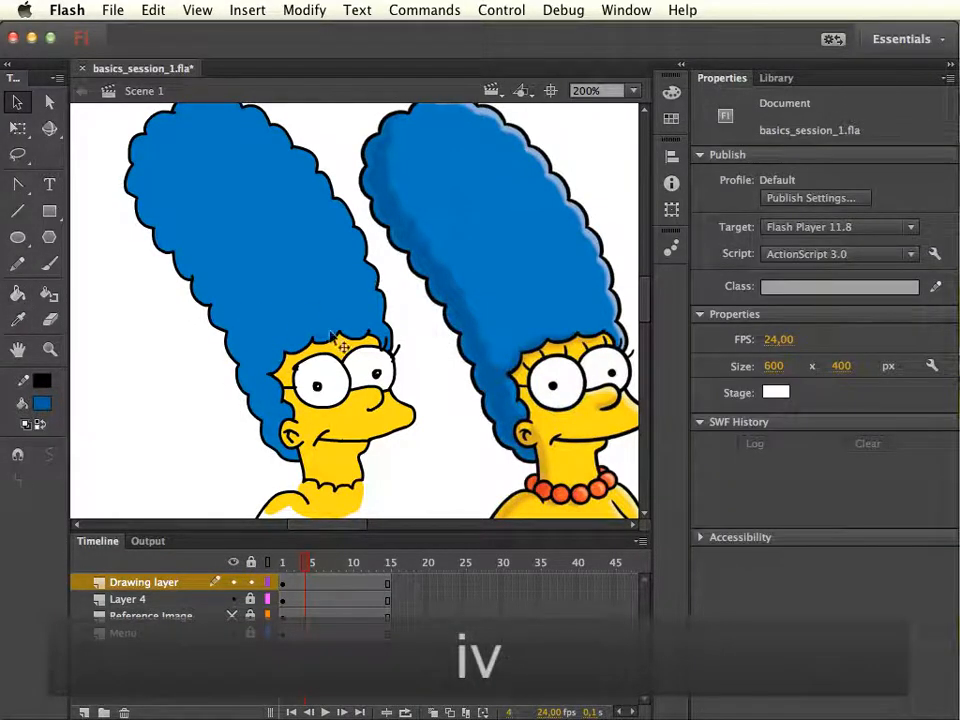
click(265, 332)
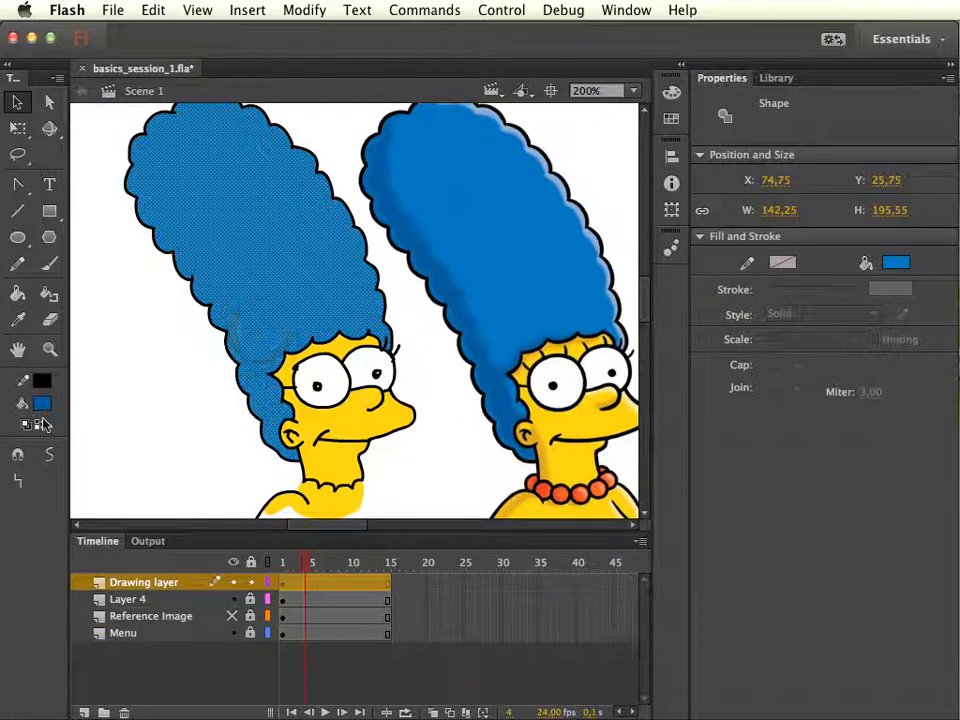
key(b)
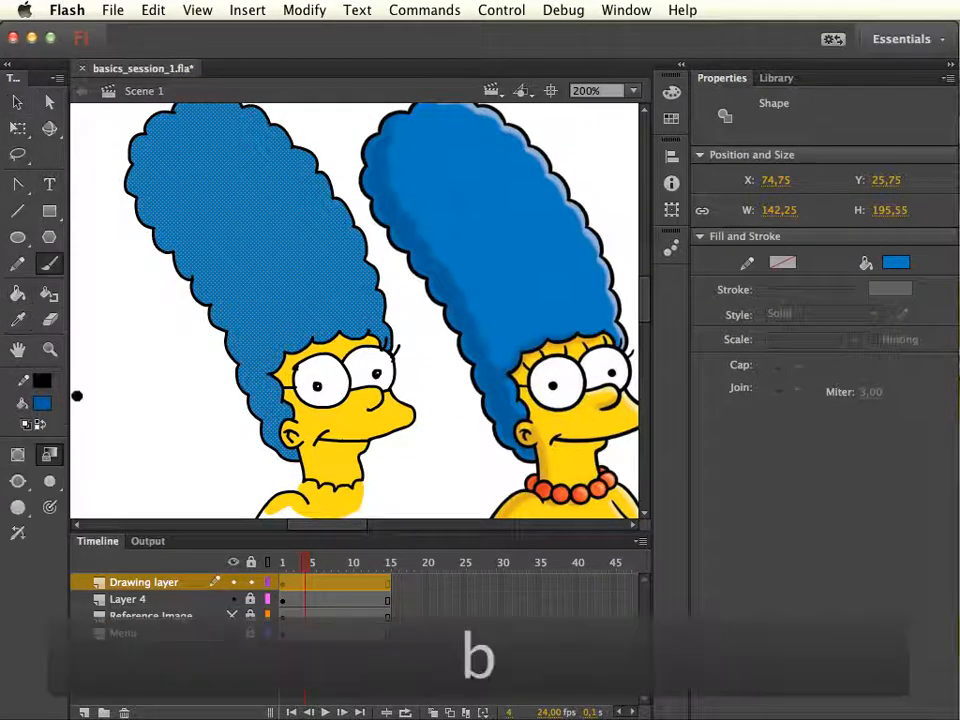
click(18, 483)
click(93, 545)
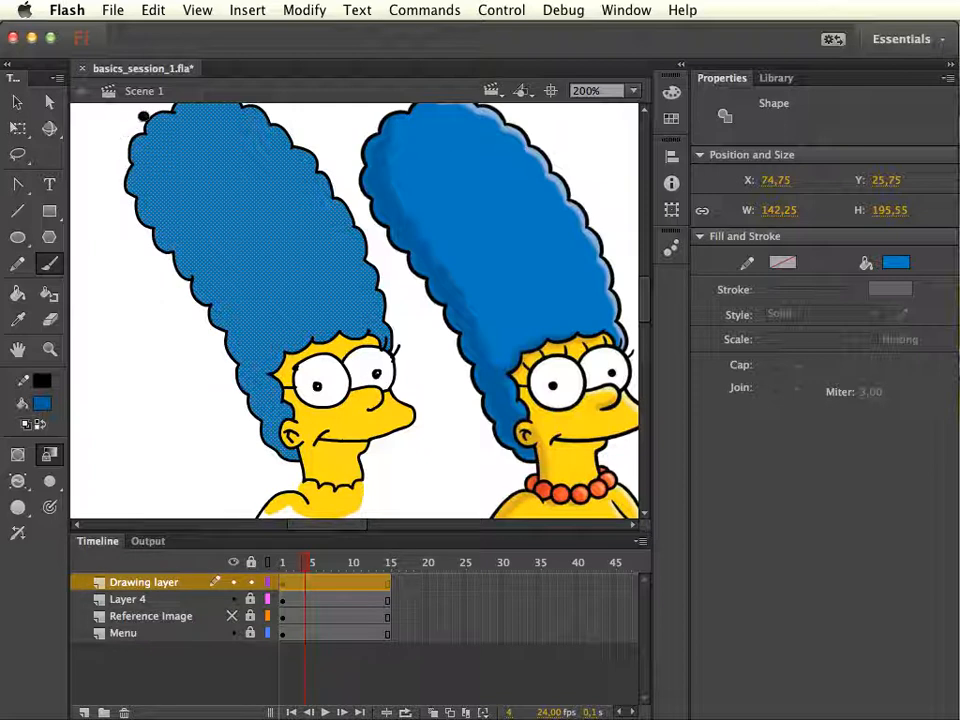
Brush darker blue shading down the left side of the selected hair, from the crown to beside the ear.
mouse_move(141, 131)
mouse_down()
mouse_move(152, 159)
mouse_move(160, 211)
mouse_move(202, 252)
mouse_move(221, 283)
mouse_up()
drag(260, 367, 291, 431)
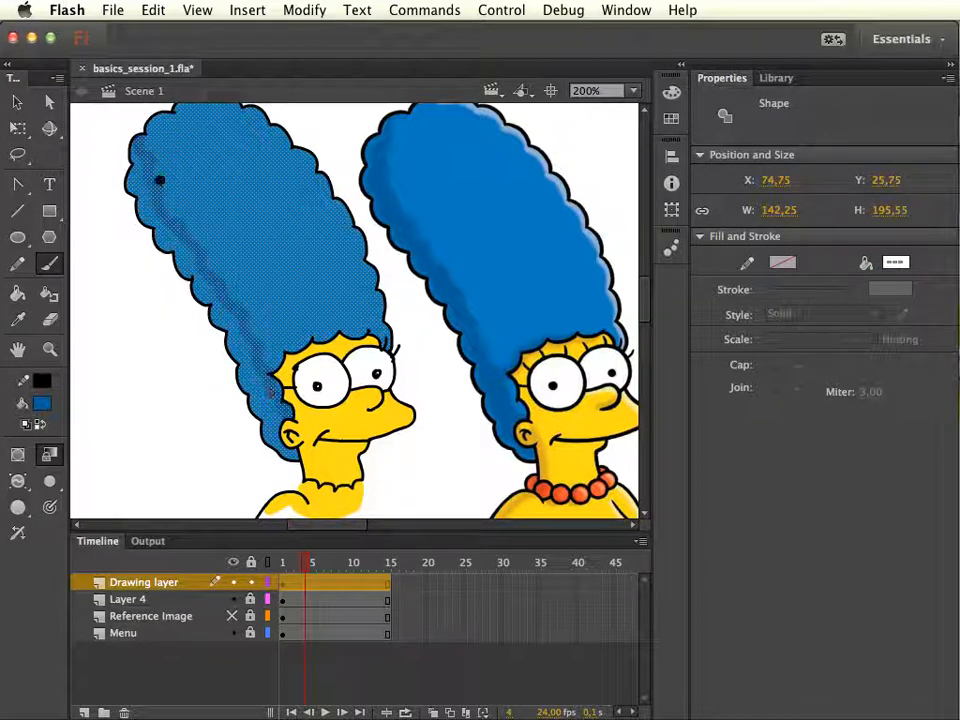
mouse_move(122, 152)
mouse_down()
mouse_move(148, 217)
mouse_move(175, 247)
mouse_move(157, 240)
mouse_move(186, 268)
mouse_up()
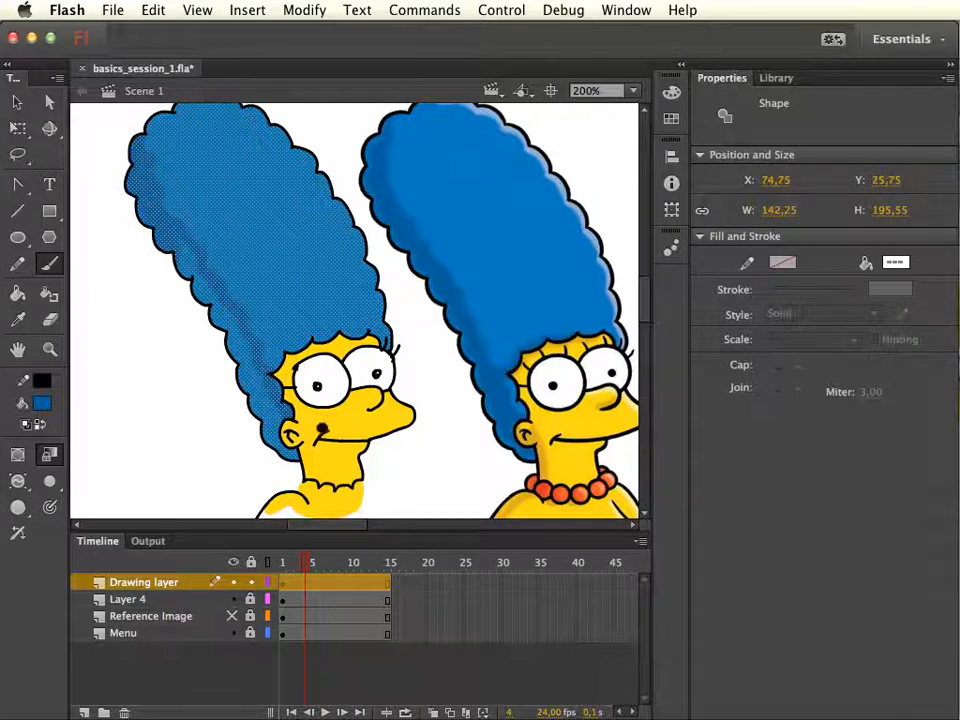
Try a dark blue stroke across the face outside the selected fill, and undo the latest strokes.
mouse_move(341, 438)
mouse_down()
mouse_move(279, 454)
mouse_move(321, 440)
mouse_move(286, 438)
mouse_move(276, 456)
mouse_move(284, 448)
mouse_up()
key(super+z)
key(super+z)
key(super+z)
key(super+z)
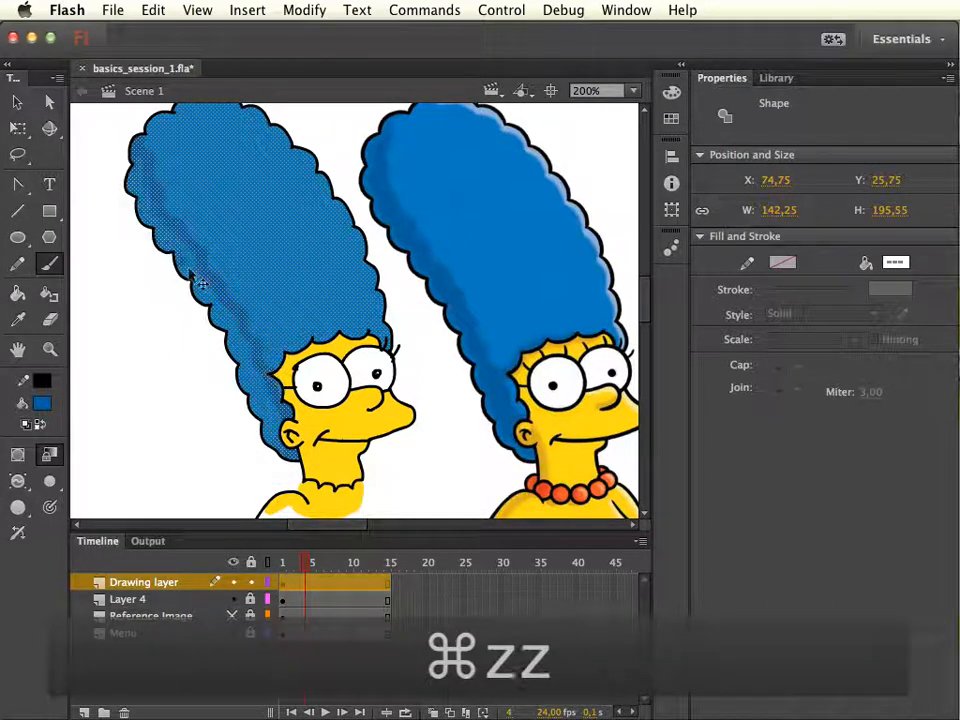
Fill in the dark blue shading along the hair's left edge down to the ear, and deselect the fill.
mouse_move(126, 150)
mouse_down()
mouse_move(154, 229)
mouse_move(140, 242)
mouse_move(204, 298)
mouse_move(265, 431)
mouse_up()
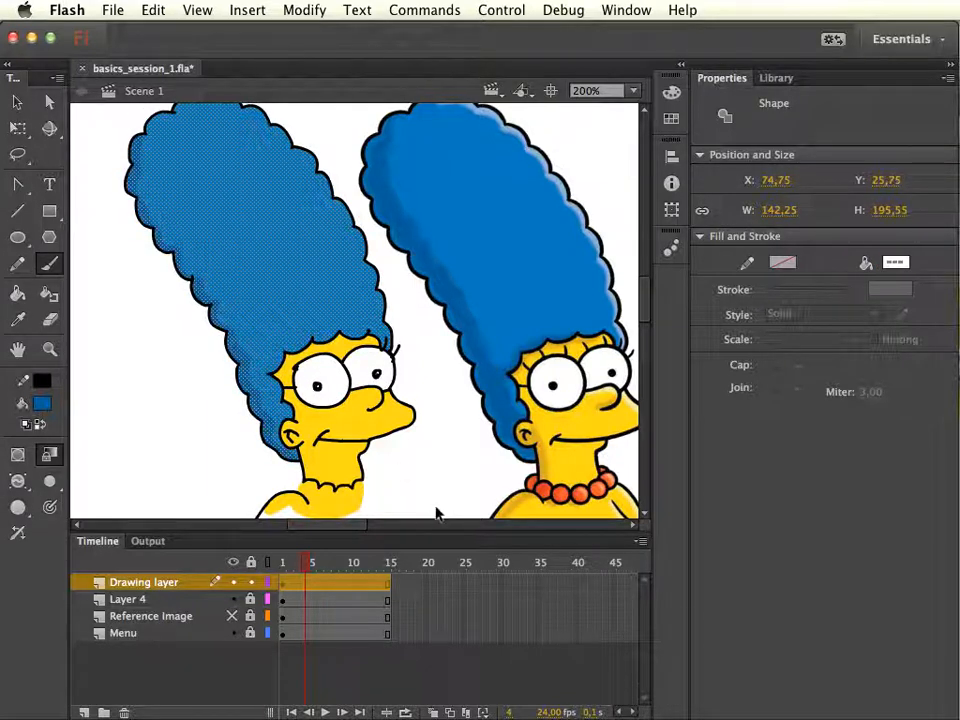
key(super+shift+a)
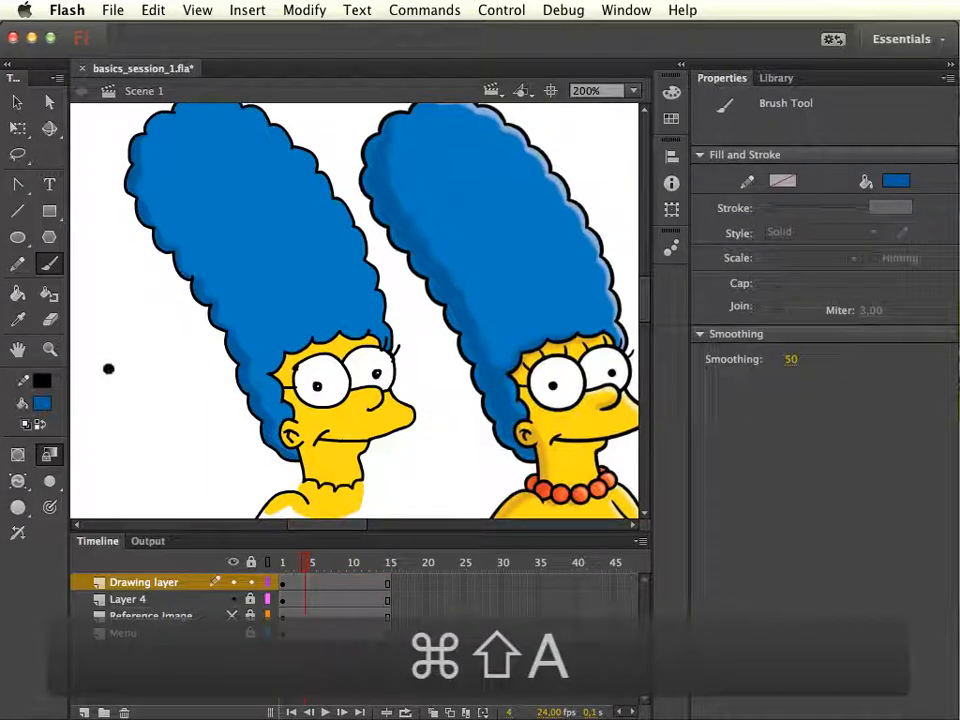
Set the brush mode to Paint Inside, test dark blue strokes started on the neck and inside the hair, and undo them.
click(17, 480)
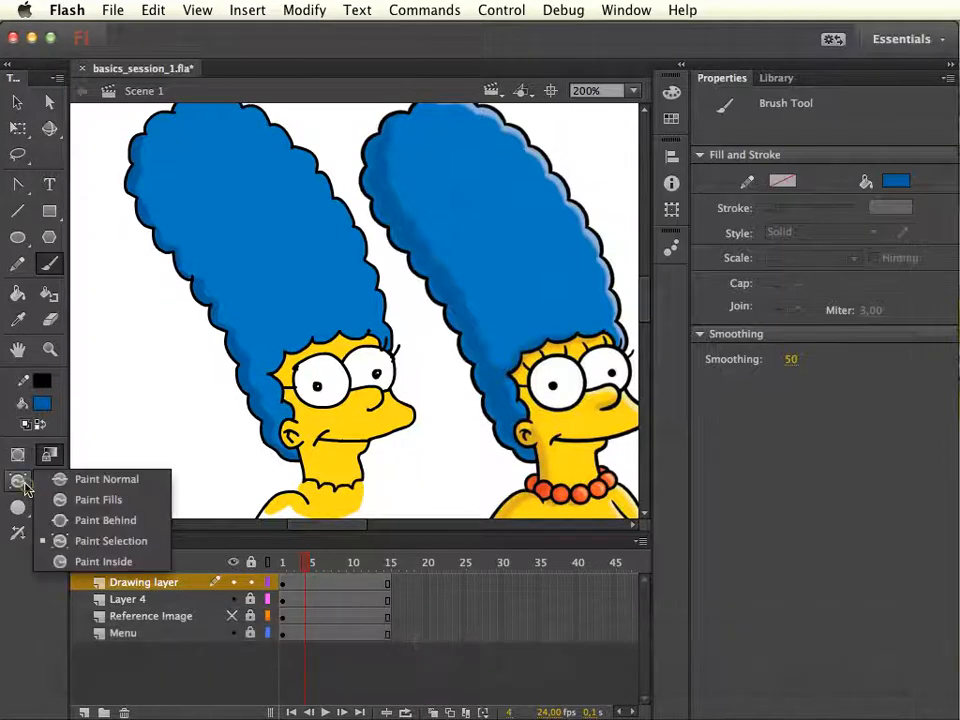
click(85, 561)
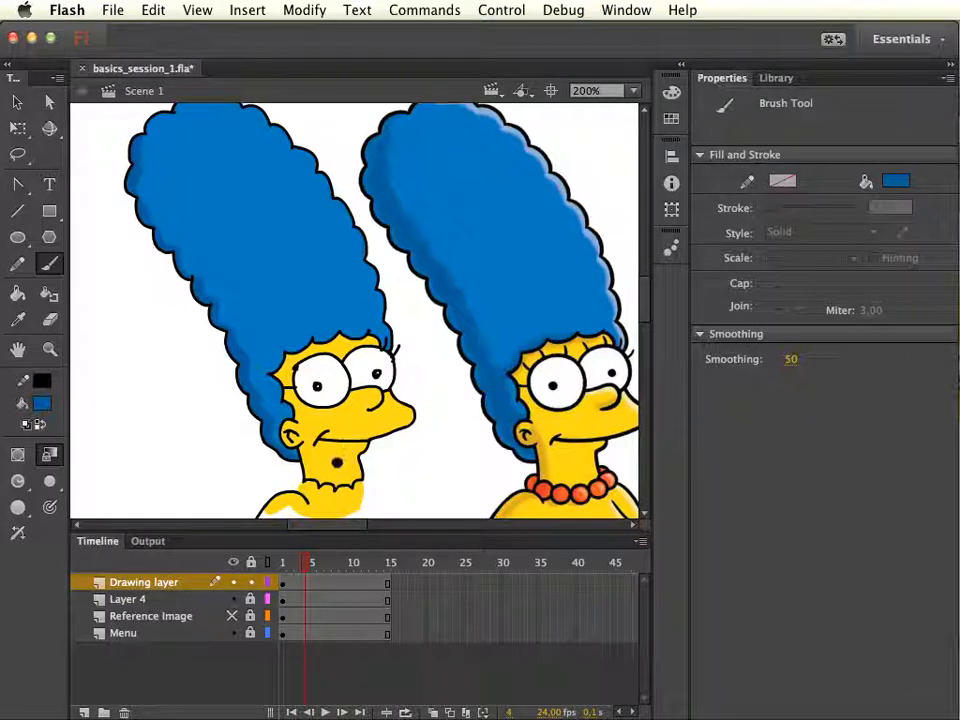
mouse_move(343, 460)
mouse_down()
mouse_move(332, 452)
mouse_move(318, 365)
mouse_move(242, 311)
mouse_move(365, 449)
mouse_move(398, 291)
mouse_up()
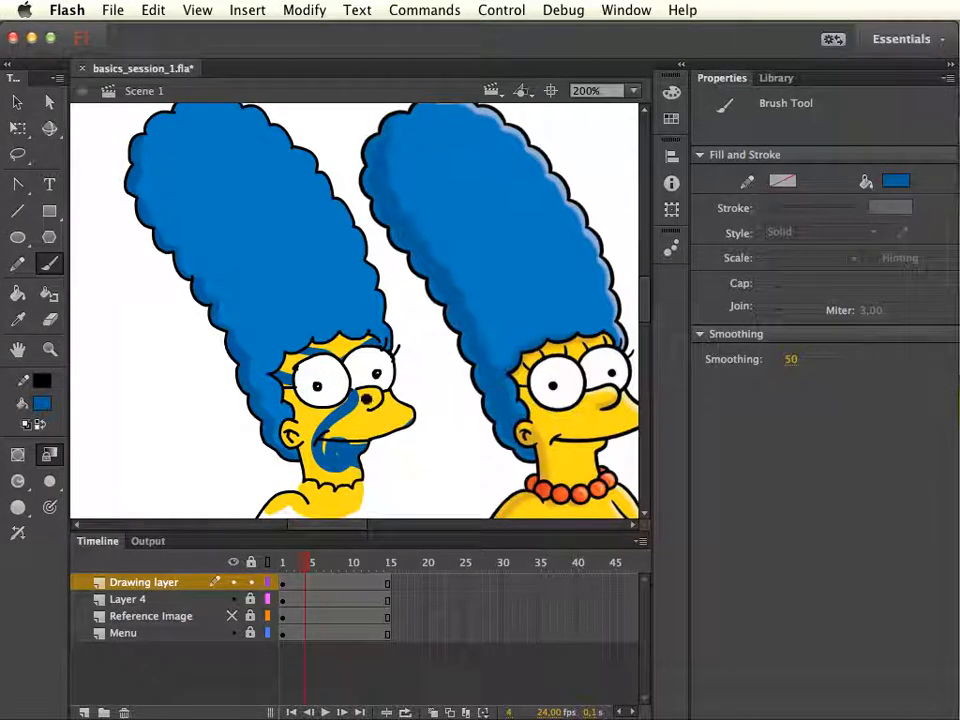
key(super+z)
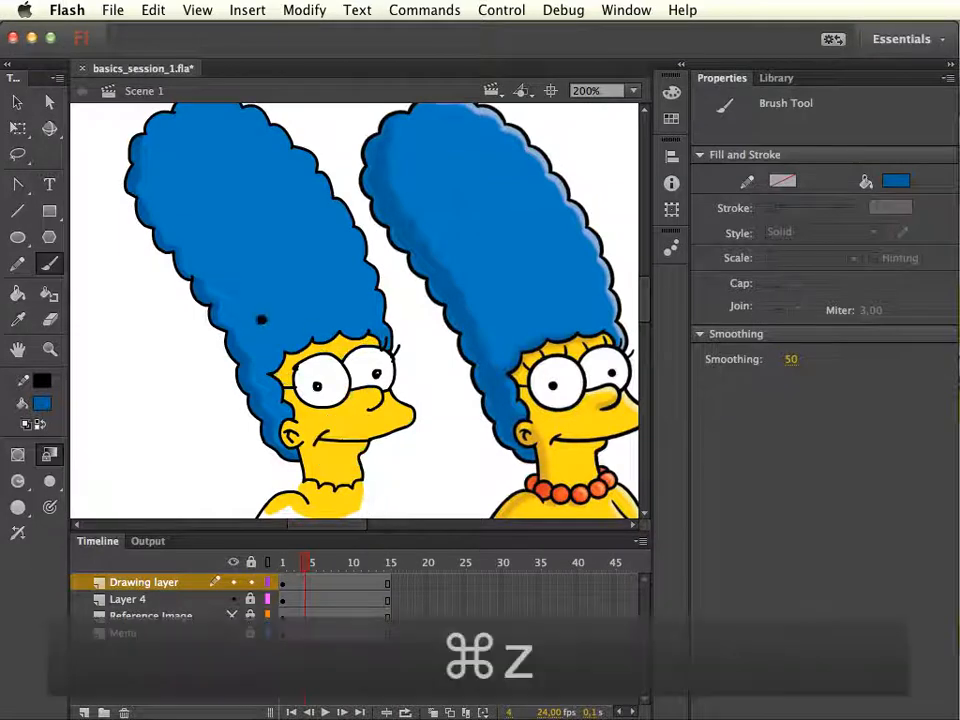
mouse_move(283, 311)
mouse_down()
mouse_move(322, 343)
mouse_move(339, 476)
mouse_move(312, 410)
mouse_up()
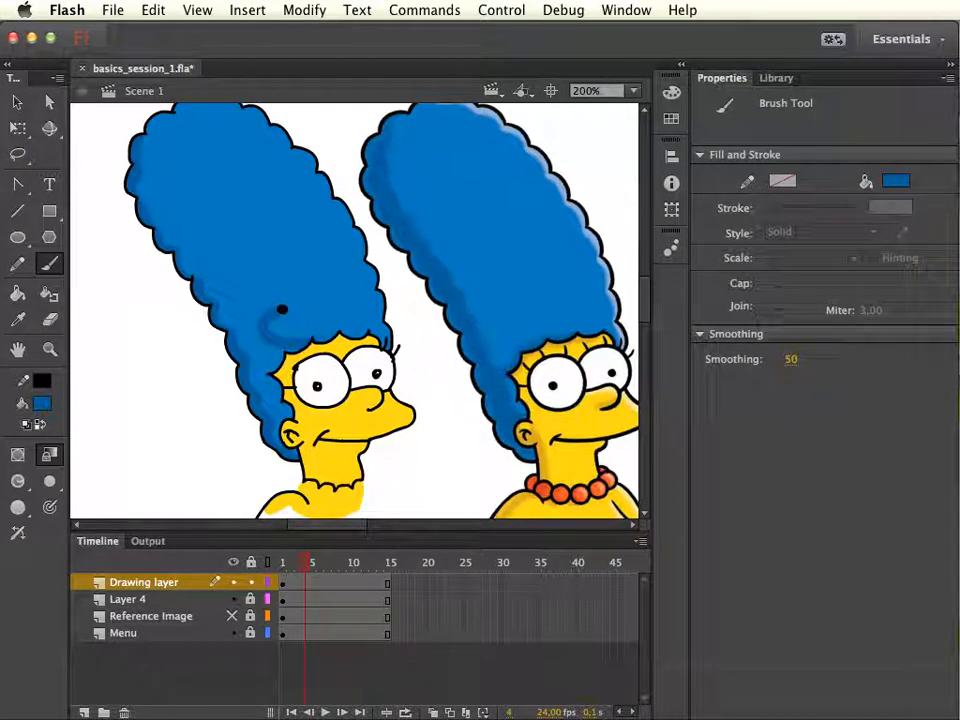
key(super+z)
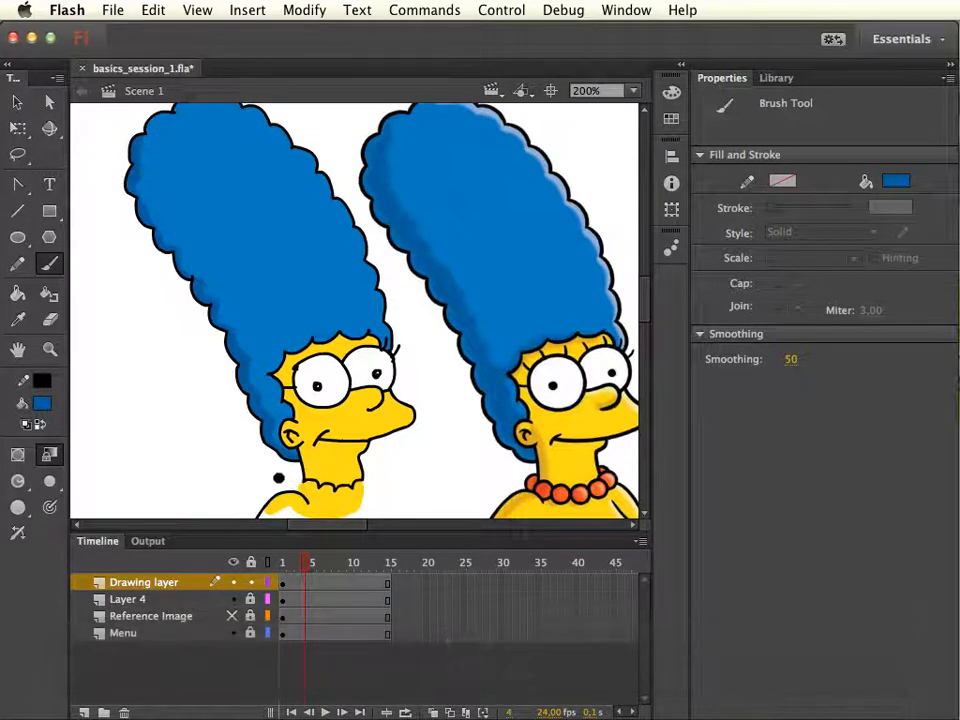
Try Paint Inside strokes started on the blank canvas and inside the hair's left edge, undoing each one.
drag(292, 471, 279, 475)
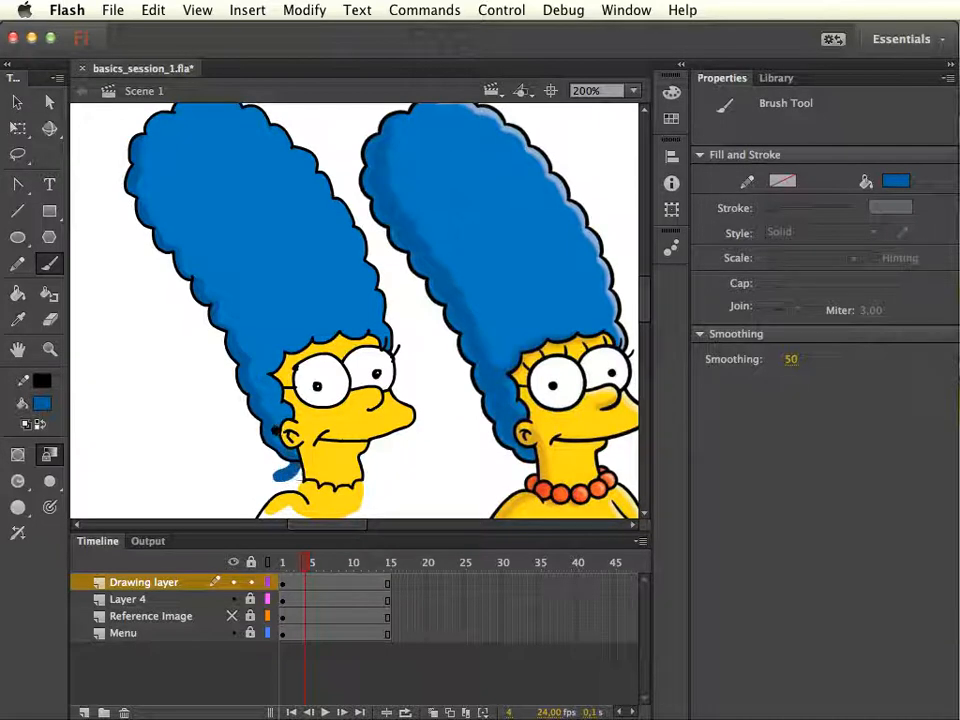
key(super+z)
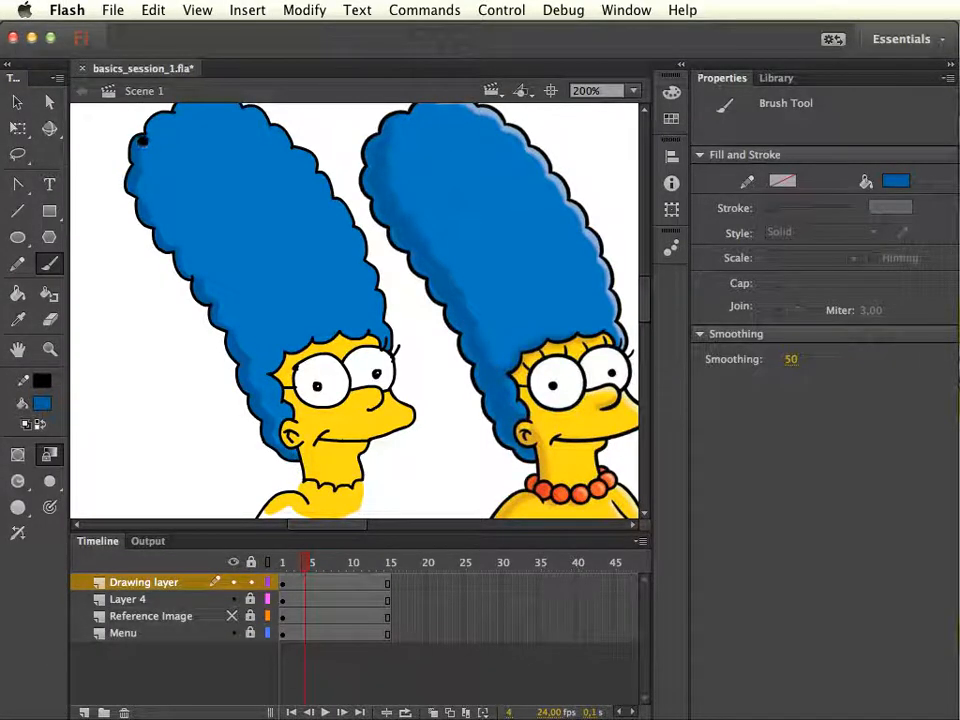
mouse_move(143, 141)
mouse_down()
mouse_move(140, 188)
mouse_move(156, 220)
mouse_up()
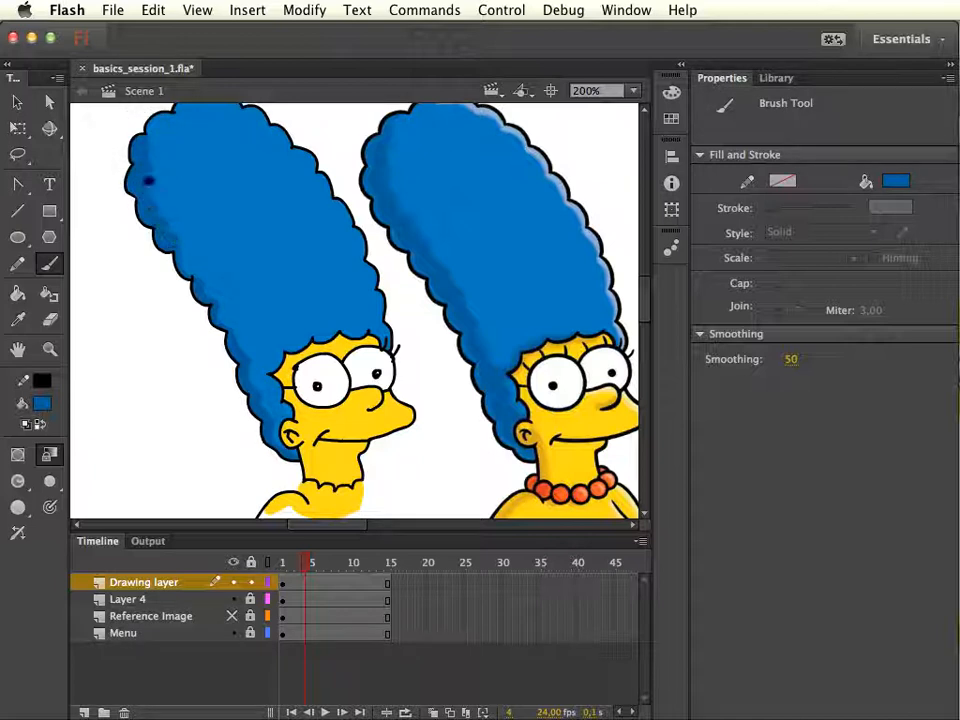
key(super+z)
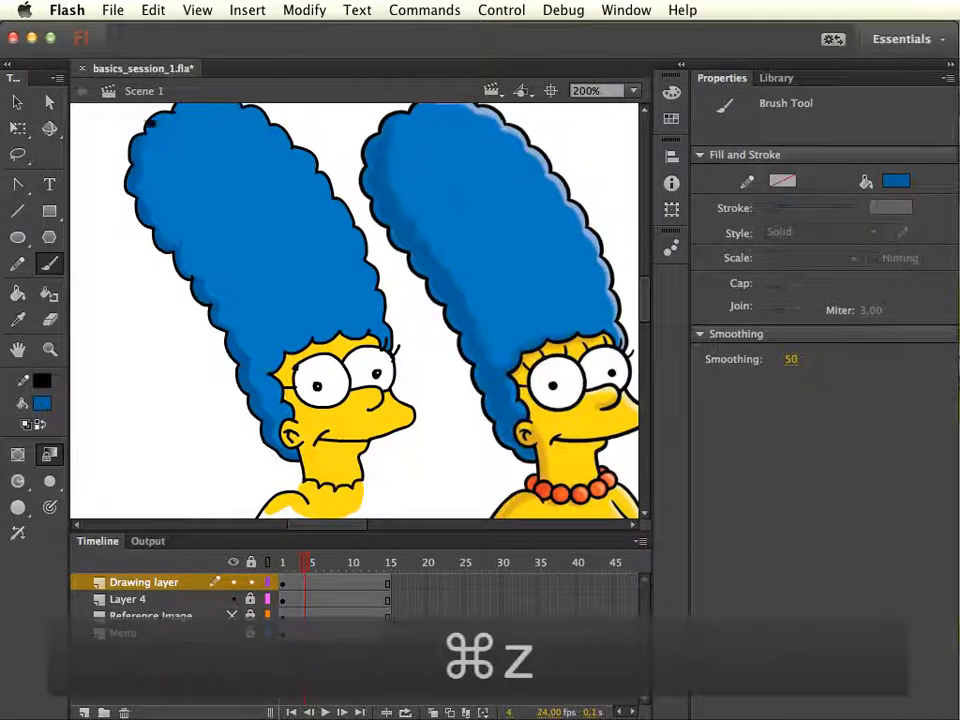
drag(174, 181, 165, 218)
drag(134, 132, 148, 216)
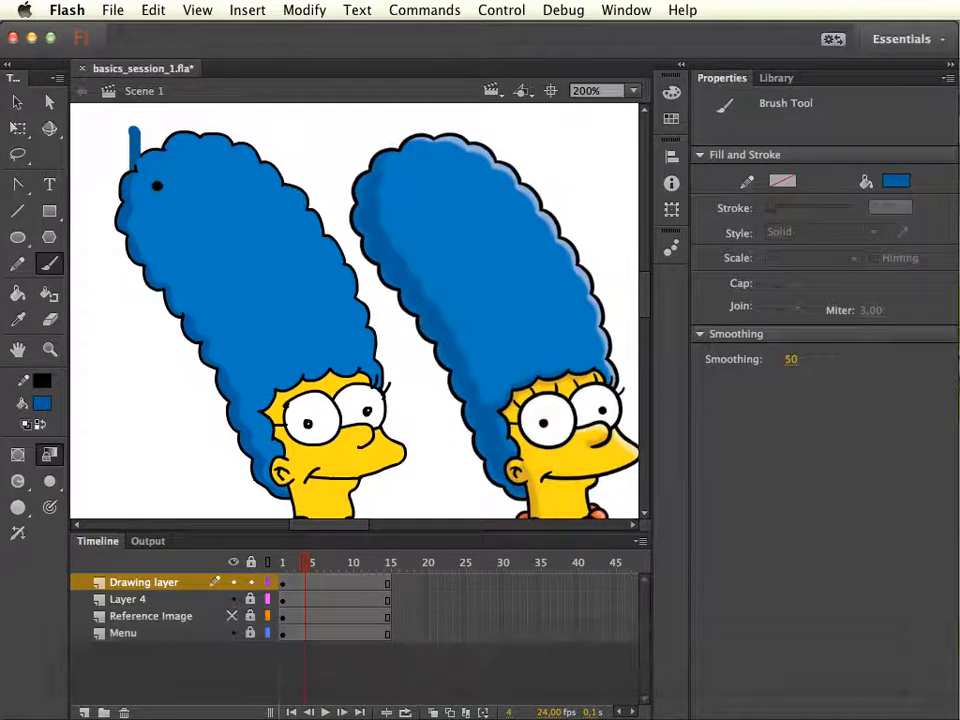
key(super+z)
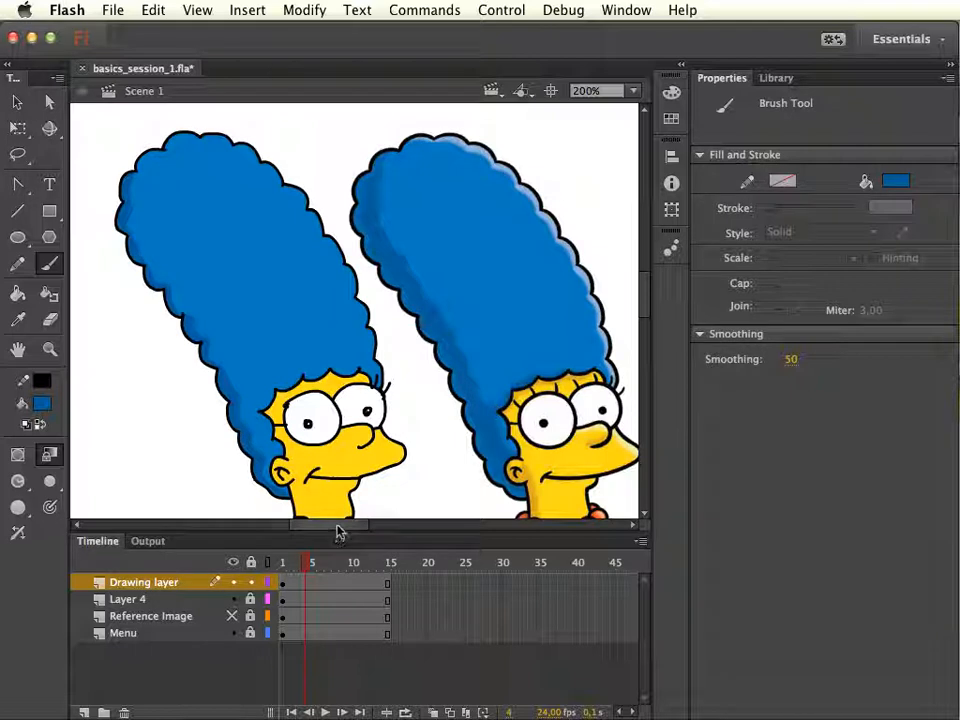
Move the playhead to frame 6 for the Eraser topic and activate the Eraser tool.
click(48, 455)
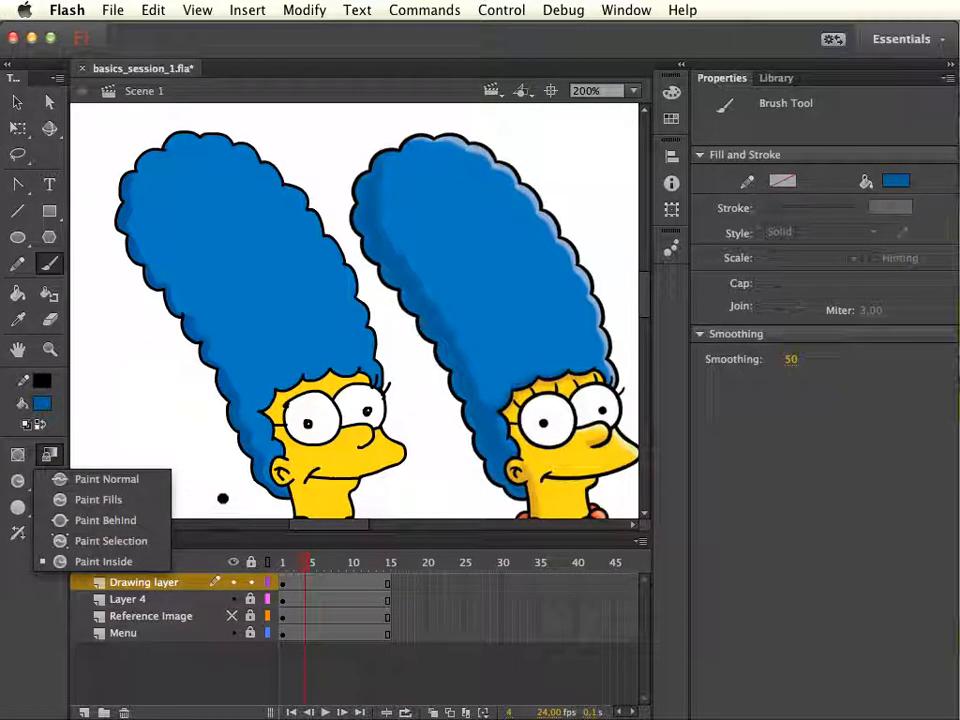
drag(334, 525, 340, 525)
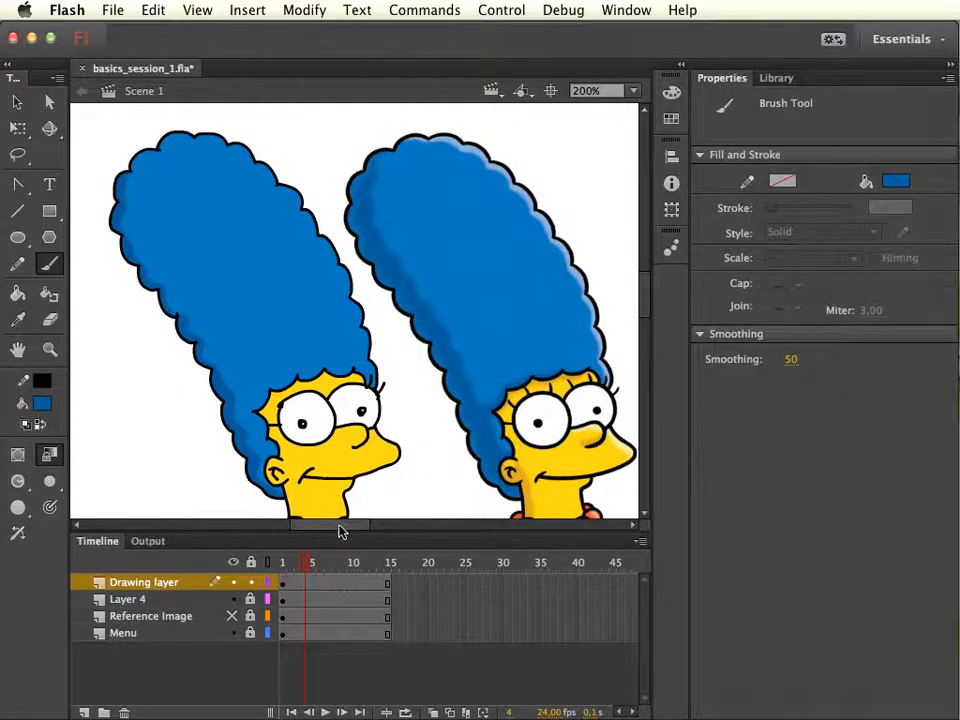
drag(340, 528, 377, 528)
drag(312, 564, 321, 568)
key(e)
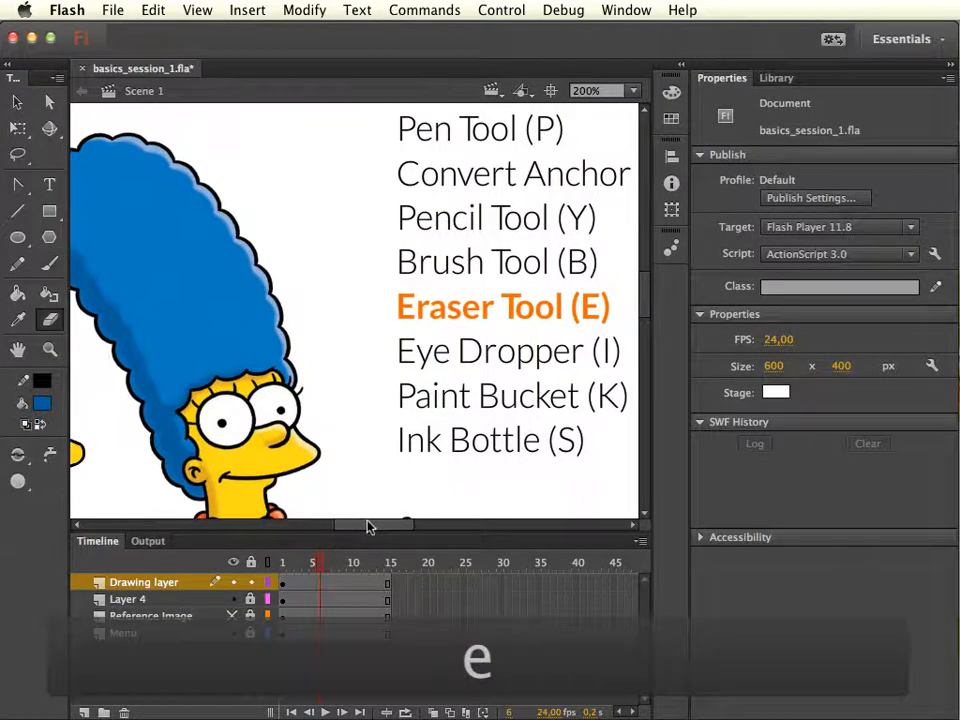
drag(368, 525, 315, 527)
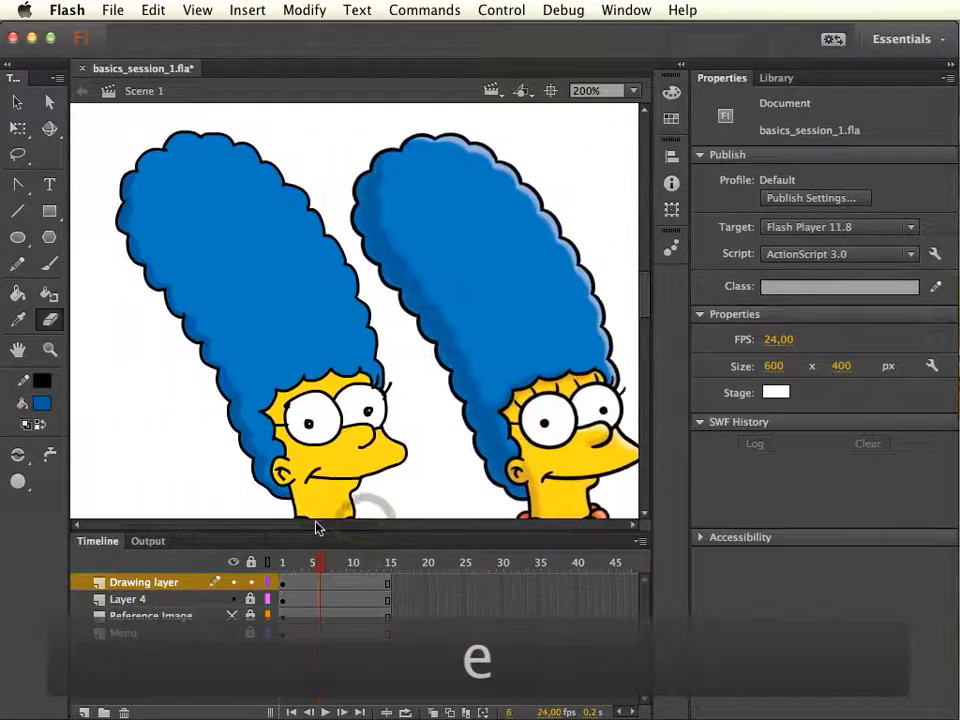
Keep the eraser on Erase Normal, test a stroke across the hair, and undo it.
click(18, 455)
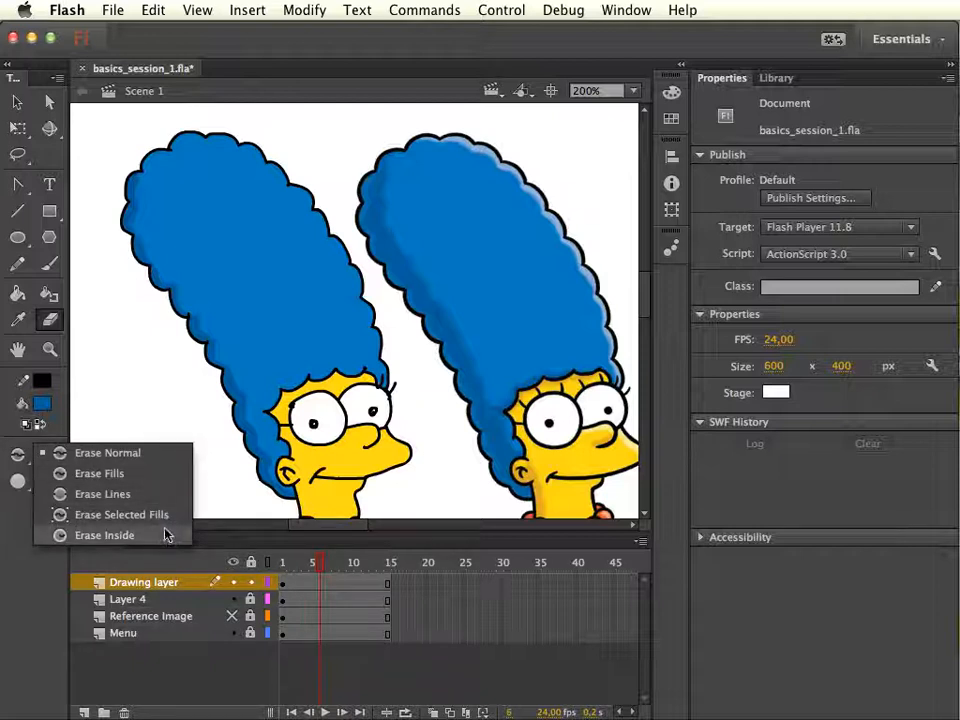
click(141, 467)
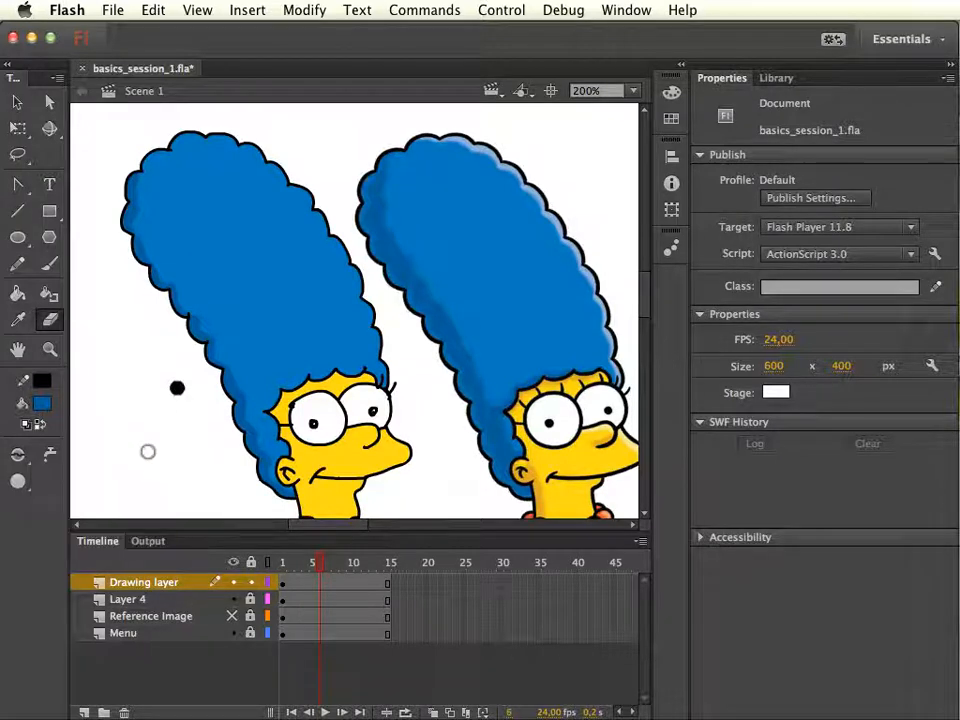
drag(192, 318, 292, 224)
key(cmd+z)
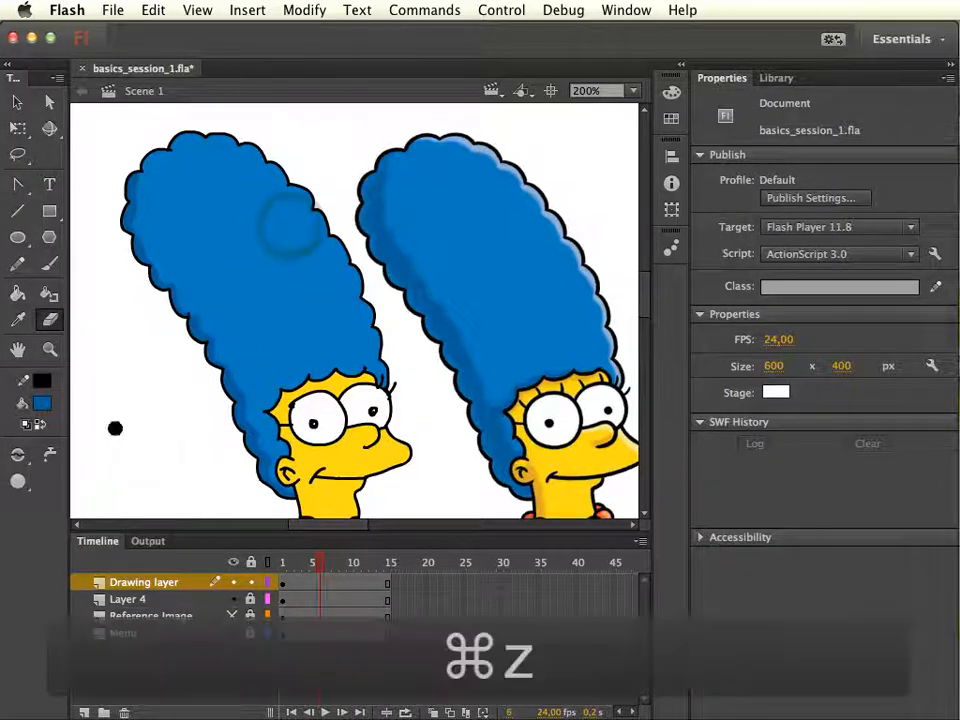
Switch the eraser to Erase Fills, test a stroke across the hair's left edge, and undo it.
click(17, 454)
click(86, 468)
mouse_move(143, 386)
mouse_down()
mouse_move(225, 293)
mouse_move(225, 383)
mouse_move(236, 356)
mouse_up()
key(super+z)
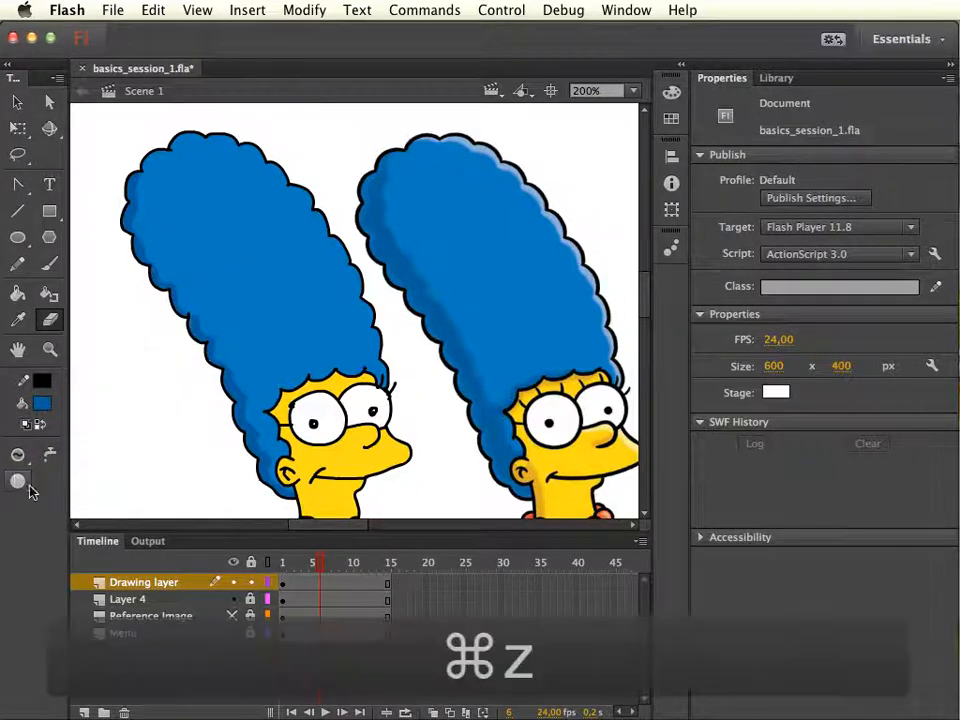
Switch the eraser to Erase Lines, test a stroke over the hair's outline, and undo it.
click(17, 454)
click(80, 493)
mouse_move(170, 340)
mouse_down()
mouse_move(193, 332)
mouse_move(221, 491)
mouse_up()
key(super+z)
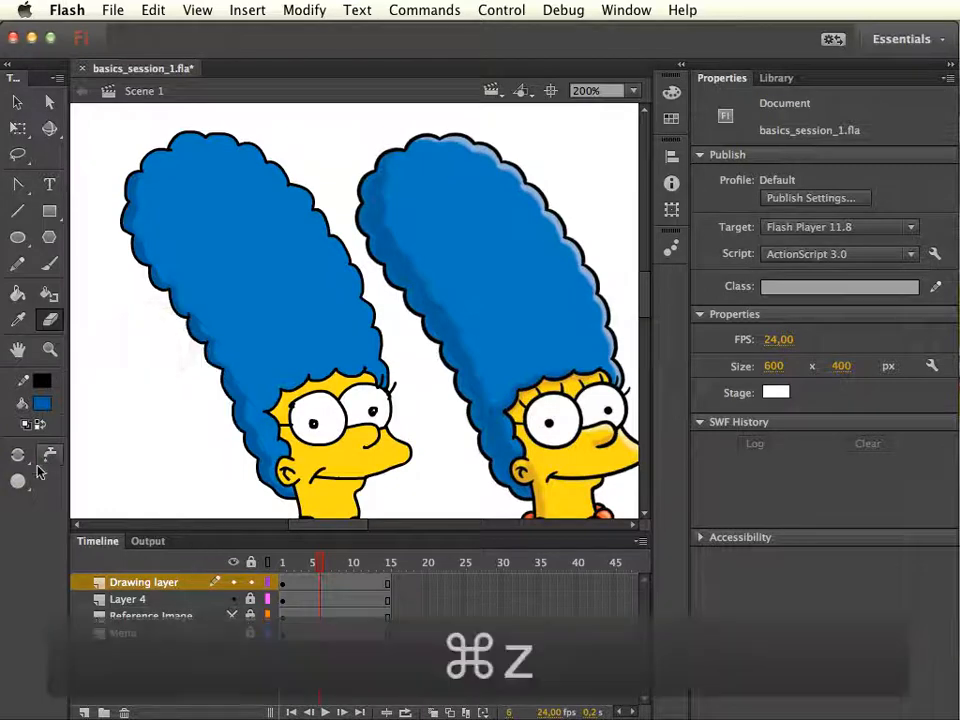
Set the eraser to Erase Selected Fills, select the main hair fill, test erasing across the hair and face, and undo it.
click(17, 454)
click(85, 514)
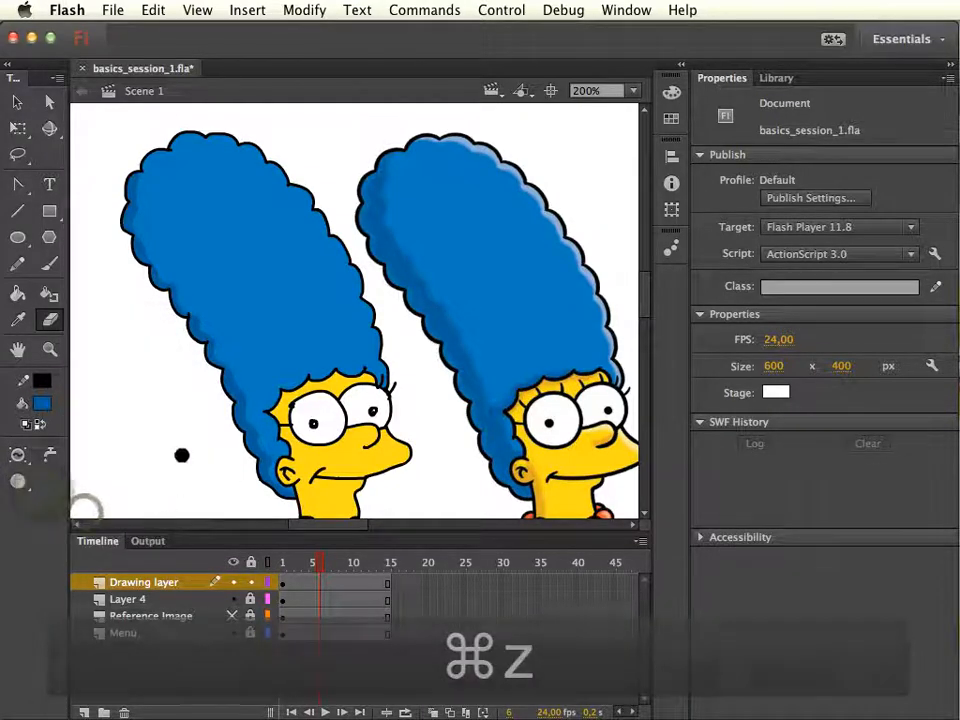
key(v)
click(261, 314)
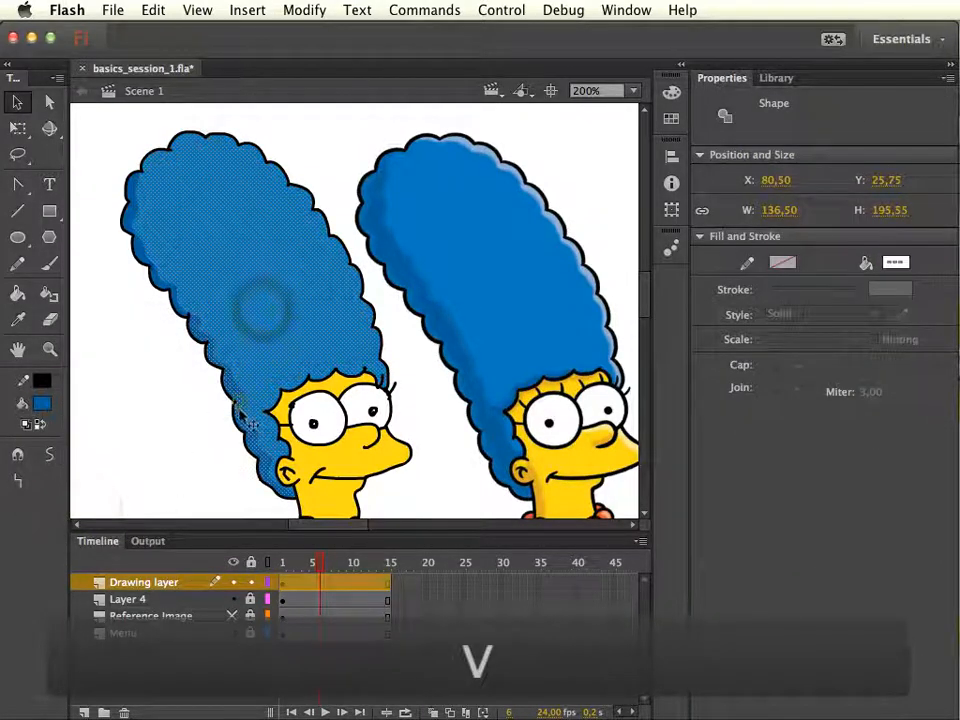
key(e)
mouse_move(217, 412)
mouse_down()
mouse_move(298, 330)
mouse_move(205, 450)
mouse_move(288, 435)
mouse_move(293, 485)
mouse_move(343, 493)
mouse_up()
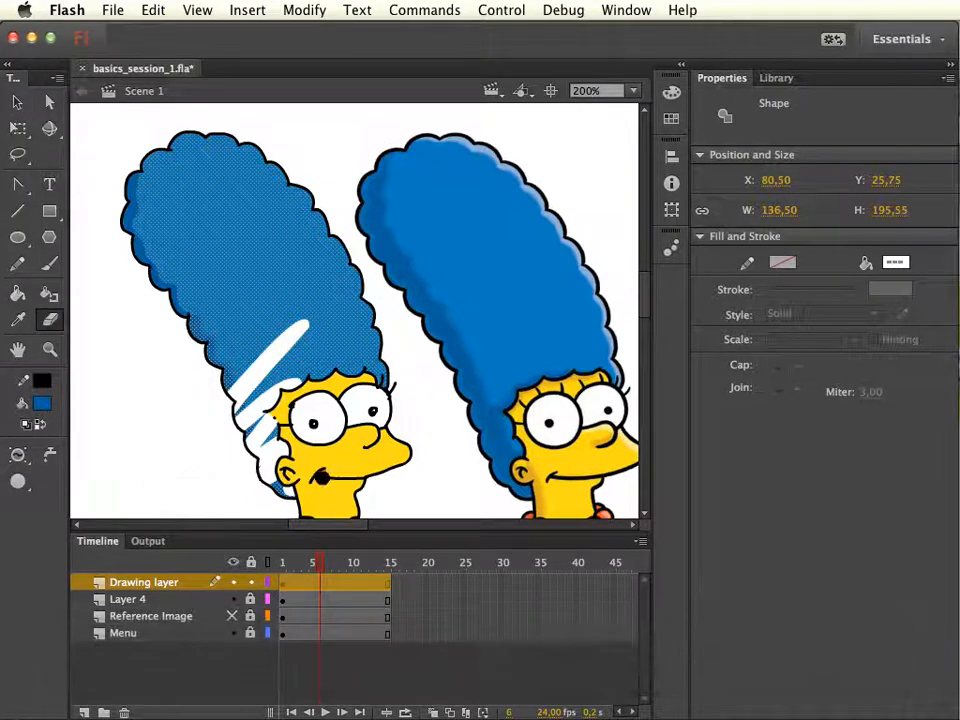
key(super+z)
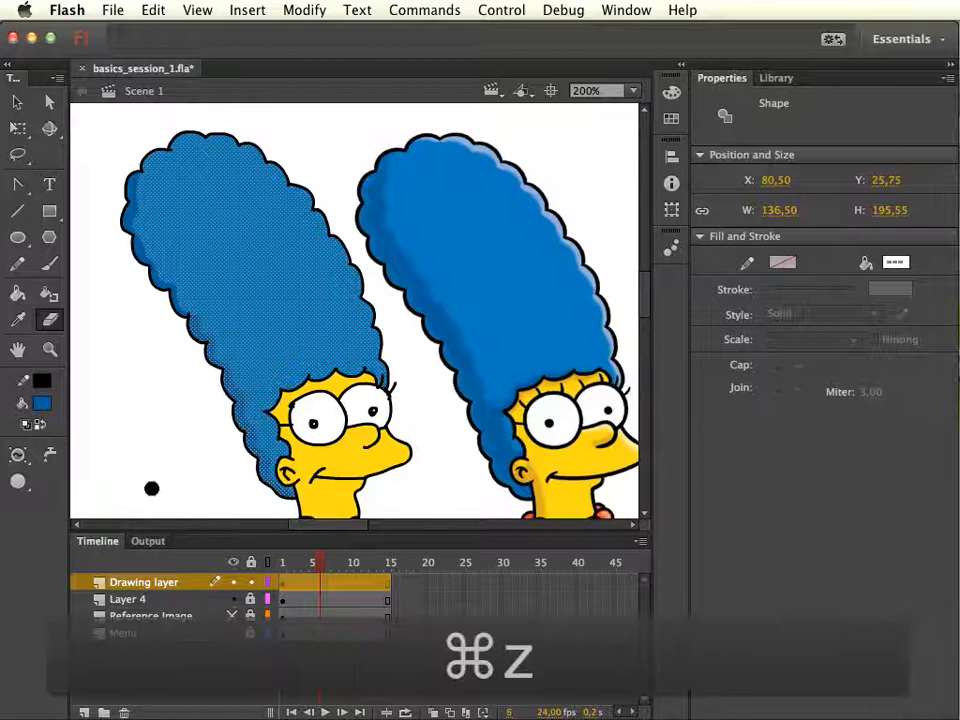
Set the eraser to Erase Inside, deselect everything, test erasing from inside the hair and face fills, and undo both strokes.
click(18, 455)
click(68, 535)
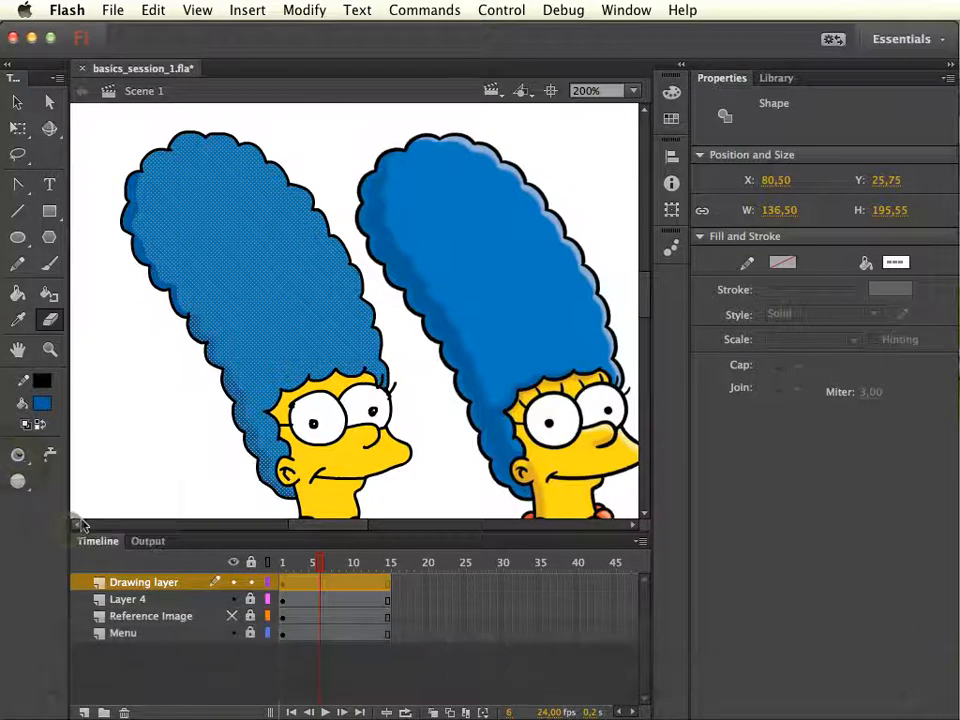
key(super+shift+a)
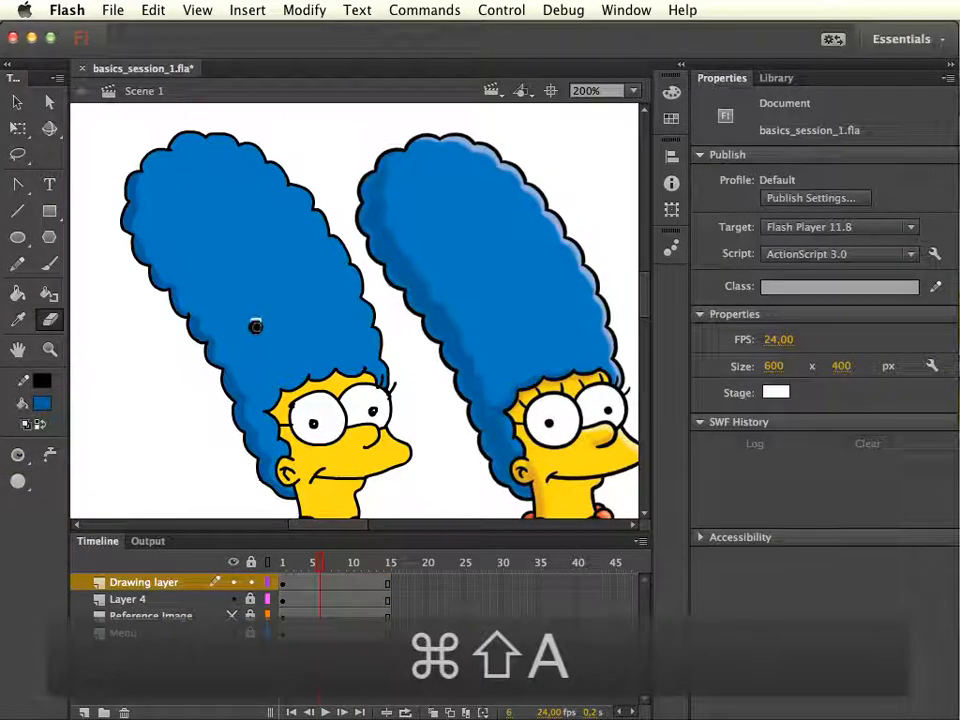
mouse_move(255, 326)
mouse_down()
mouse_move(221, 338)
mouse_move(236, 373)
mouse_move(258, 376)
mouse_move(262, 391)
mouse_move(272, 344)
mouse_move(276, 375)
mouse_up()
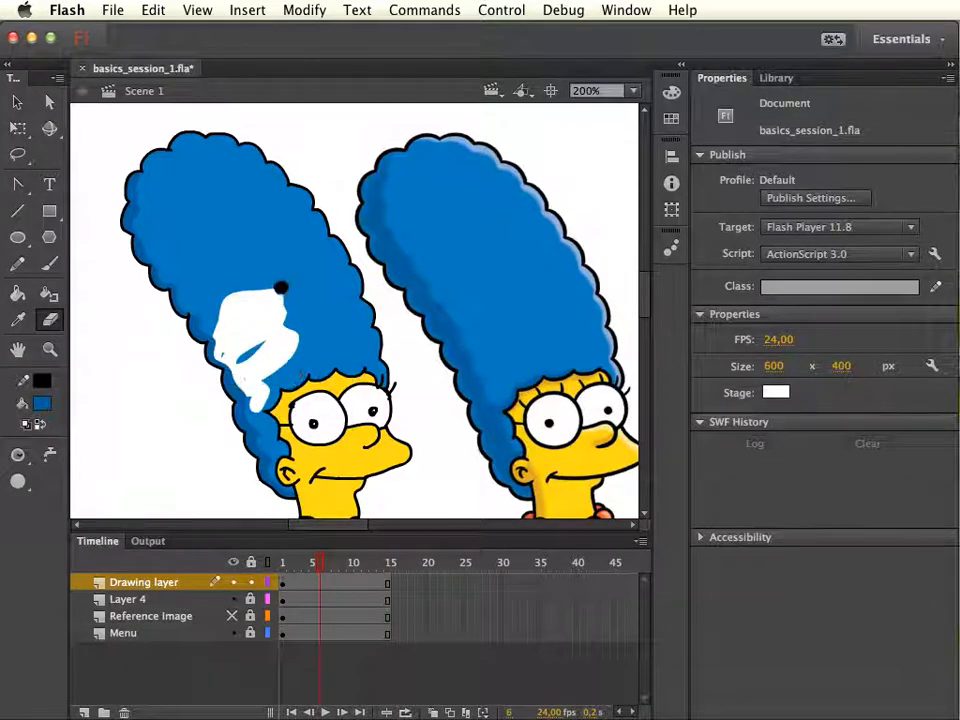
key(super+z)
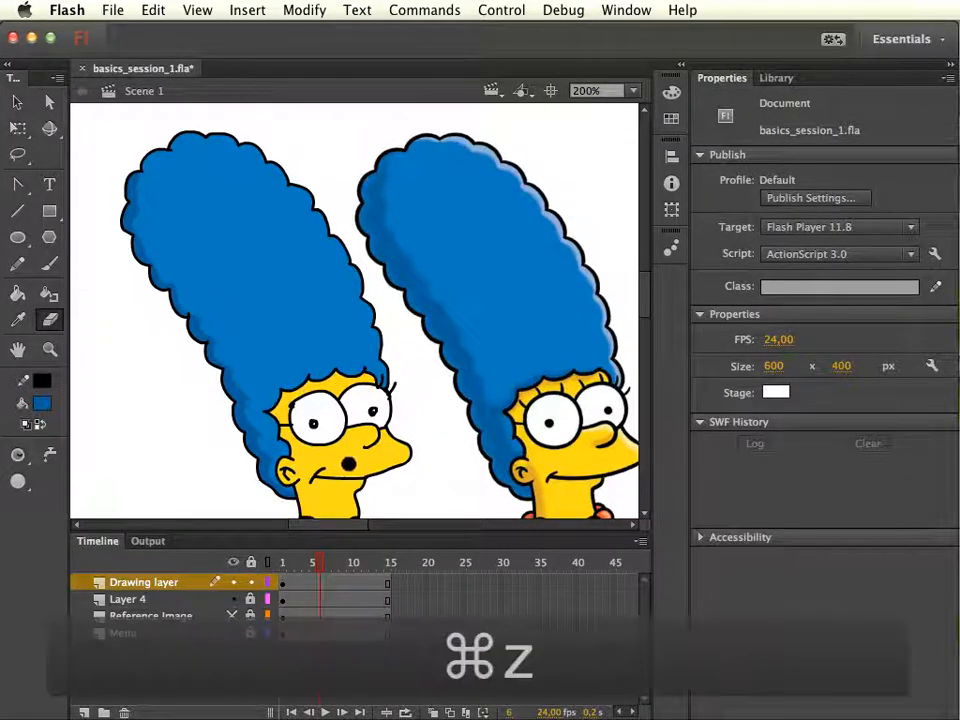
mouse_move(354, 462)
mouse_down()
mouse_move(393, 464)
mouse_move(333, 455)
mouse_move(304, 396)
mouse_move(373, 334)
mouse_move(368, 342)
mouse_up()
key(super+z)
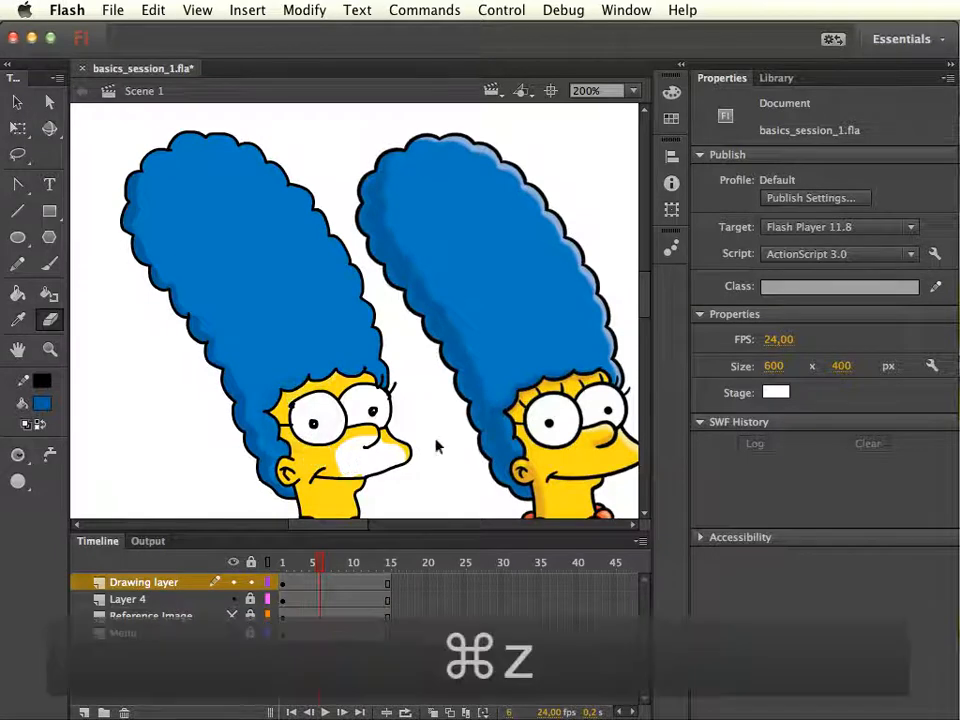
key(super+z)
Keep the eraser on Erase Inside, turn on Faucet, remove the main hair fill with it, and undo the removal.
click(18, 455)
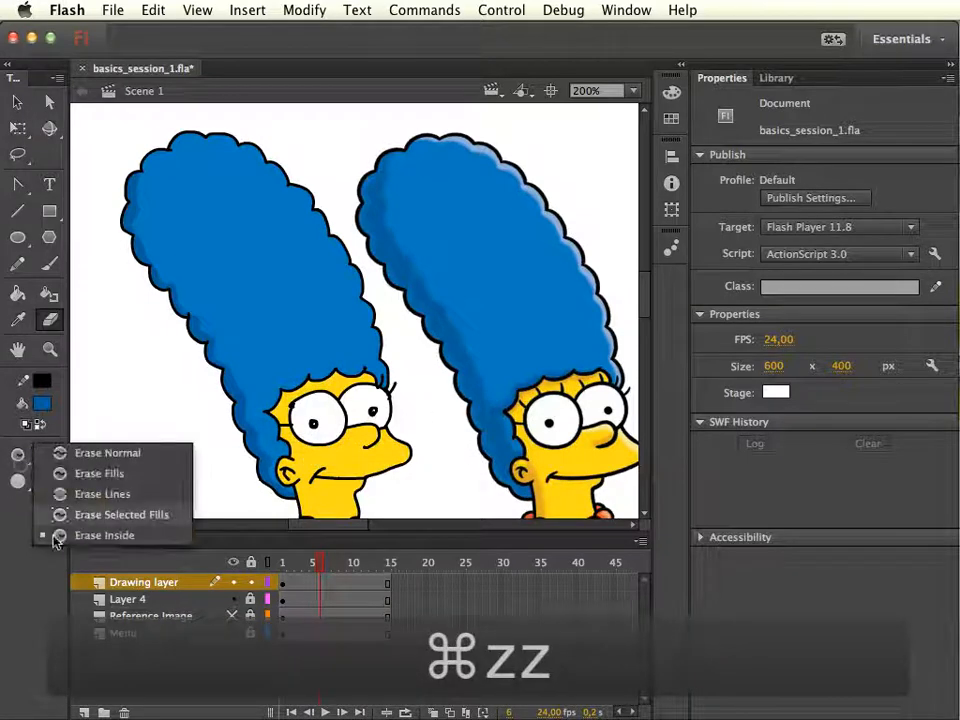
click(19, 462)
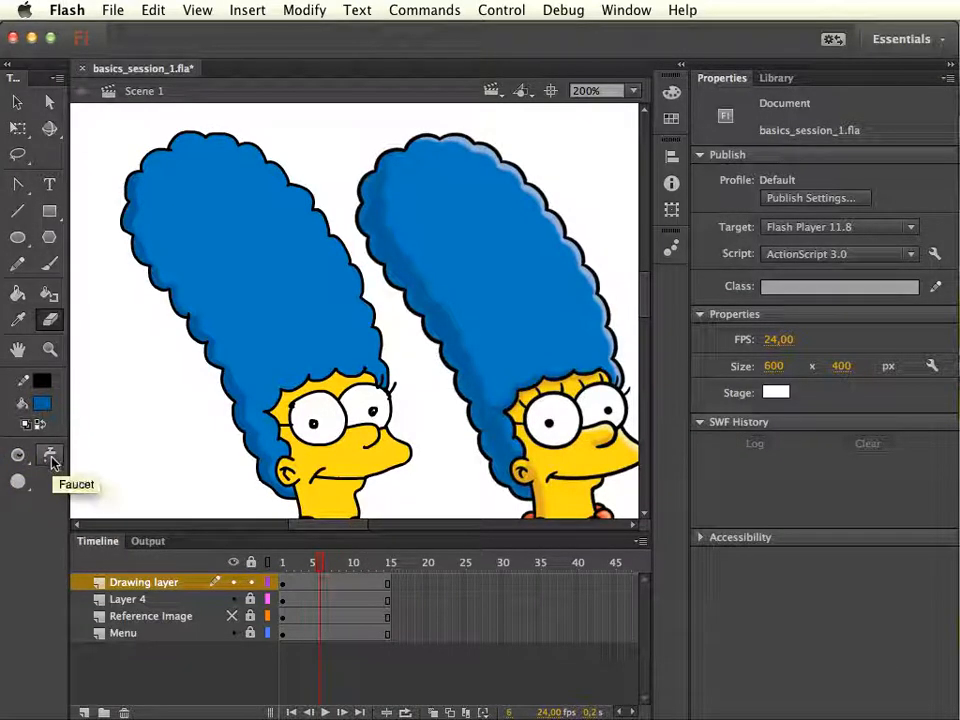
click(51, 457)
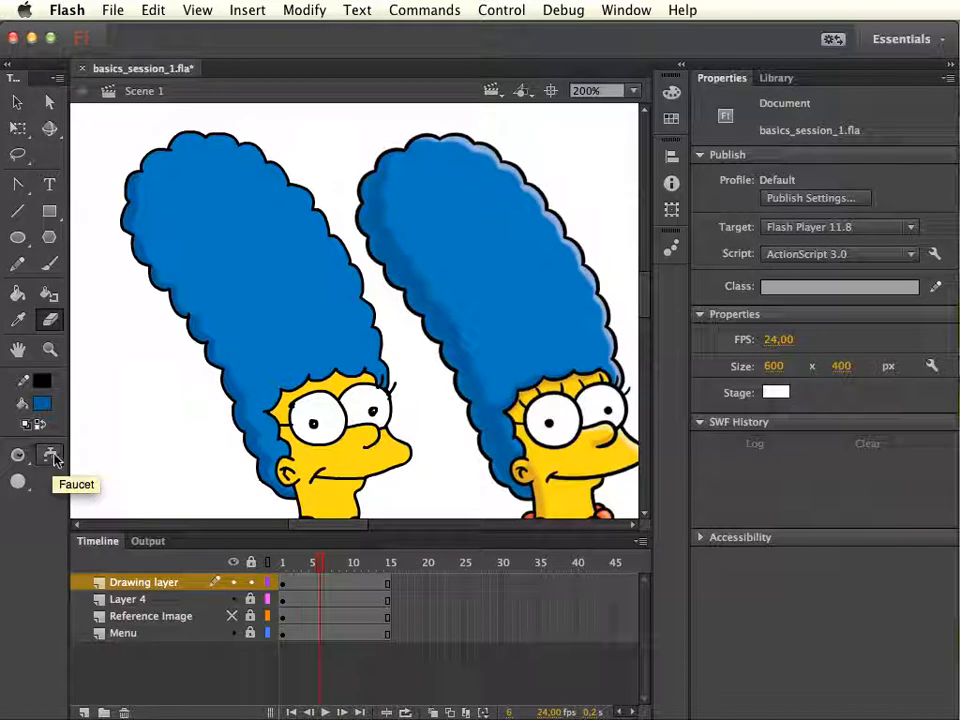
click(281, 302)
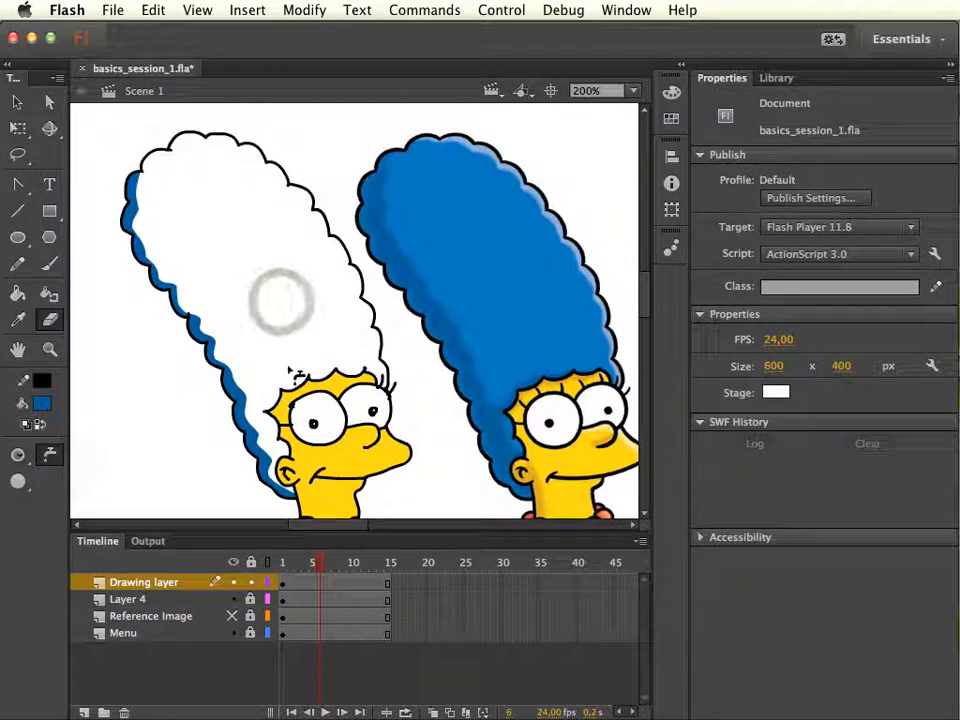
key(super+z)
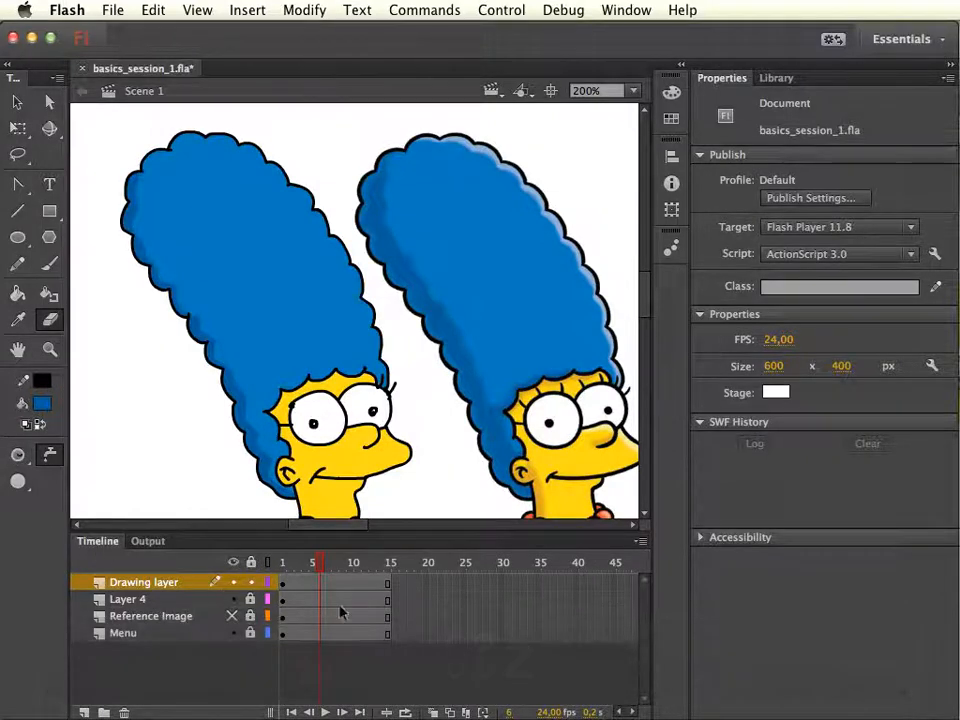
Move the playhead to frame 7 to highlight Eye Dropper in the tool list, and return to the drawing.
drag(337, 530, 394, 527)
click(326, 566)
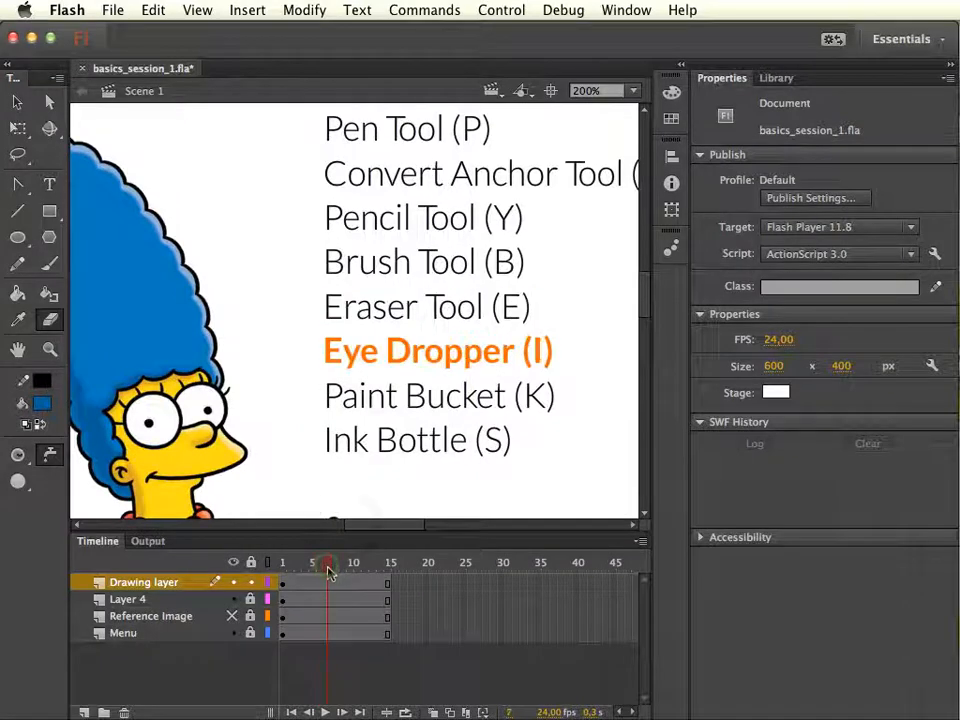
drag(380, 527, 335, 530)
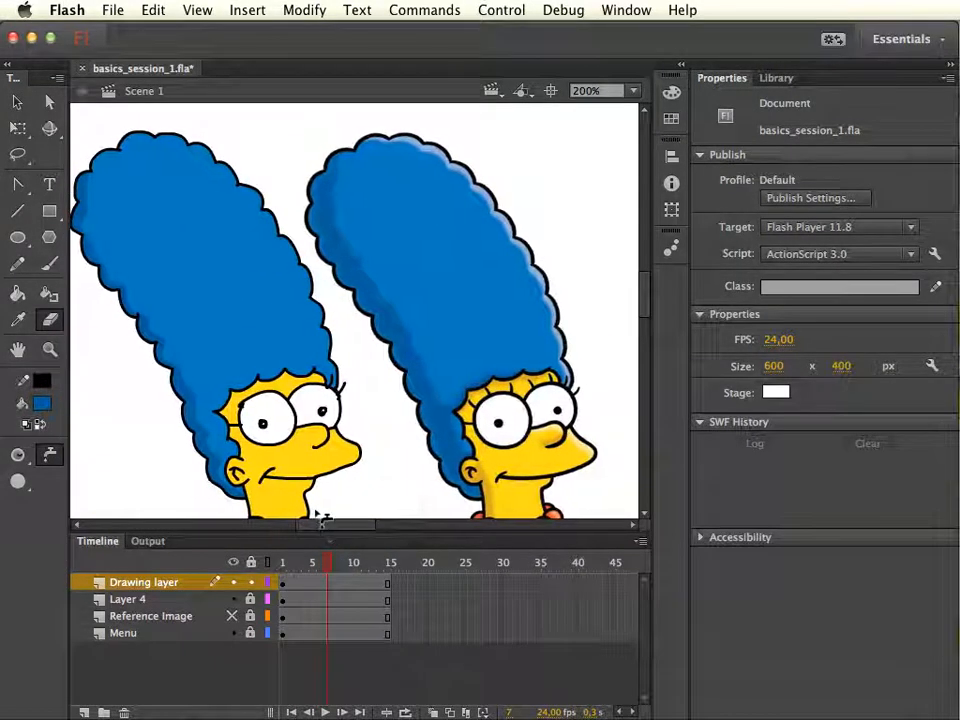
Sample the hair's blue fill with the Eyedropper, test it on the hair and both eyes, and undo the eye fills.
key(i)
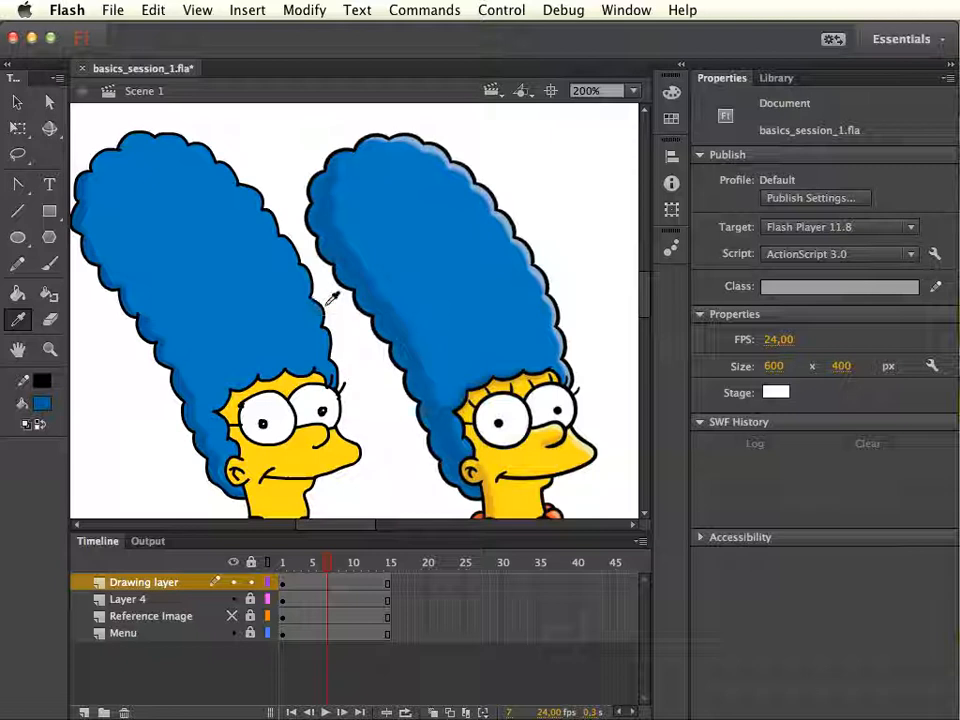
click(234, 320)
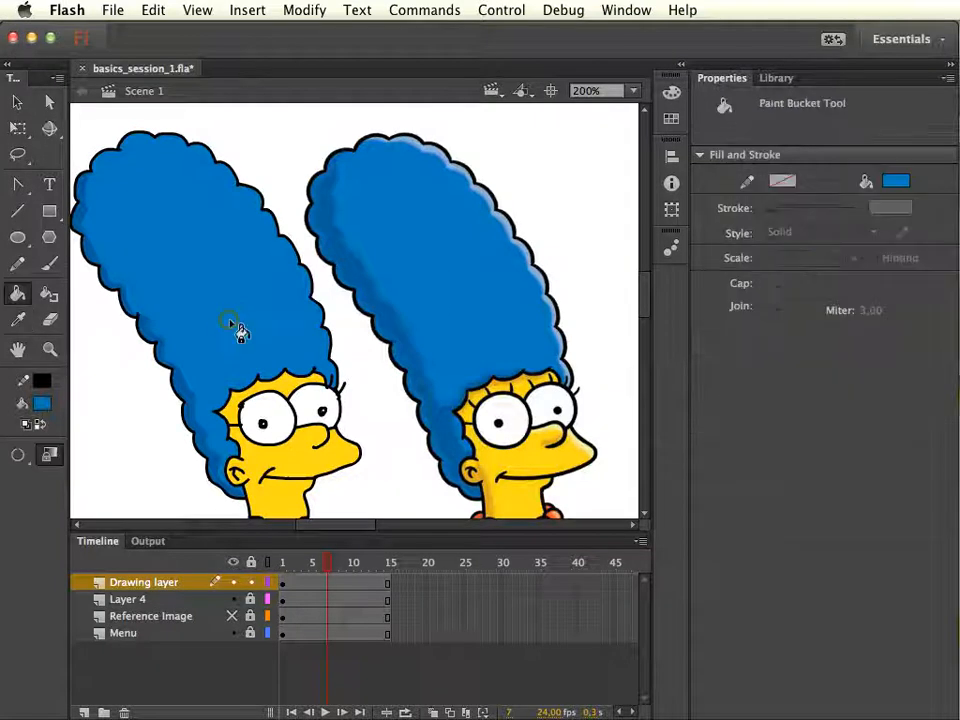
click(226, 320)
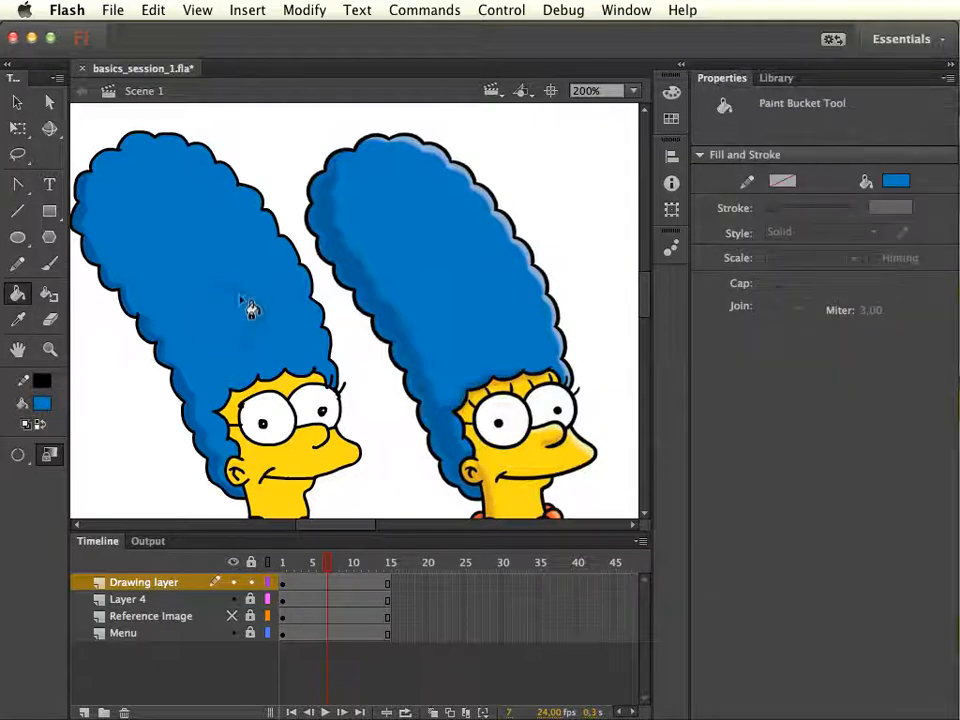
click(268, 420)
click(318, 408)
click(322, 458)
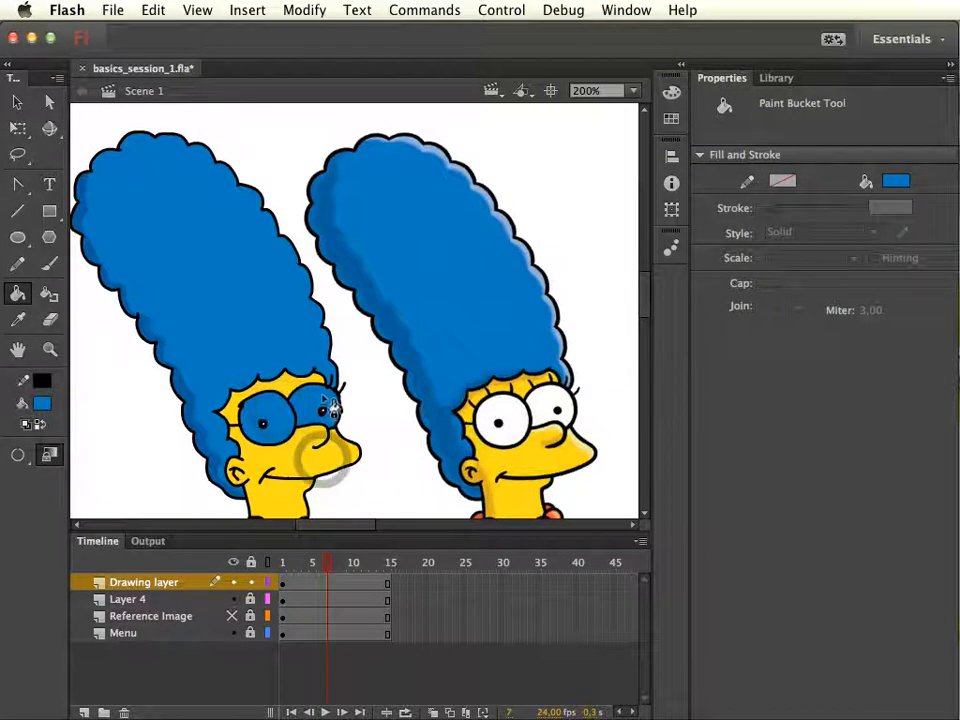
key(super+z)
key(super+z)
Sample the hair's black outline with the Eyedropper, and recolor the connected hair and face outlines cyan.
key(i)
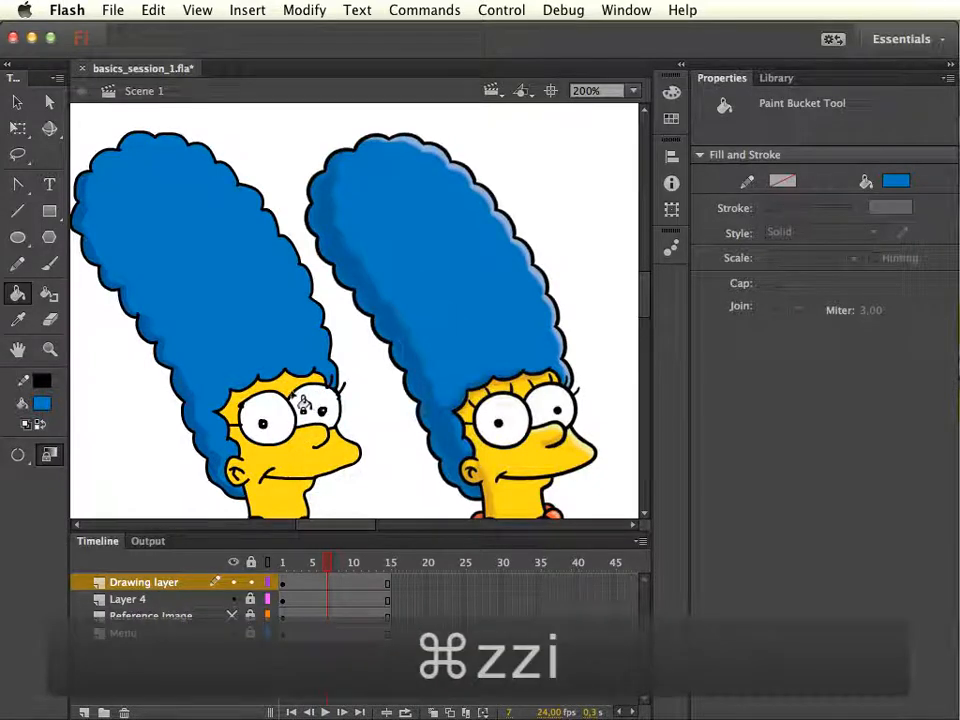
click(322, 280)
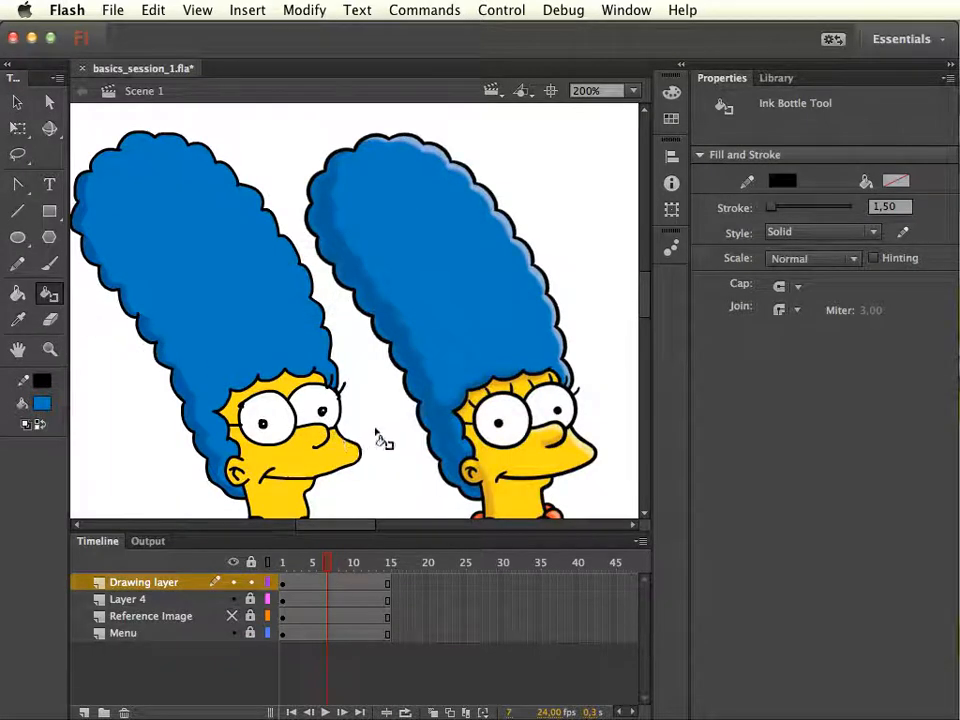
scroll(365, 440, down, 5)
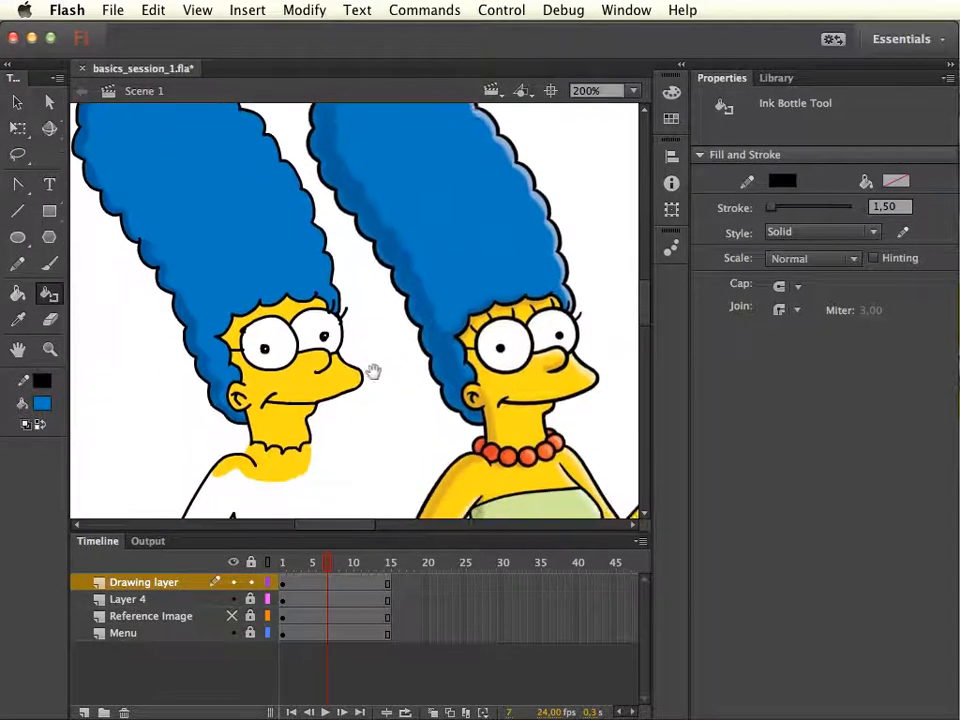
key(v)
click(336, 435)
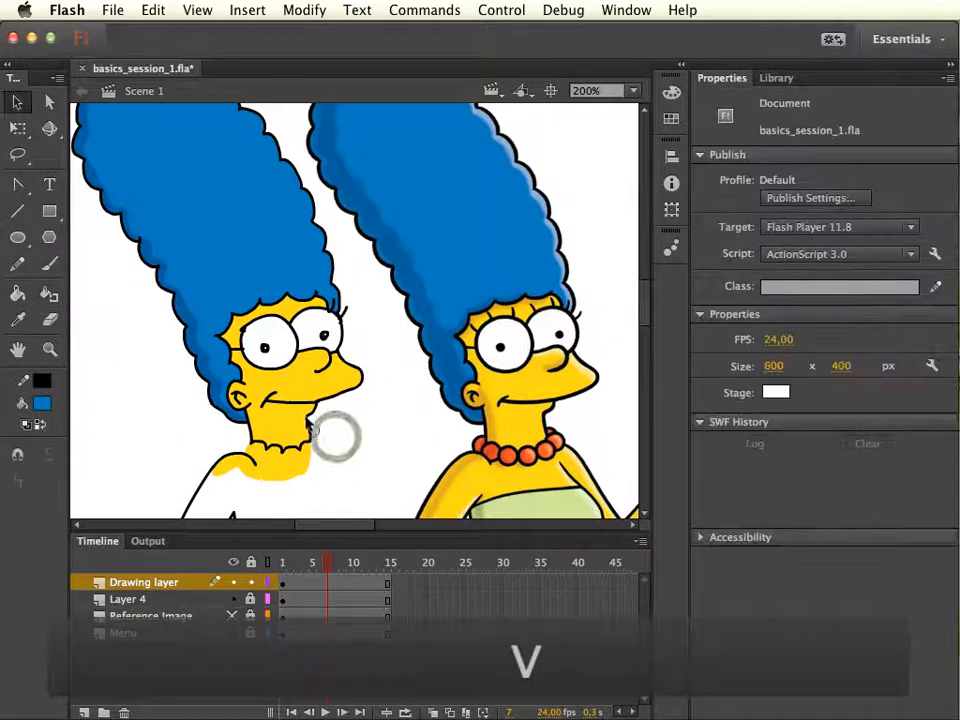
double_click(310, 428)
click(783, 264)
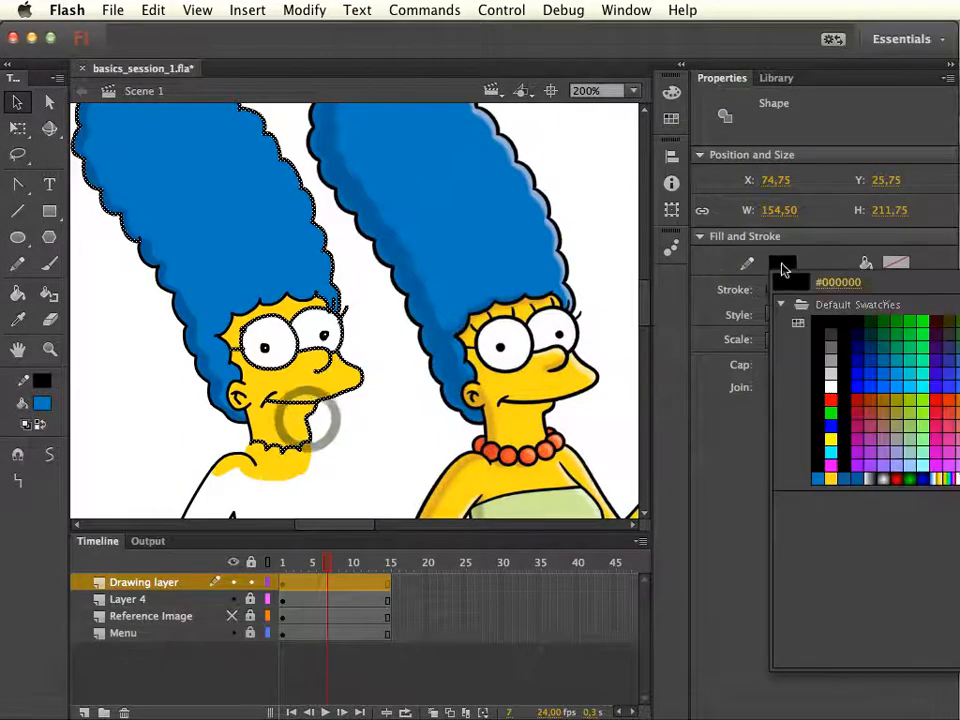
click(936, 380)
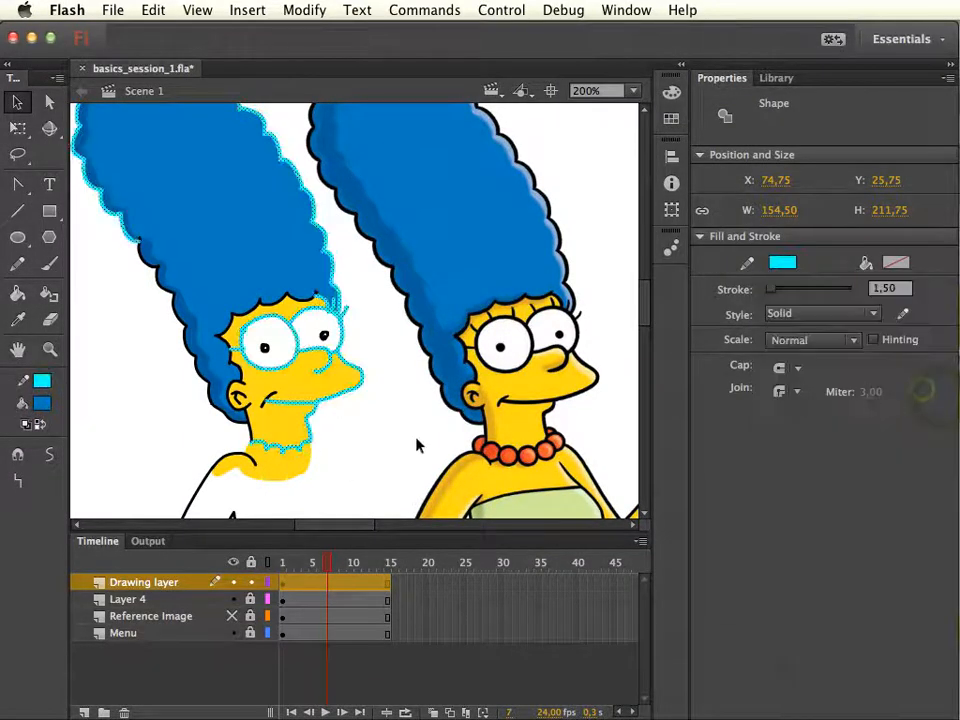
click(405, 435)
Sample a remaining black outline, test the Ink Bottle on the cyan eye and face outlines, and undo the last application.
key(i)
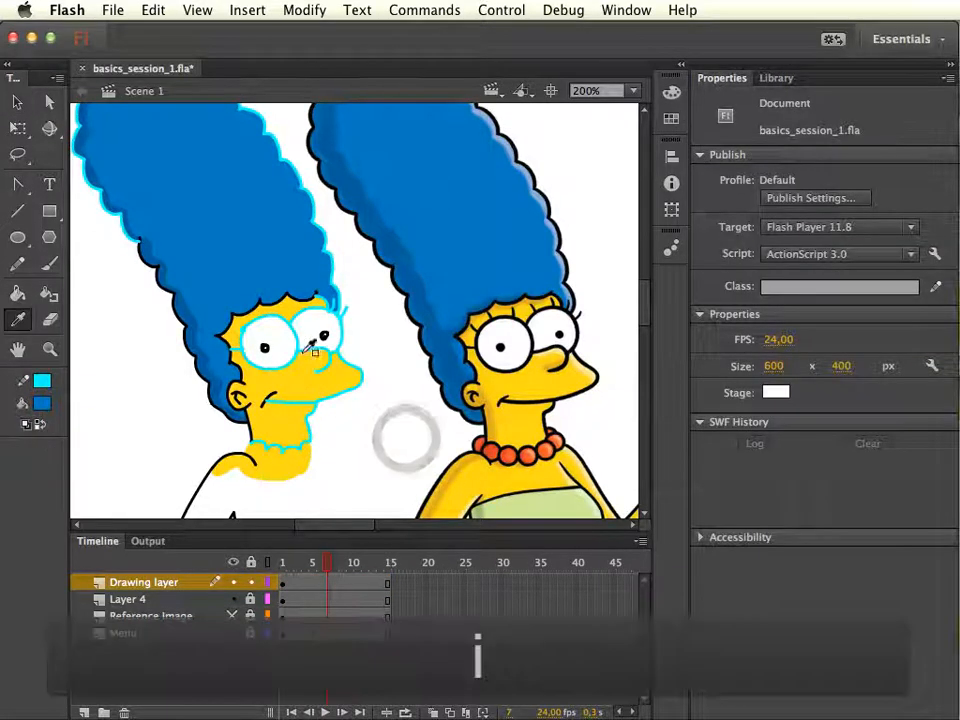
click(250, 314)
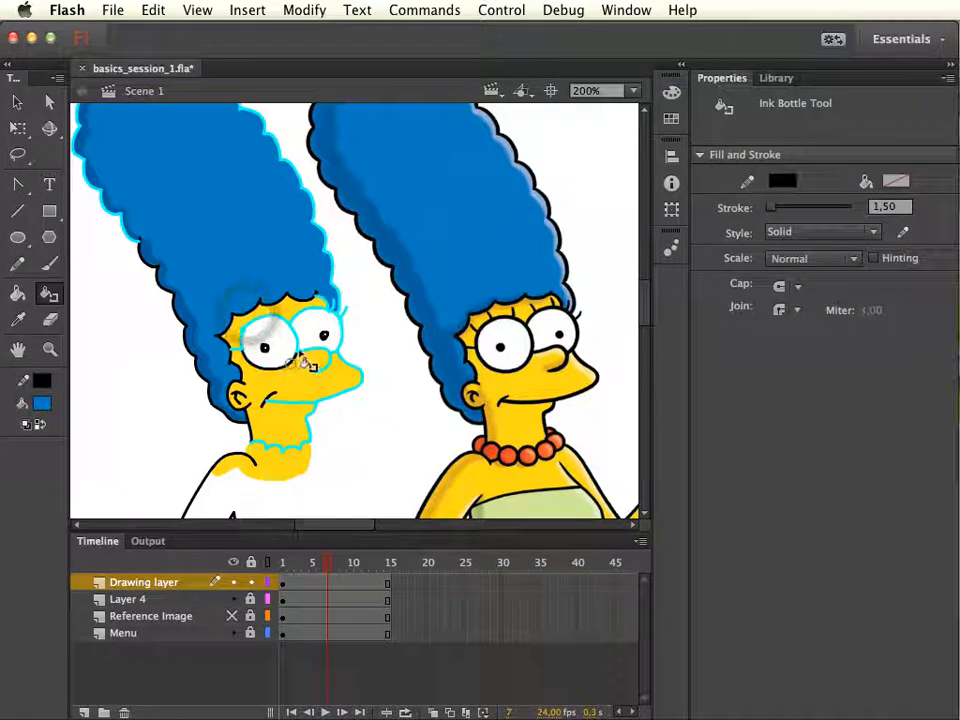
click(289, 365)
click(234, 350)
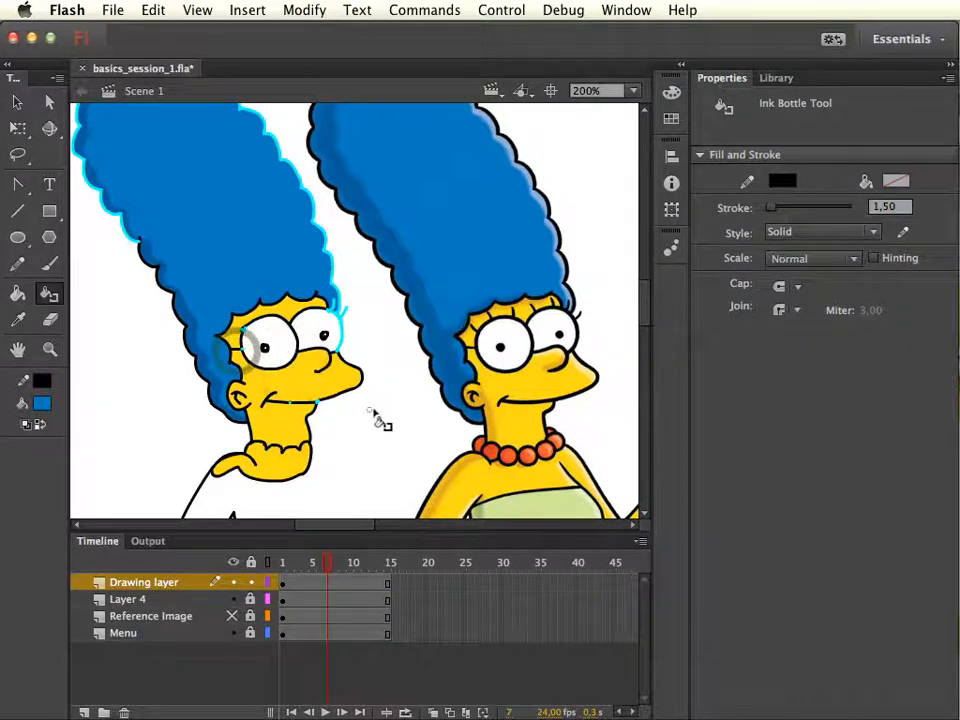
key(super+z)
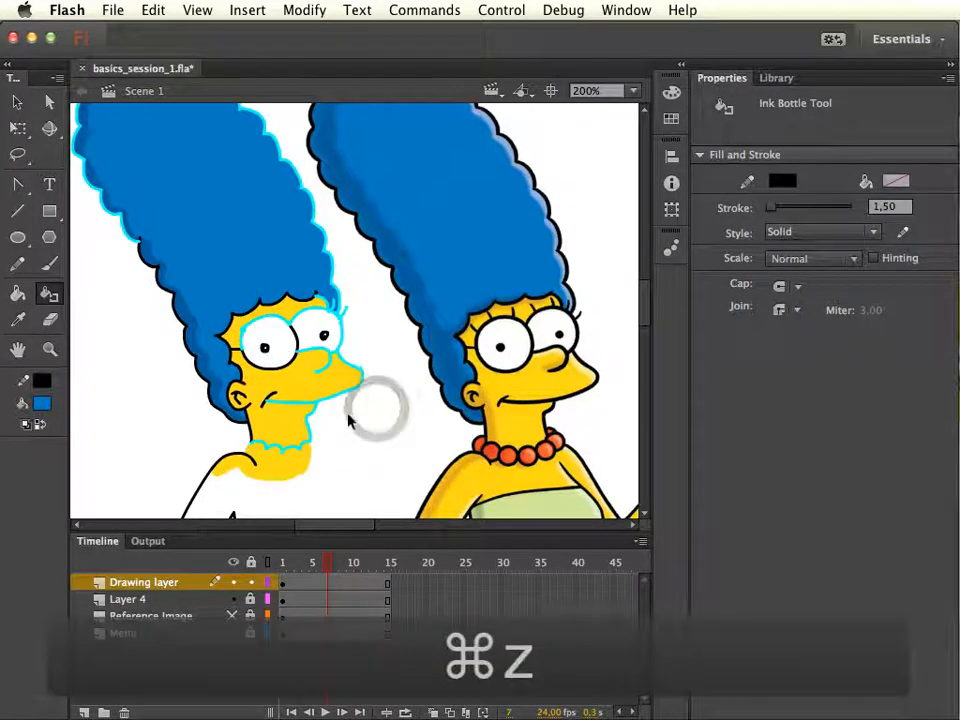
Select the connected cyan outlines, recolor them by sampling a black outline with the Eyedropper, and deselect them.
key(v)
double_click(321, 414)
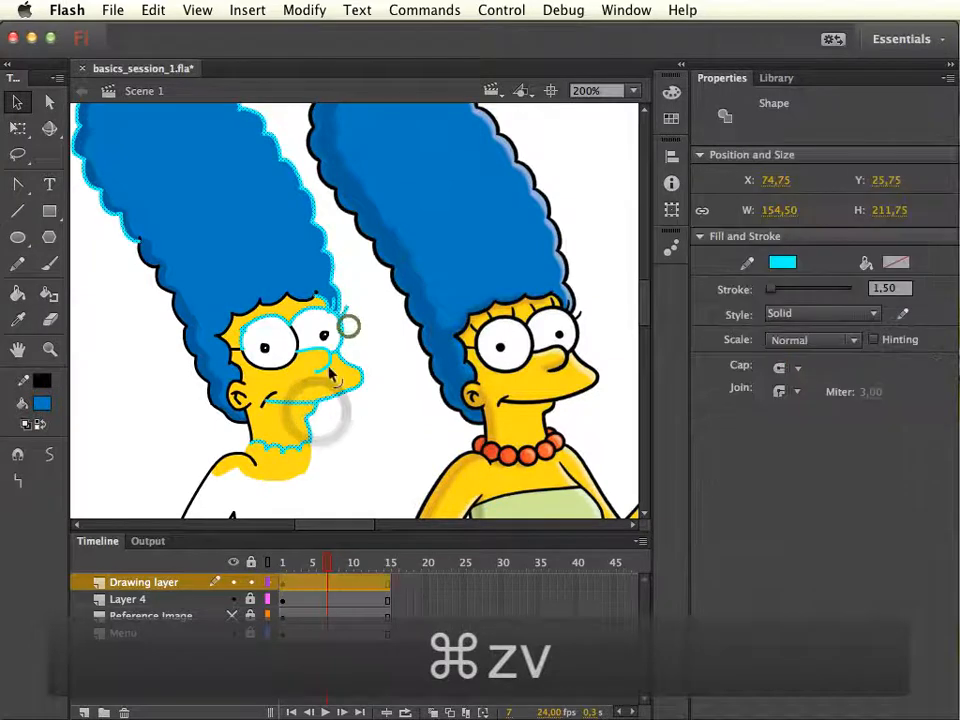
click(354, 386)
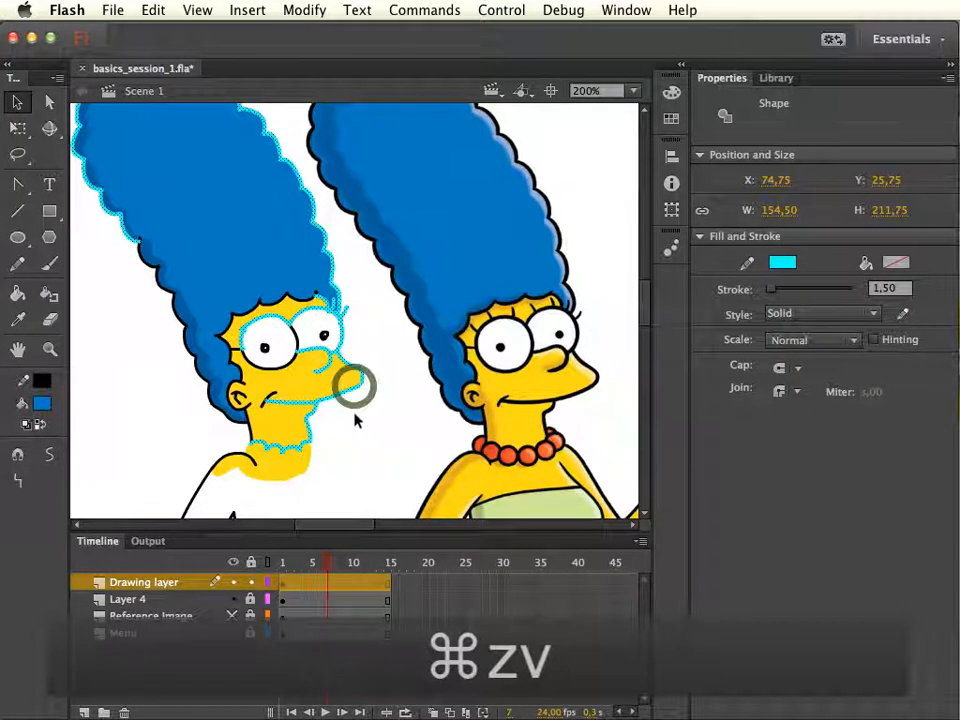
key(i)
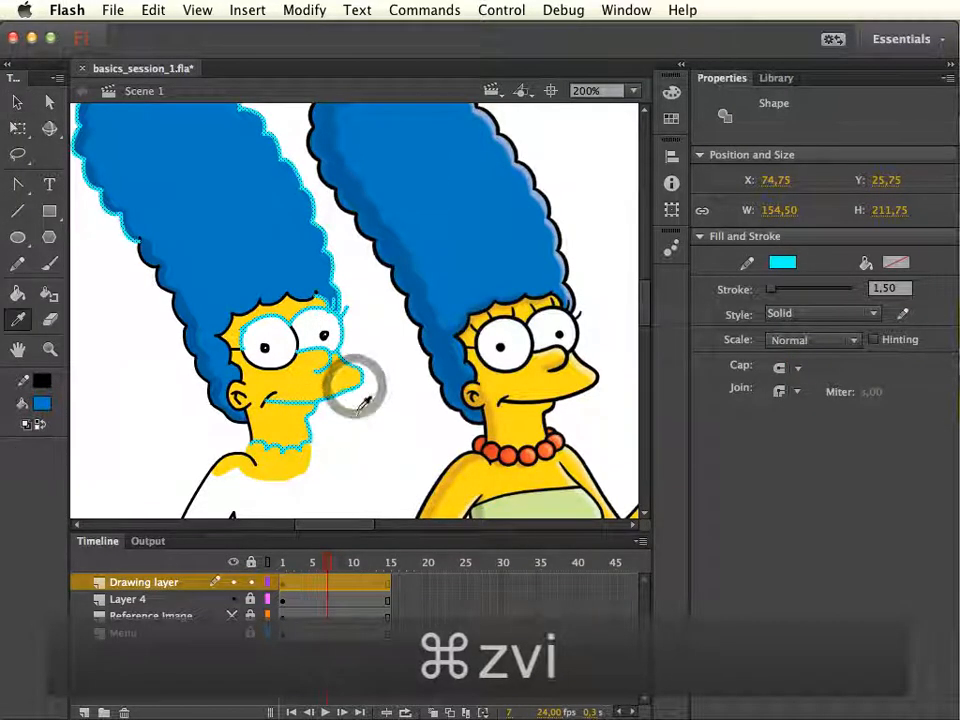
click(303, 295)
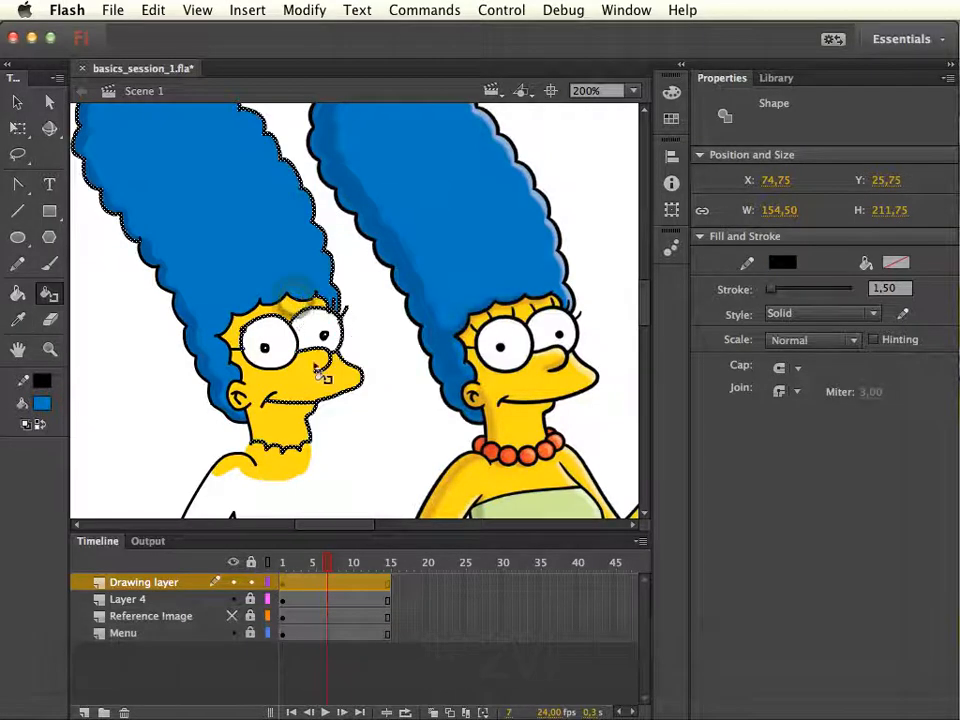
key(v)
click(388, 469)
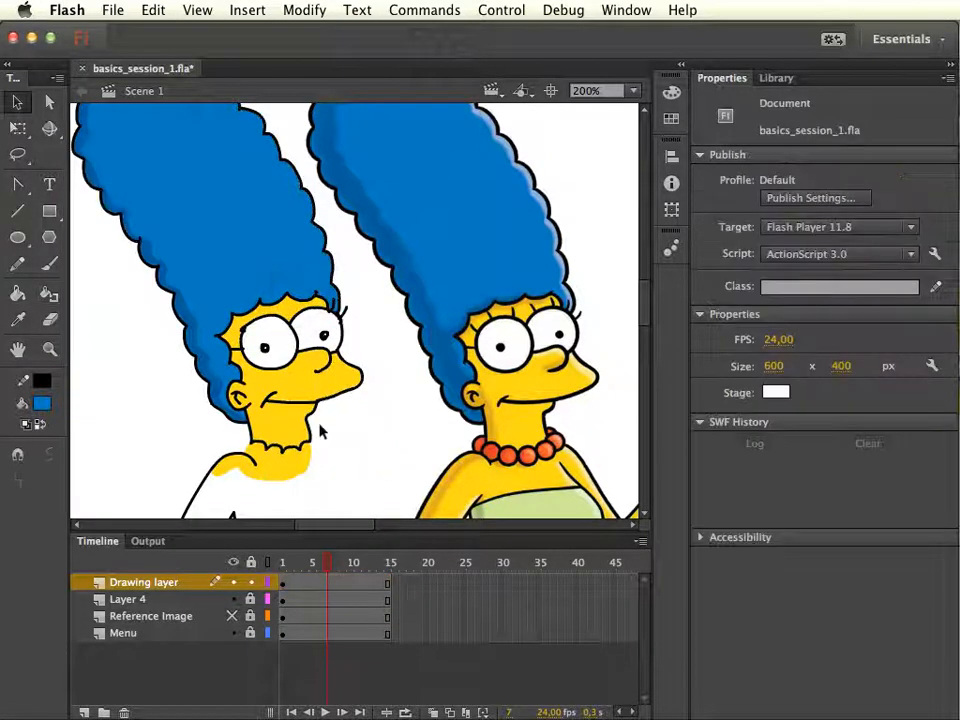
Select the yellow face and neck fill and recolor it by sampling the orange-red of the reference necklace with the Eyedropper.
key(v)
click(336, 398)
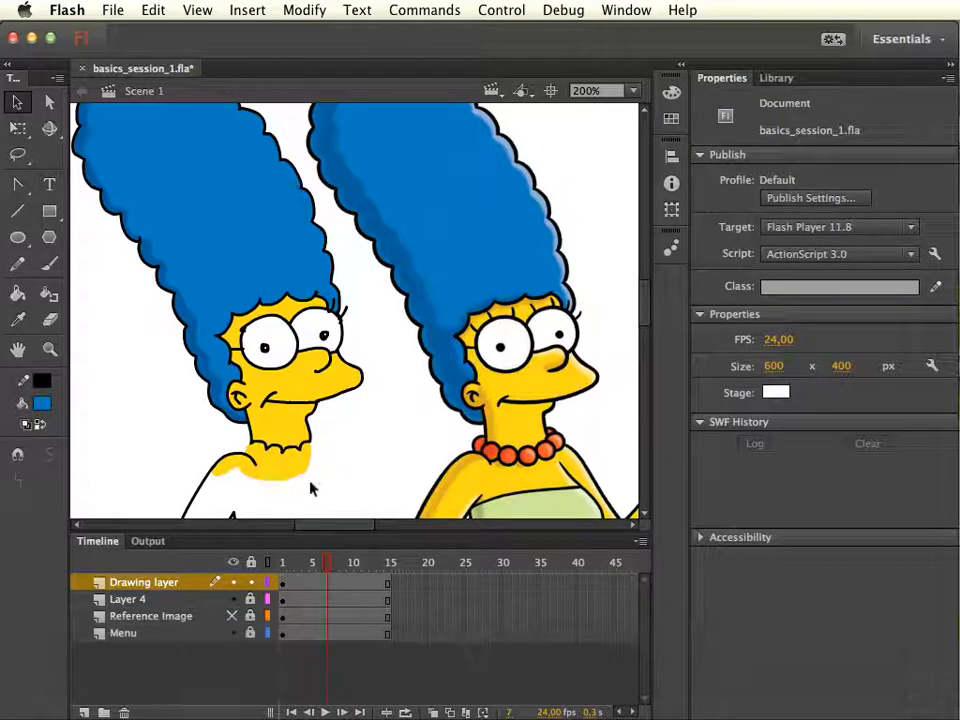
click(310, 395)
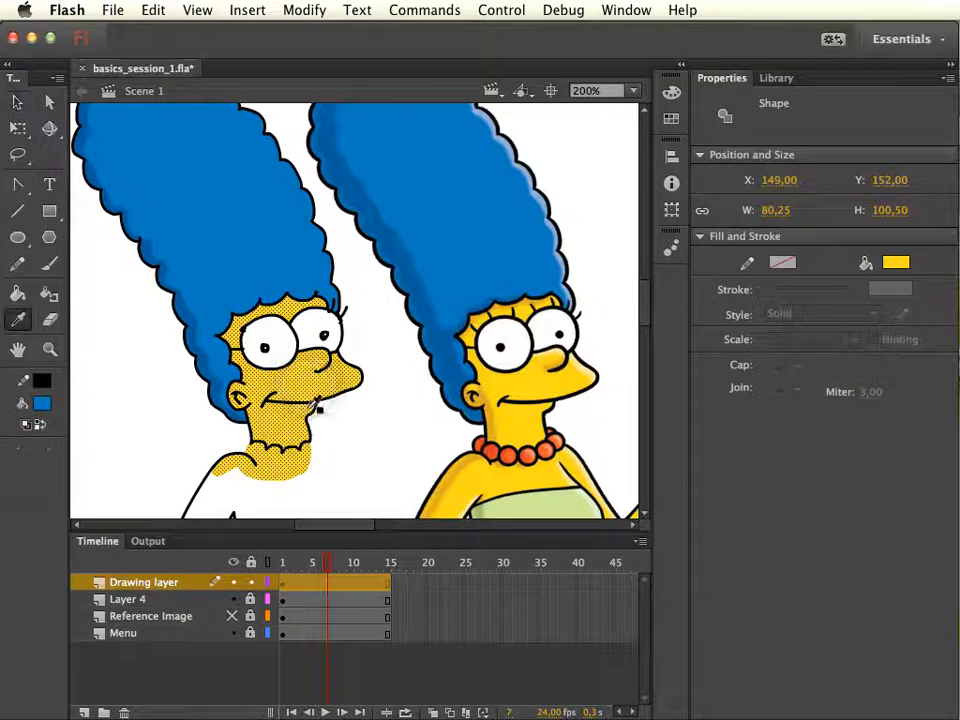
key(i)
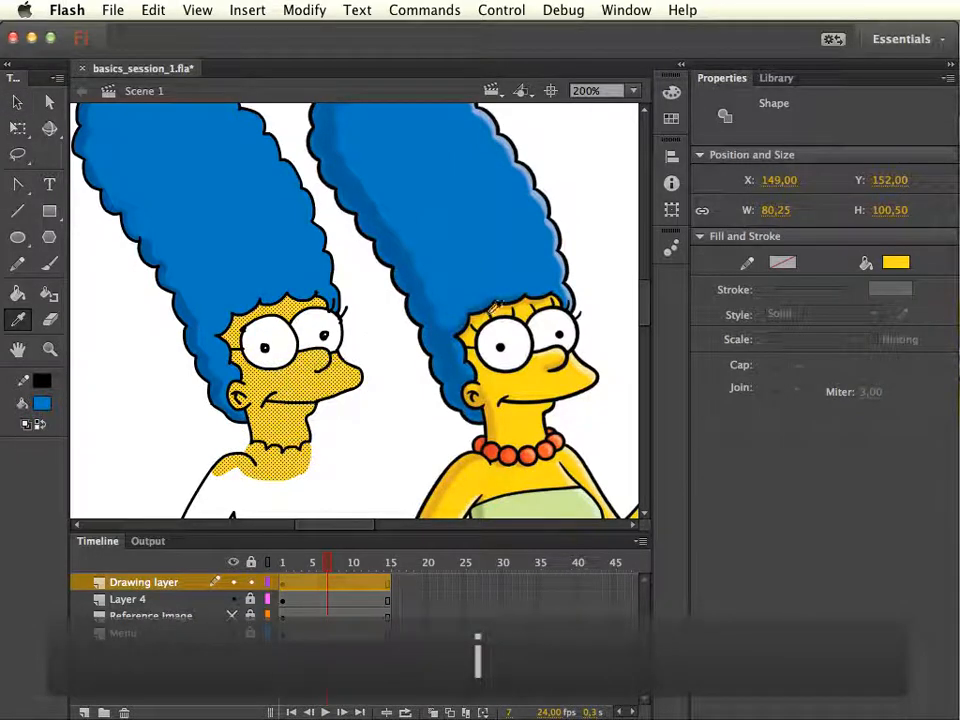
click(524, 452)
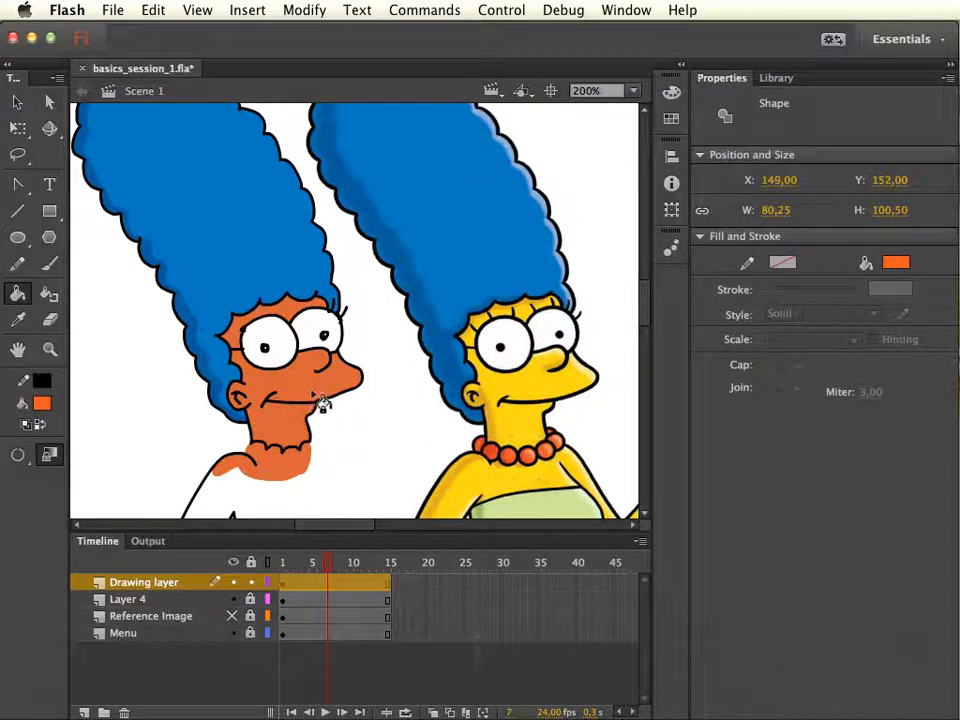
Undo the orange-red recoloring of the traced face and neck fill, and deselect the shape.
key(super+z)
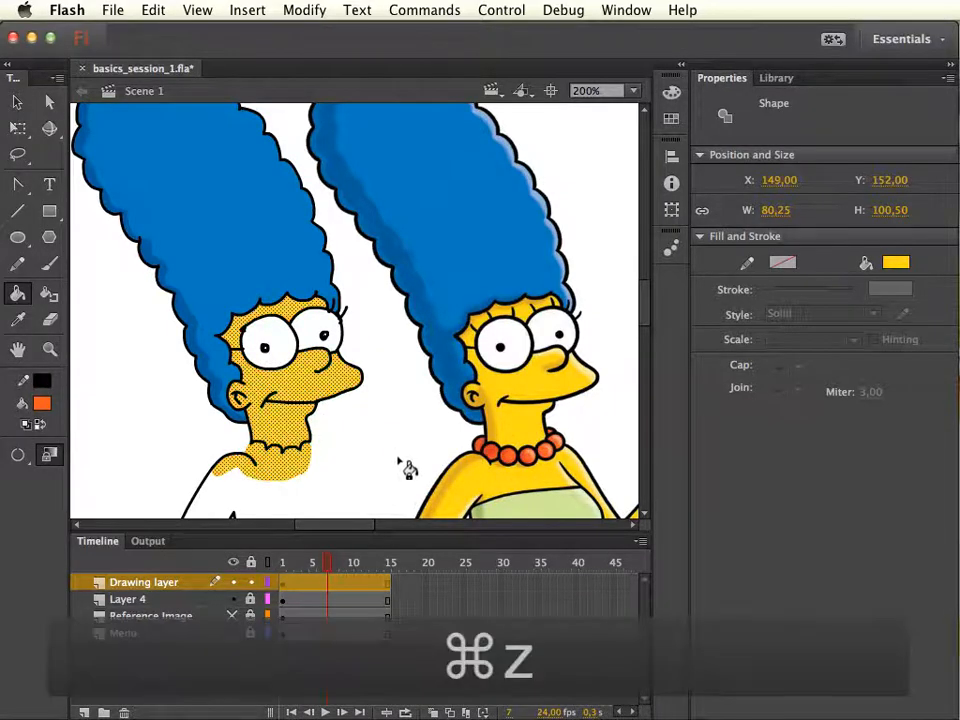
key(v)
click(391, 441)
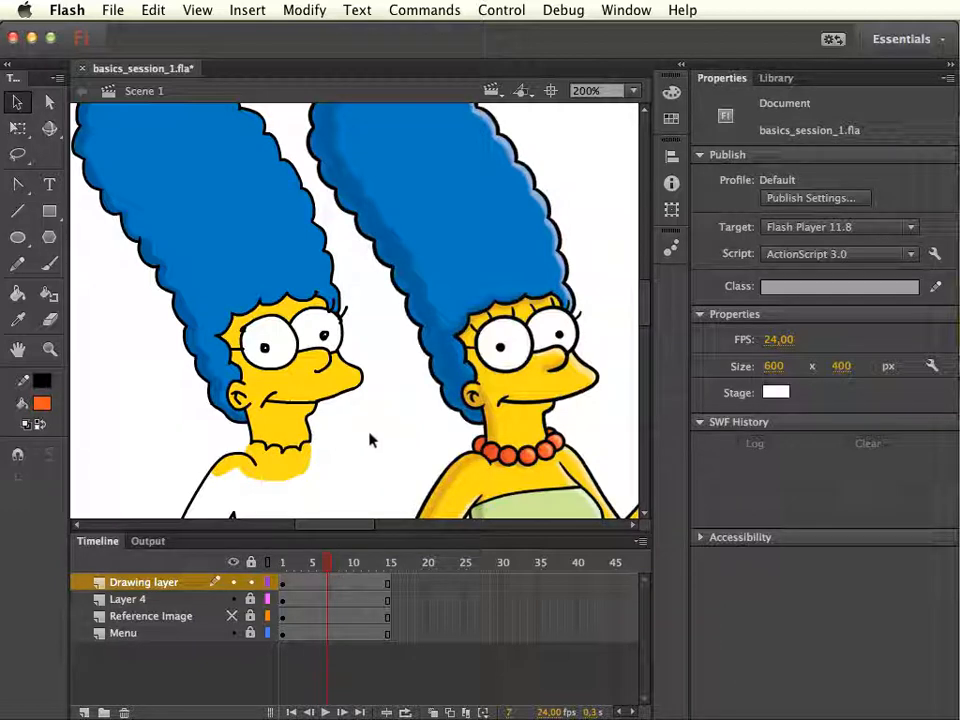
Try the Ink Bottle with a bright green stroke of size 5 on the right outline of the traced hair, and undo it.
mouse_move(354, 525)
mouse_down()
mouse_move(422, 522)
mouse_move(395, 533)
mouse_move(333, 531)
mouse_up()
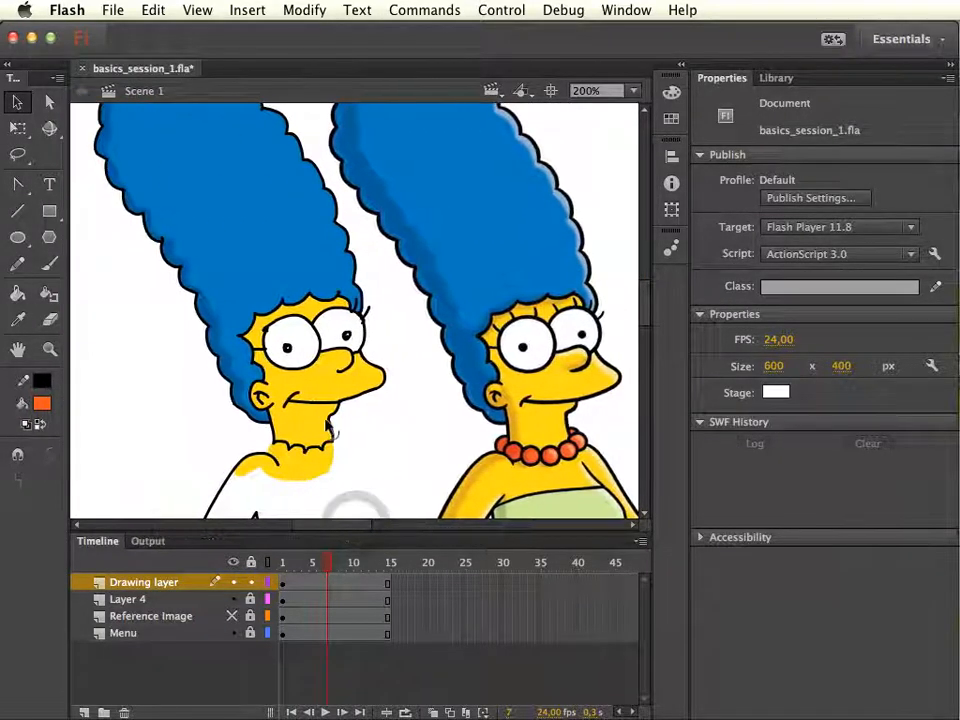
key(s)
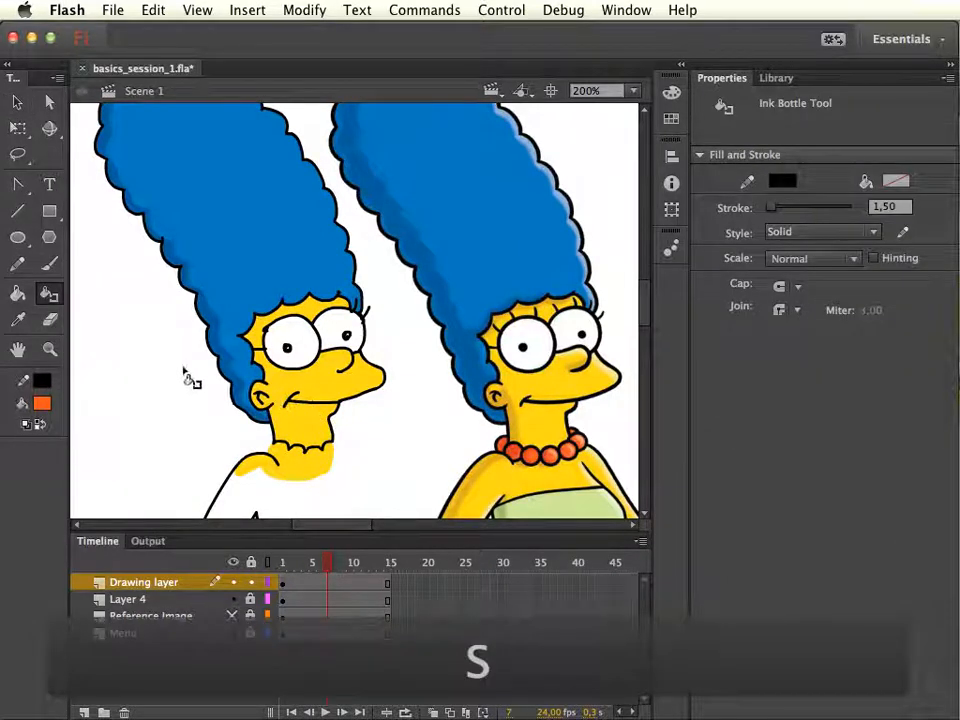
click(785, 181)
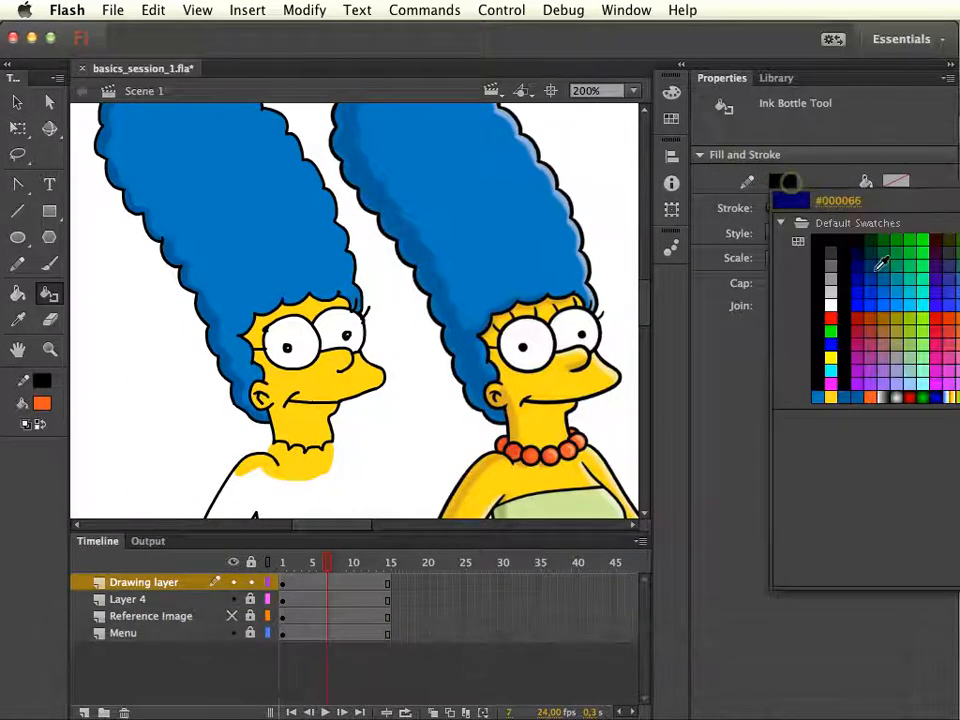
click(926, 319)
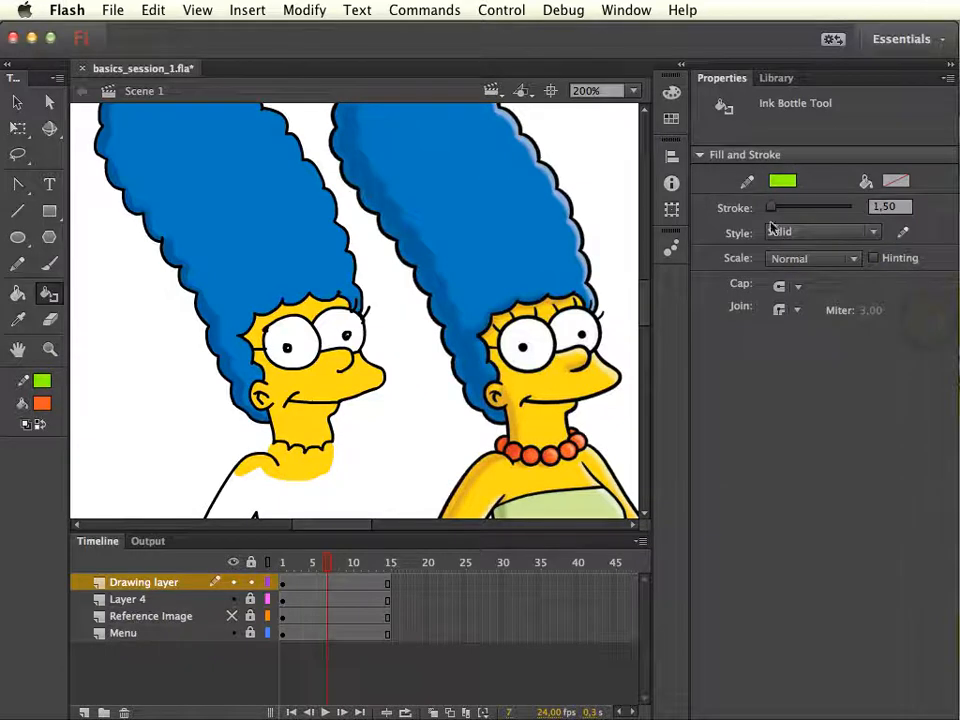
click(882, 207)
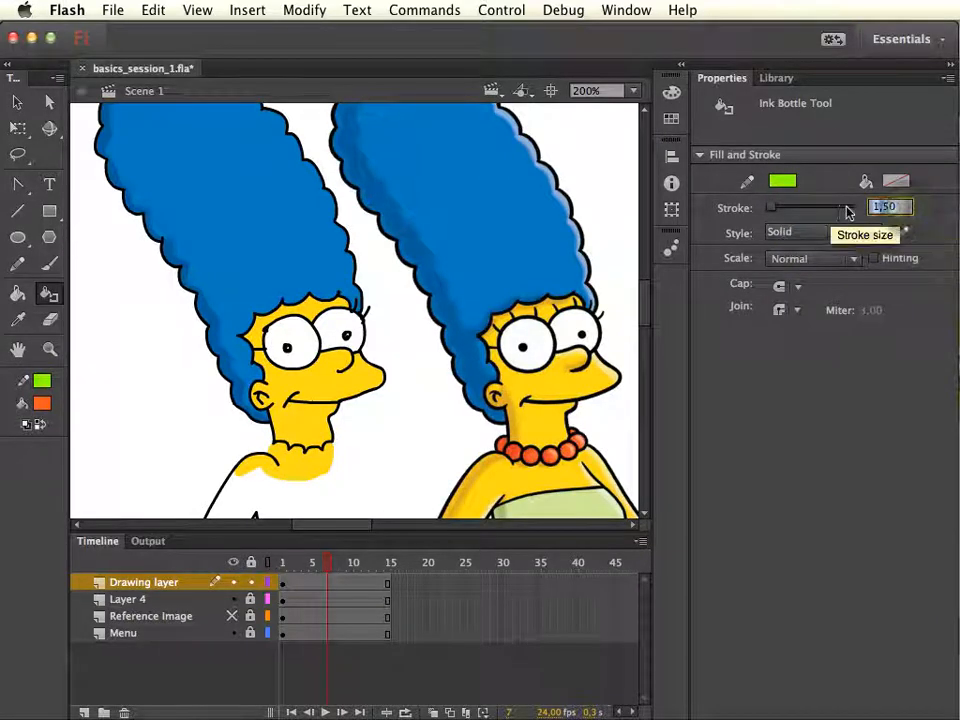
text(5)
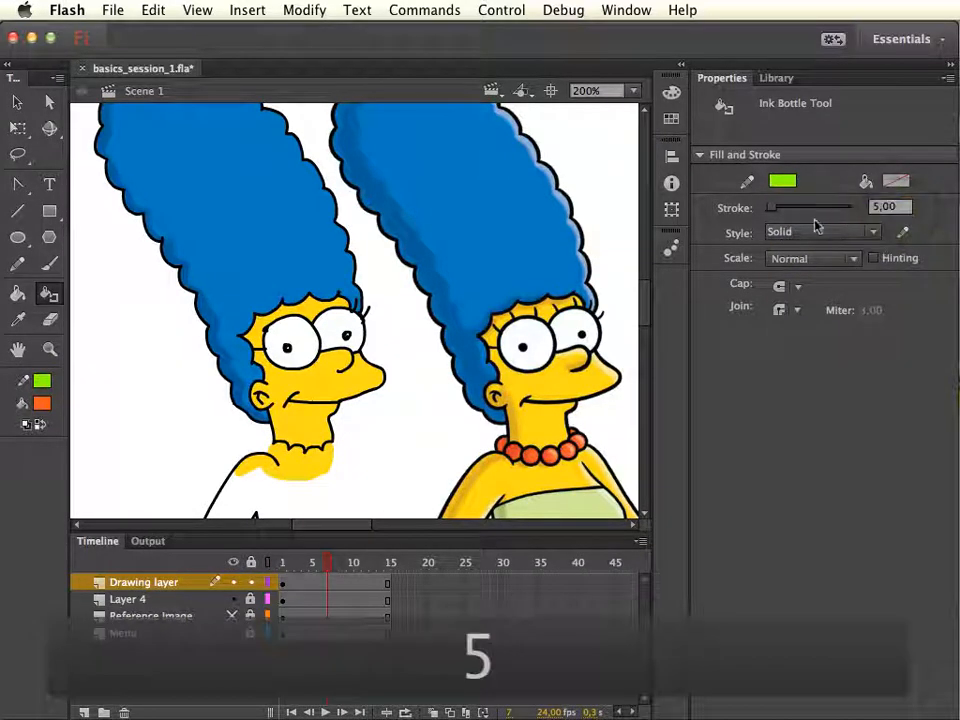
click(363, 288)
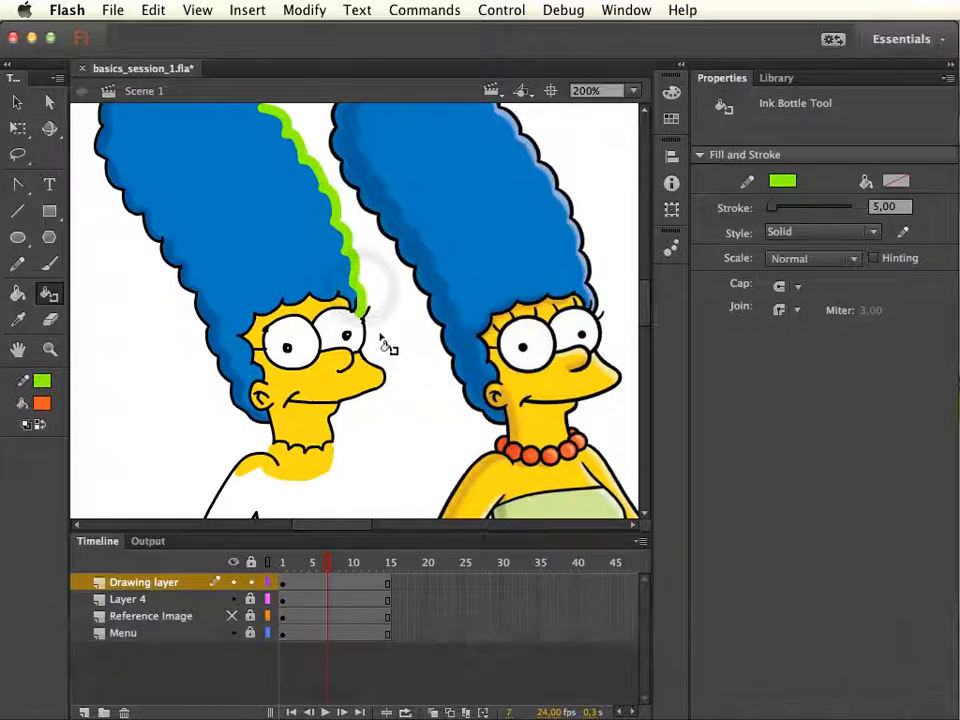
key(super+z)
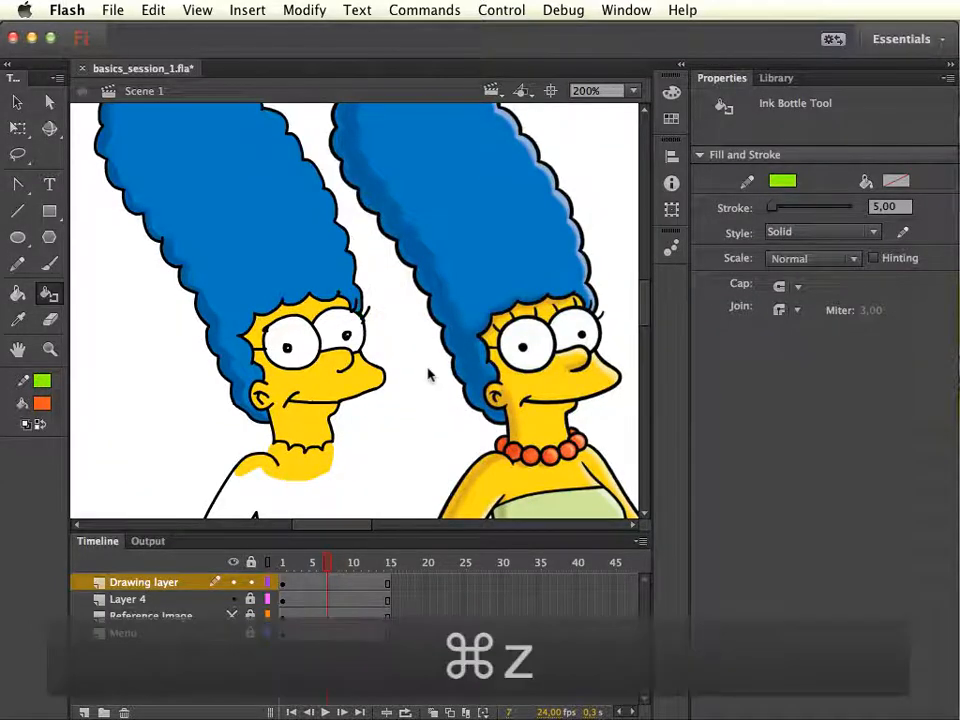
key(super+minus)
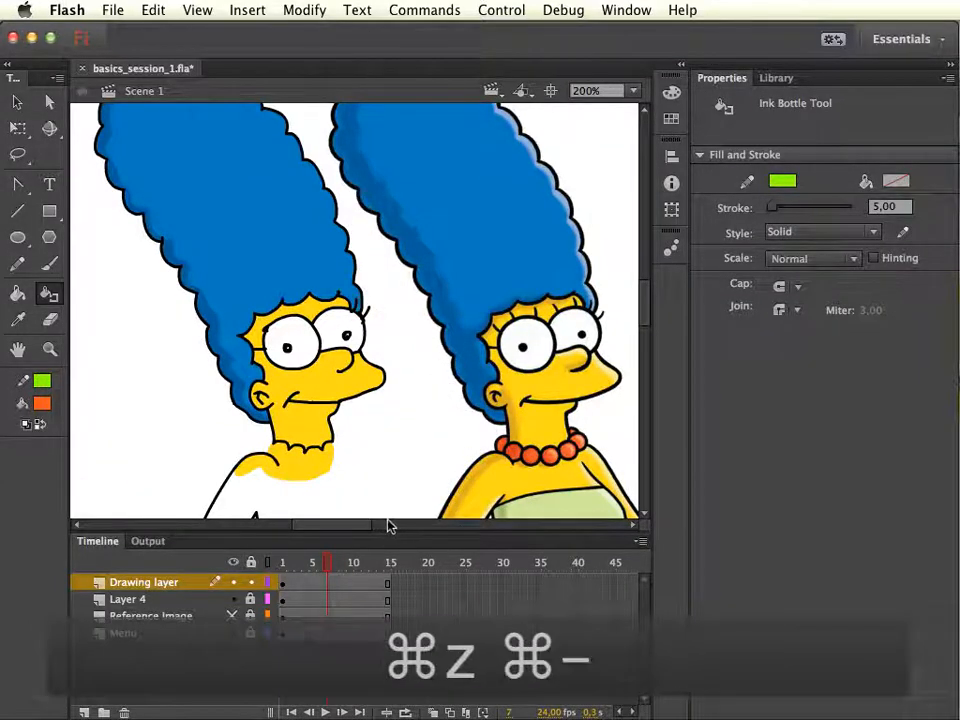
mouse_move(446, 380)
mouse_down()
mouse_move(437, 356)
mouse_move(452, 334)
mouse_up()
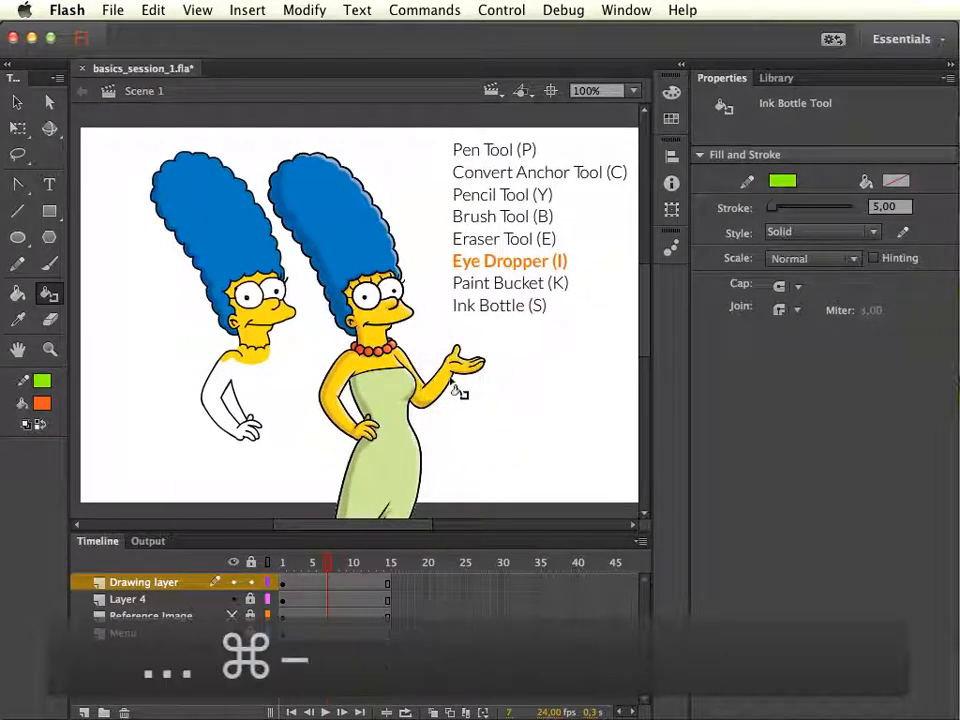